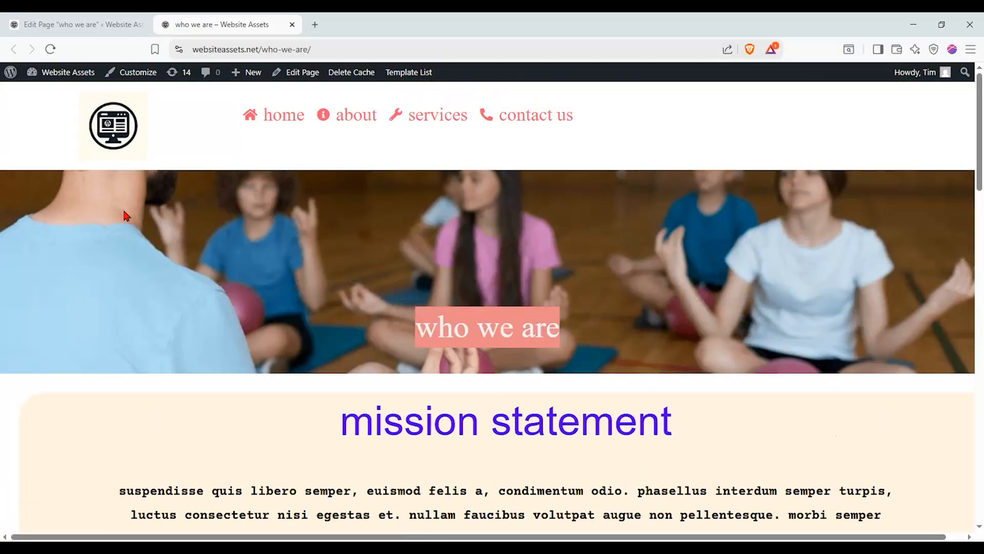
# Review the finished "who we are" page from its banner and mission statement through the team, core values, work with us and sustainability sections.
pyautogui.scroll(-13, 126, 215)
pyautogui.scroll(-12, 126, 215)
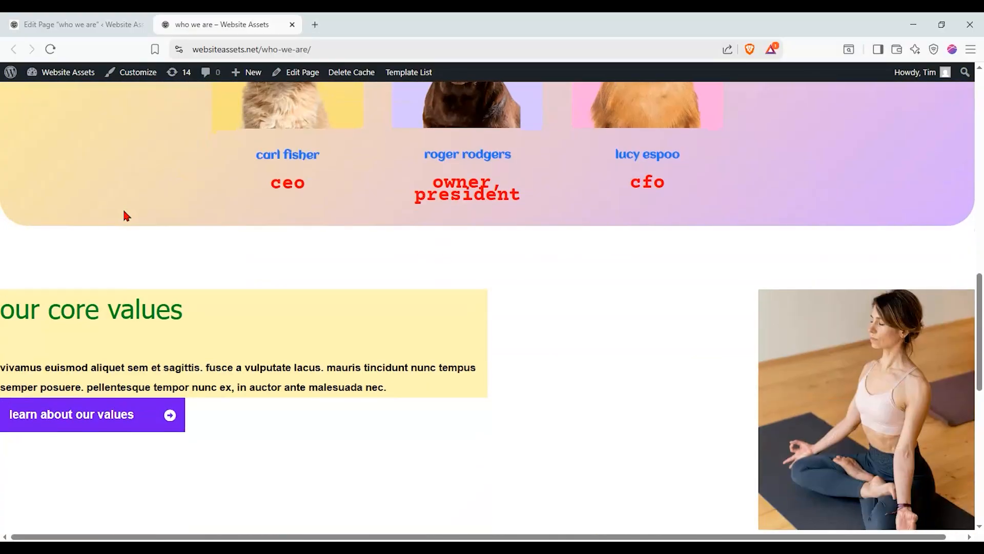
pyautogui.scroll(20, 124, 214)
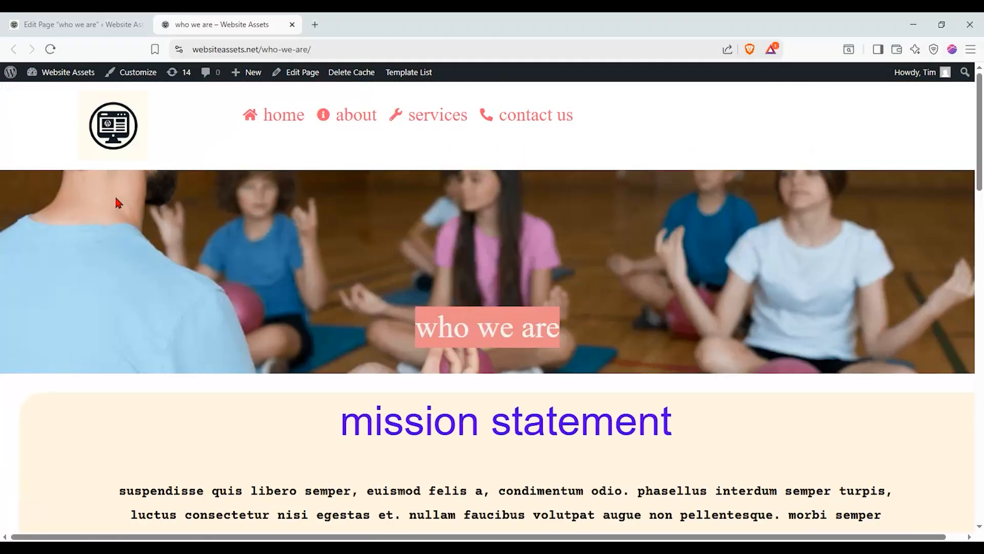
pyautogui.scroll(-16, 121, 207)
pyautogui.scroll(16, 124, 214)
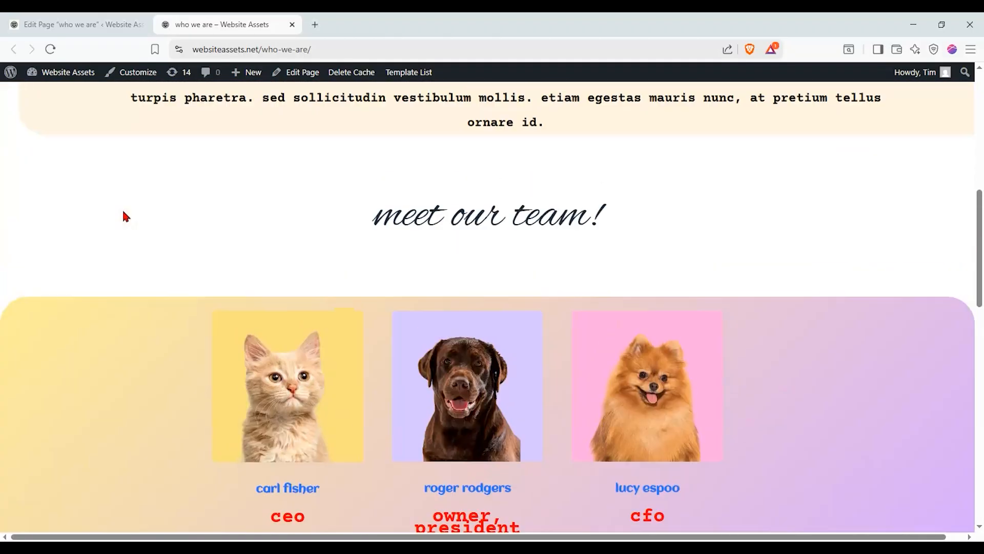
pyautogui.scroll(-14, 124, 214)
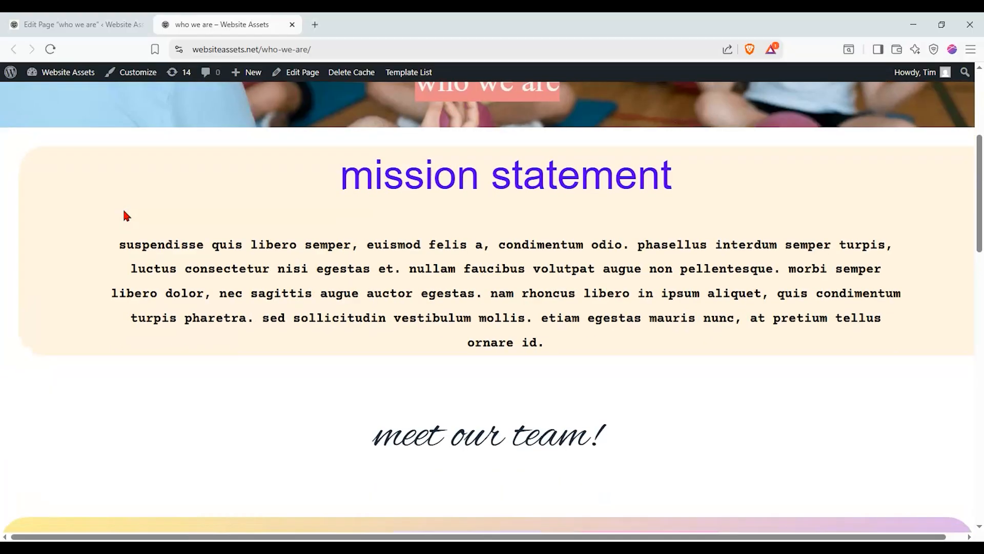
pyautogui.scroll(-5, 125, 215)
pyautogui.scroll(6, 124, 214)
pyautogui.scroll(14, 124, 214)
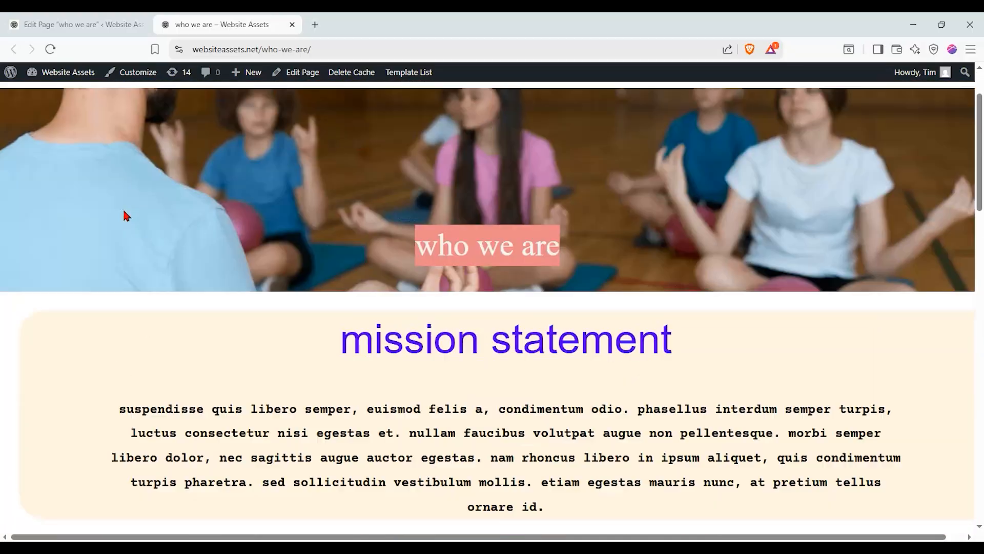
pyautogui.scroll(-10, 125, 215)
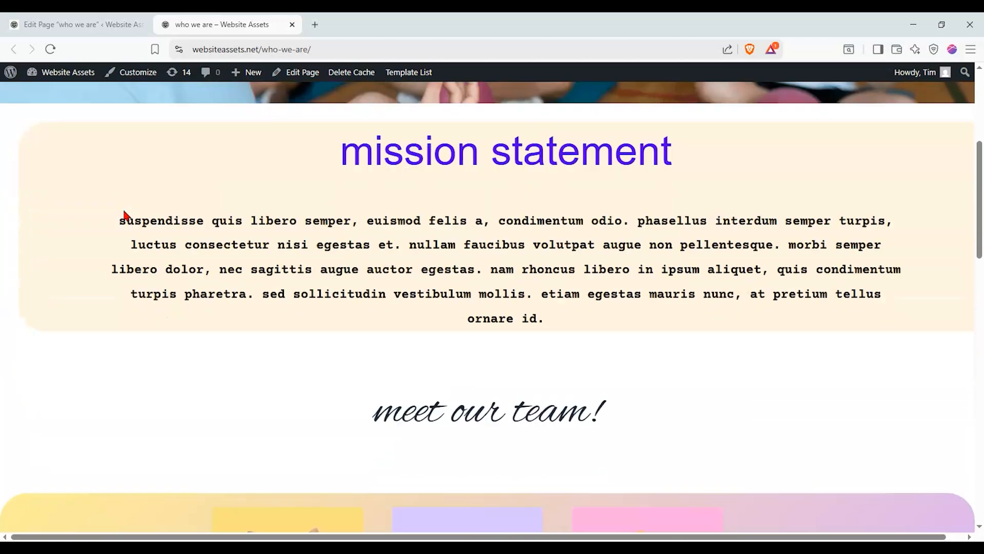
pyautogui.scroll(-10, 124, 215)
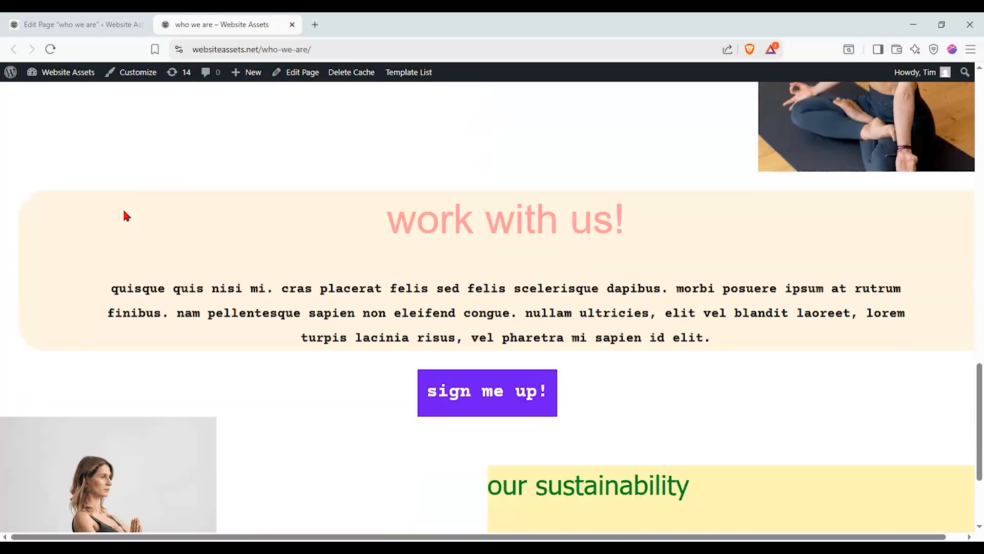
pyautogui.scroll(15, 123, 215)
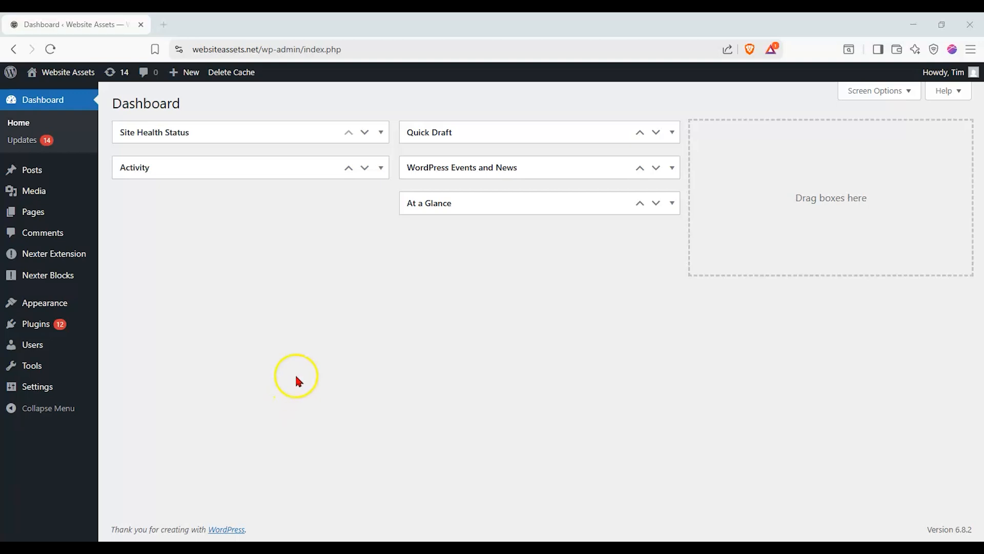
# Create a new page titled "who we are" and publish it.
pyautogui.moveTo(65, 220)
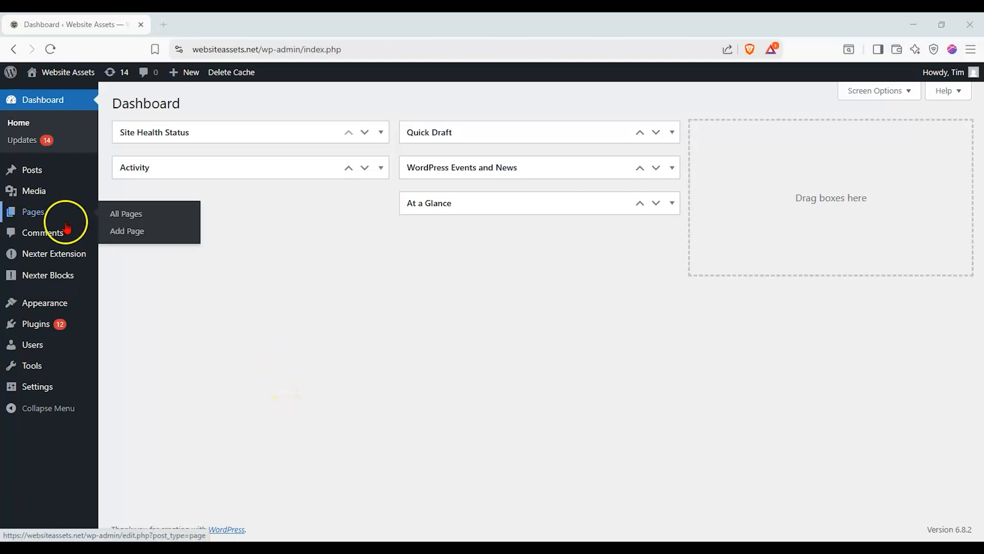
pyautogui.click(126, 231)
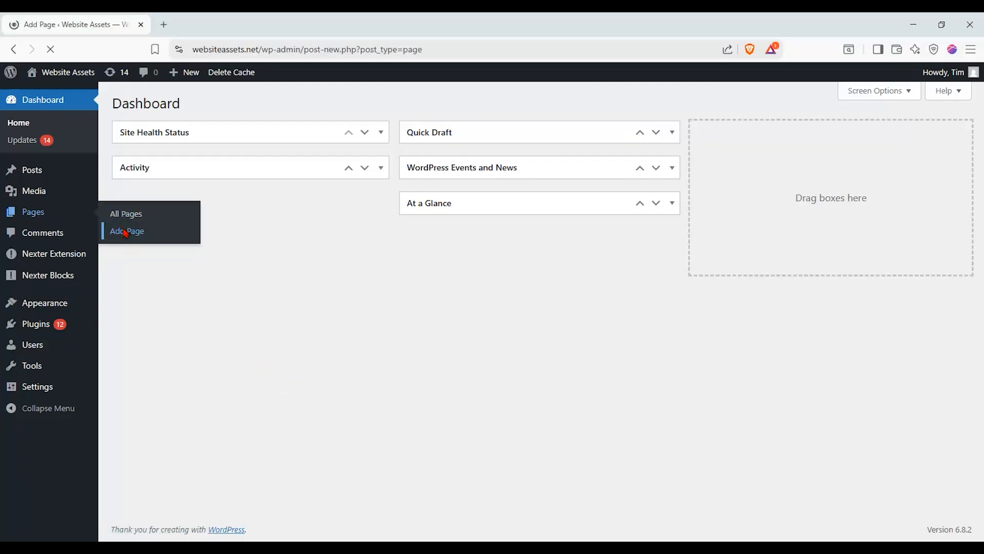
pyautogui.write('who we are')
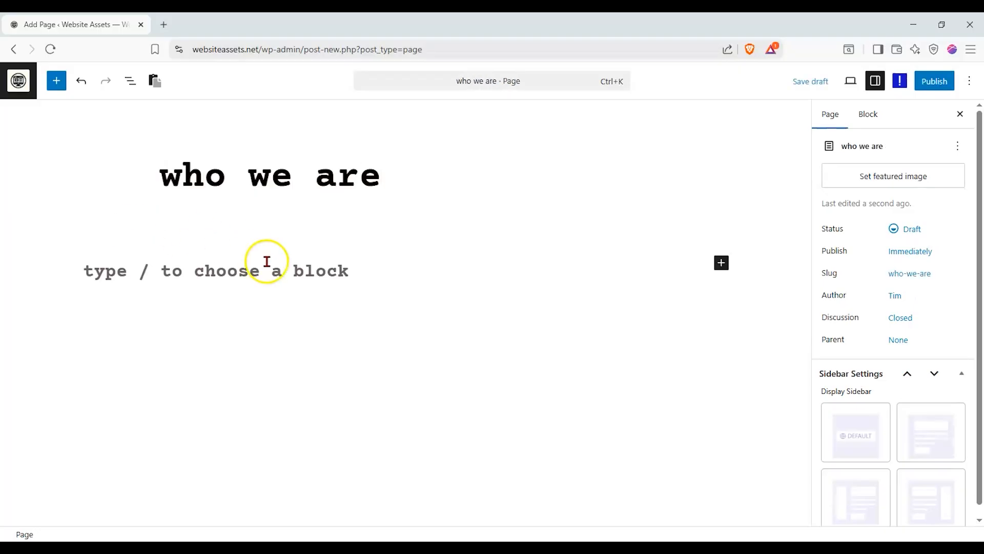
pyautogui.click(934, 81)
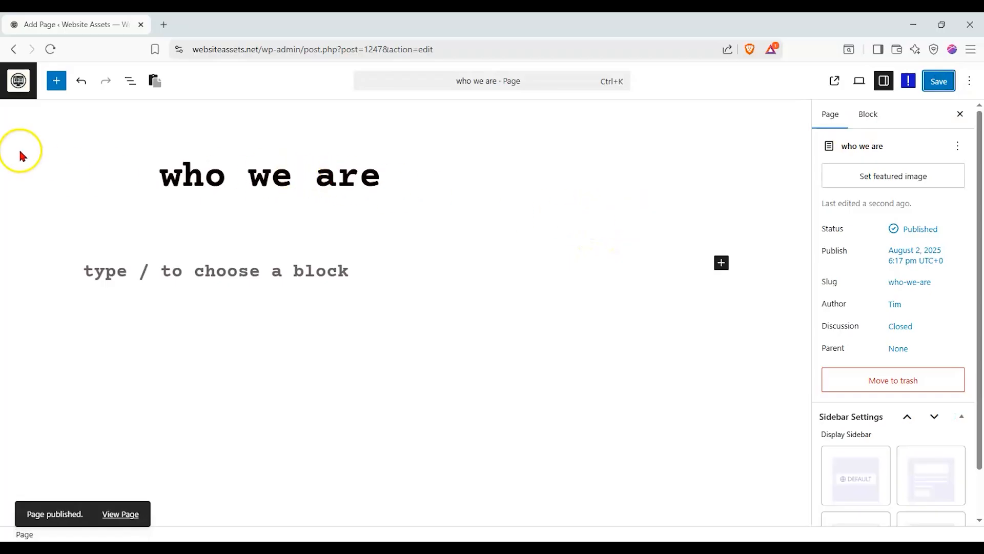
# Insert a Nexter Container block with a single-column structure below the page title.
pyautogui.click(53, 83)
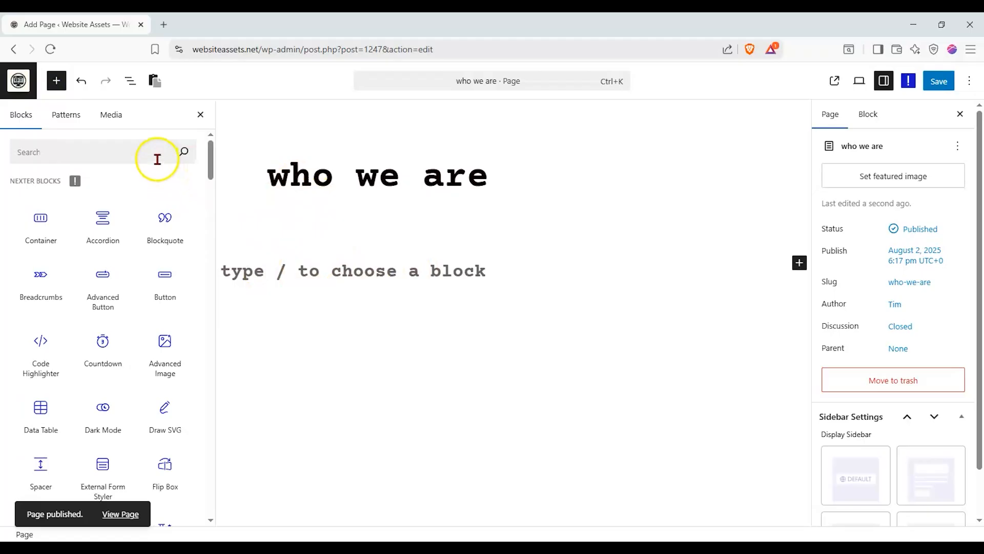
pyautogui.click(157, 160)
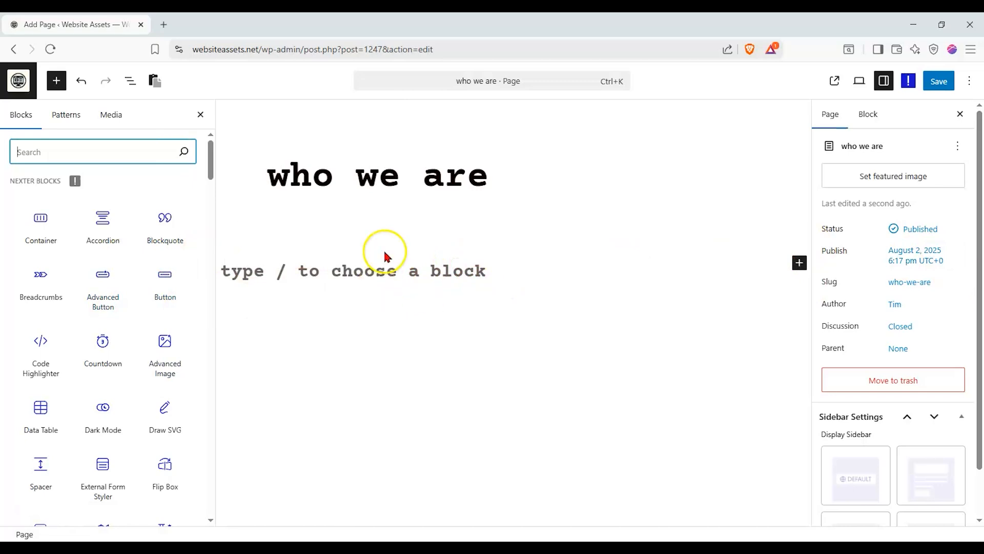
pyautogui.click(40, 218)
pyautogui.click(463, 328)
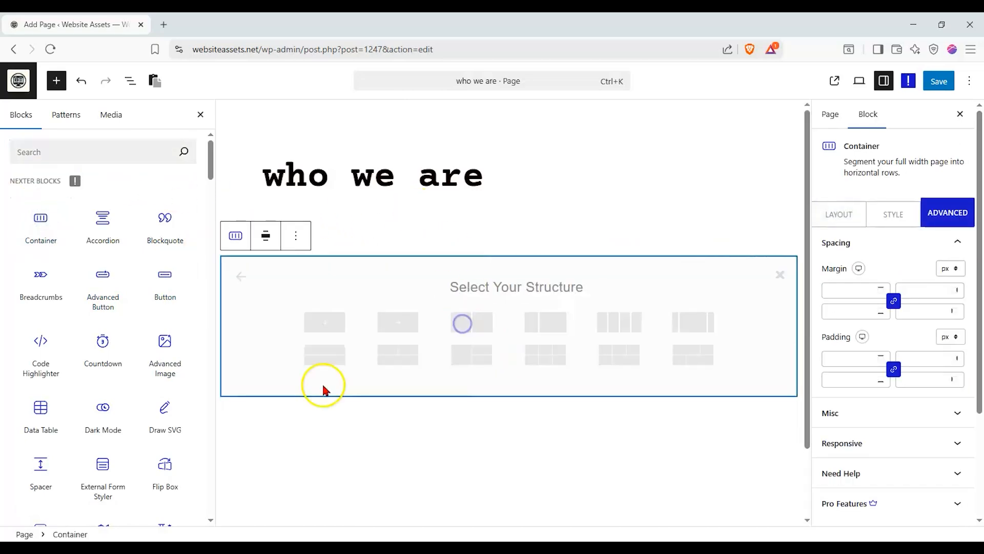
pyautogui.click(391, 324)
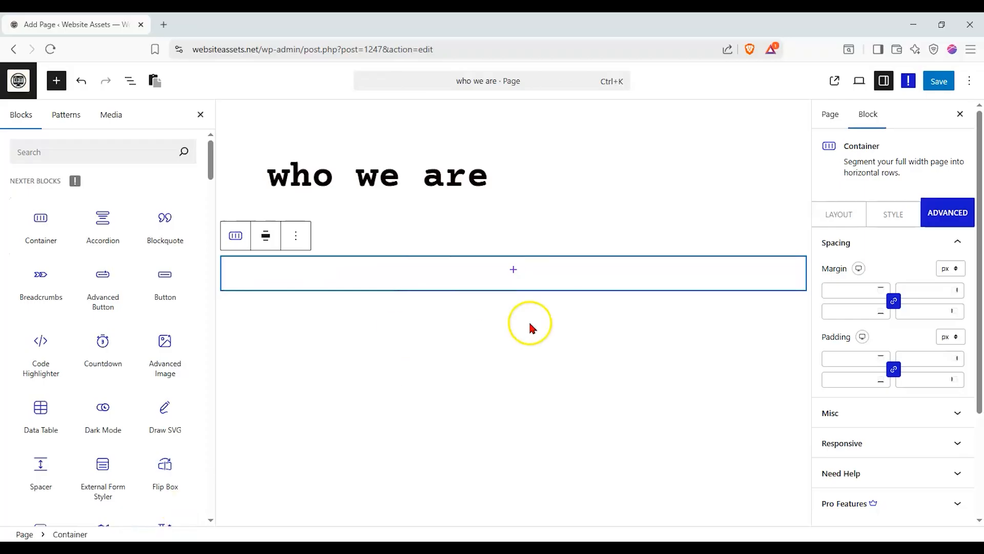
# Set the container's background image to the media library photo of the instructor with children meditating in a gym.
pyautogui.click(851, 215)
pyautogui.click(896, 210)
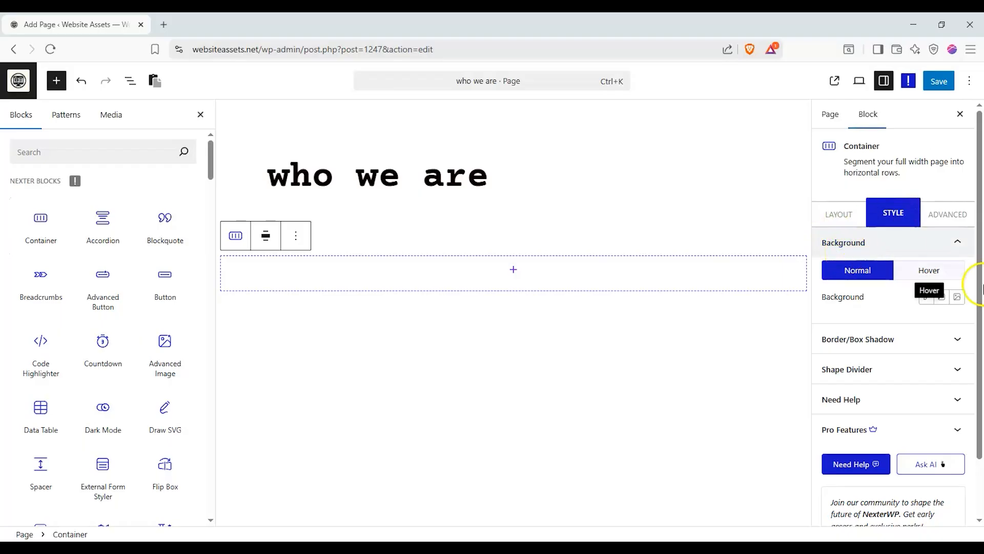
pyautogui.click(957, 299)
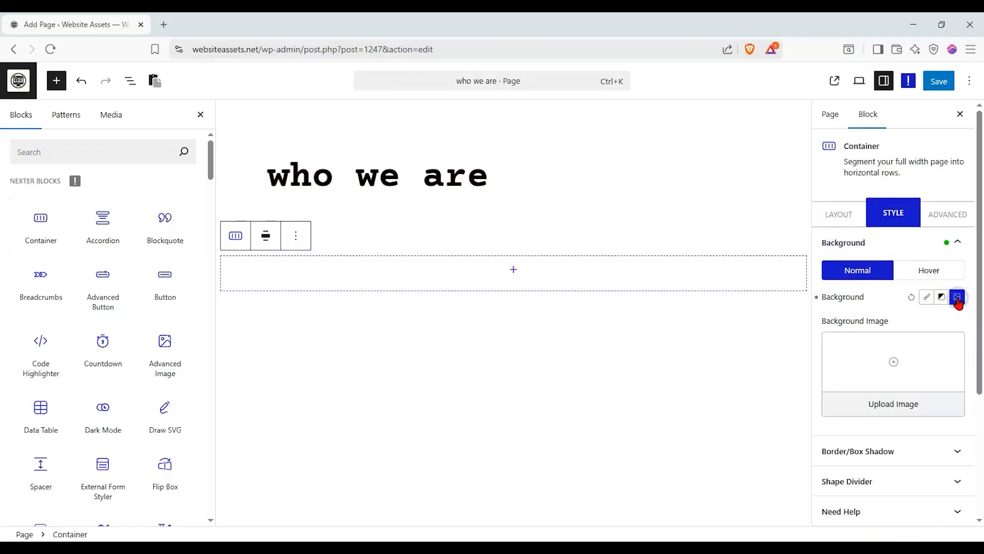
pyautogui.click(872, 409)
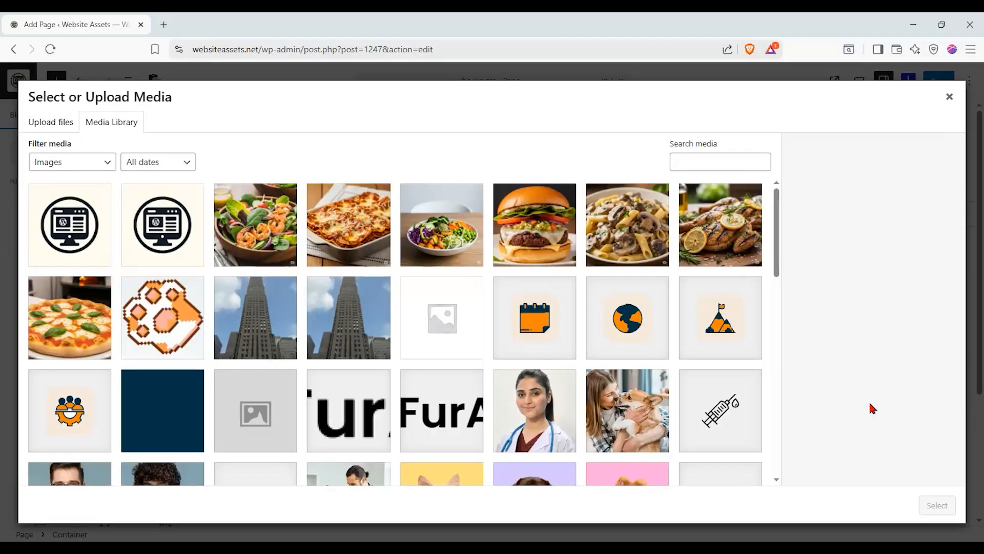
pyautogui.scroll(-15, 670, 352)
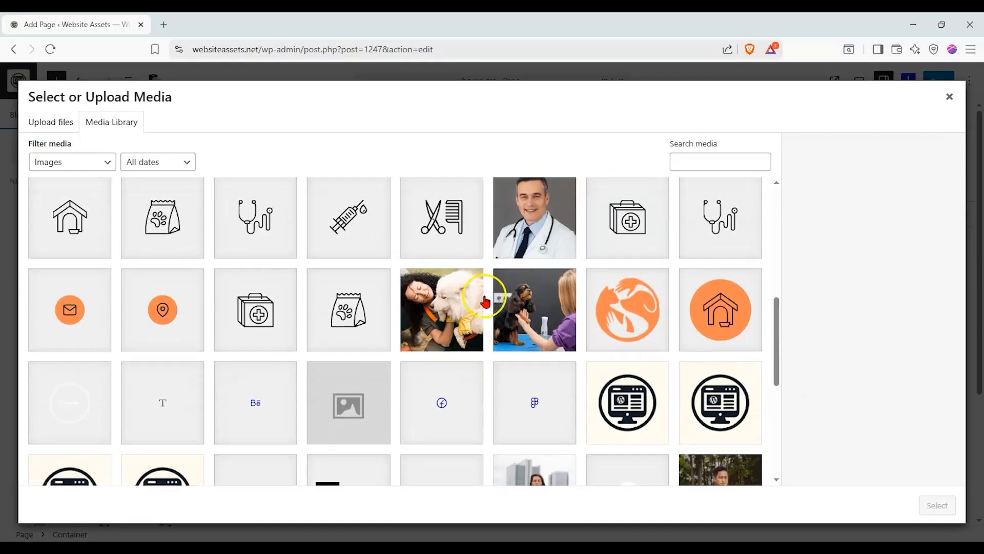
pyautogui.scroll(-1, 482, 302)
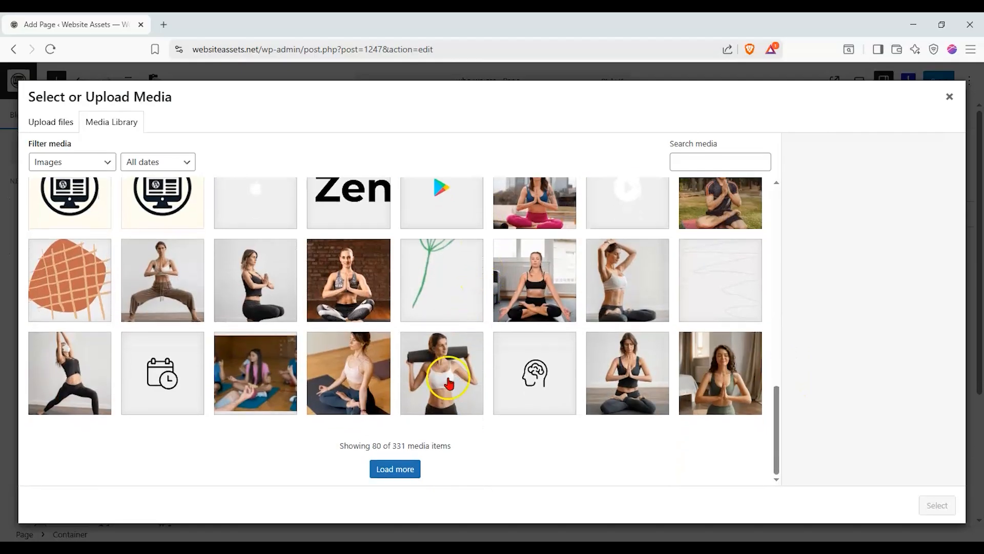
pyautogui.click(276, 397)
pyautogui.click(938, 505)
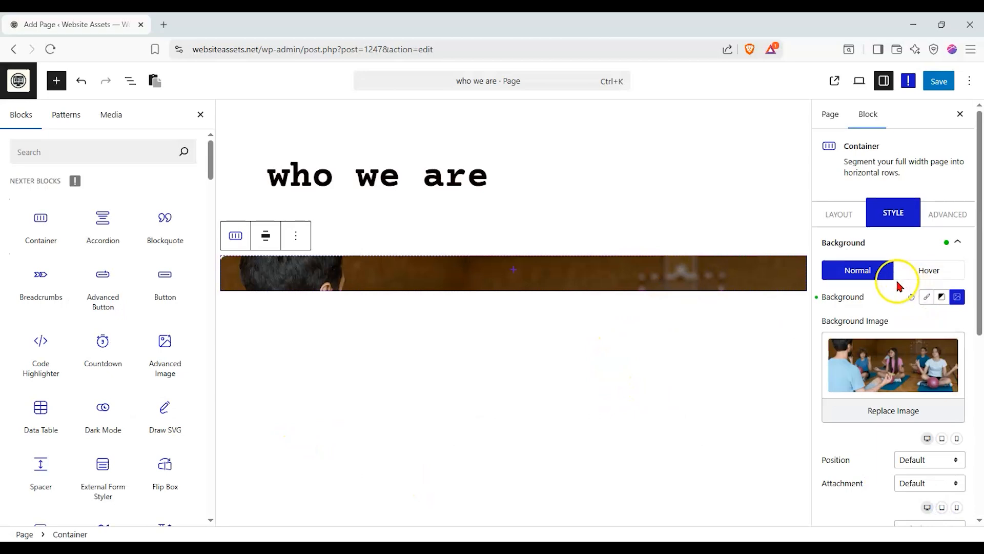
# Set the container's content width to Full and its height to Min height at 331 px.
pyautogui.click(841, 216)
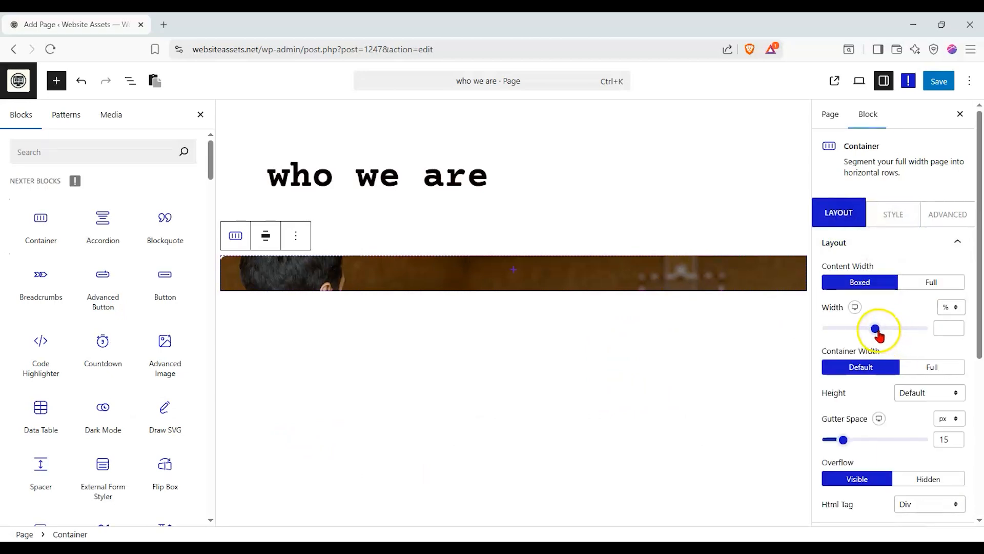
pyautogui.click(922, 289)
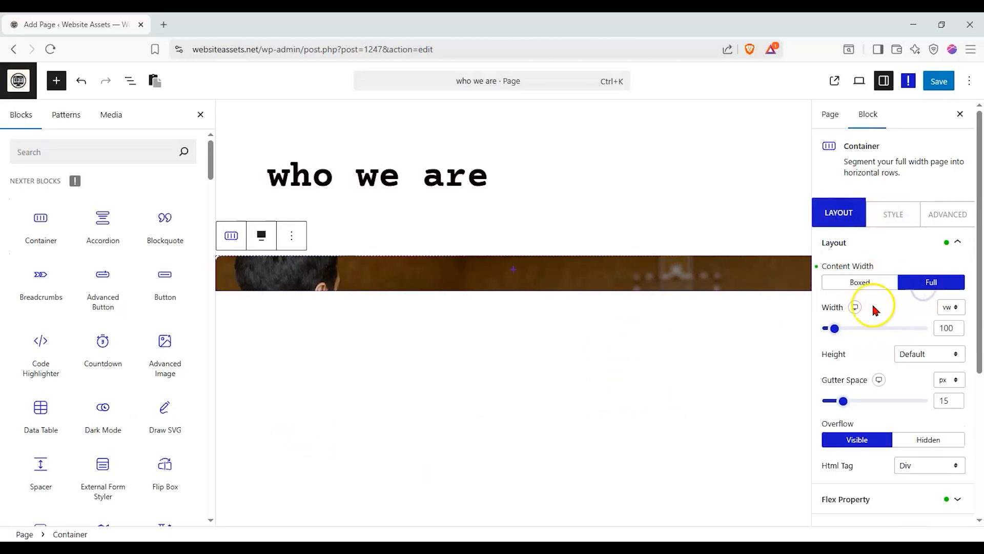
pyautogui.click(941, 363)
pyautogui.click(921, 403)
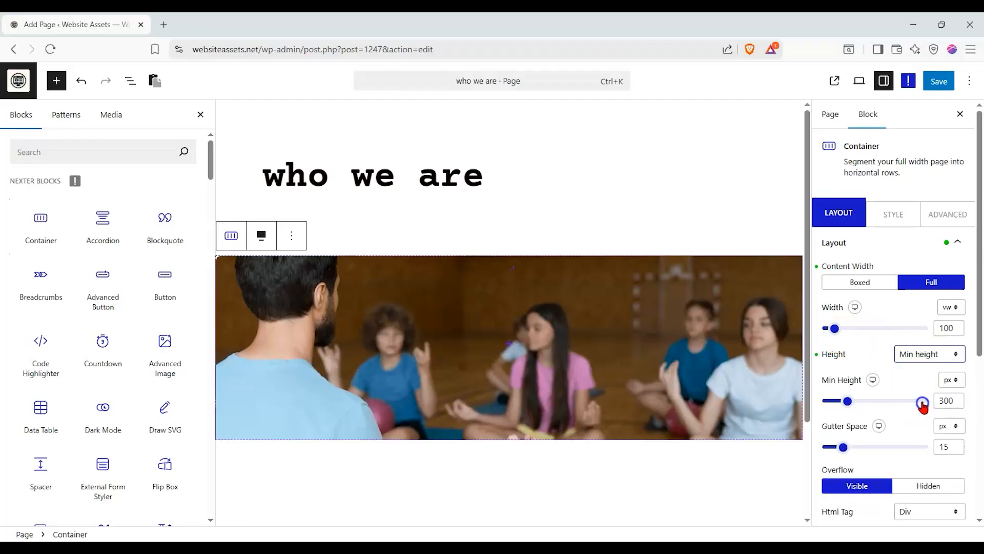
pyautogui.moveTo(847, 401); pyautogui.dragTo(849, 401)
pyautogui.scroll(-3, 866, 368)
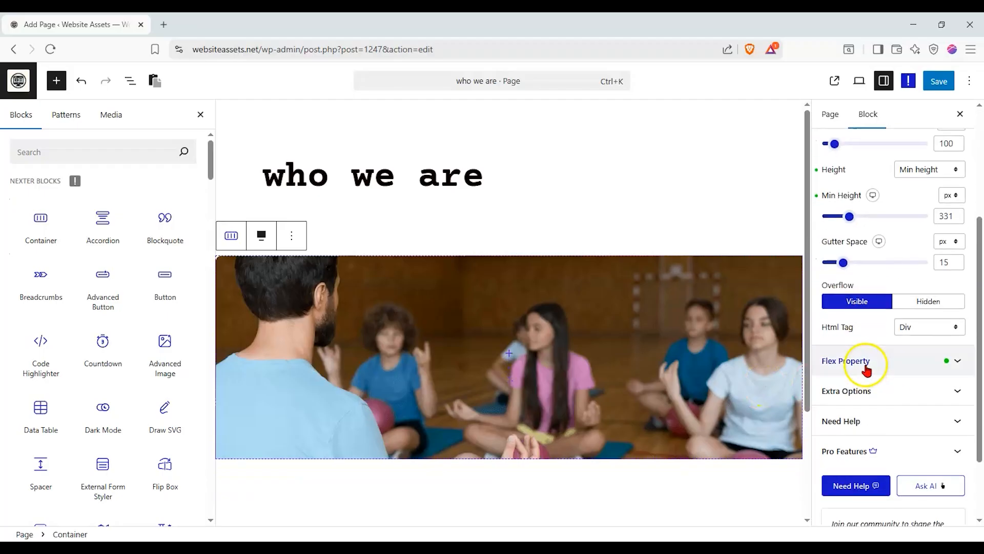
pyautogui.scroll(-1, 709, 311)
pyautogui.scroll(1, 710, 313)
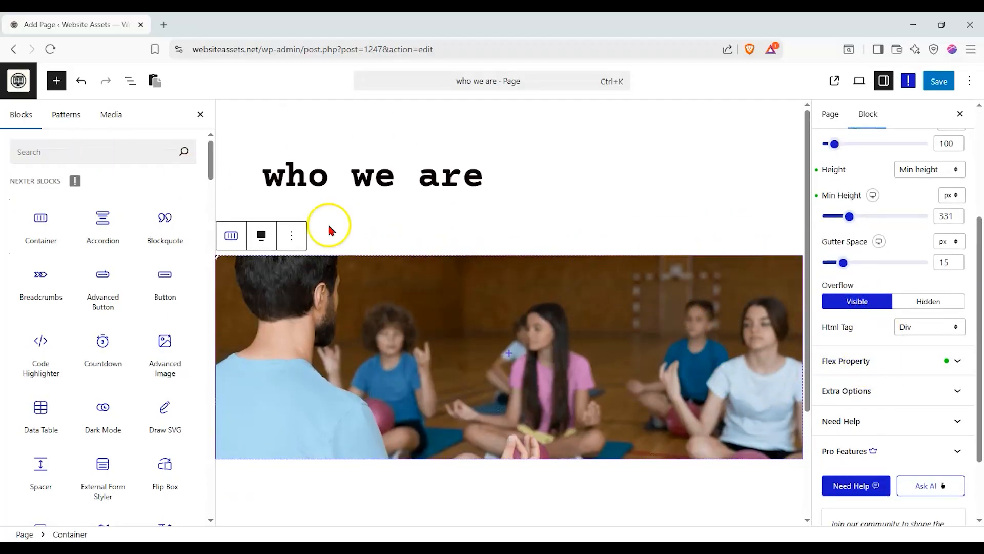
pyautogui.scroll(-1, 103, 262)
pyautogui.scroll(1, 103, 262)
# Search the blocks for "head", place a Nexter Heading block inside the banner container, and close the block inserter.
pyautogui.click(106, 151)
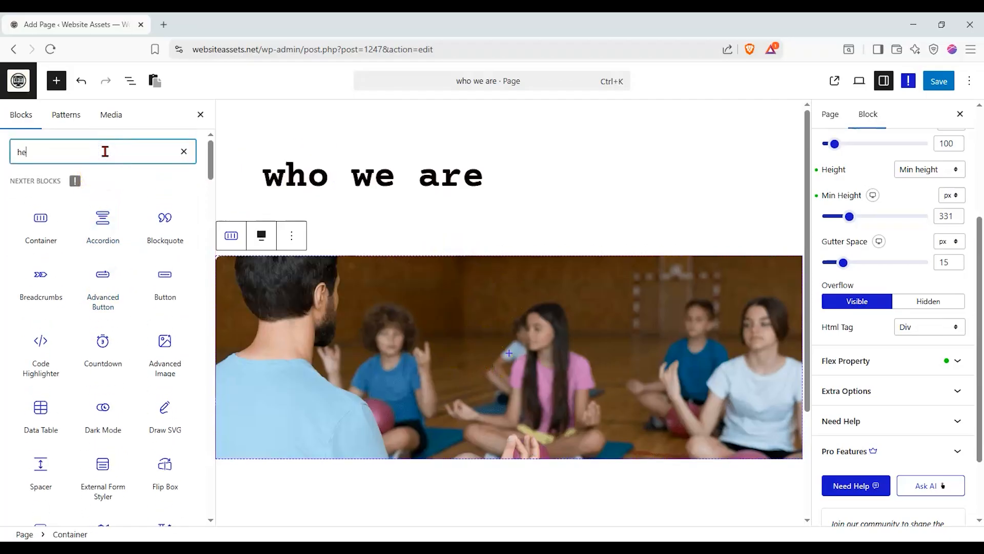
pyautogui.write('headf')
pyautogui.press('BackSpace')
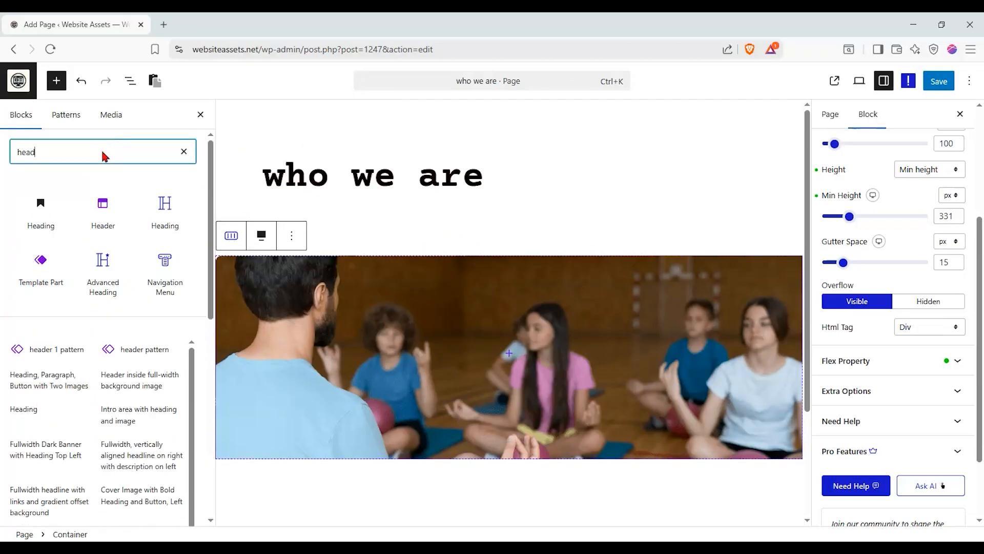
pyautogui.moveTo(164, 208); pyautogui.dragTo(491, 353)
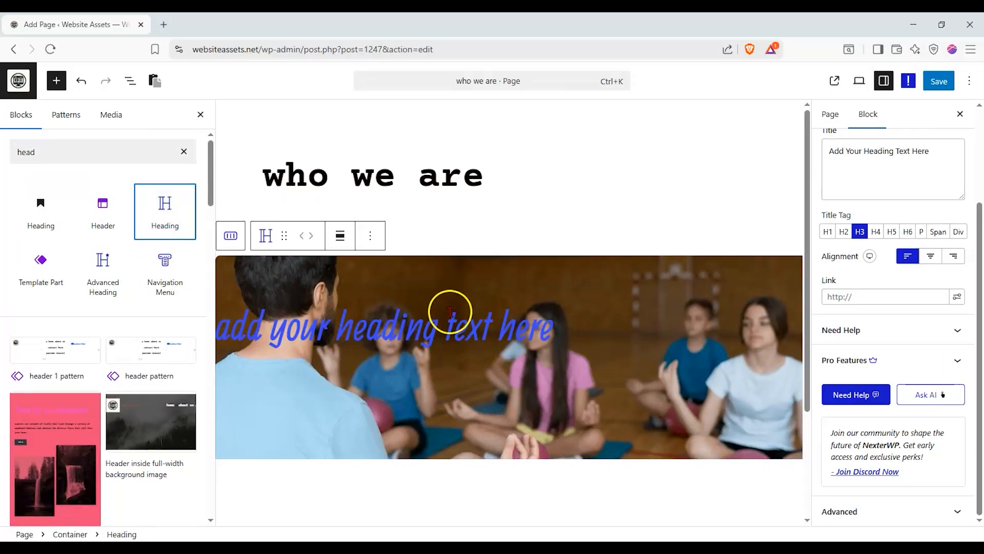
pyautogui.click(200, 115)
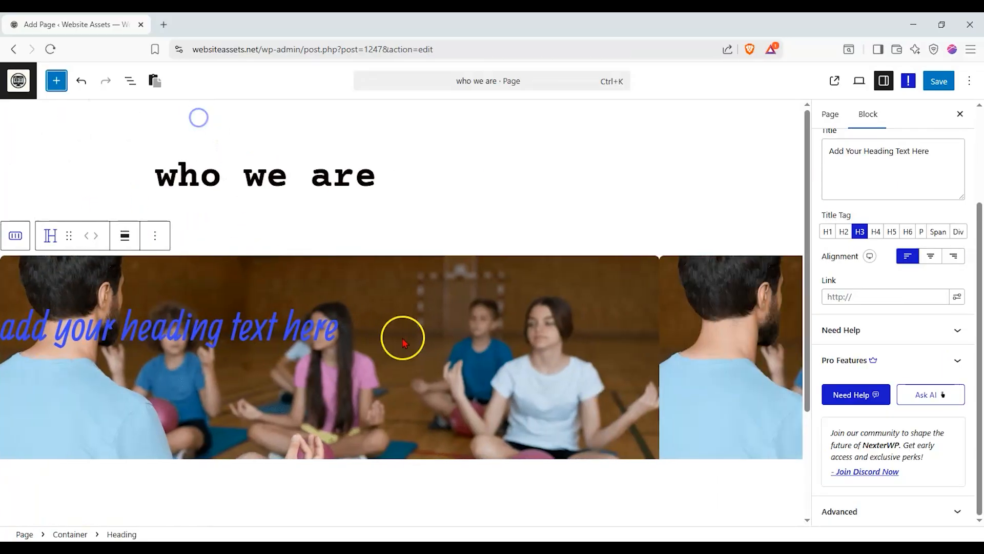
# Replace the banner heading's placeholder title with "who we are" and set its title tag to H2.
pyautogui.scroll(3, 848, 259)
pyautogui.moveTo(934, 279); pyautogui.dragTo(635, 295)
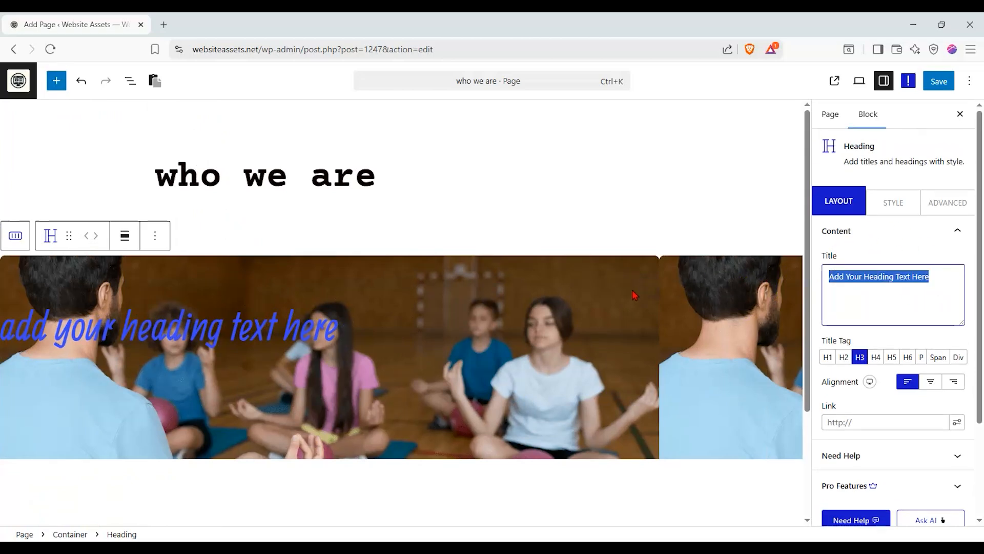
pyautogui.write('who ')
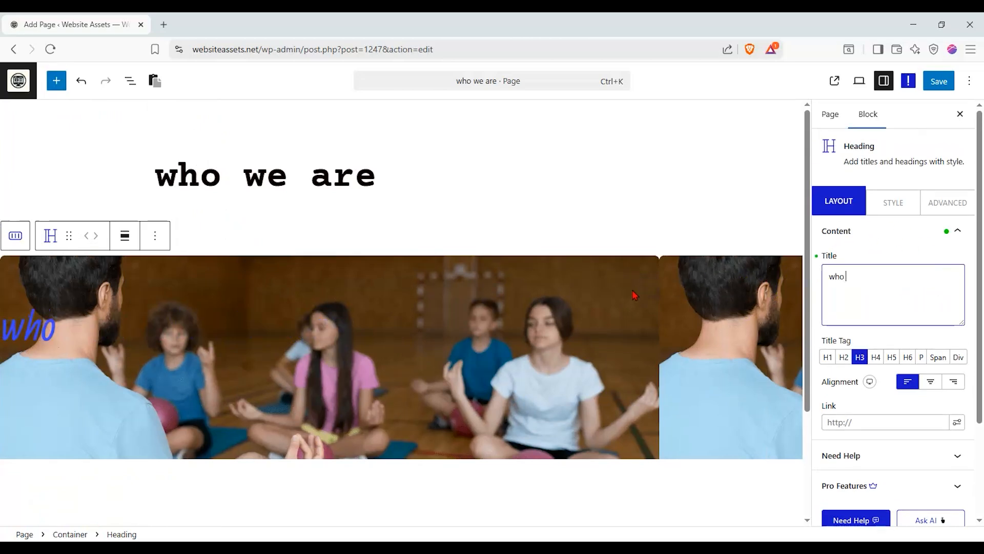
pyautogui.write('we are')
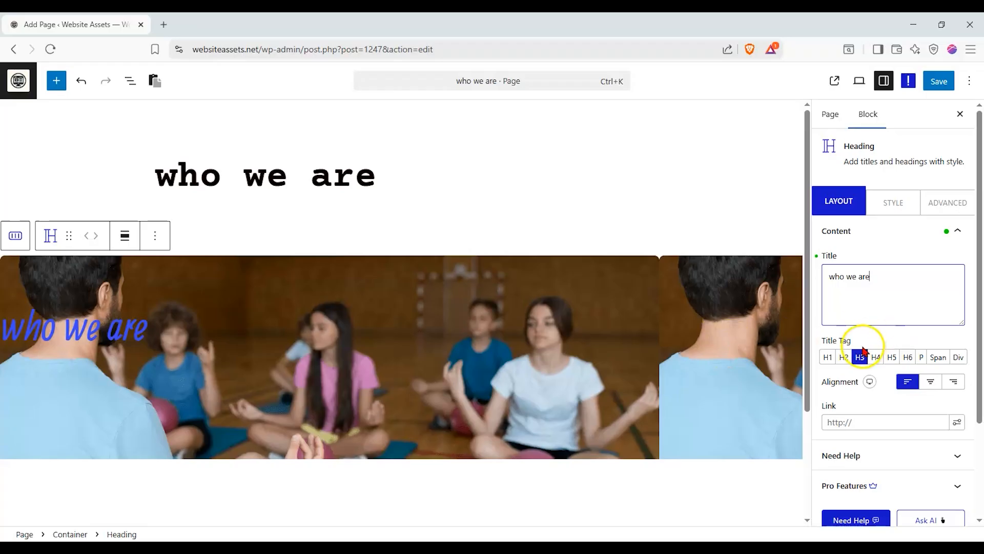
pyautogui.click(844, 357)
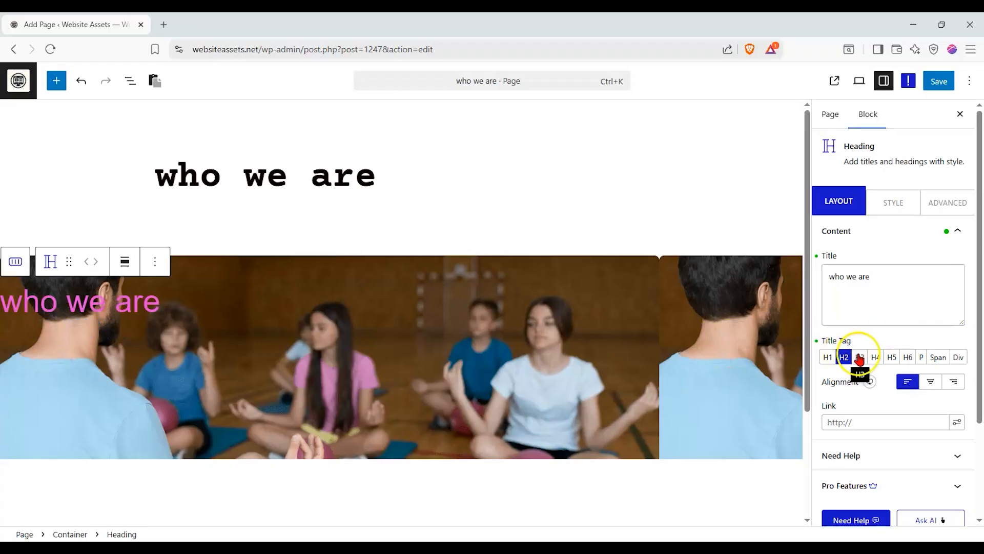
# Center the banner heading's alignment and set its title color to the very light gray from the Nexter Global Colors.
pyautogui.click(930, 382)
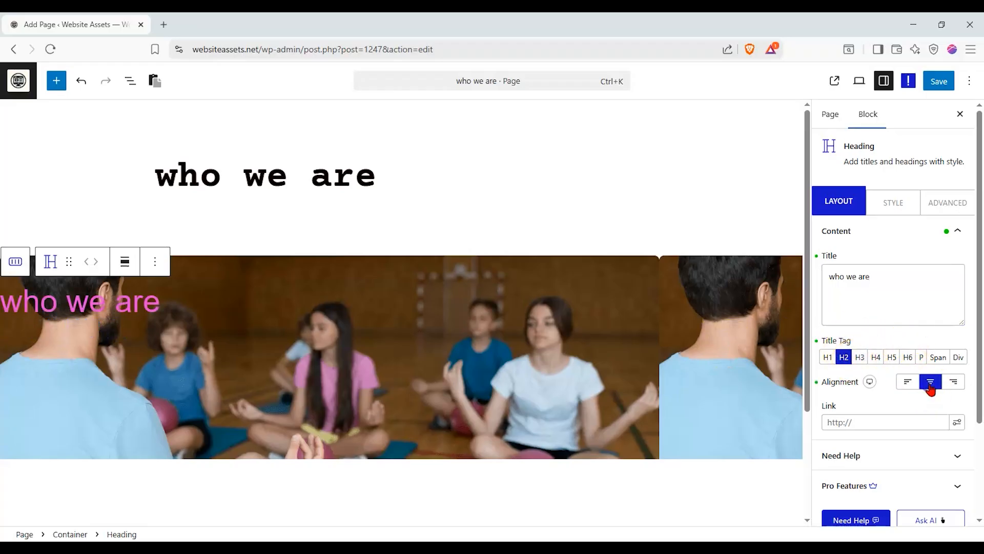
pyautogui.click(896, 204)
pyautogui.click(956, 257)
pyautogui.click(912, 95)
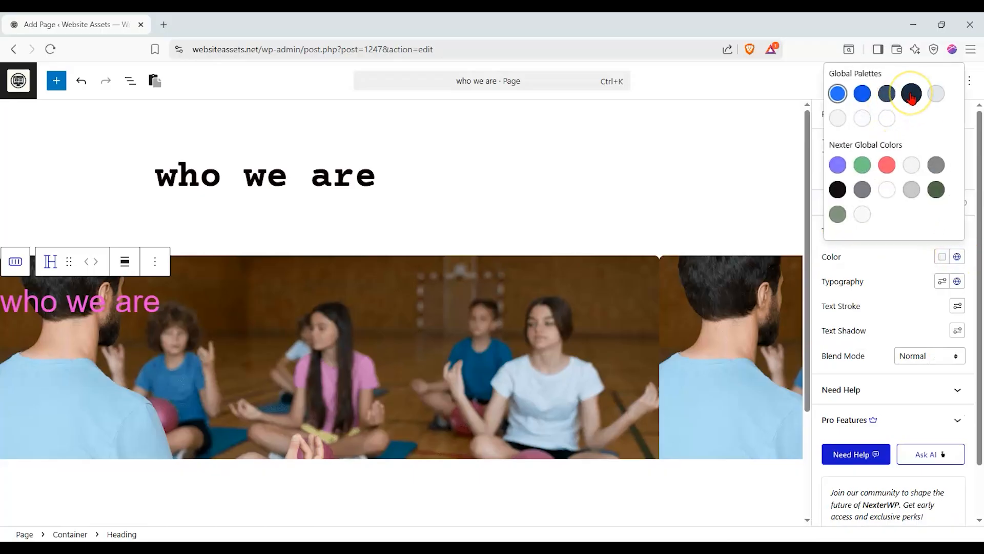
pyautogui.click(911, 164)
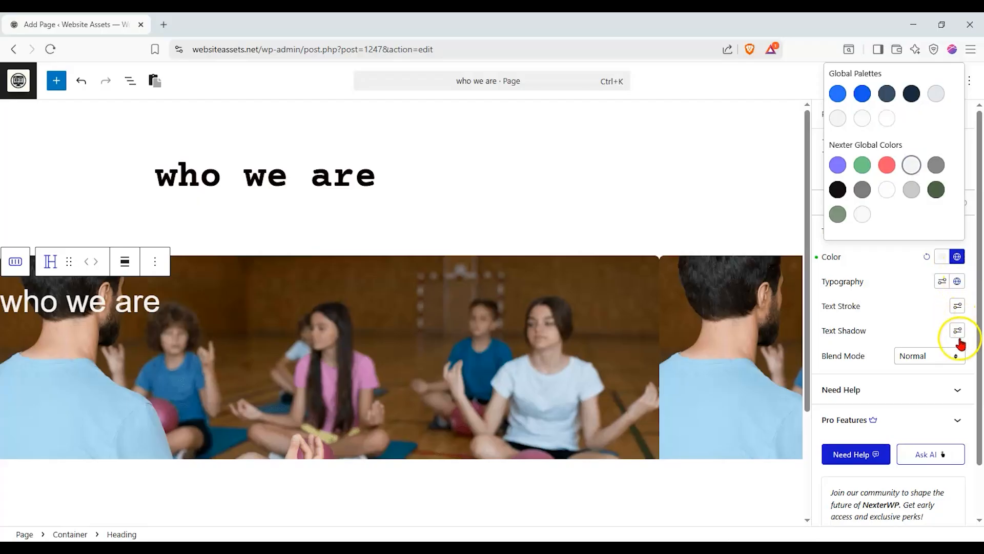
pyautogui.click(916, 315)
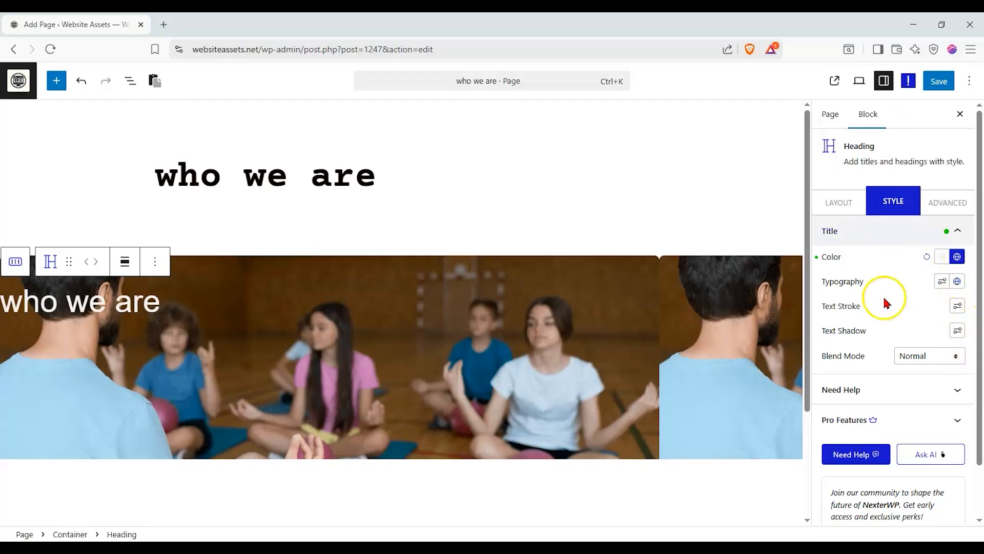
# Give the banner heading a salmon-pink background color in its normal state.
pyautogui.click(931, 202)
pyautogui.click(928, 261)
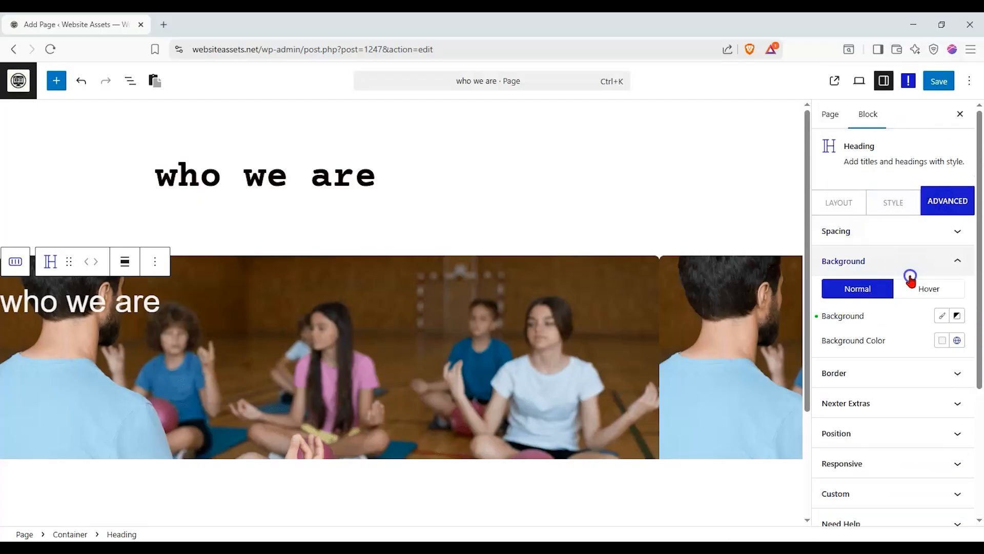
pyautogui.click(943, 343)
pyautogui.moveTo(820, 143); pyautogui.dragTo(855, 100)
pyautogui.click(876, 329)
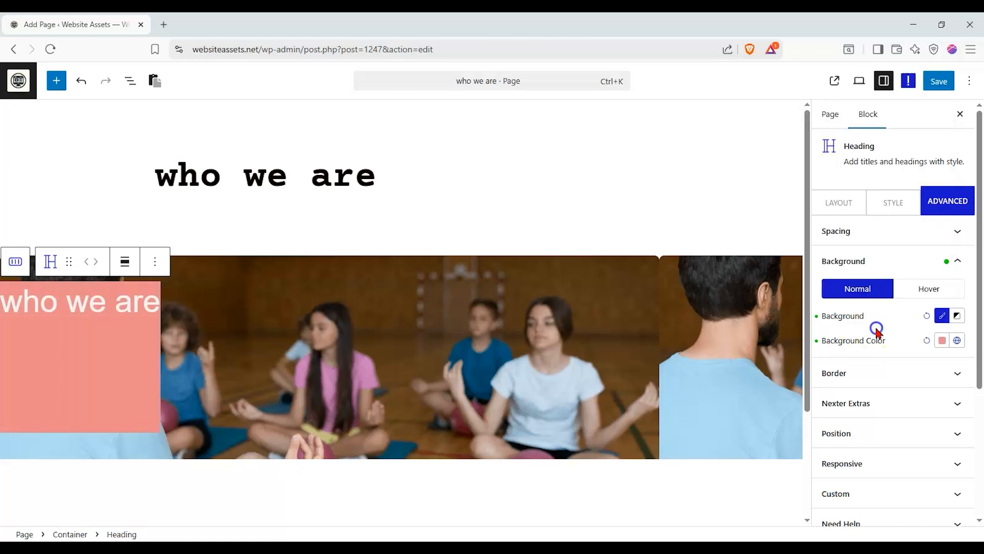
# Set the banner heading's font family to Times New Roman.
pyautogui.click(903, 215)
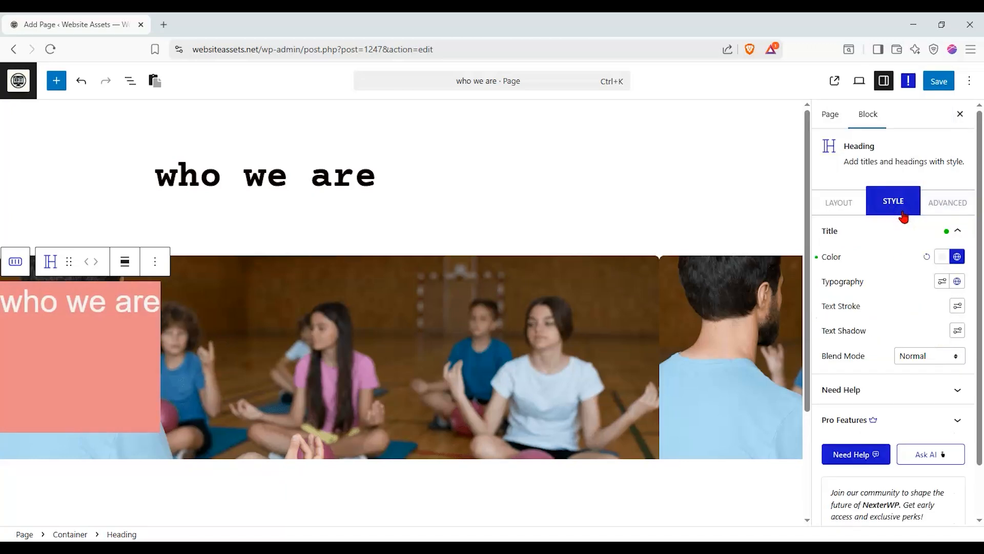
pyautogui.click(859, 212)
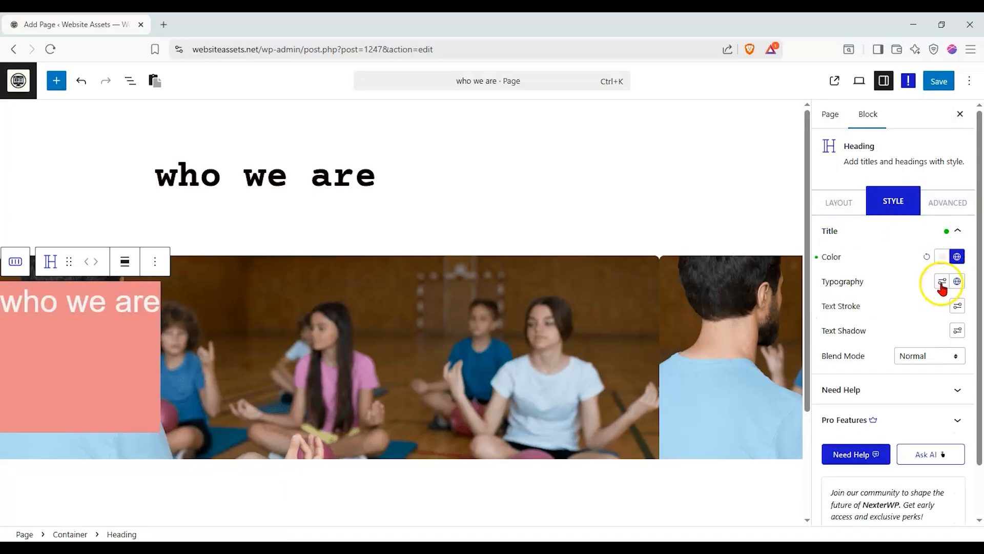
pyautogui.click(942, 282)
pyautogui.click(859, 330)
pyautogui.scroll(-3, 879, 422)
pyautogui.scroll(2, 879, 409)
pyautogui.click(879, 410)
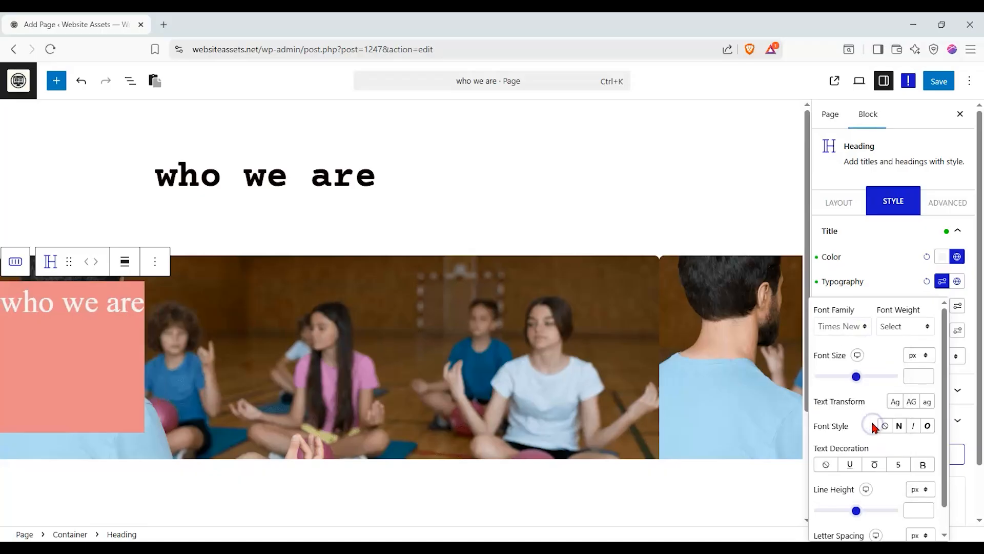
pyautogui.click(888, 279)
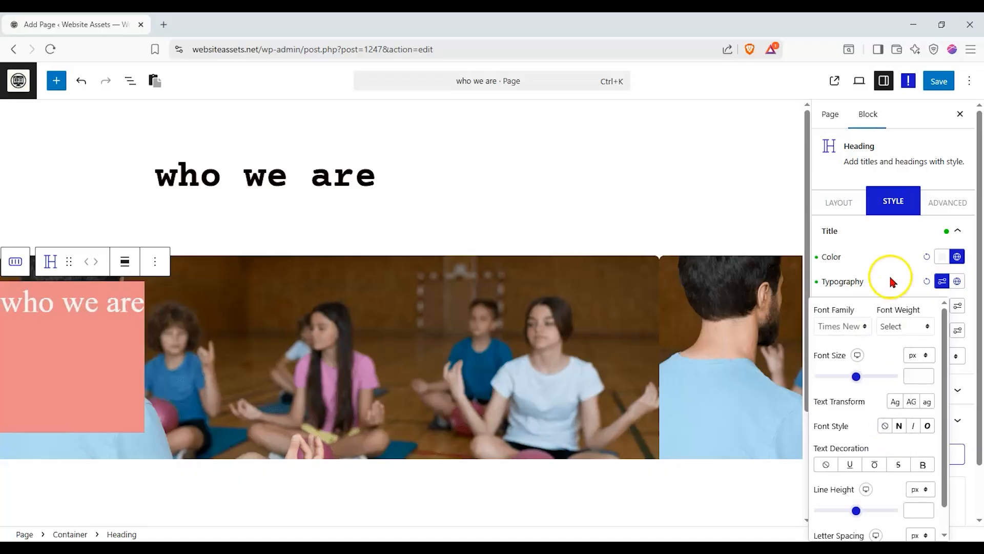
pyautogui.click(858, 200)
pyautogui.scroll(-2, 870, 281)
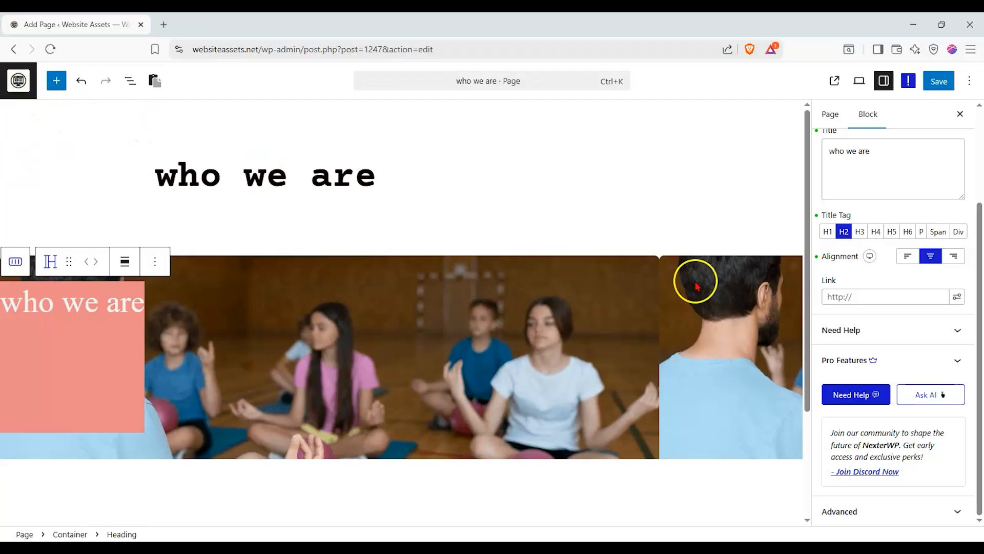
# Set the banner container's background image position to Center Center.
pyautogui.click(637, 264)
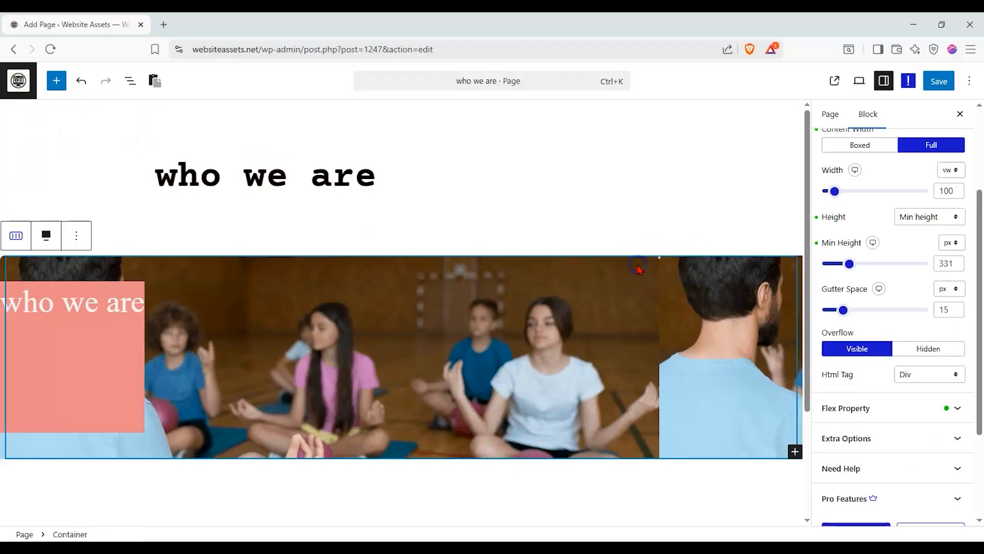
pyautogui.scroll(2, 901, 220)
pyautogui.scroll(-5, 881, 216)
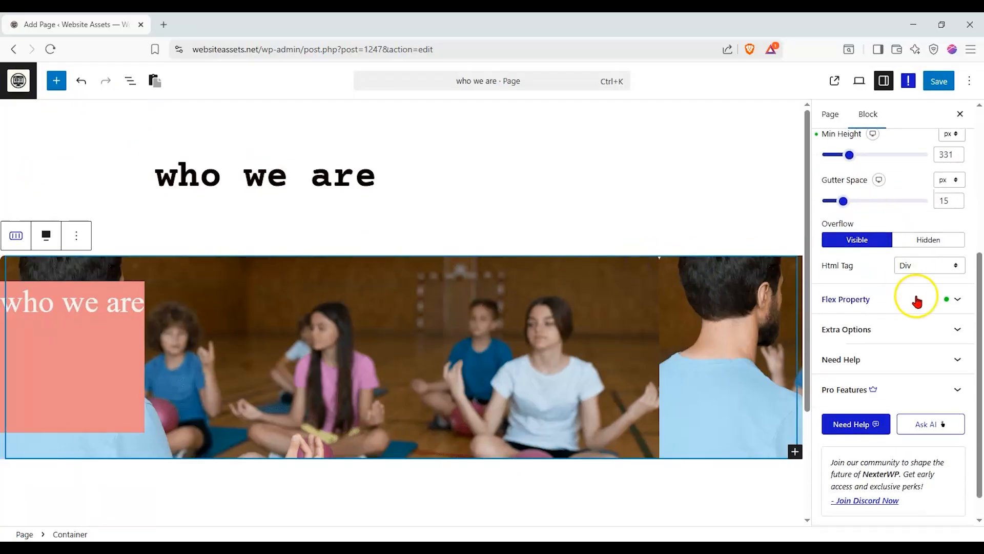
pyautogui.scroll(1, 923, 297)
pyautogui.scroll(3, 918, 256)
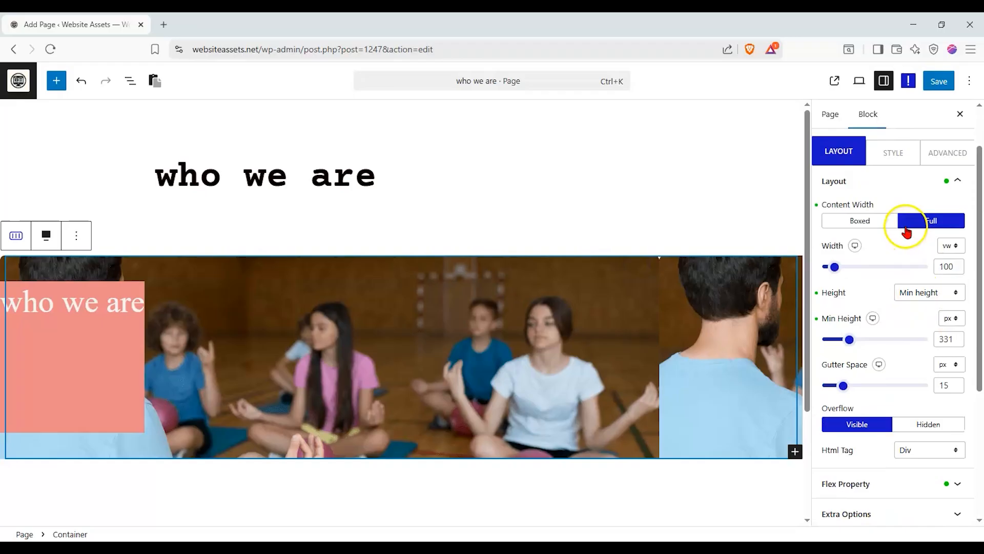
pyautogui.click(907, 154)
pyautogui.click(943, 404)
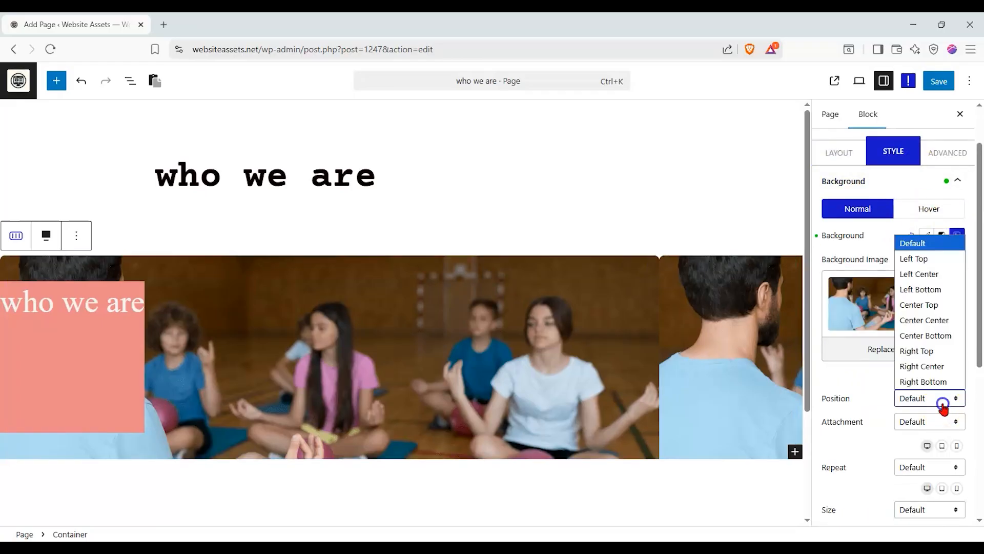
pyautogui.click(939, 320)
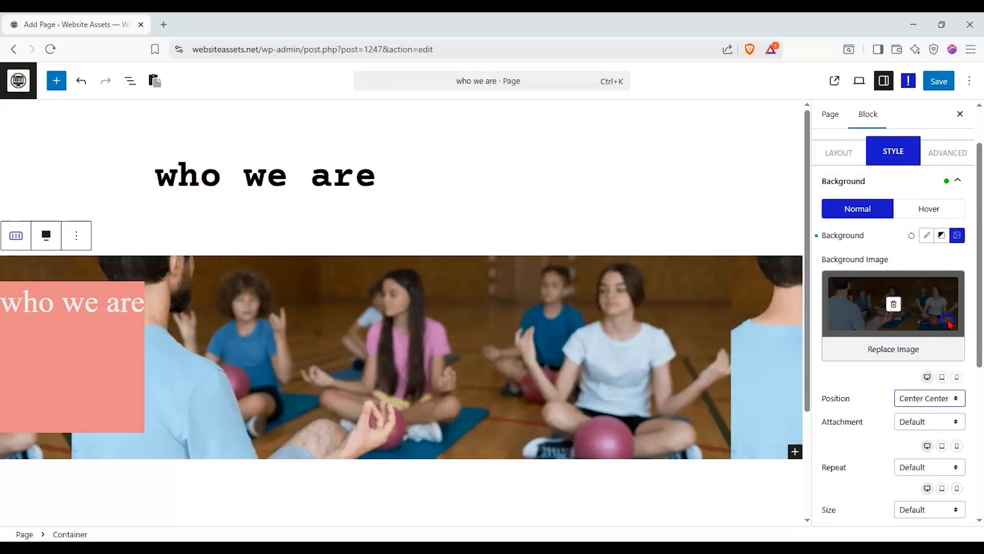
# Set the banner background image's attachment to Fixed.
pyautogui.click(932, 419)
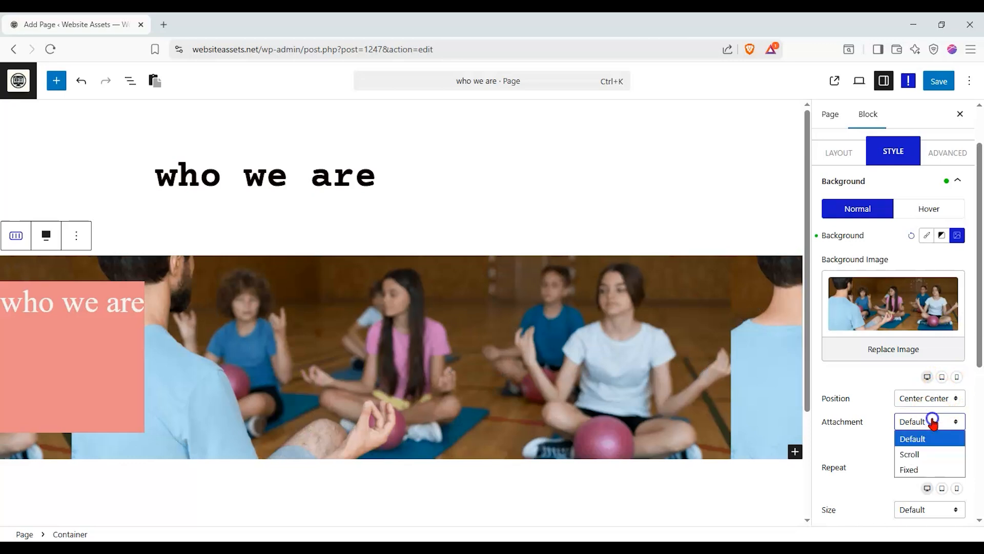
pyautogui.click(918, 454)
pyautogui.click(922, 470)
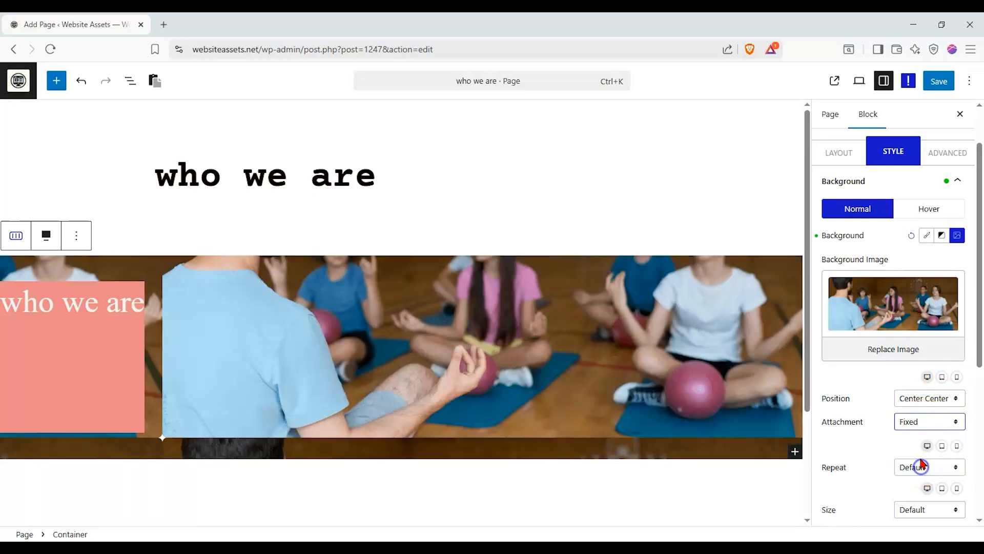
# Set the banner background image's repeat option to No Repeat.
pyautogui.click(922, 467)
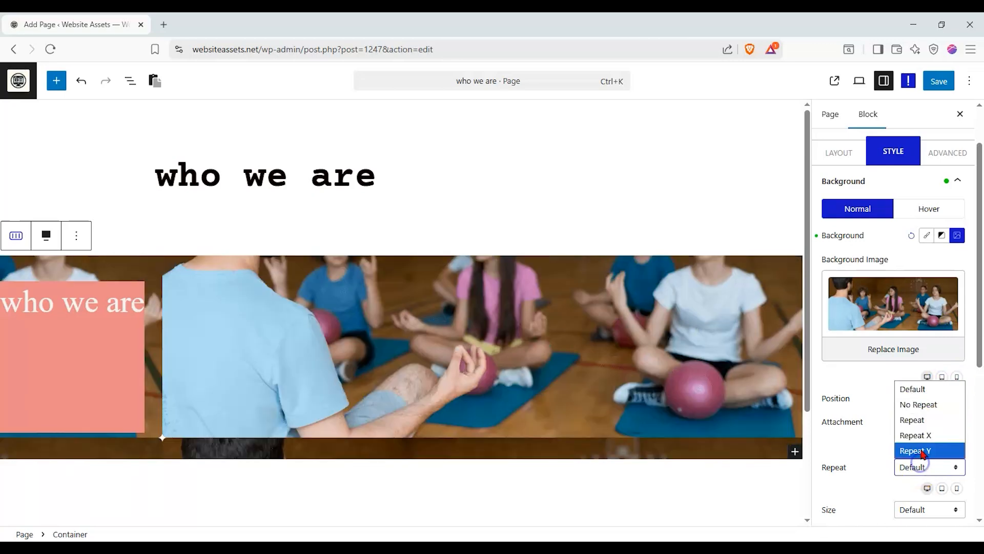
pyautogui.click(940, 420)
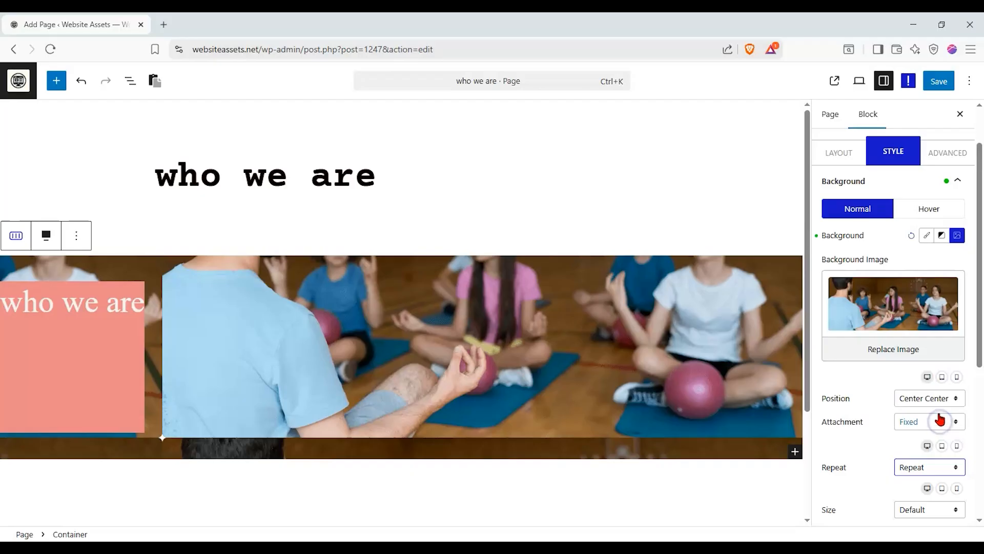
pyautogui.click(923, 467)
pyautogui.click(927, 404)
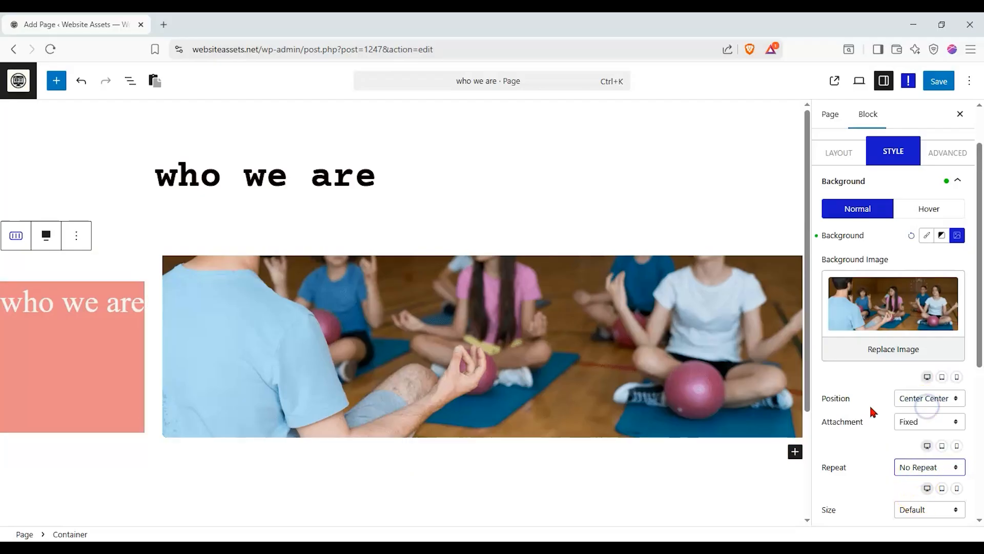
# Set the banner background image's attachment back to Default.
pyautogui.scroll(-3, 848, 402)
pyautogui.click(949, 277)
pyautogui.click(947, 280)
pyautogui.click(948, 300)
pyautogui.click(934, 312)
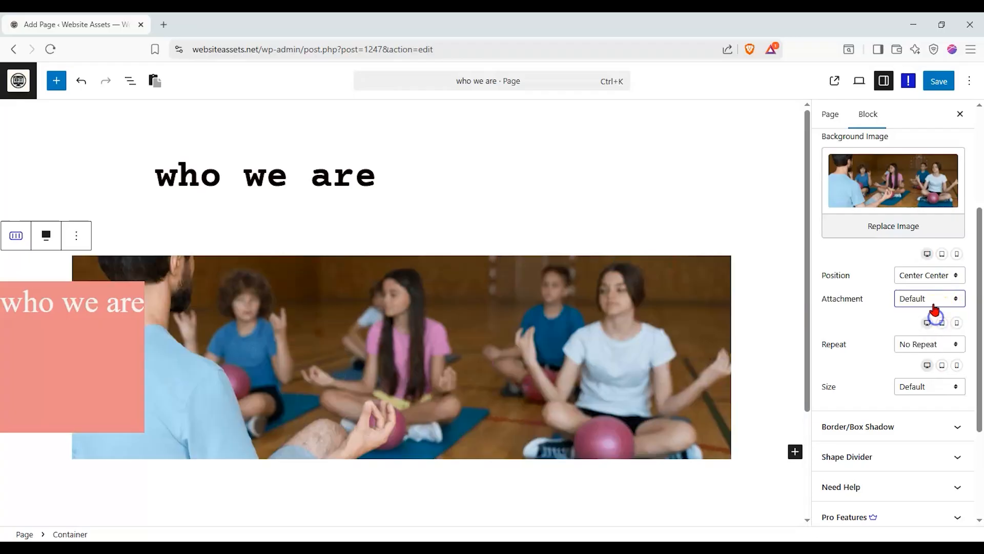
# Set the banner background image's size to Cover.
pyautogui.click(939, 343)
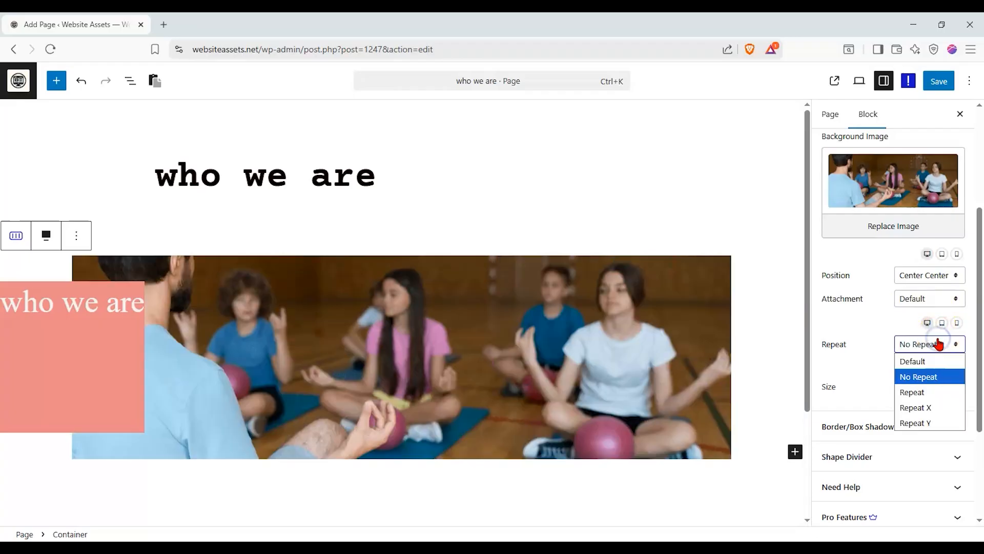
pyautogui.click(841, 344)
pyautogui.click(933, 389)
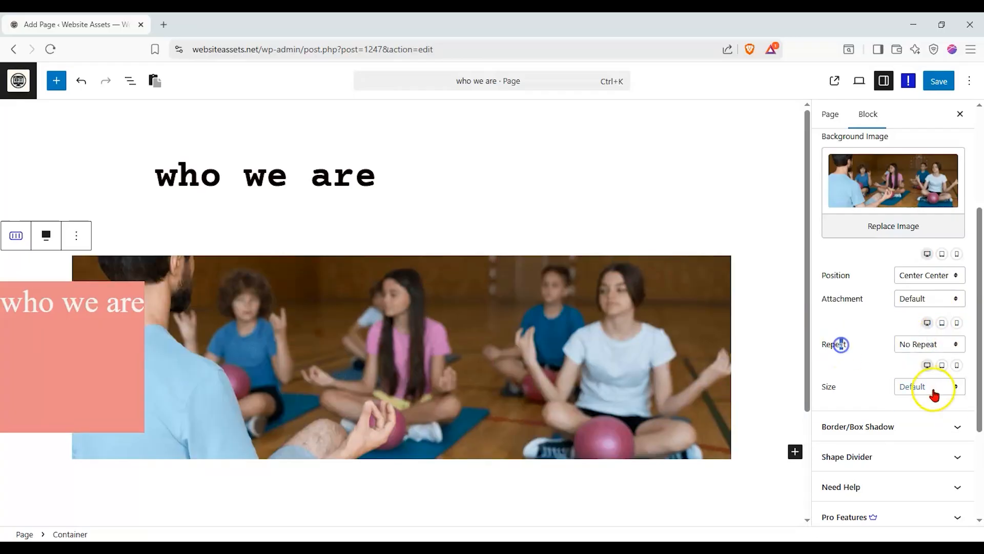
pyautogui.click(921, 434)
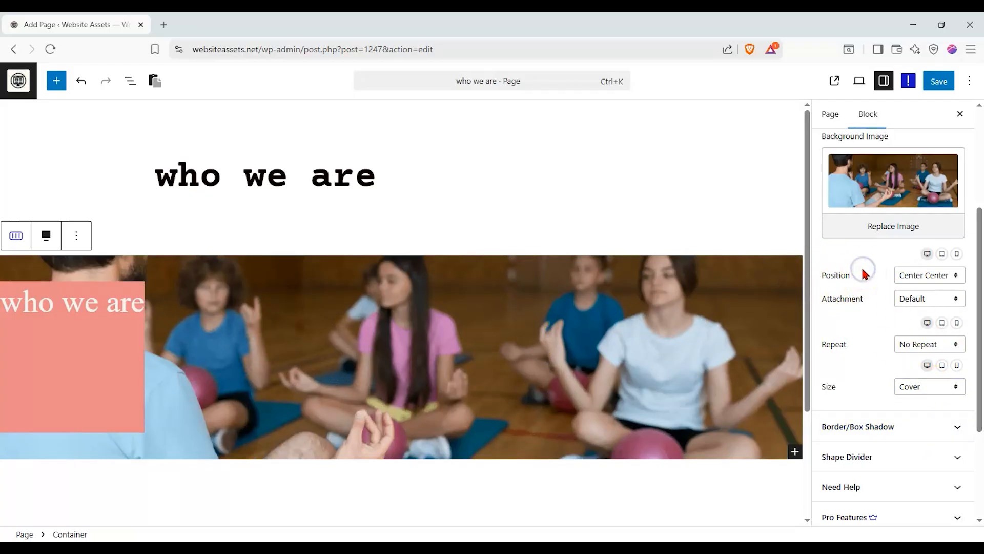
# In the banner container's flex properties, align its items to the bottom and justify its content to the center.
pyautogui.scroll(5, 864, 273)
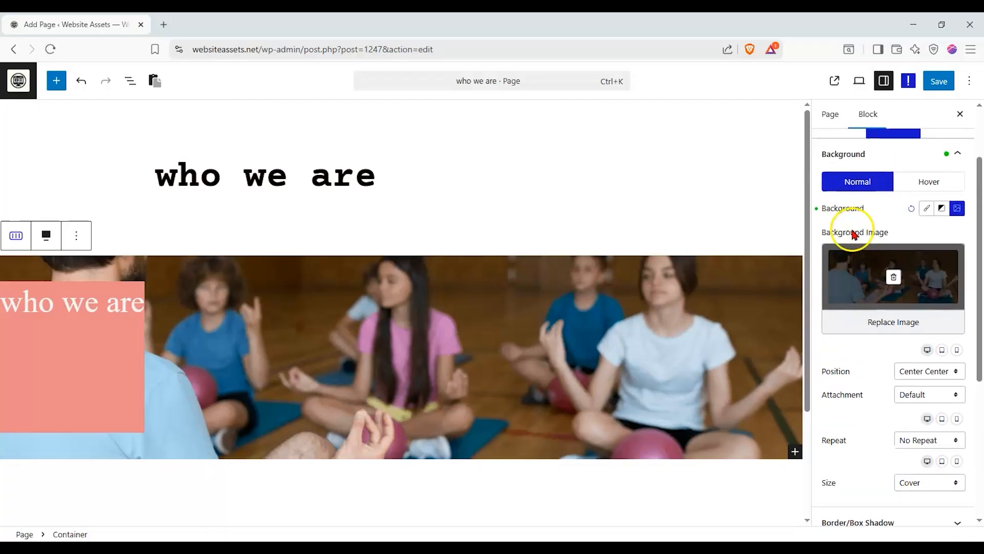
pyautogui.click(843, 153)
pyautogui.scroll(-2, 862, 349)
pyautogui.click(906, 422)
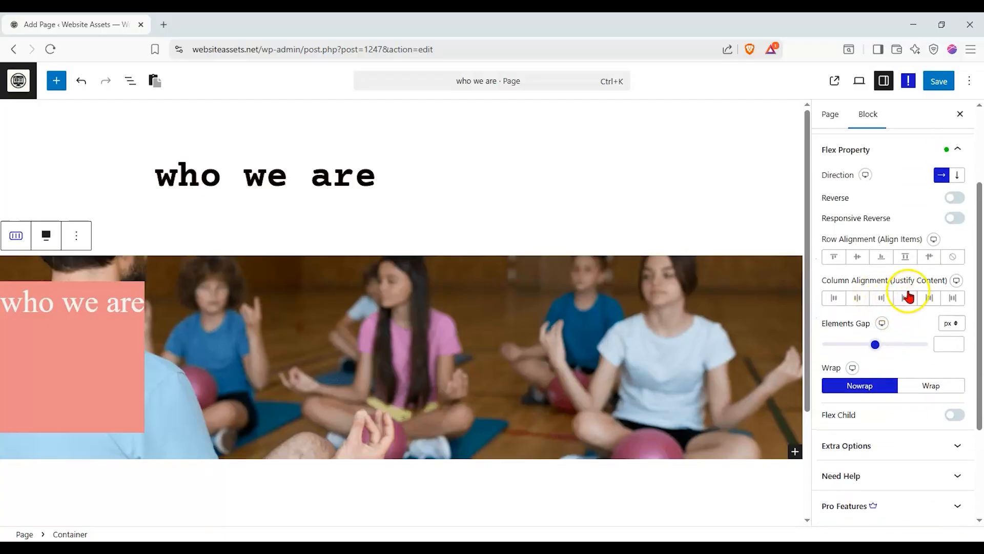
pyautogui.click(881, 260)
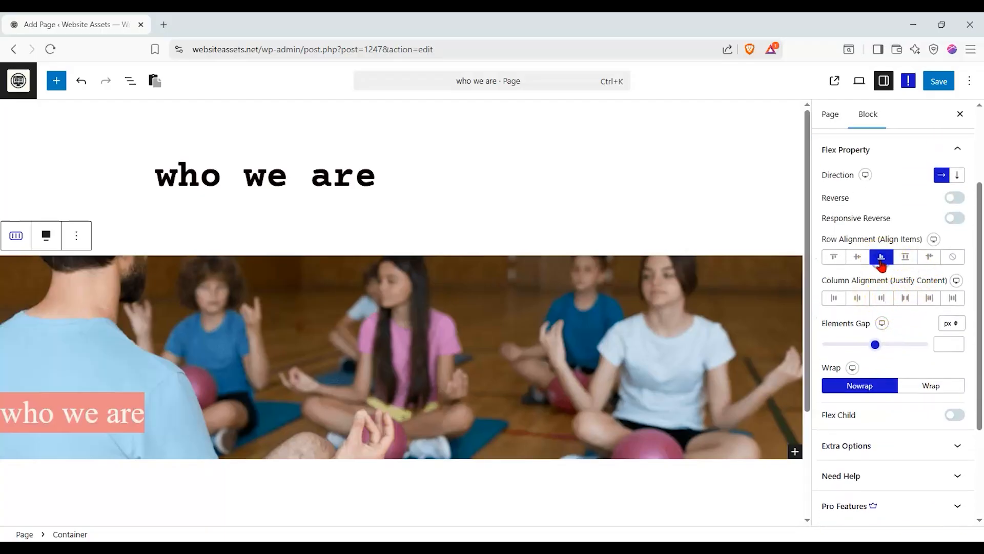
pyautogui.click(861, 300)
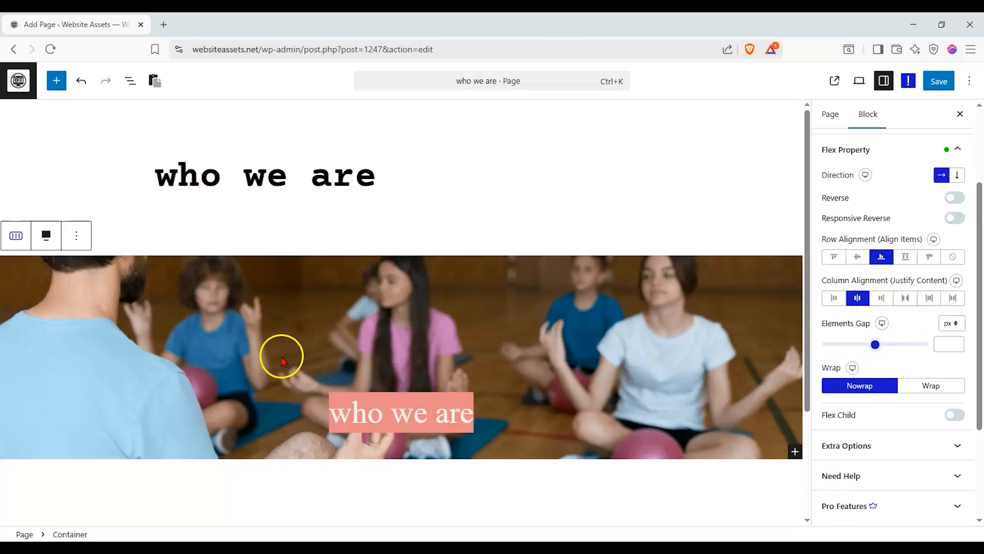
# Save the page and check its published version on the site.
pyautogui.click(939, 81)
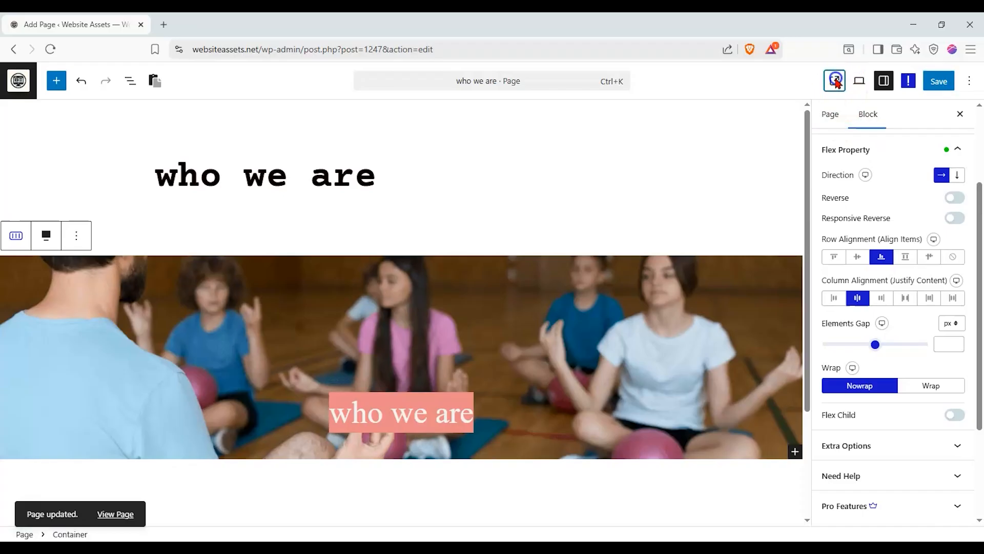
pyautogui.click(834, 80)
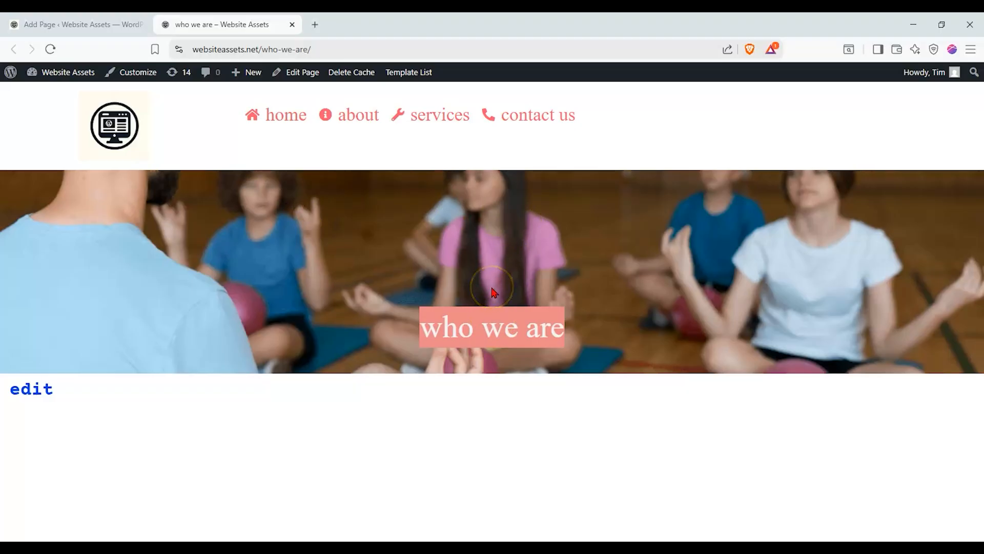
pyautogui.click(114, 27)
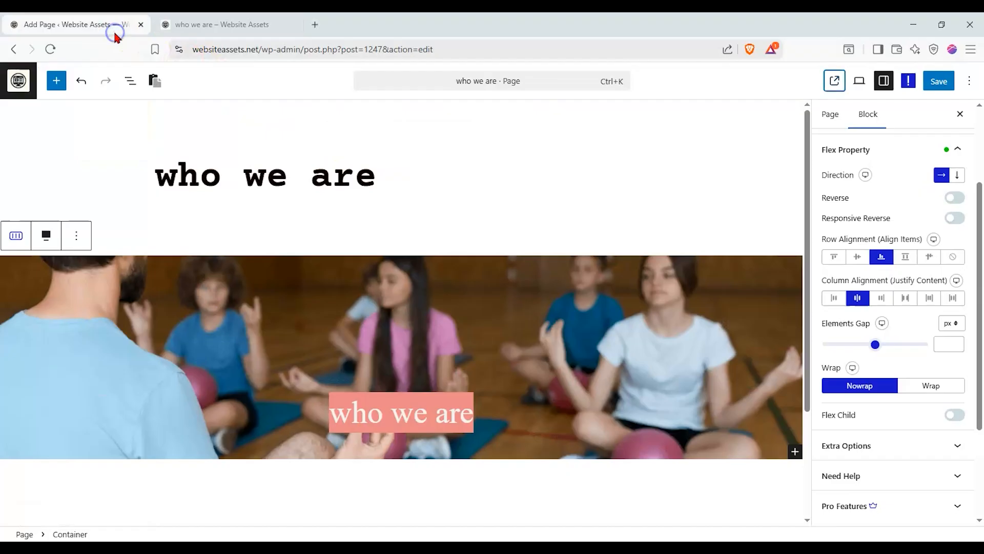
# Add a Nexter Container block below the banner and choose the second single-column structure for it.
pyautogui.click(57, 81)
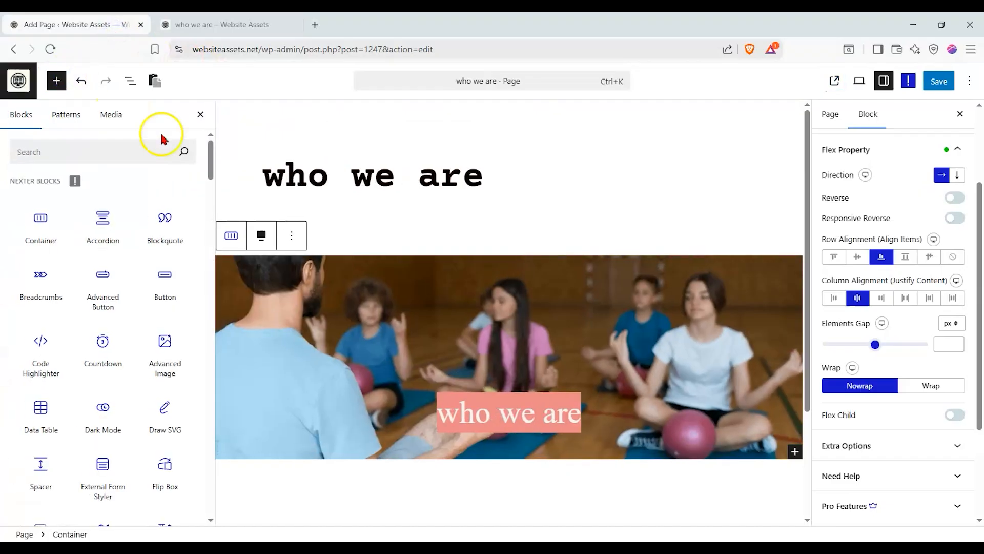
pyautogui.scroll(-3, 307, 205)
pyautogui.moveTo(45, 240)
pyautogui.moveTo(45, 240); pyautogui.dragTo(568, 332)
pyautogui.click(496, 392)
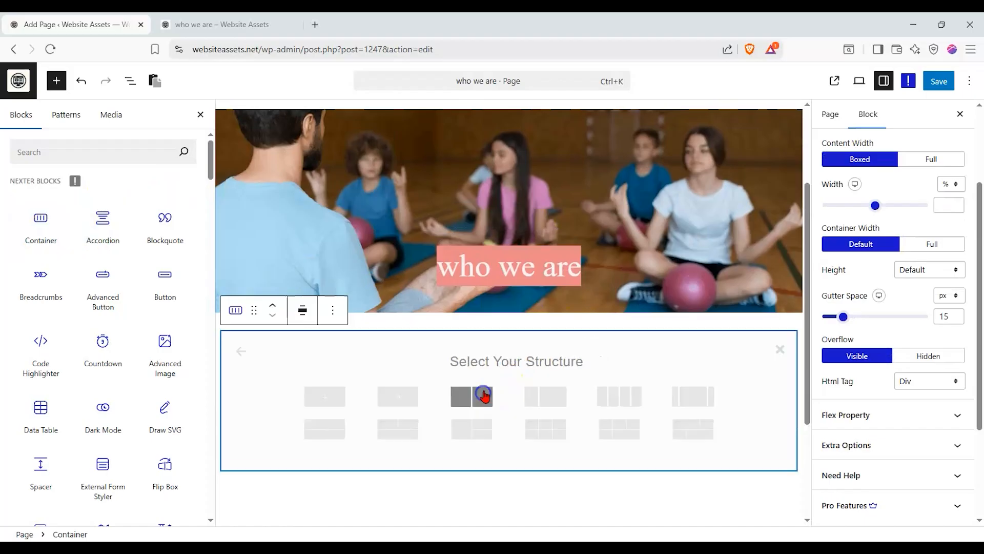
pyautogui.click(408, 396)
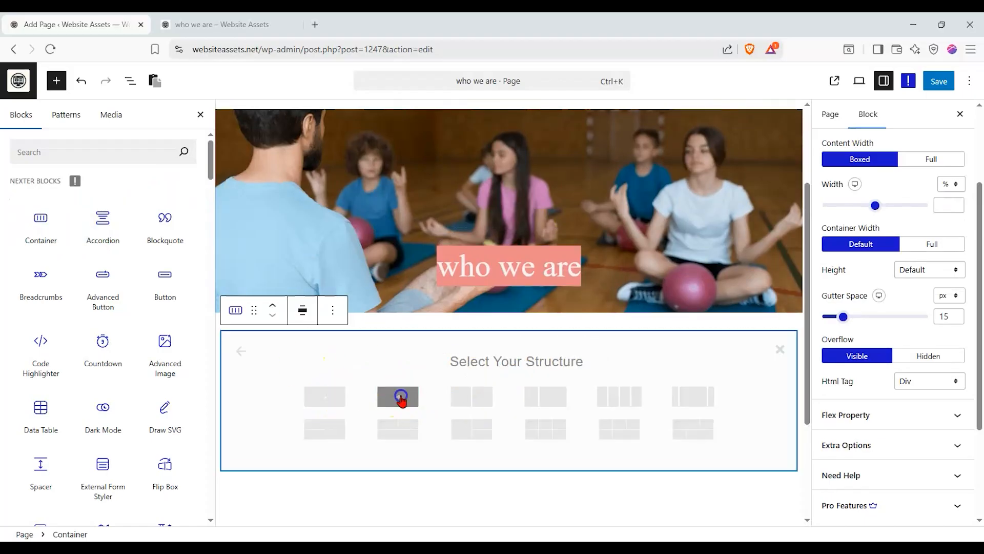
# Choose the second single-column structure for the new container and add a Nexter Paragraph block inside it, designed from scratch.
pyautogui.click(402, 398)
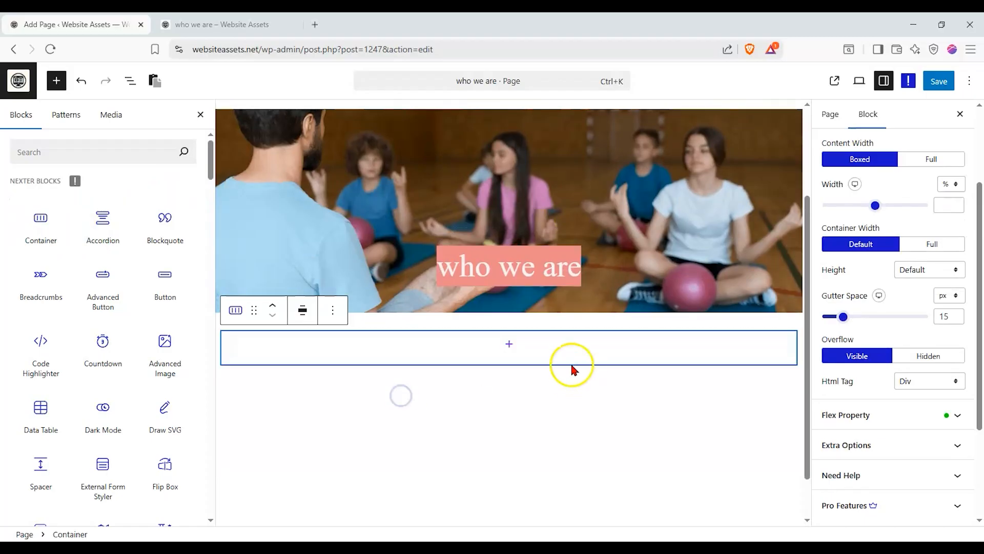
pyautogui.click(118, 153)
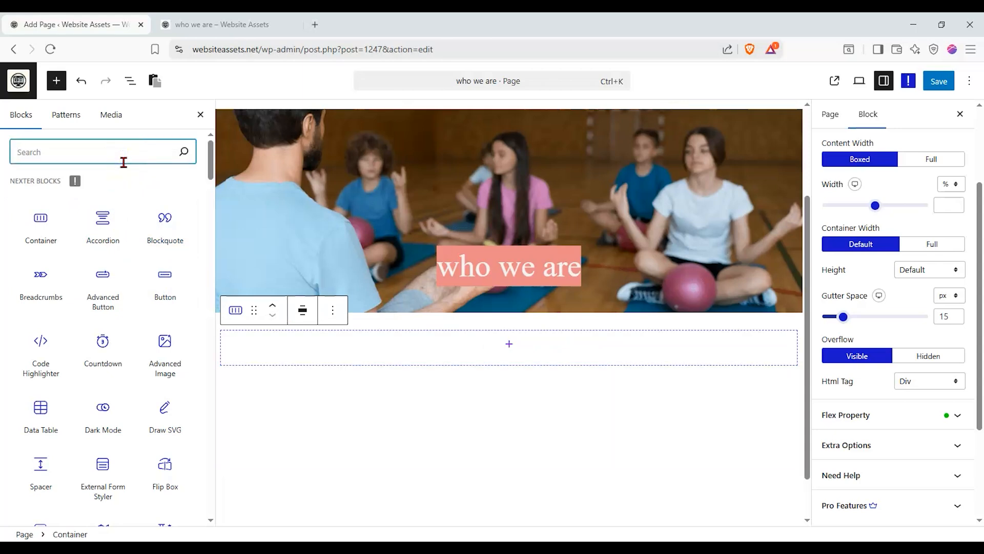
pyautogui.moveTo(39, 270); pyautogui.dragTo(536, 348)
pyautogui.click(380, 382)
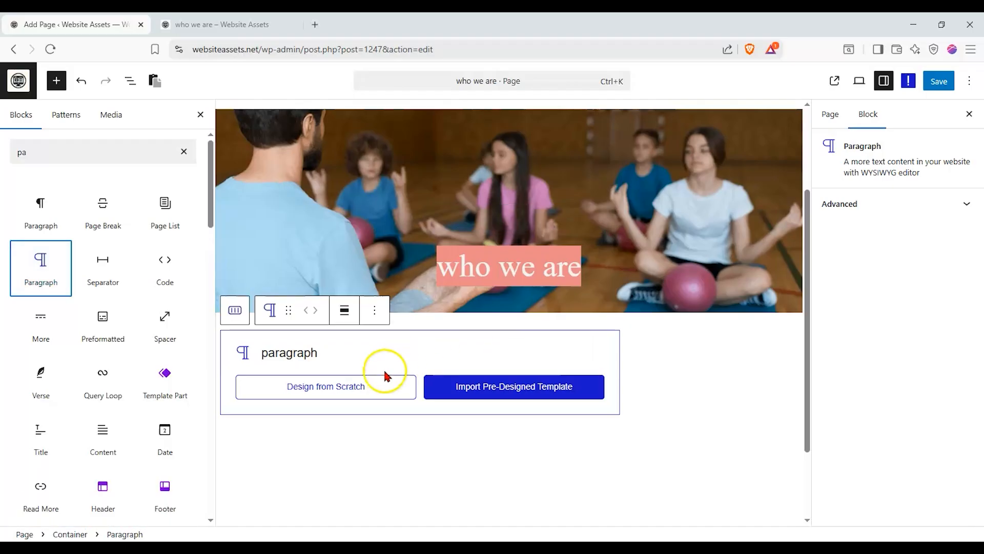
# Replace the paragraph's sample content with the placeholder text beginning "Suspendisse quis libero semper" and center-align the block.
pyautogui.click(201, 114)
pyautogui.scroll(-1, 445, 312)
pyautogui.scroll(-4, 444, 312)
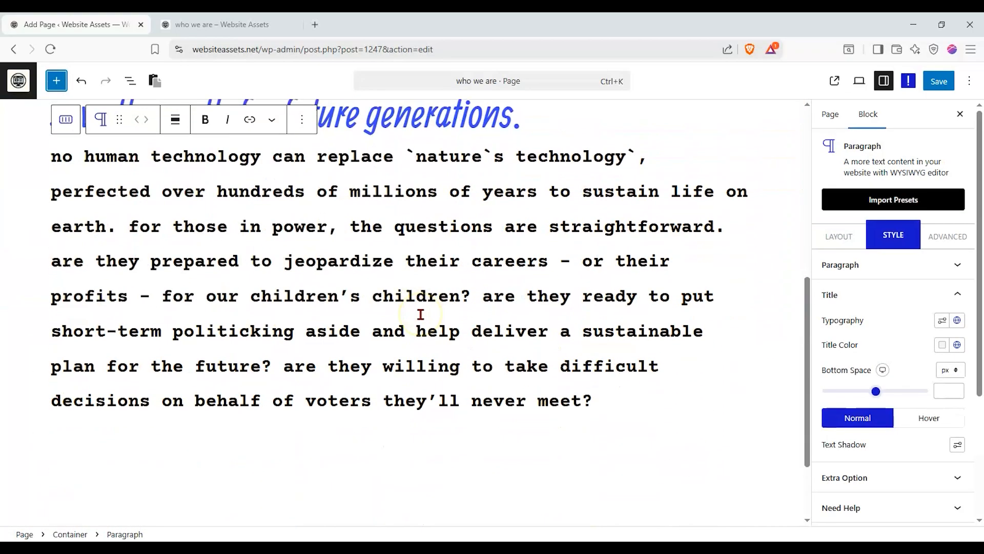
pyautogui.scroll(4, 420, 315)
pyautogui.click(831, 247)
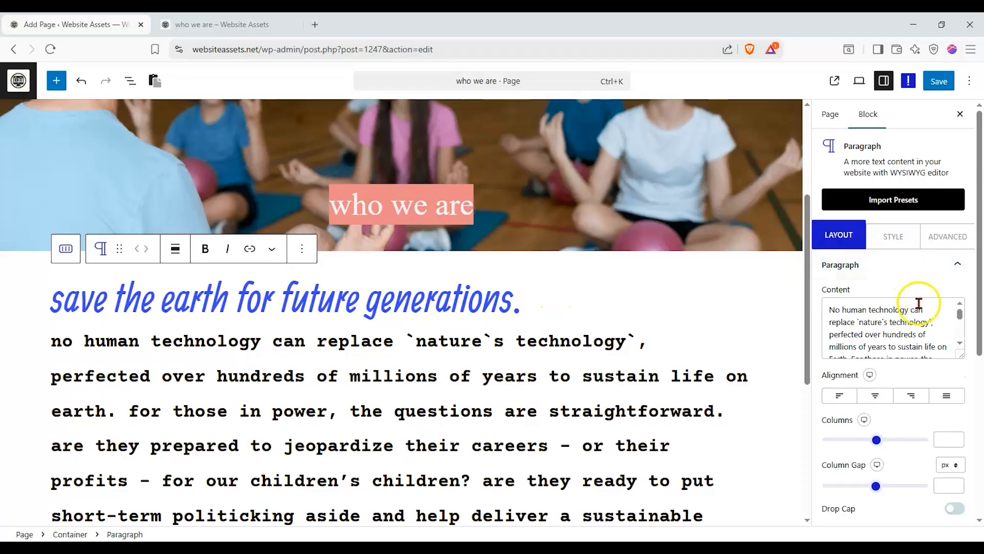
pyautogui.moveTo(833, 310); pyautogui.dragTo(967, 361)
pyautogui.write('Suspendisse quis libero semper, euismod felis a, condimentum odio. Phasellus interdum semper turpis, luctus consectetur nisi egestas et. Nullam faucibus volutpat augue non pellentesque. Morbi semper libero dolor, nec sagittis augue auctor egestas. Nam rhoncus libero in ipsum aliquet, quis condimentum turpis pharetra. Sed sollicitudin vestibulum mollis. Etiam egestas mauris nunc, at pretium tellus ornare id.')
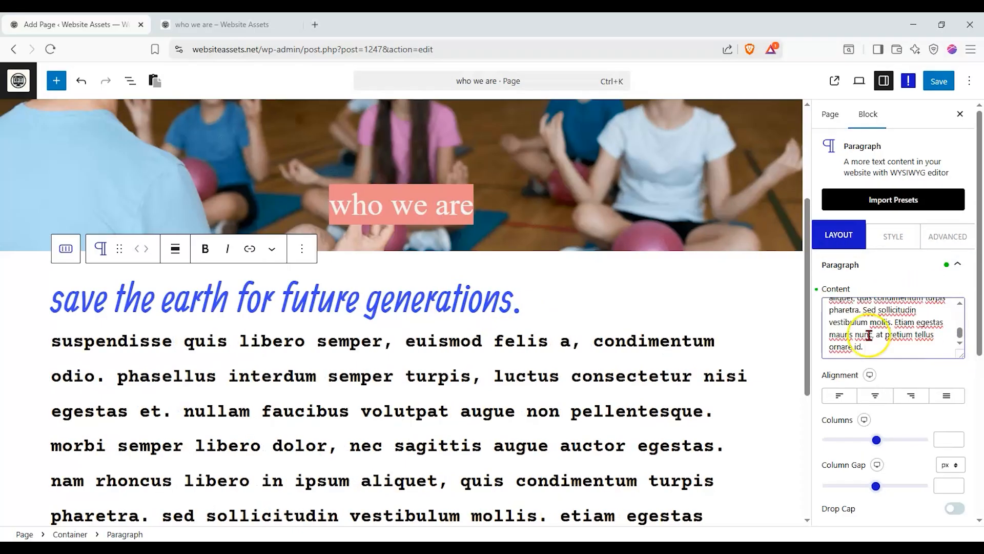
pyautogui.scroll(-2, 734, 328)
pyautogui.click(877, 396)
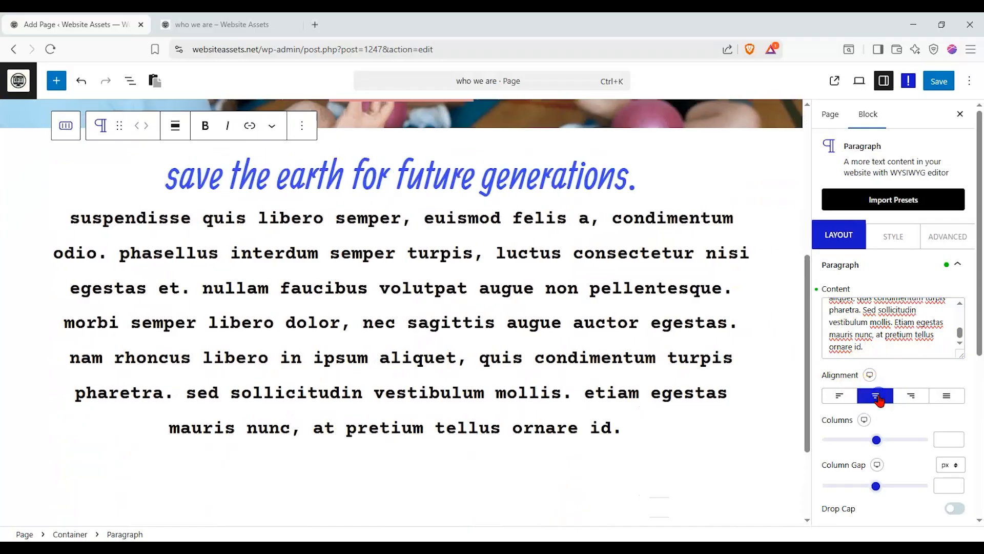
# Replace the paragraph block's title with "Mission Statement".
pyautogui.scroll(-2, 877, 405)
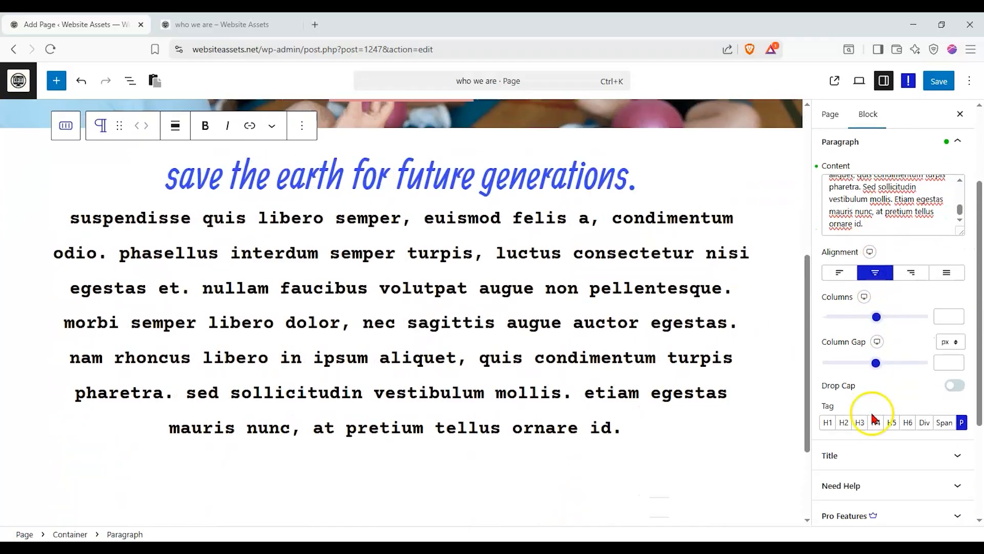
pyautogui.scroll(-1, 879, 410)
pyautogui.click(881, 395)
pyautogui.click(921, 255)
pyautogui.moveTo(921, 255); pyautogui.dragTo(778, 237)
pyautogui.write('M')
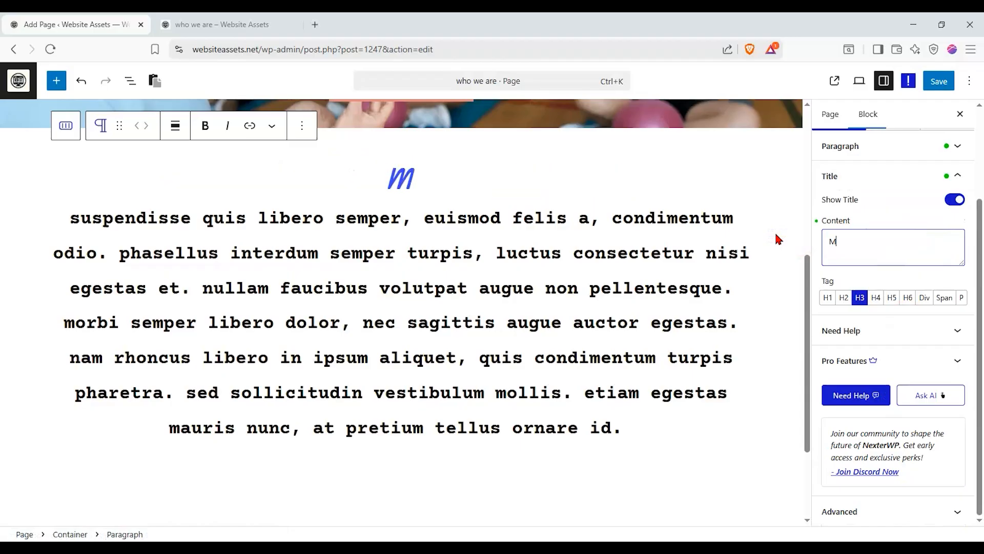
pyautogui.write('ission Statement')
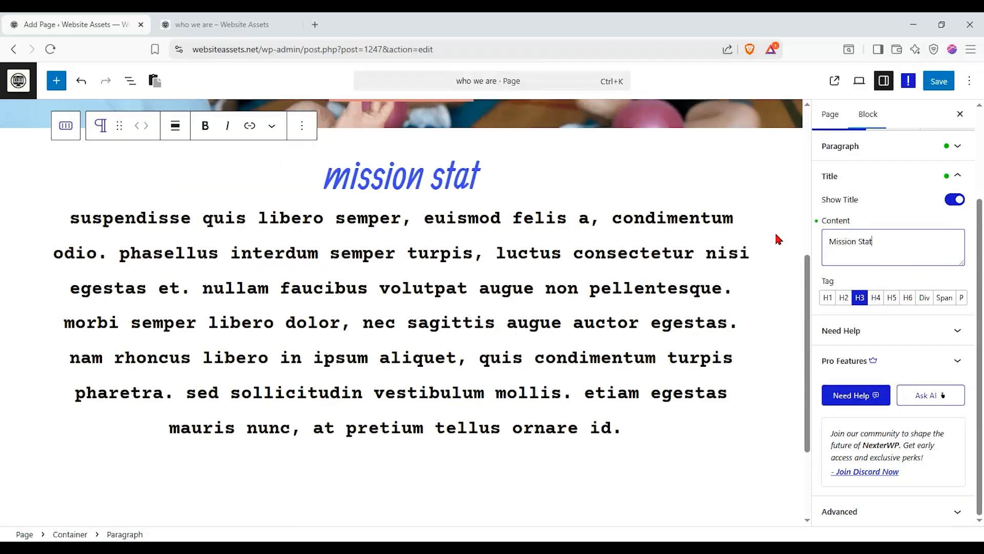
pyautogui.click(929, 297)
# Set the font size of the block's paragraph text to 0.7 em.
pyautogui.scroll(3, 926, 294)
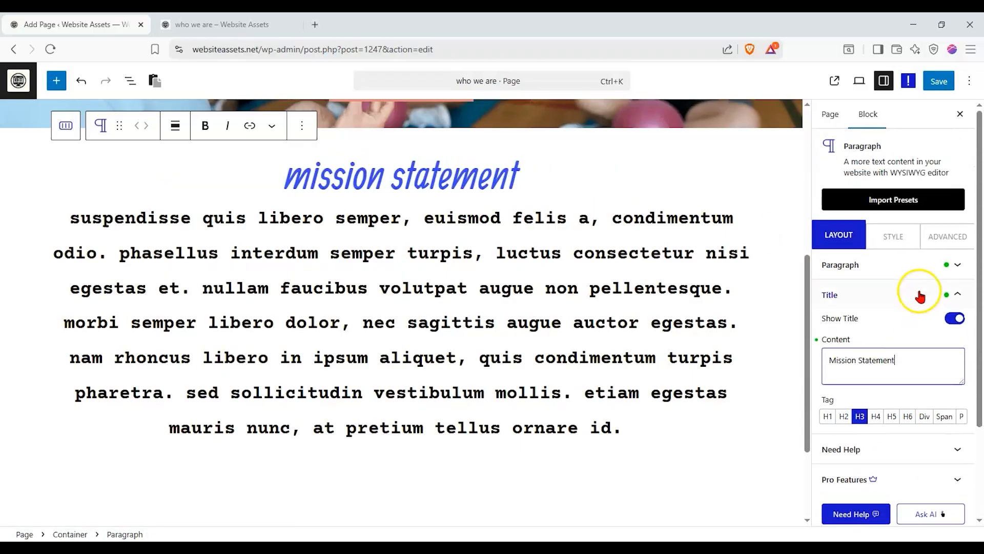
pyautogui.click(905, 245)
pyautogui.click(941, 290)
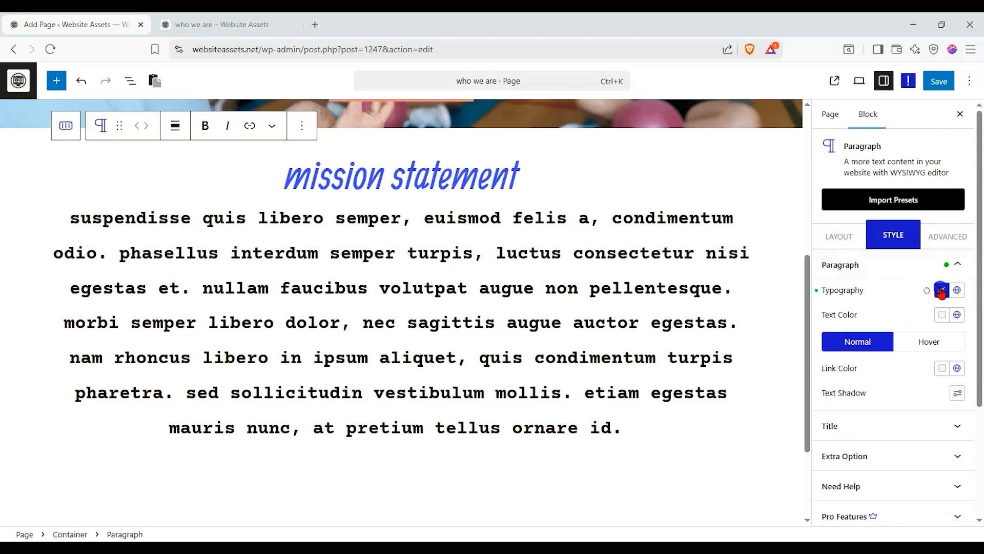
pyautogui.click(861, 335)
pyautogui.click(861, 335)
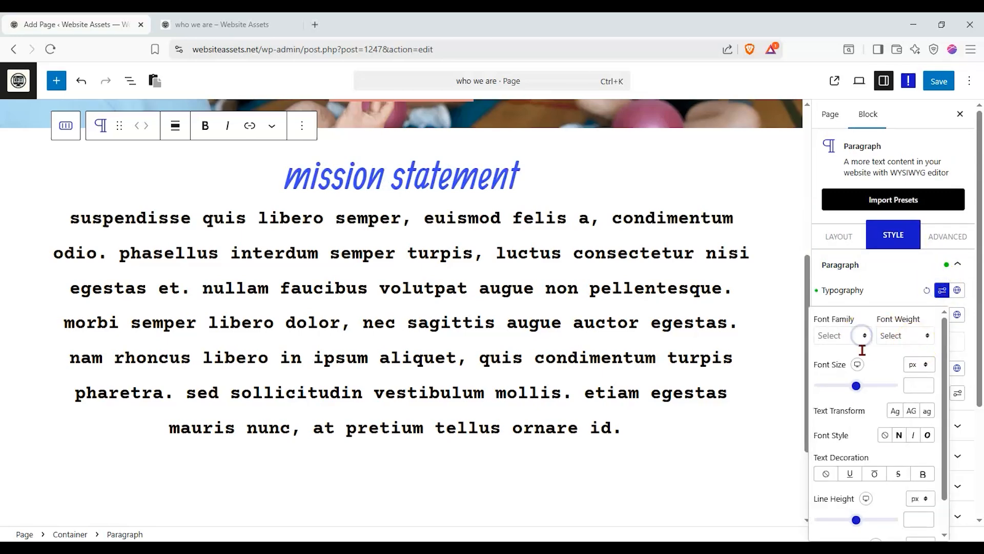
pyautogui.click(919, 364)
pyautogui.click(917, 382)
pyautogui.moveTo(855, 386); pyautogui.dragTo(827, 388)
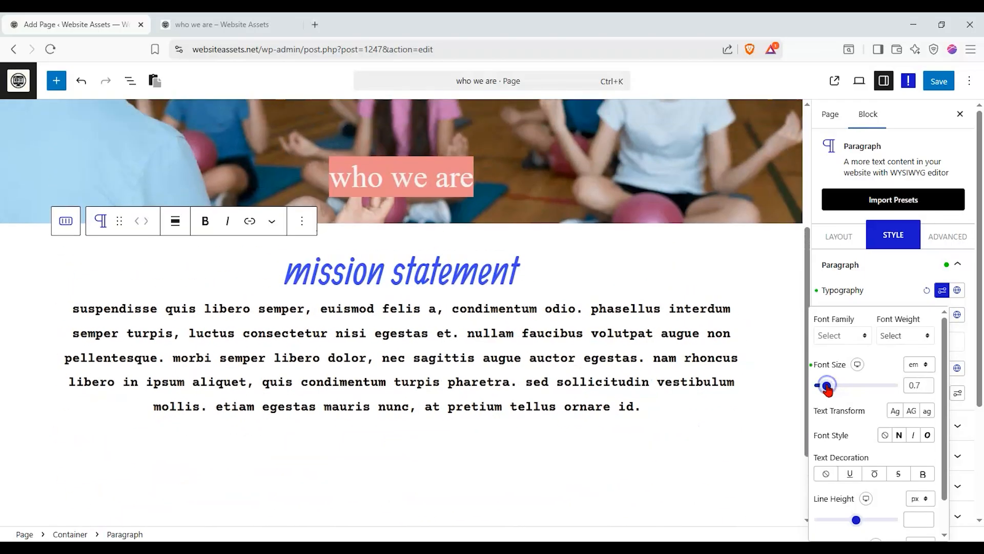
pyautogui.click(890, 306)
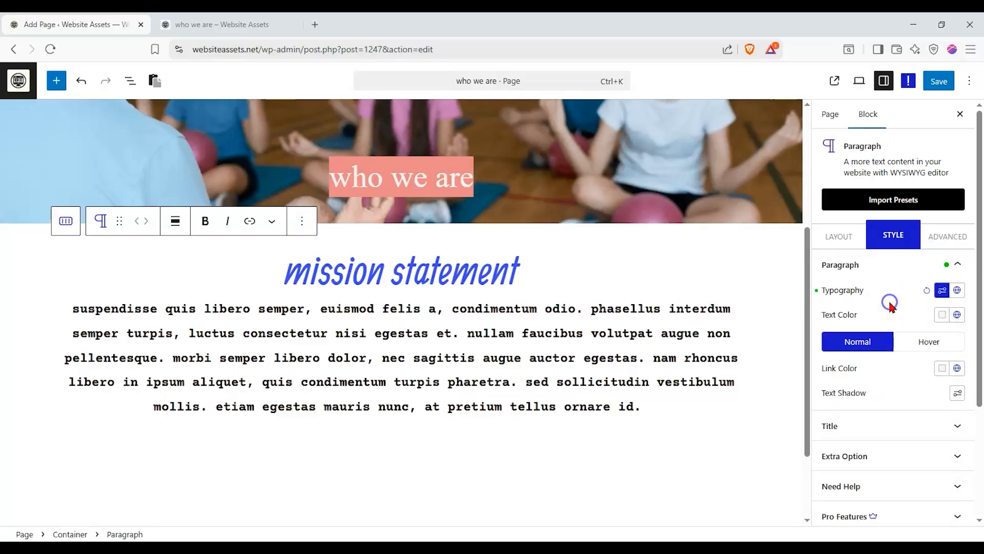
# Set the font family of the "Mission Statement" title to Helvetica.
pyautogui.click(891, 428)
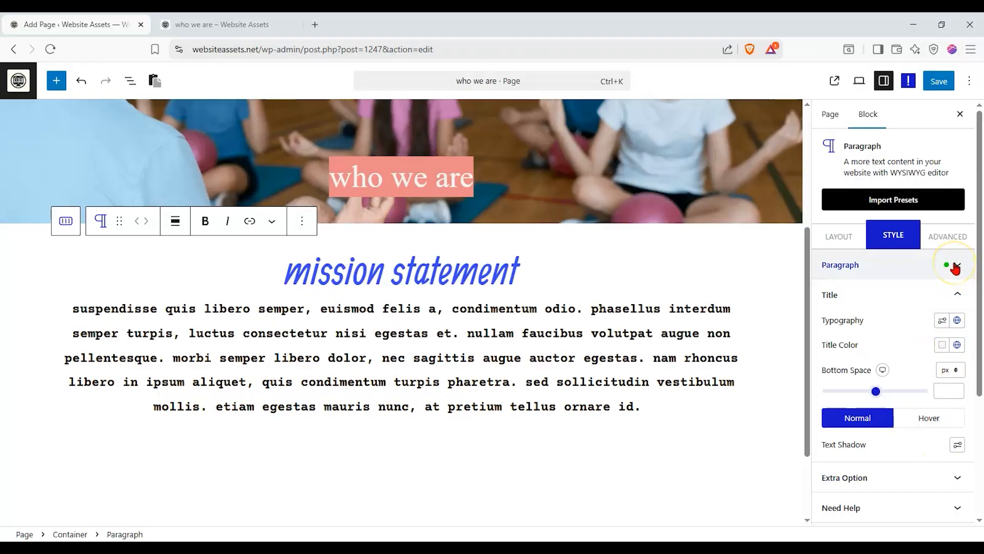
pyautogui.click(941, 322)
pyautogui.click(860, 91)
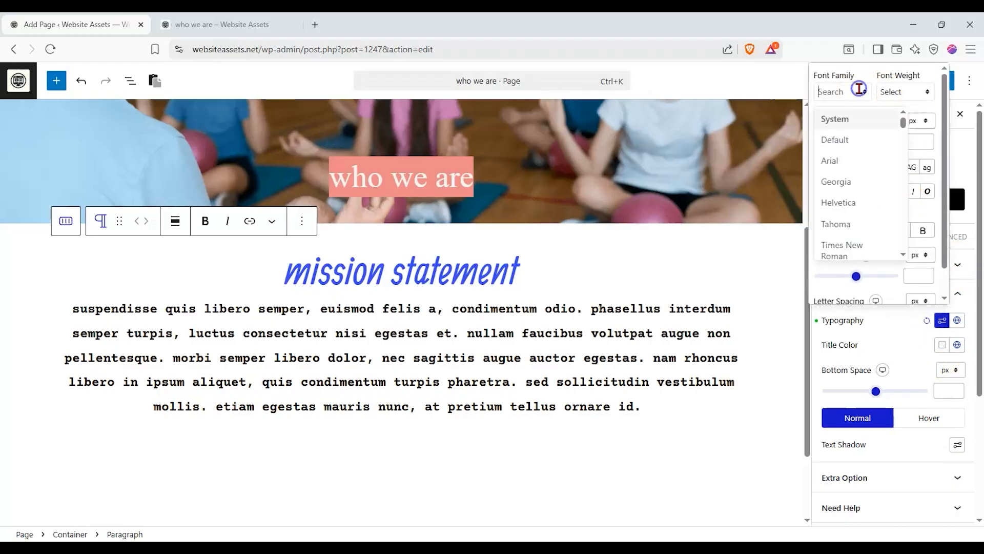
pyautogui.click(884, 216)
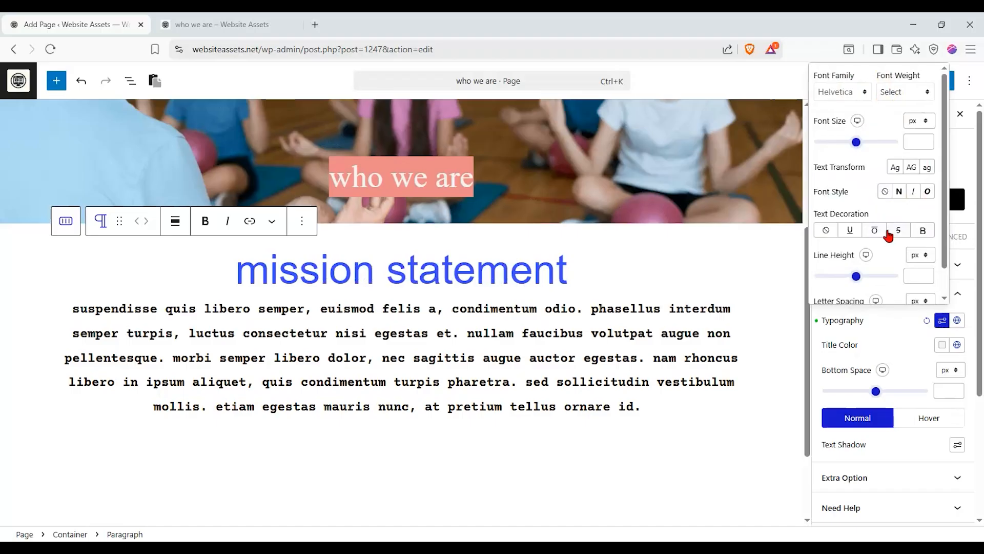
# Color the "Mission Statement" title blue-violet and set its bottom space to 49 px.
pyautogui.click(946, 343)
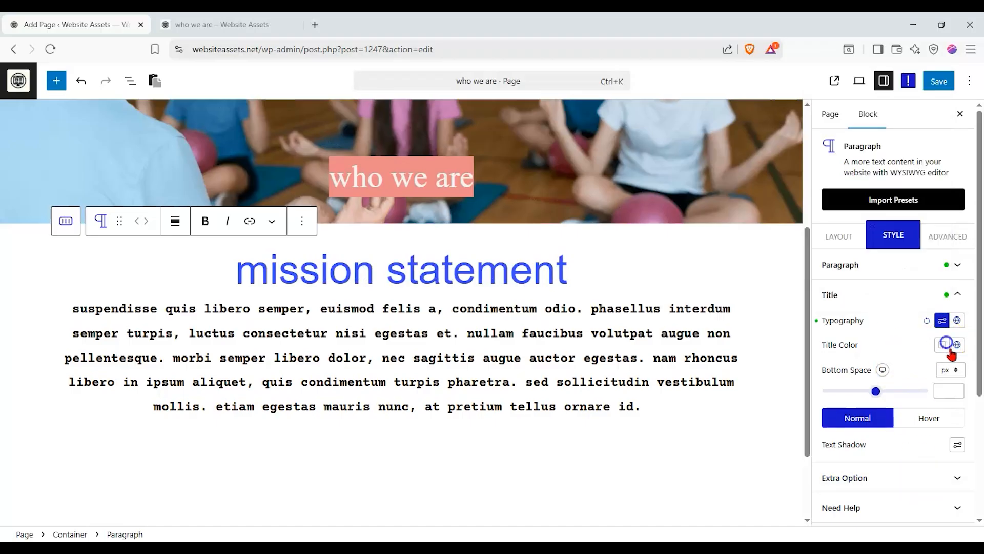
pyautogui.moveTo(914, 197); pyautogui.dragTo(943, 80)
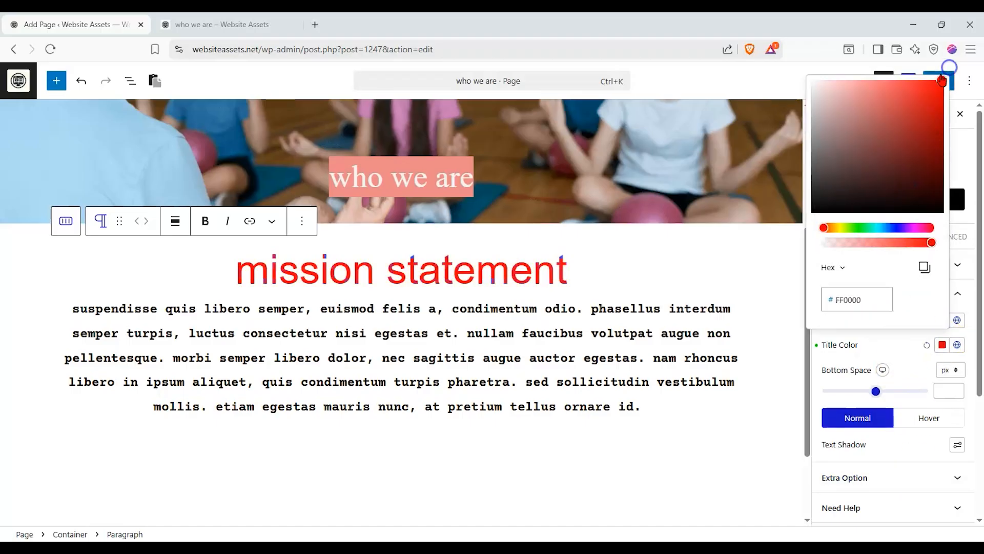
pyautogui.click(913, 89)
pyautogui.moveTo(888, 226); pyautogui.dragTo(901, 227)
pyautogui.moveTo(936, 110); pyautogui.dragTo(958, 96)
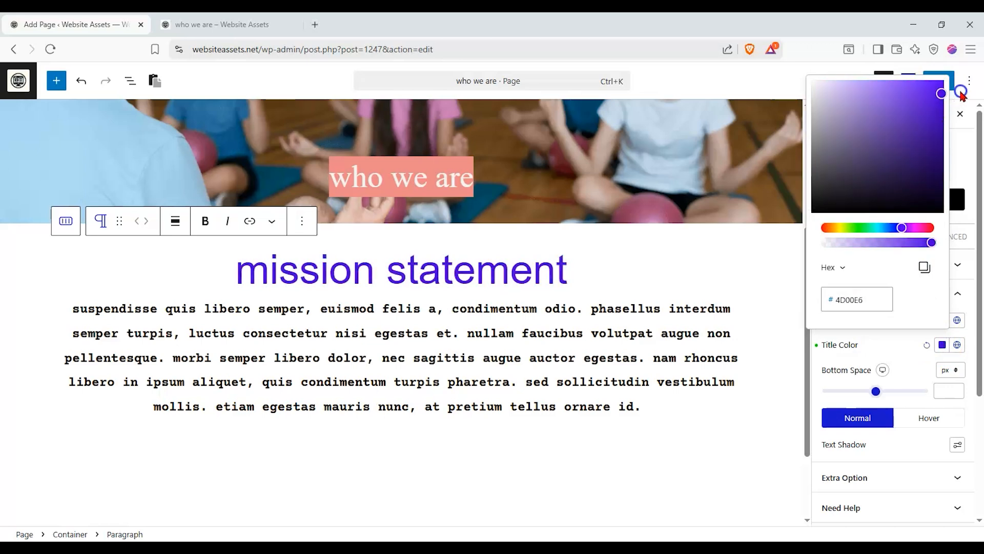
pyautogui.click(897, 359)
pyautogui.moveTo(876, 393); pyautogui.dragTo(875, 395)
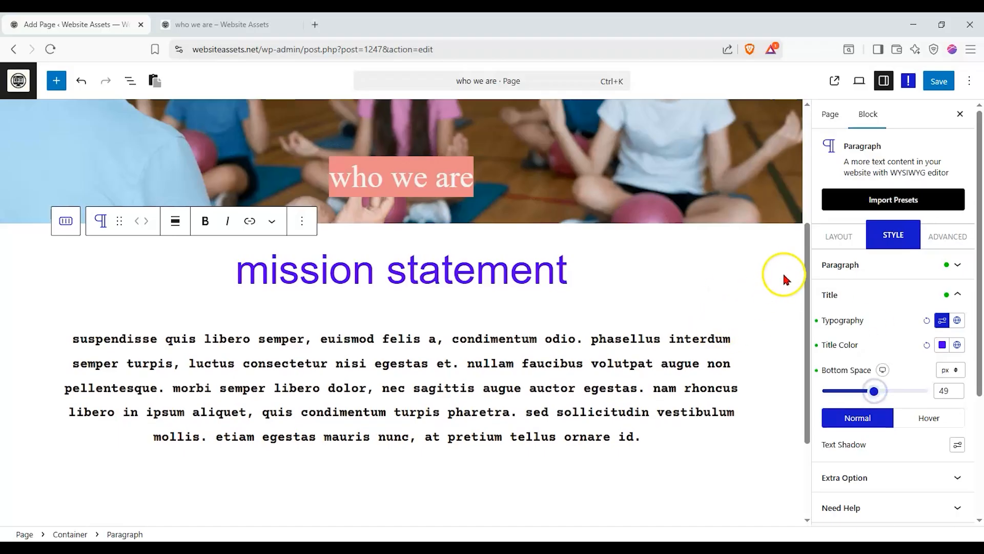
# Select the container around the mission statement and give it a solid light cream background color.
pyautogui.click(823, 237)
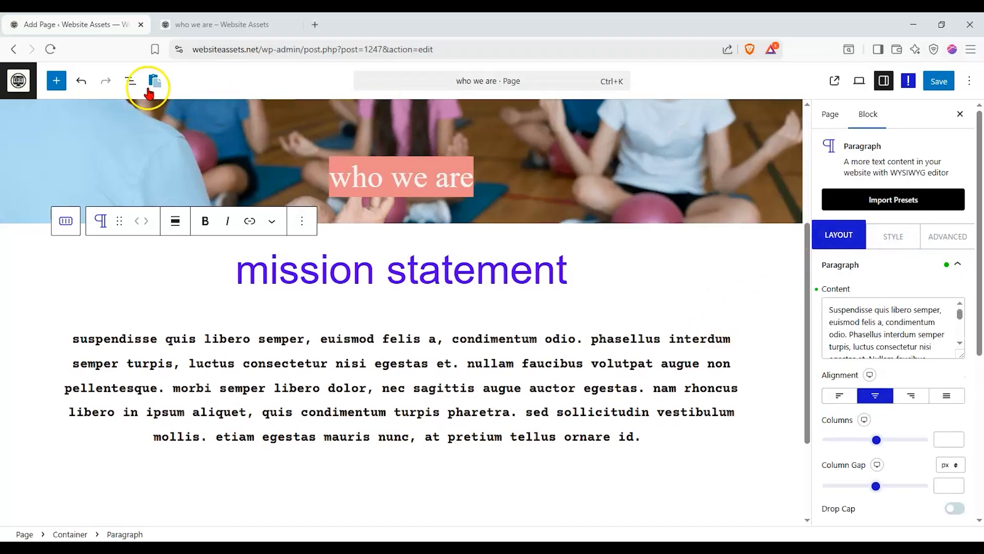
pyautogui.click(126, 82)
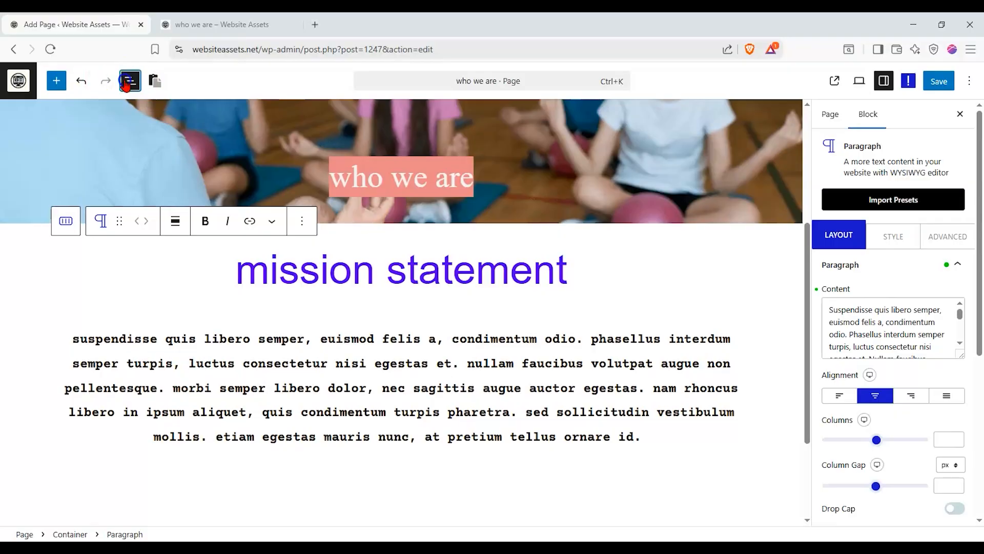
pyautogui.click(56, 161)
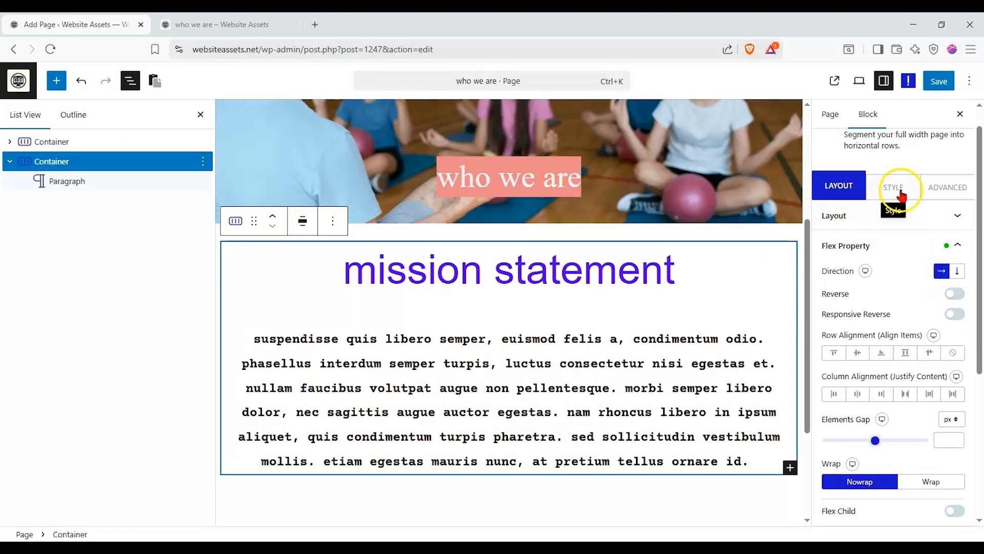
pyautogui.click(899, 191)
pyautogui.click(927, 271)
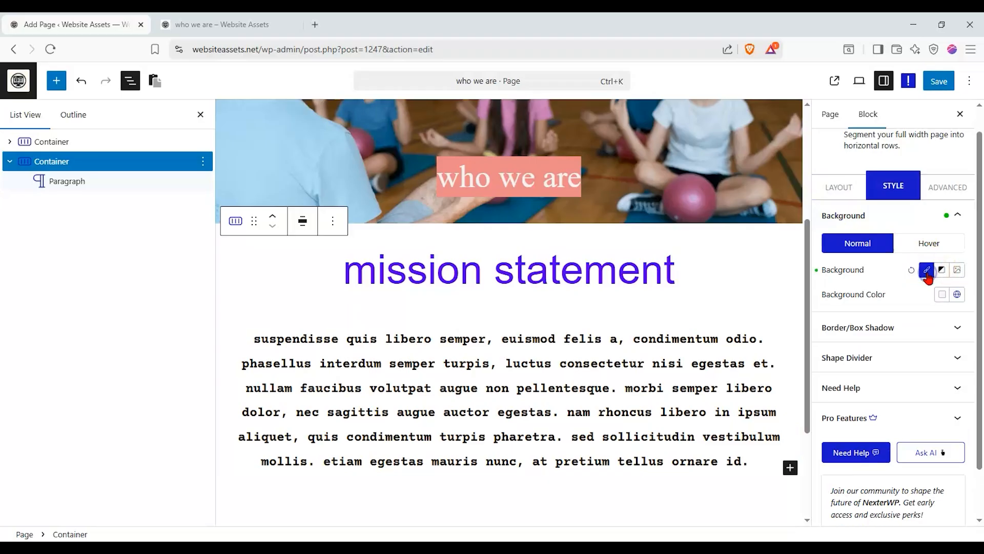
pyautogui.click(949, 299)
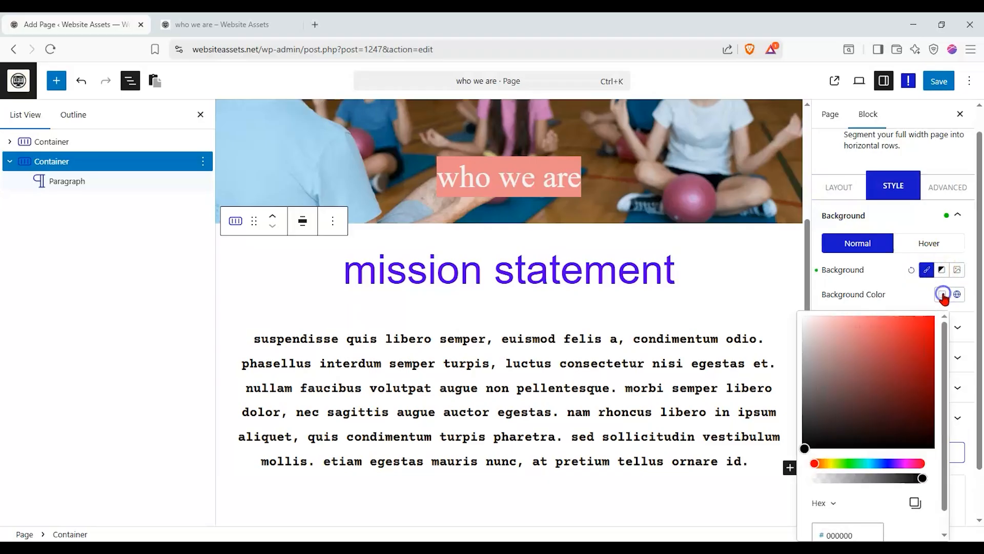
pyautogui.moveTo(823, 353); pyautogui.dragTo(825, 319)
pyautogui.click(823, 463)
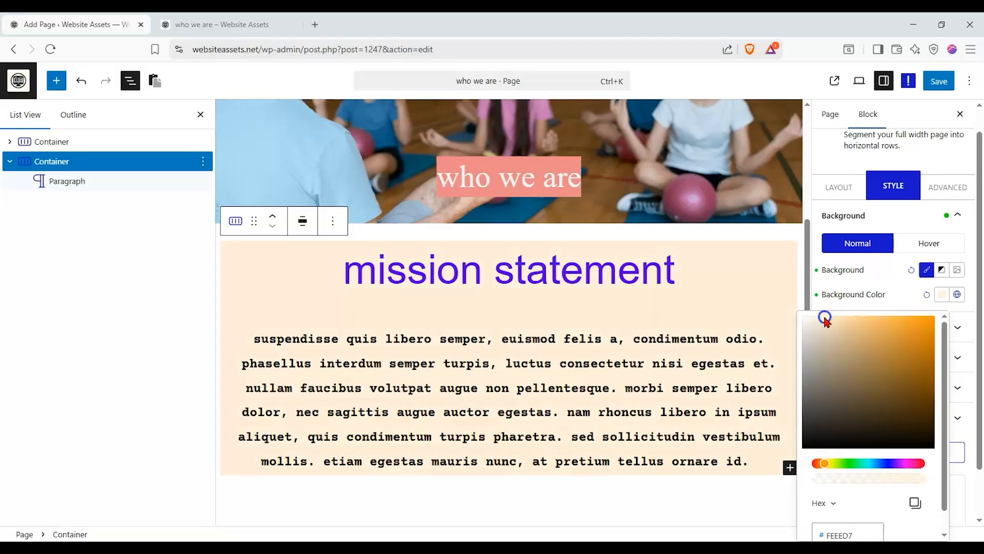
pyautogui.click(899, 276)
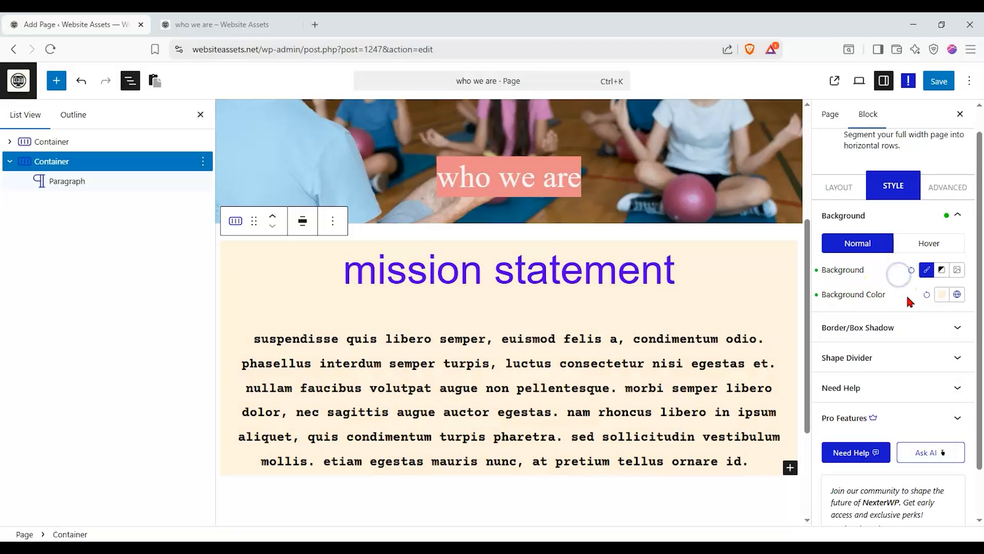
# Round all corners of the mission statement container with a 45 px border radius.
pyautogui.click(913, 327)
pyautogui.click(841, 344)
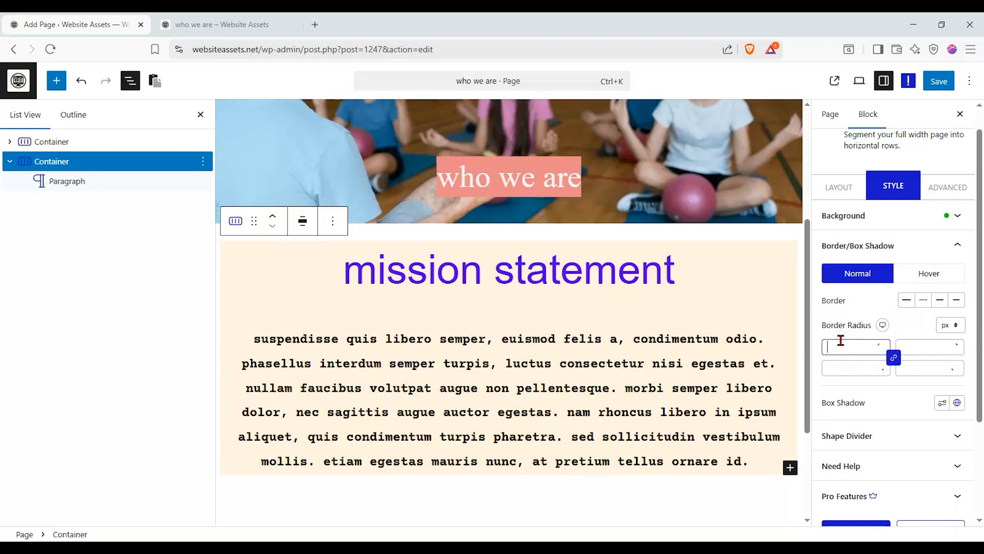
pyautogui.click(637, 262)
# Save the page and check the mission statement section on the reloaded published page.
pyautogui.click(934, 84)
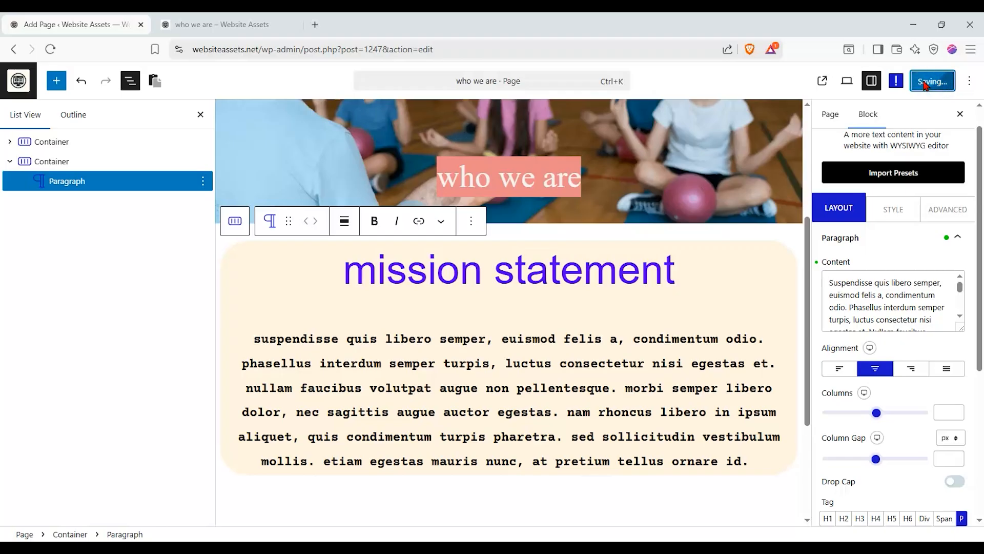
pyautogui.click(251, 25)
pyautogui.click(51, 48)
pyautogui.scroll(-2, 401, 226)
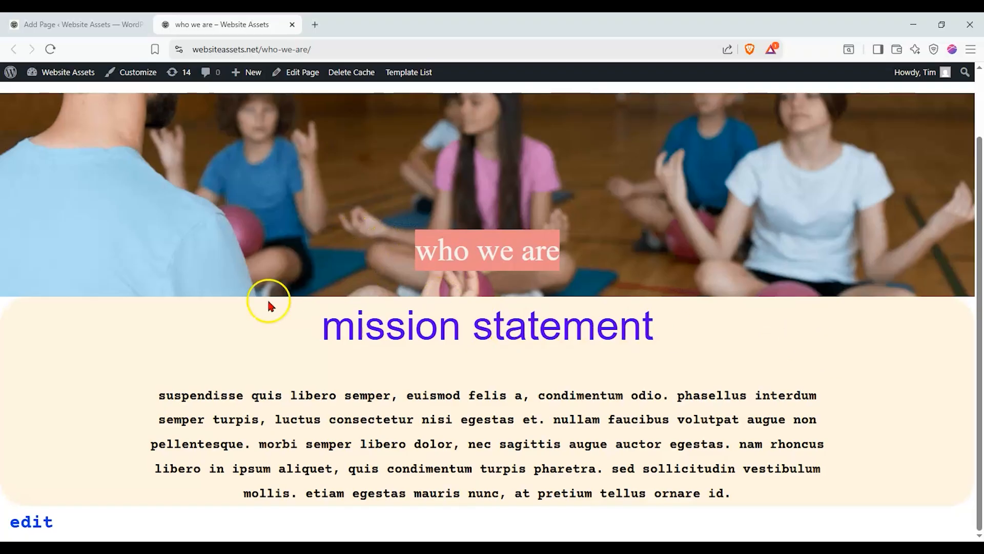
# Back in the page editor, narrow the boxed content width of the mission statement container.
pyautogui.hotkey('ctrl', 'shift', 'Tab')
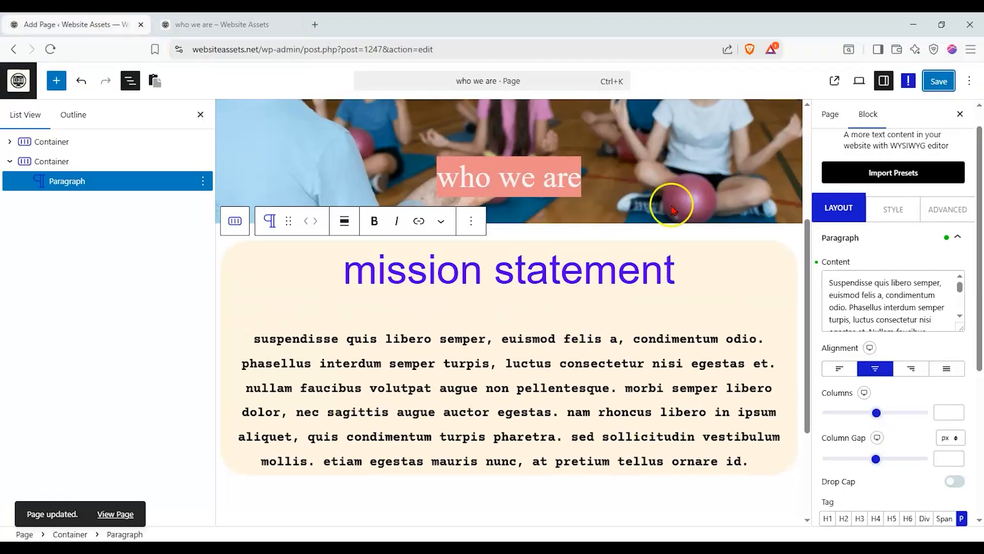
pyautogui.click(77, 160)
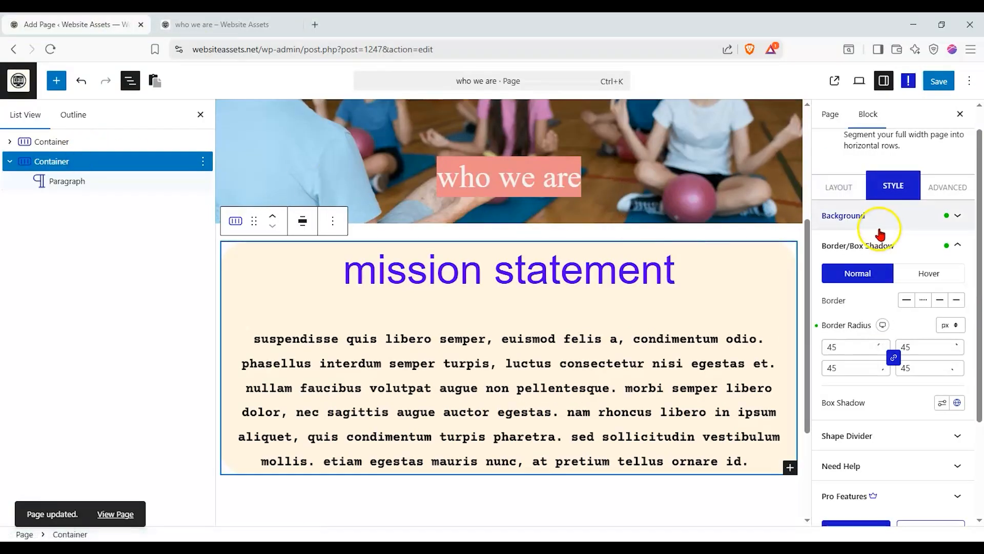
pyautogui.click(851, 193)
pyautogui.moveTo(873, 301); pyautogui.dragTo(907, 303)
# Try a padding of 0.3 em on all sides of the mission statement container and clear it again.
pyautogui.click(948, 188)
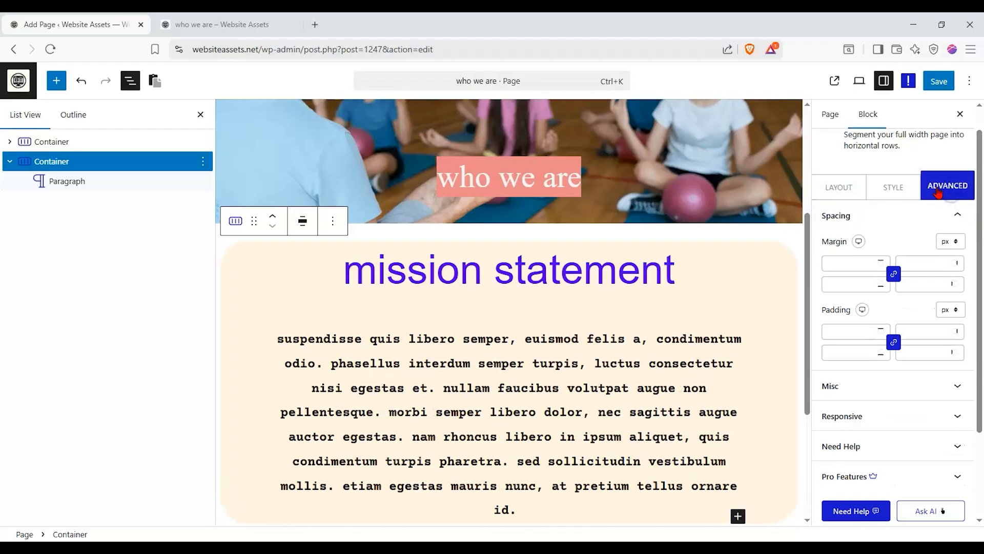
pyautogui.click(849, 332)
pyautogui.click(951, 309)
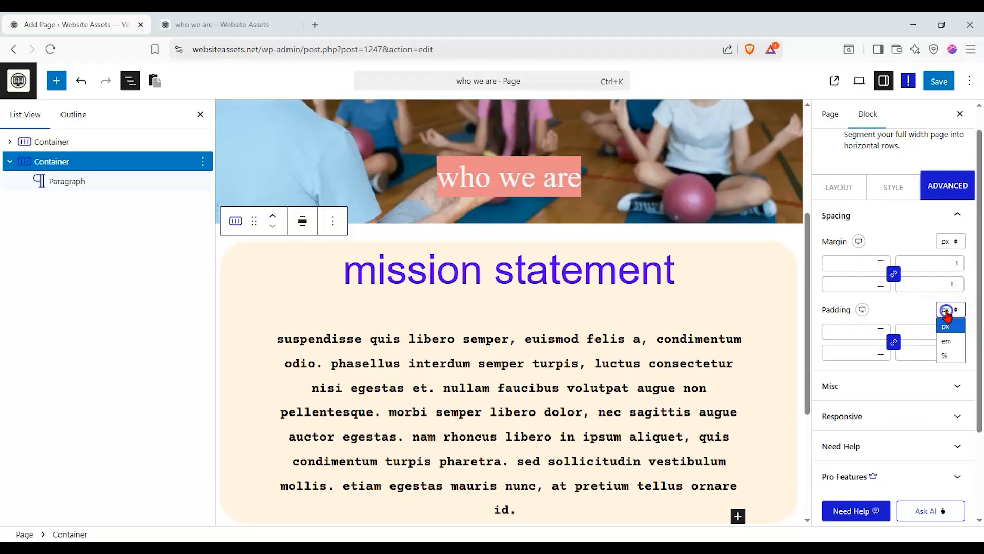
pyautogui.click(945, 342)
pyautogui.click(854, 334)
pyautogui.write('.3')
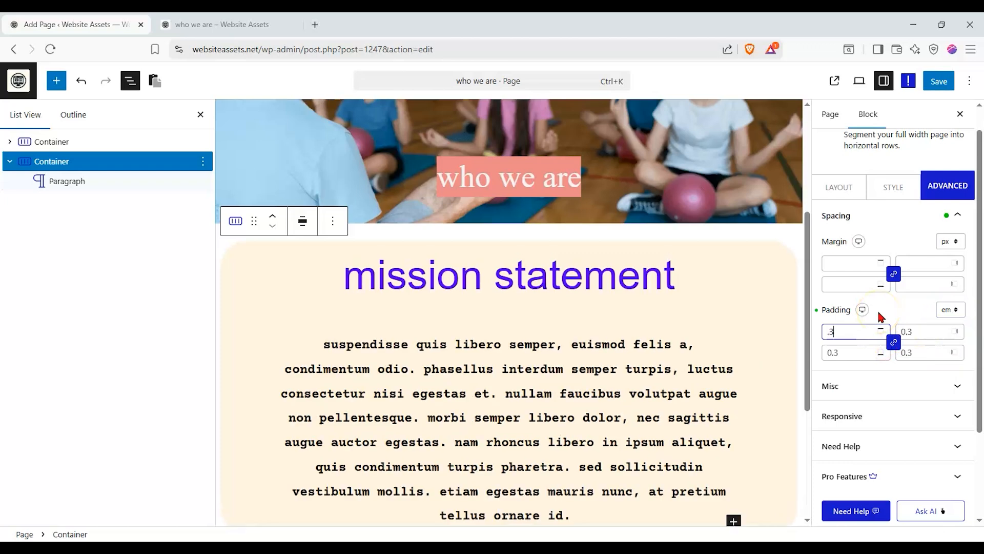
pyautogui.moveTo(854, 332); pyautogui.dragTo(799, 334)
pyautogui.press('BackSpace')
# Set the mission statement container's margin to 1 em on all sides.
pyautogui.click(833, 262)
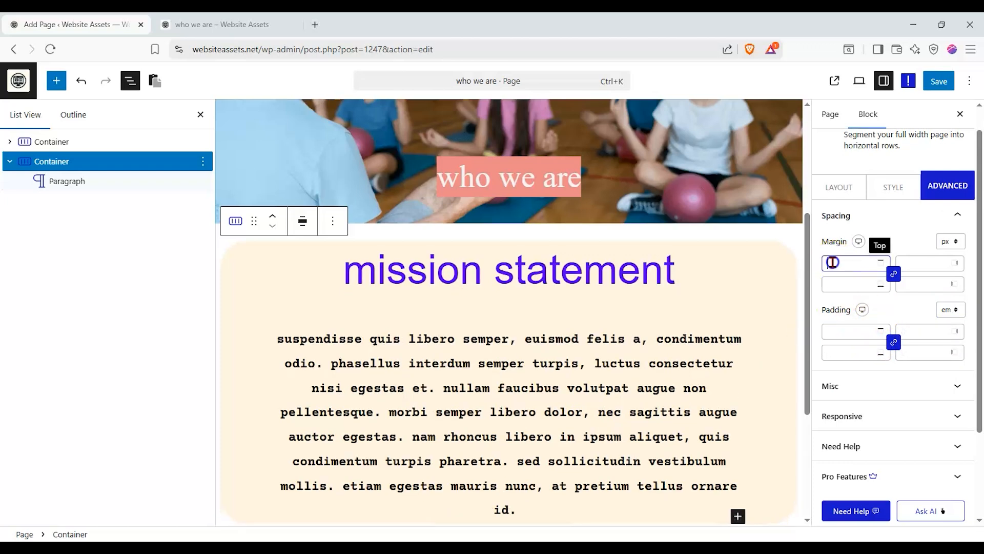
pyautogui.write('.3')
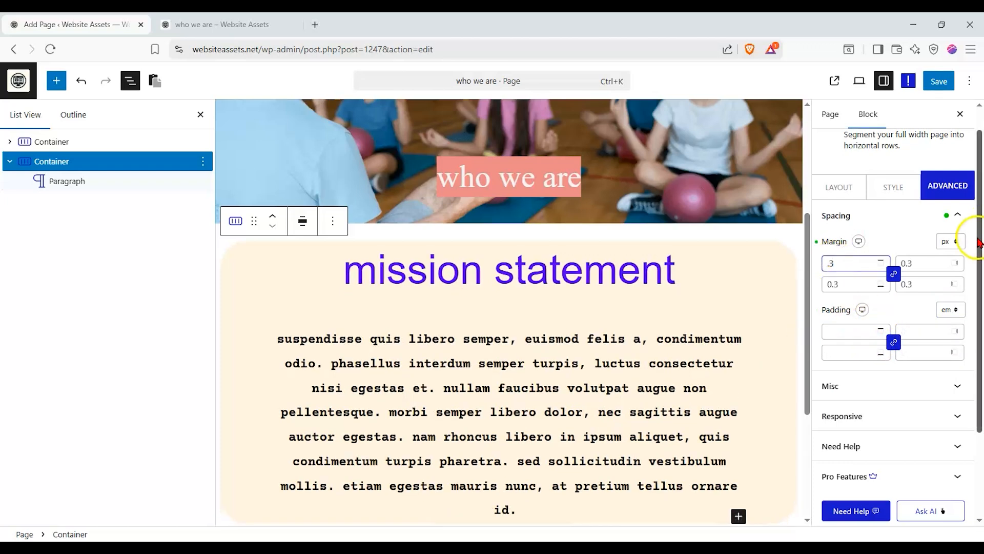
pyautogui.click(955, 241)
pyautogui.click(956, 257)
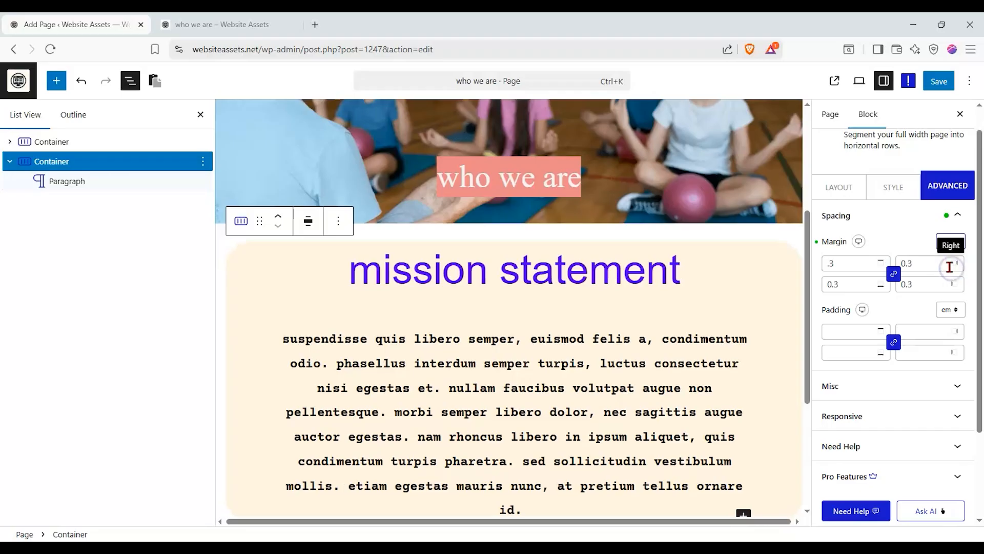
pyautogui.moveTo(872, 266); pyautogui.dragTo(824, 264)
pyautogui.write('1')
# Save the page, check the margin around the mission statement on the reloaded published page, and return to the editor.
pyautogui.click(932, 88)
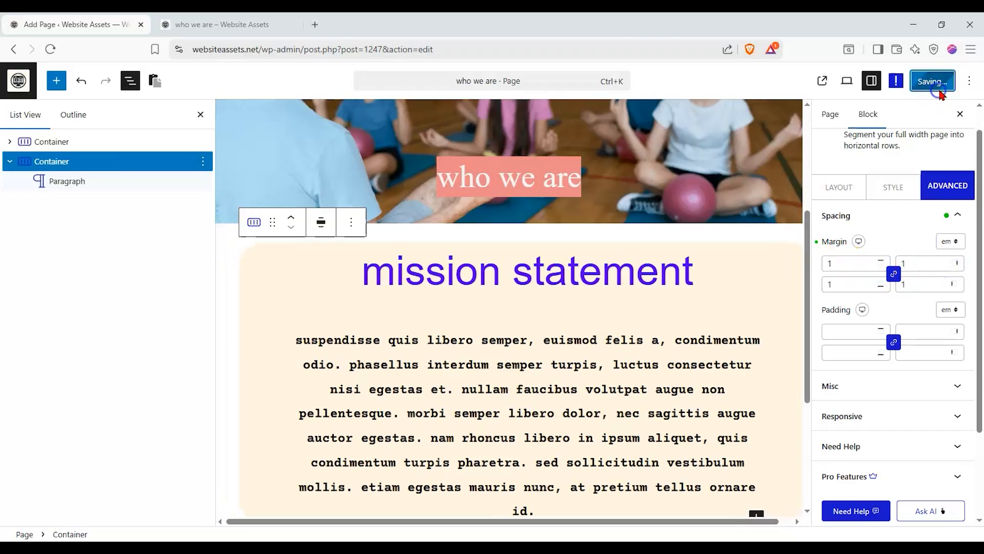
pyautogui.click(220, 24)
pyautogui.click(50, 49)
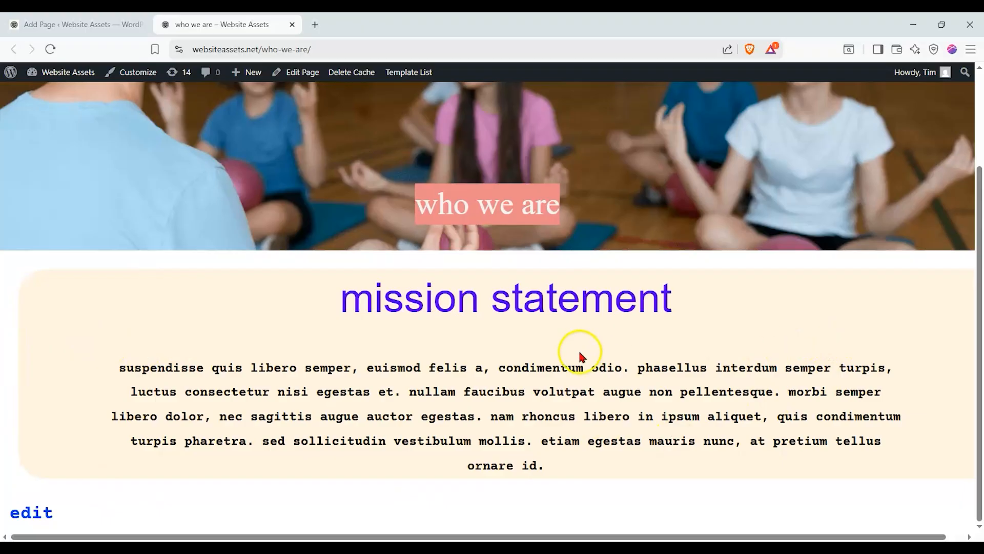
pyautogui.click(67, 24)
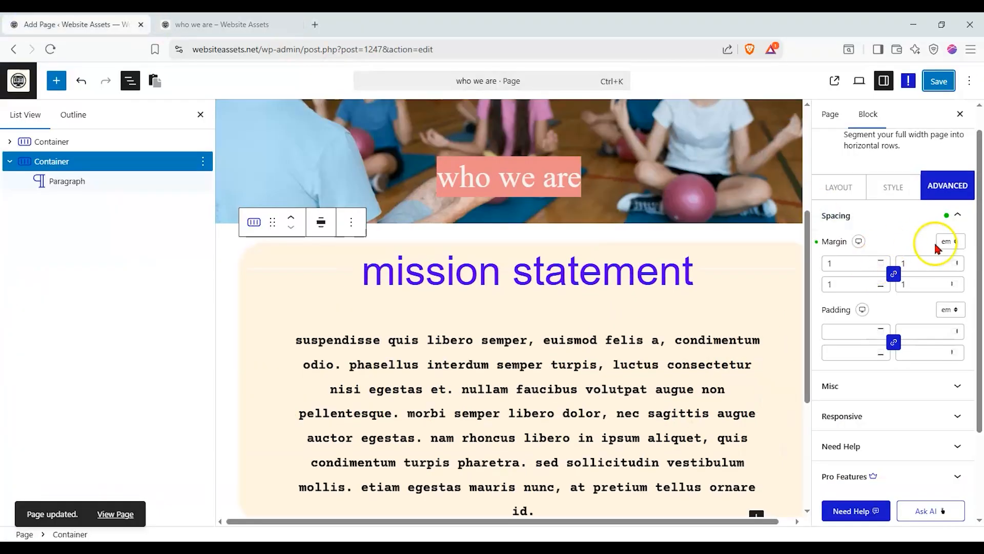
pyautogui.click(238, 25)
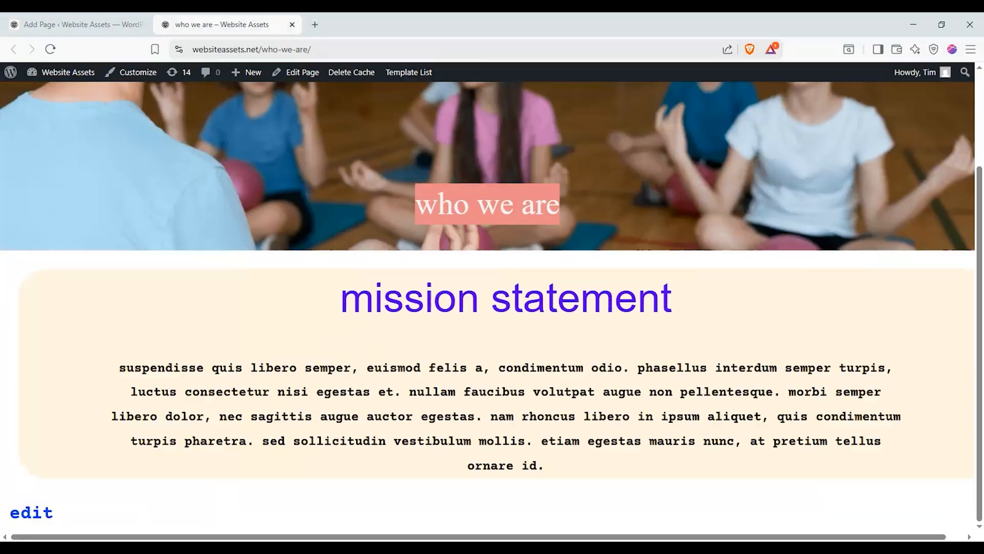
pyautogui.click(76, 24)
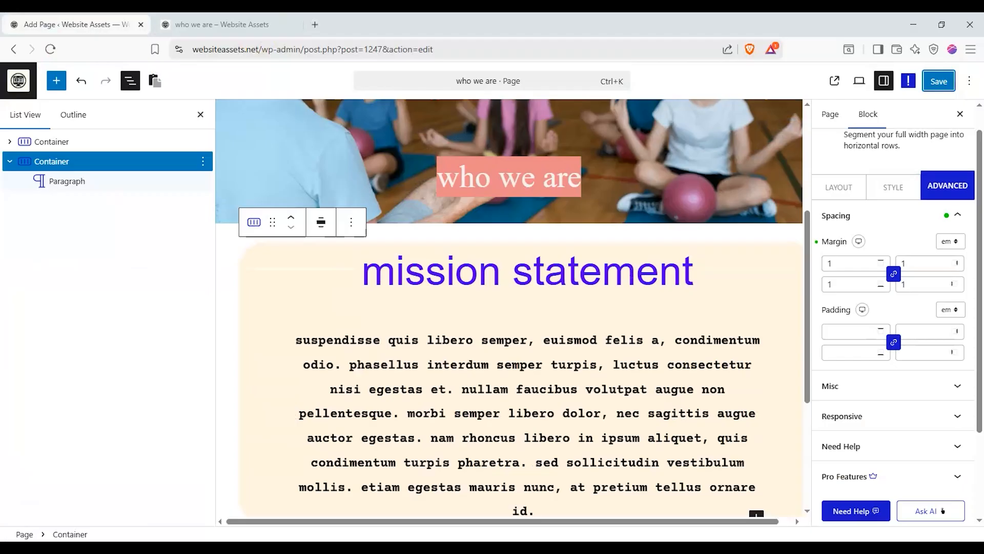
# Add a new single-column Nexter container below the mission statement section.
pyautogui.scroll(-3, 575, 381)
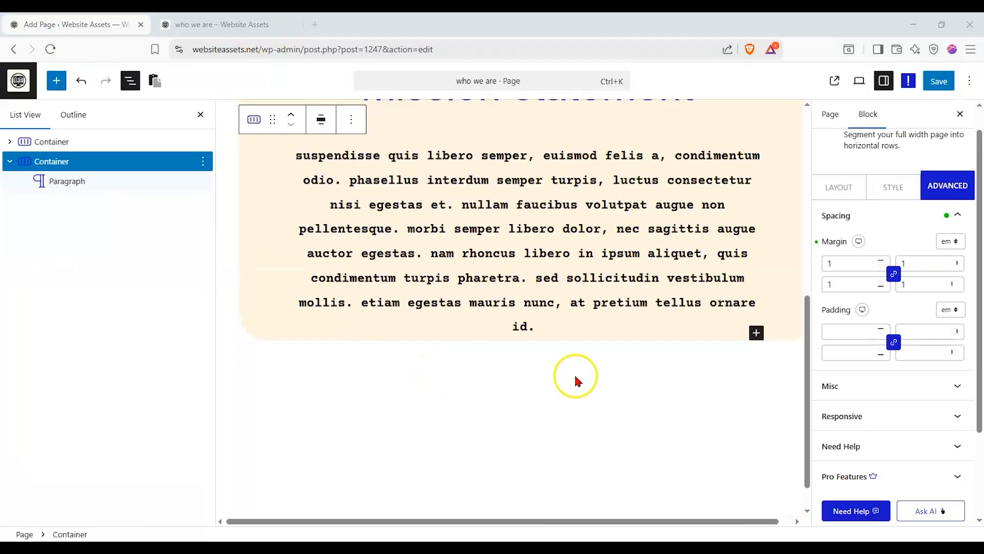
pyautogui.click(53, 83)
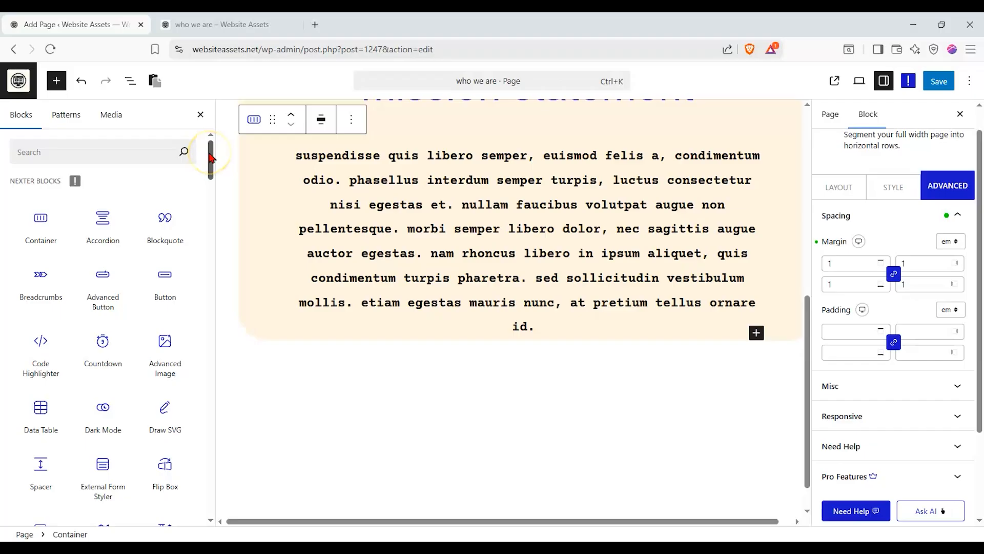
pyautogui.moveTo(41, 226); pyautogui.dragTo(528, 359)
pyautogui.click(482, 434)
pyautogui.click(334, 425)
pyautogui.scroll(-2, 605, 228)
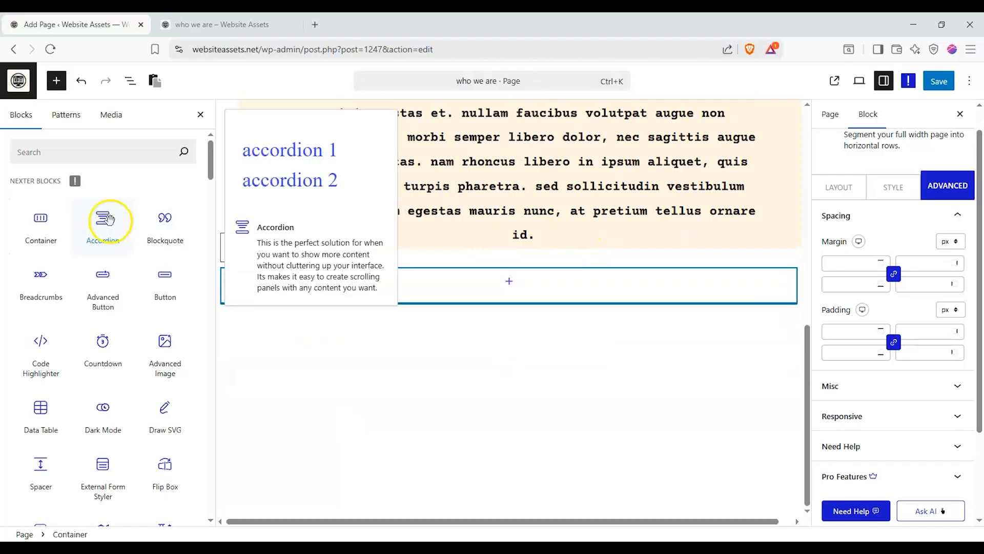
# Find the Nexter Paragraph block and insert it into the new empty container.
pyautogui.click(122, 154)
pyautogui.write('head')
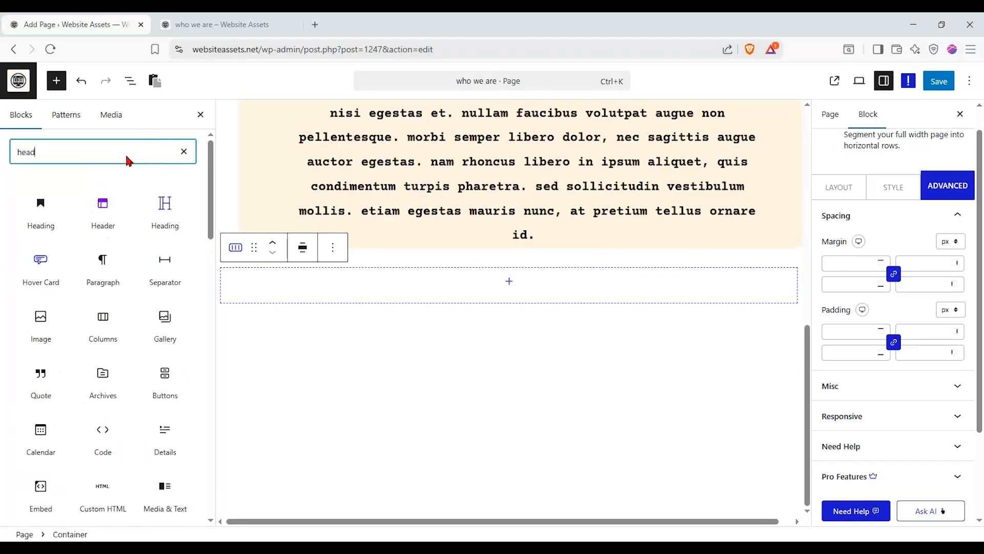
pyautogui.write('p')
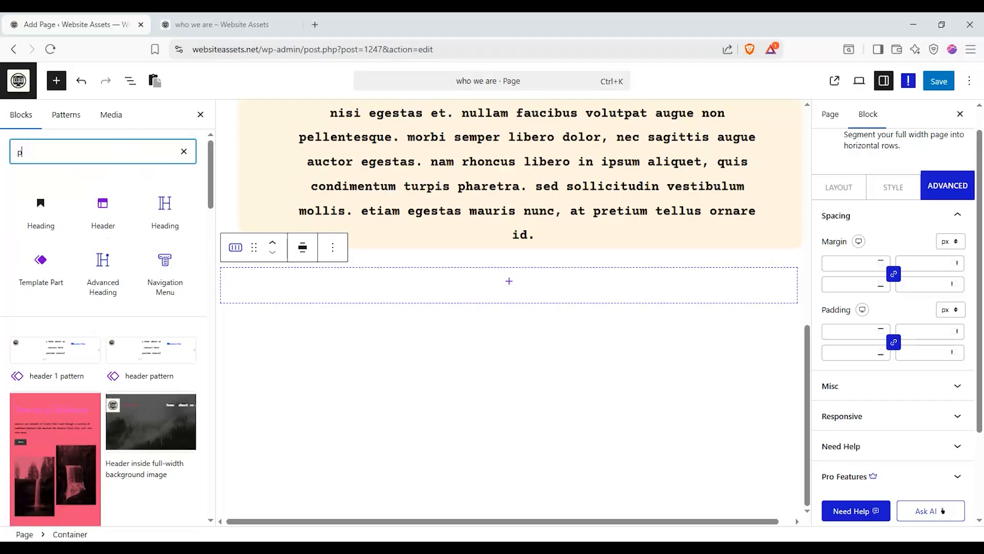
pyautogui.moveTo(166, 333); pyautogui.dragTo(509, 282)
pyautogui.click(287, 326)
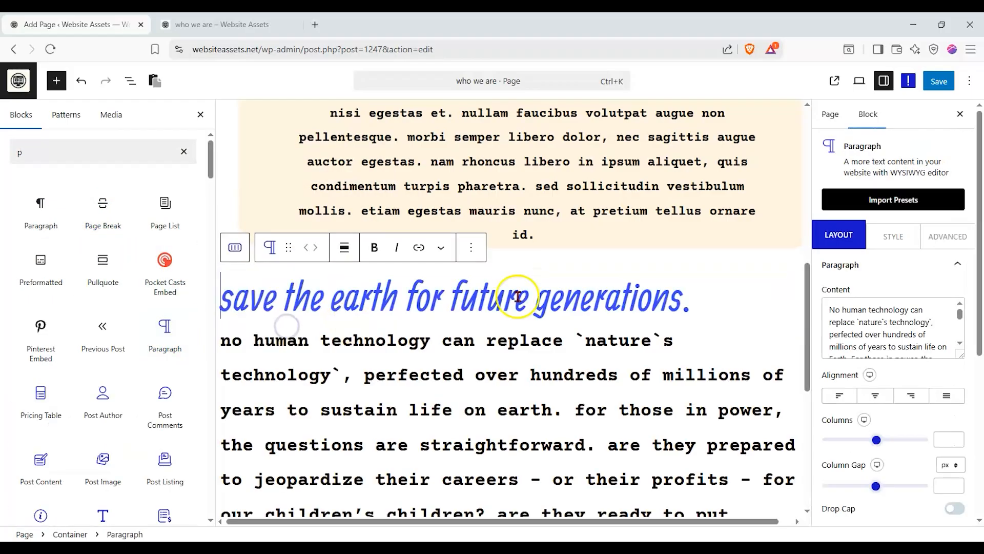
# Replace the new paragraph block's title with "Our Core Values".
pyautogui.scroll(-5, 888, 307)
pyautogui.scroll(3, 888, 307)
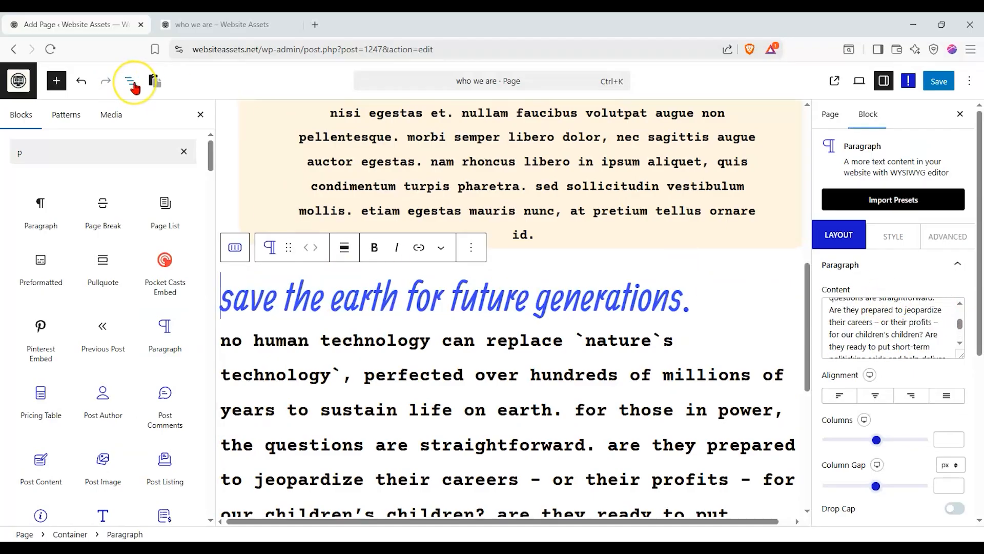
pyautogui.scroll(4, 875, 328)
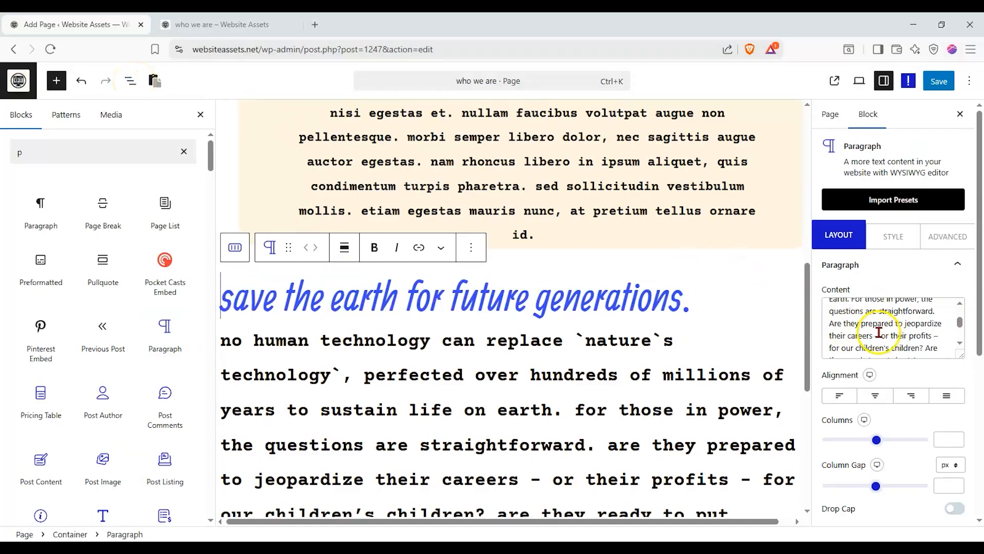
pyautogui.scroll(-2, 871, 354)
pyautogui.scroll(-3, 886, 365)
pyautogui.click(938, 304)
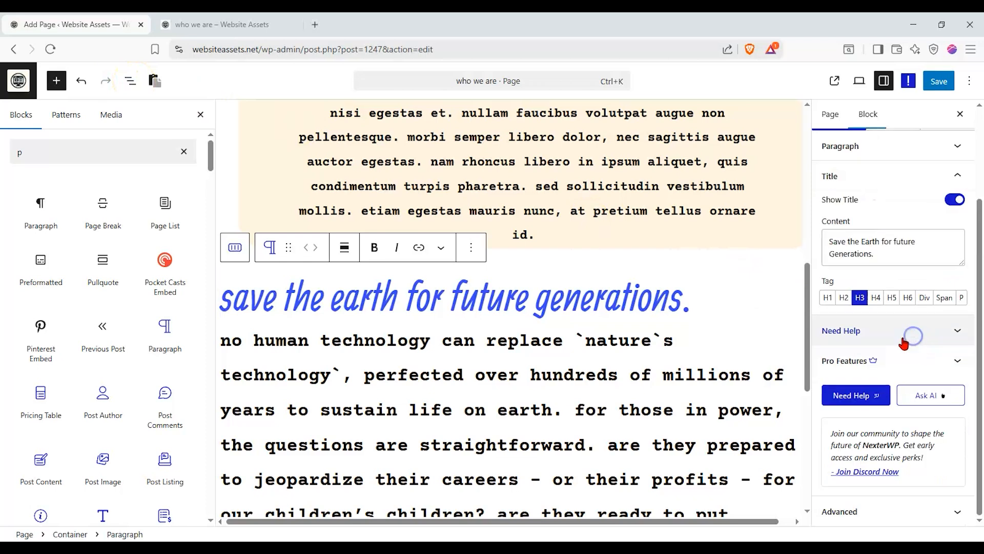
pyautogui.scroll(2, 888, 318)
pyautogui.tripleClick(888, 317)
pyautogui.write('Our Core Values')
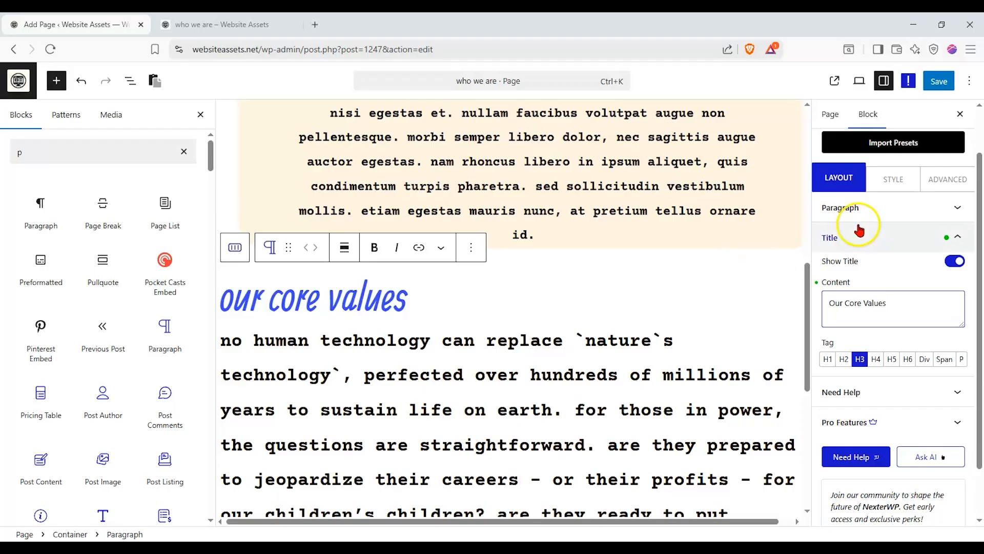
# Replace the block's body text with the placeholder passage starting "Vivamus euismod aliquet sem et sagittis" and align it left.
pyautogui.click(873, 205)
pyautogui.click(886, 204)
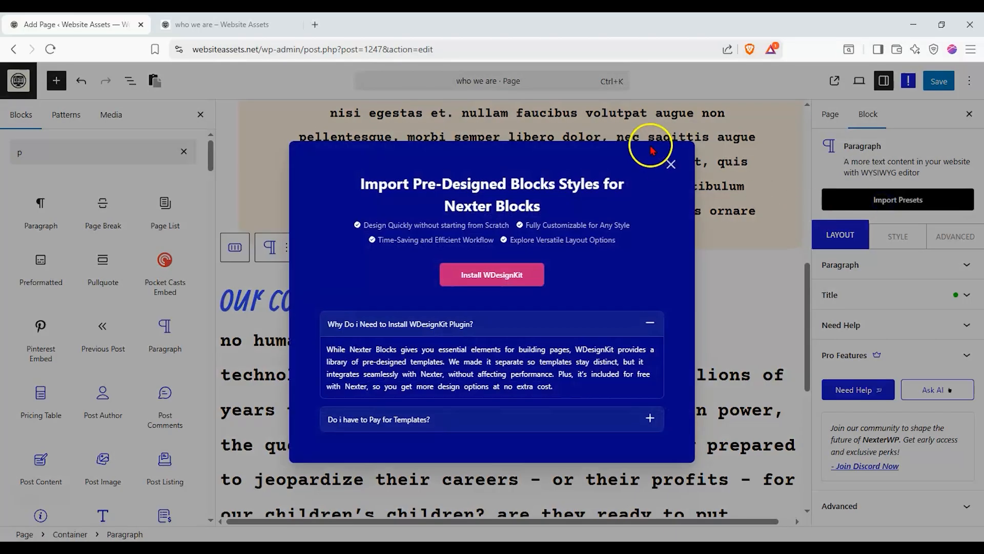
pyautogui.click(671, 164)
pyautogui.click(866, 264)
pyautogui.scroll(-1, 846, 247)
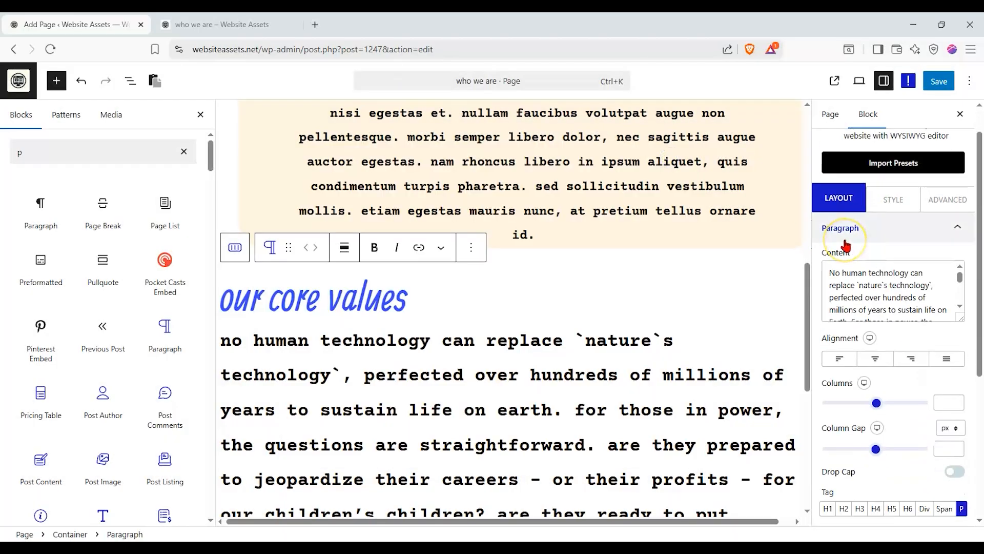
pyautogui.moveTo(829, 273); pyautogui.dragTo(959, 321)
pyautogui.write('Vivamus euismod aliquet sem et sagittis. Fusce a vulputate lacus. Mauris tincidunt nunc tempus semper posuere. Pellentesque tempor nunc ex, in auctor ante malesuada nec.')
pyautogui.click(842, 358)
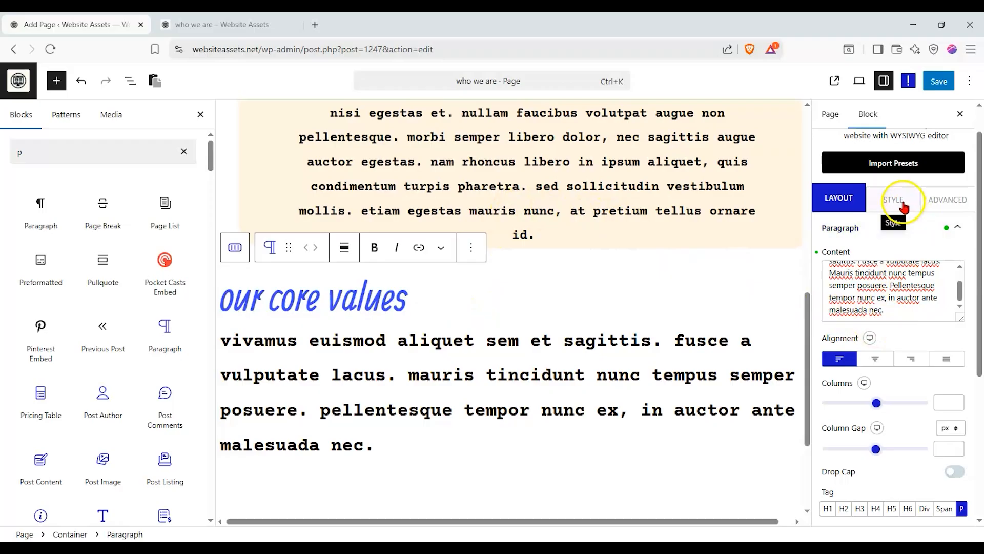
pyautogui.scroll(1, 887, 224)
pyautogui.click(920, 265)
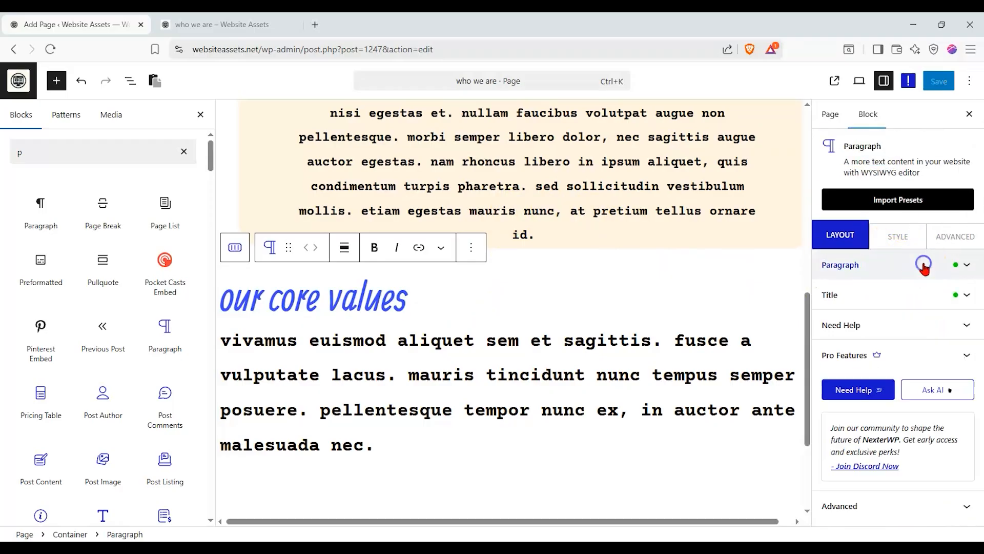
# Unlink the core values paragraph's margin sides and set only its right margin to 50%.
pyautogui.click(945, 249)
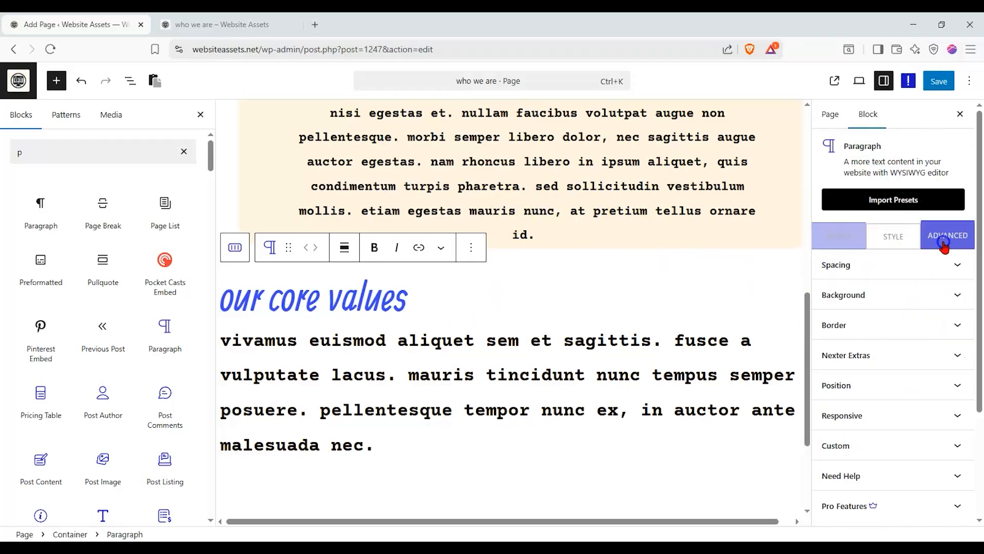
pyautogui.click(895, 270)
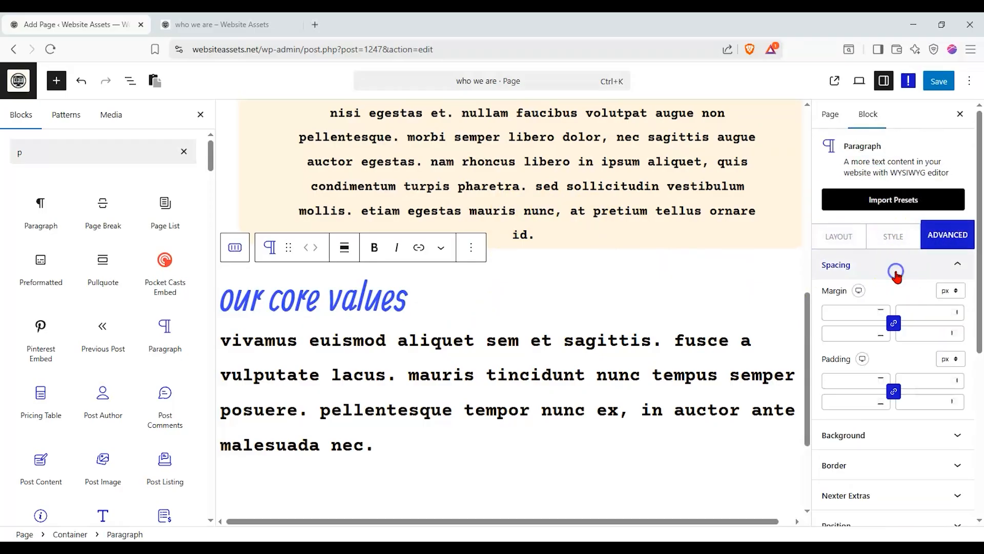
pyautogui.click(956, 286)
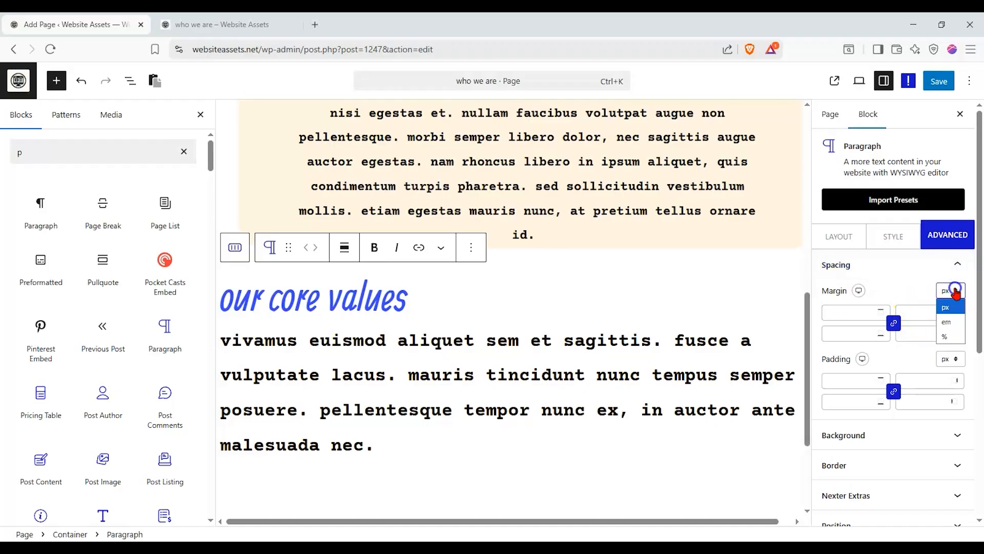
pyautogui.click(944, 323)
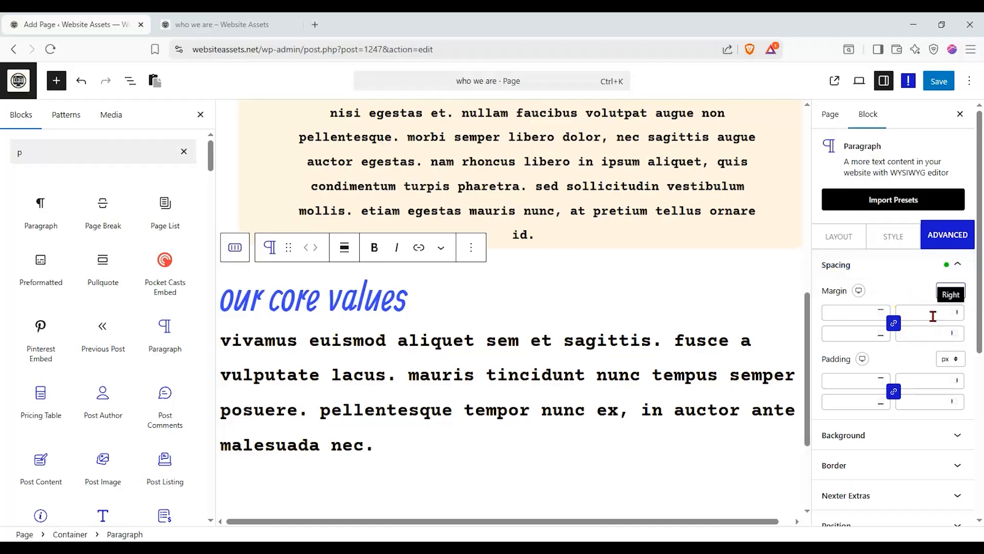
pyautogui.click(913, 310)
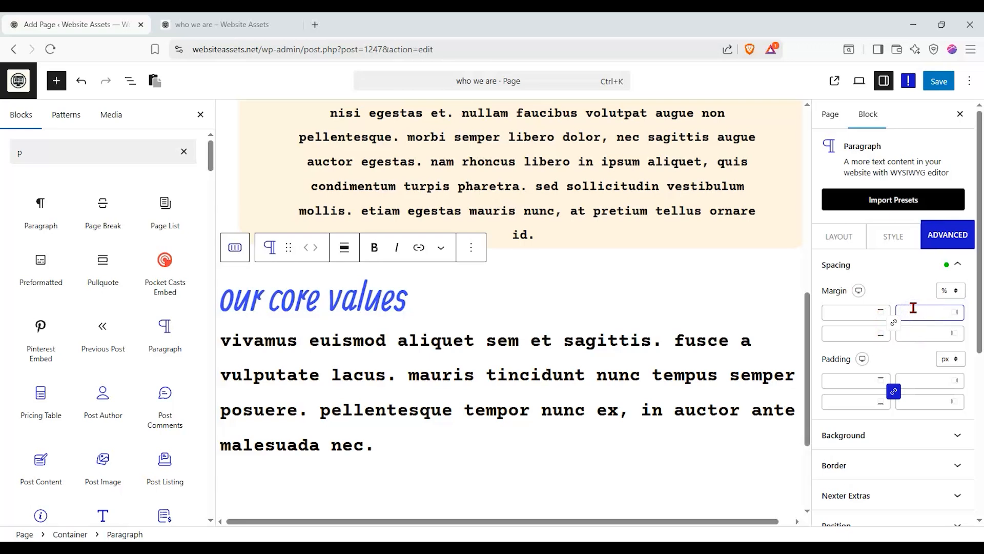
pyautogui.write('50')
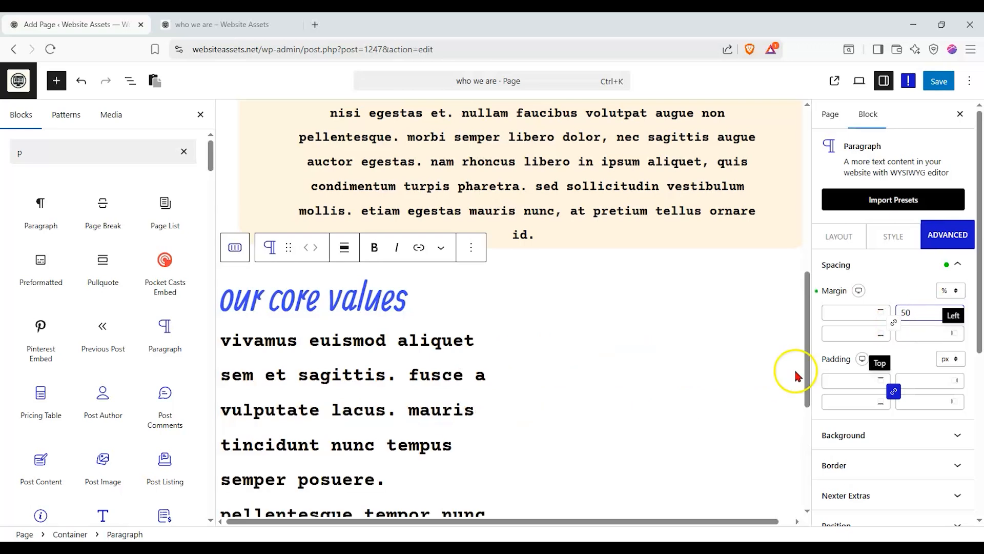
pyautogui.scroll(-2, 723, 374)
pyautogui.click(810, 317)
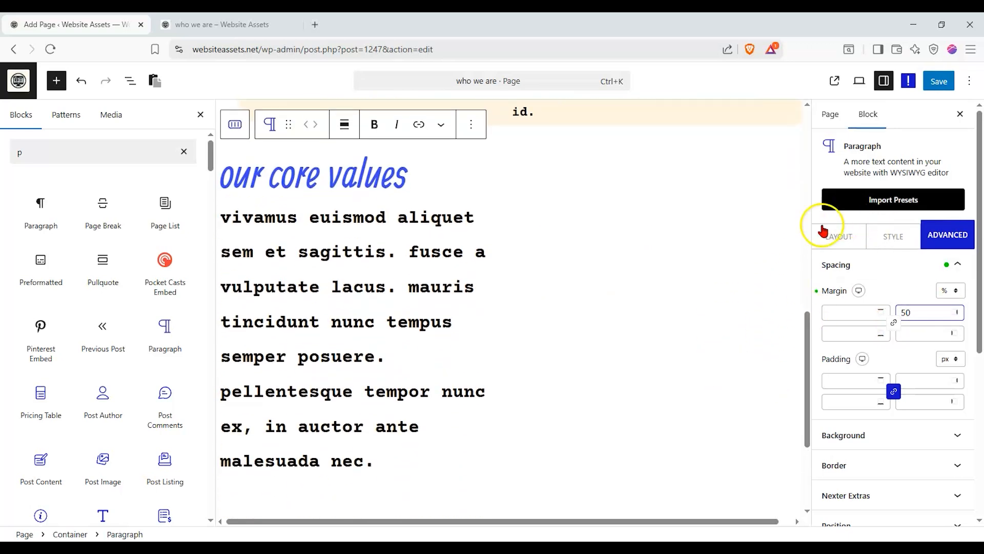
# Set the core values body text to the Arial font at a size of 17 px.
pyautogui.click(863, 237)
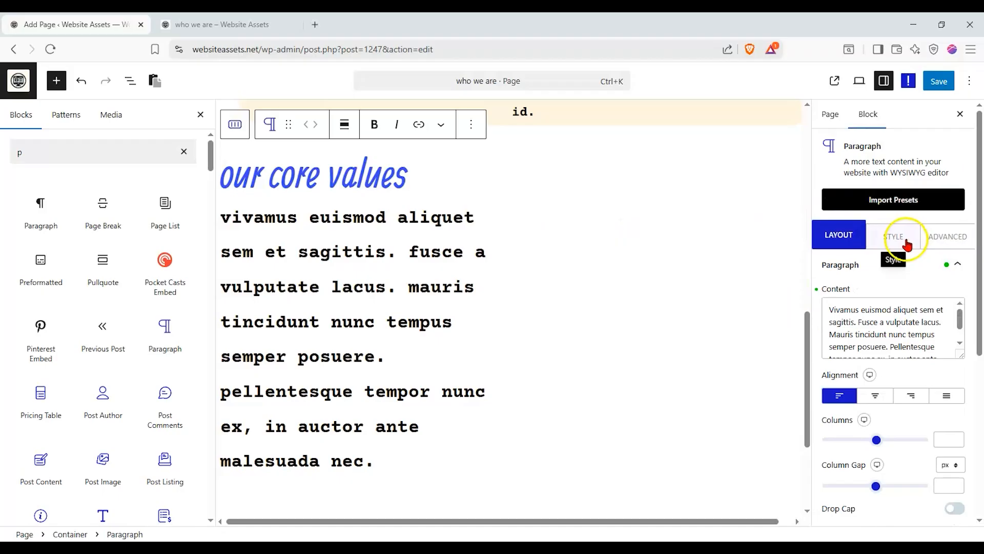
pyautogui.click(906, 243)
pyautogui.click(940, 294)
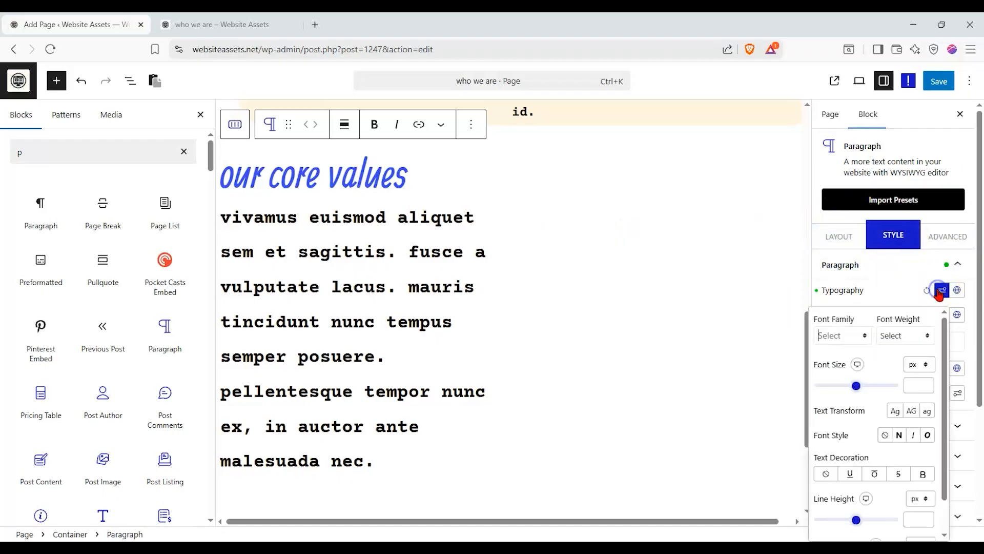
pyautogui.click(857, 334)
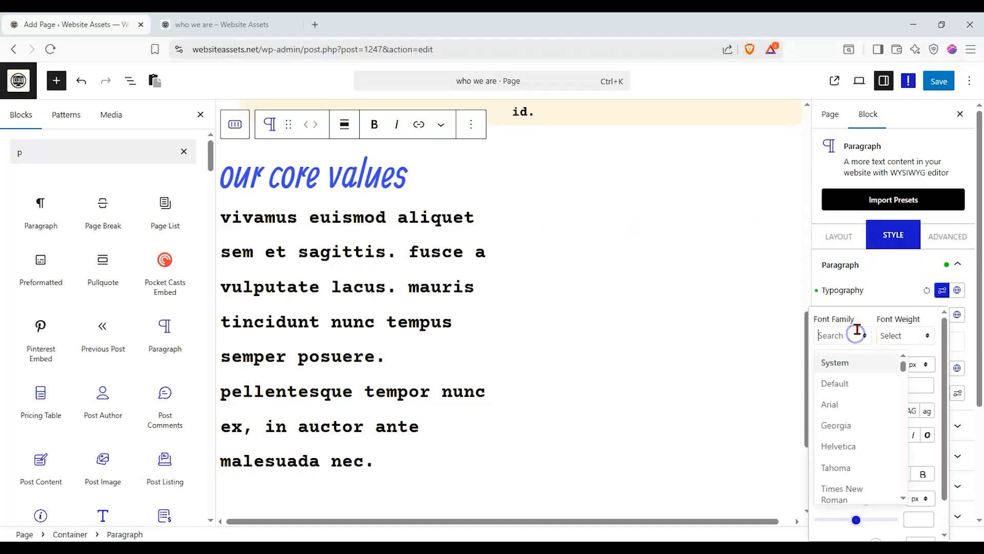
pyautogui.click(859, 406)
pyautogui.moveTo(862, 393); pyautogui.dragTo(829, 391)
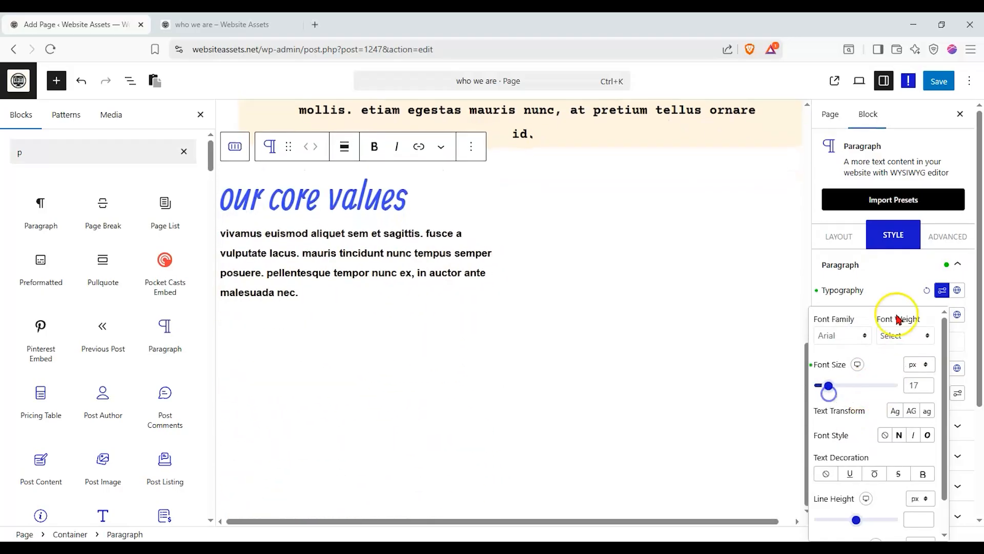
pyautogui.click(961, 336)
# Set the "Our Core Values" title's font to Tahoma and its bottom space to about 51 px.
pyautogui.click(907, 424)
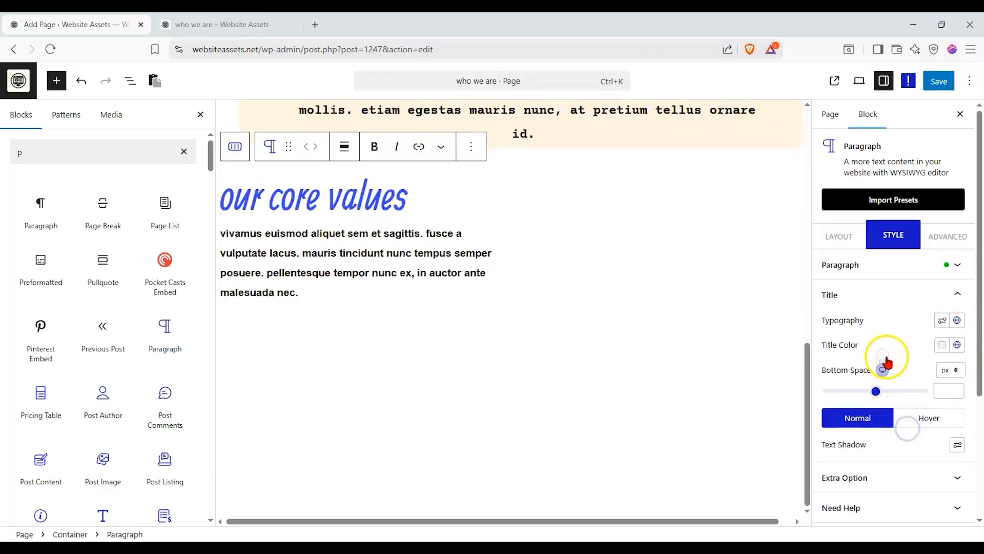
pyautogui.click(941, 323)
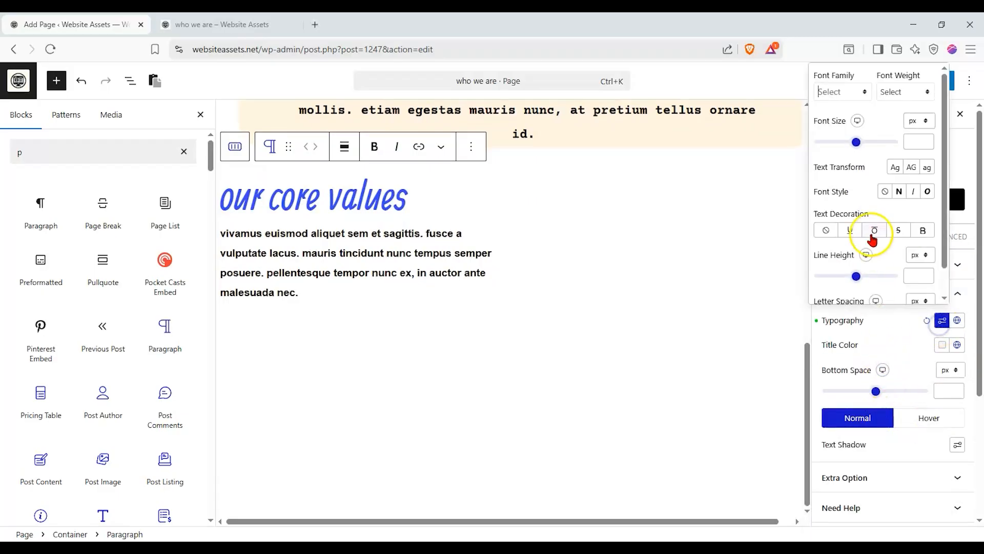
pyautogui.click(844, 93)
pyautogui.click(862, 226)
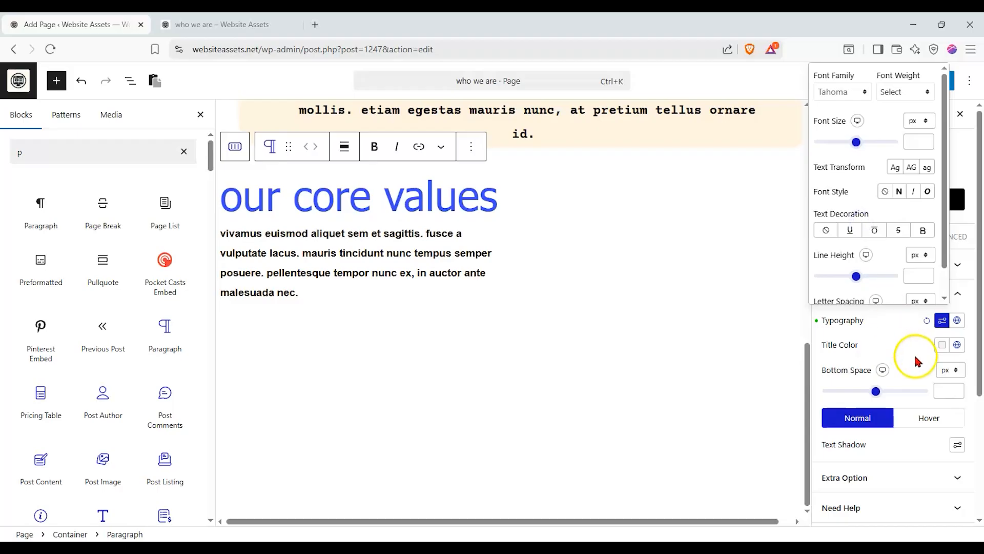
pyautogui.click(876, 392)
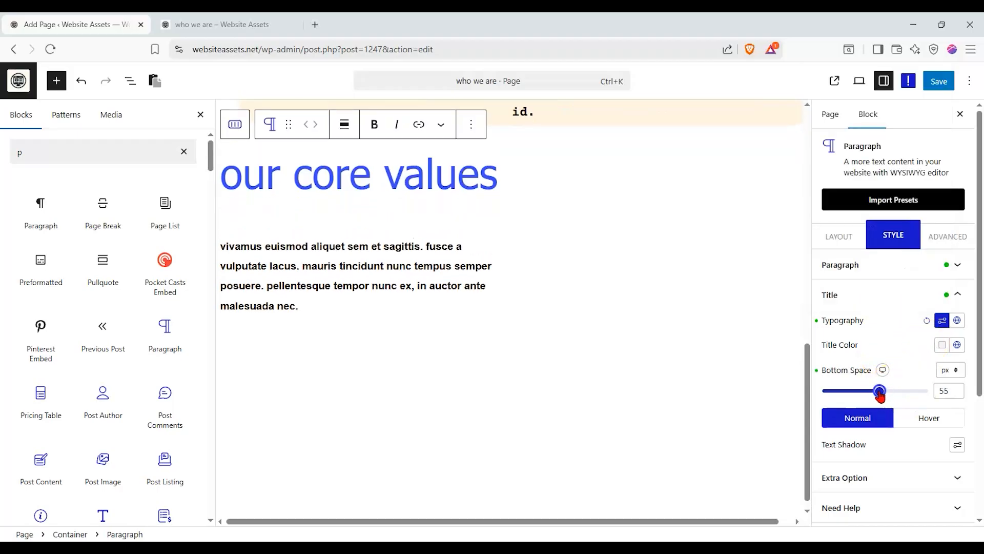
# Reduce the font size of the "Our Core Values" title in its typography settings.
pyautogui.click(957, 320)
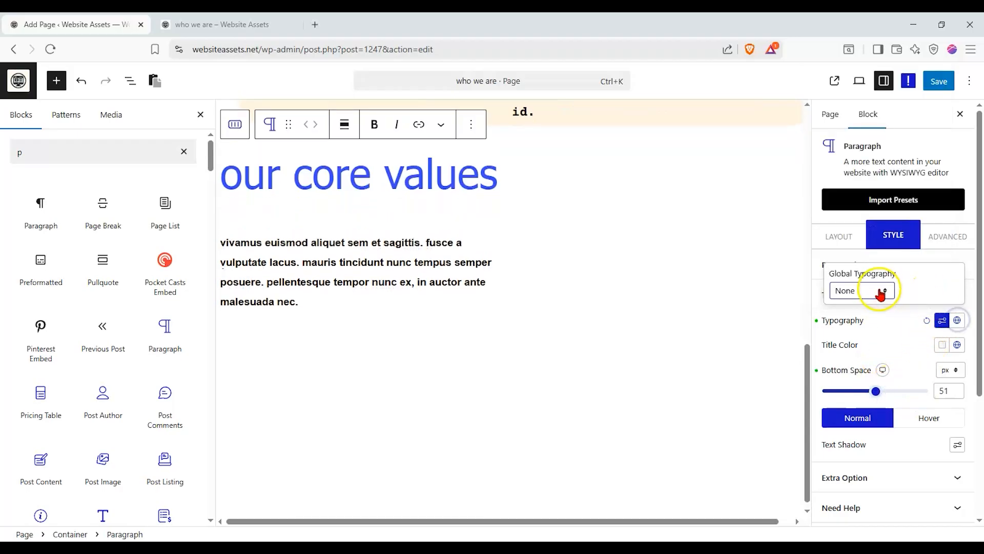
pyautogui.click(915, 321)
pyautogui.click(944, 322)
pyautogui.moveTo(859, 142); pyautogui.dragTo(843, 150)
pyautogui.click(962, 319)
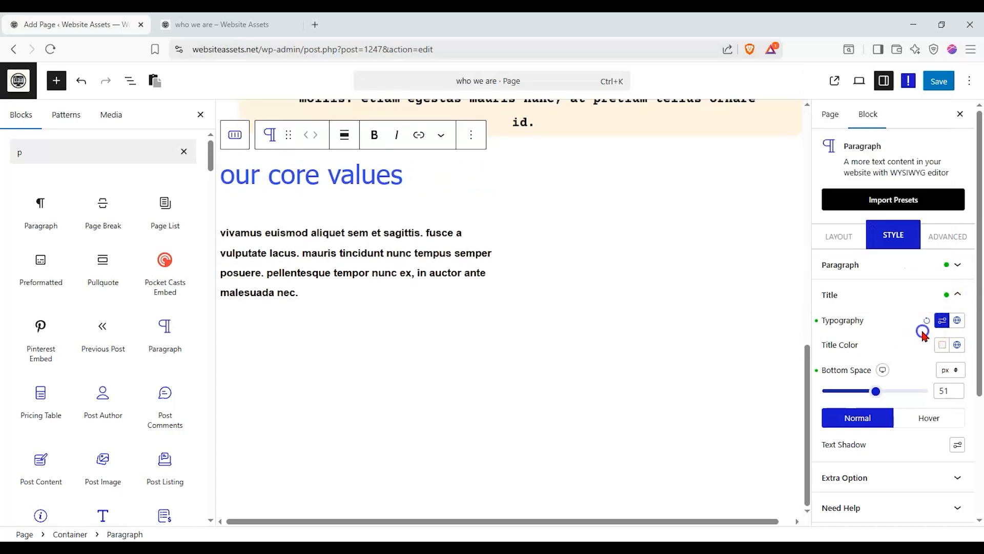
pyautogui.click(956, 321)
# Colour the "Our Core Values" title dark green.
pyautogui.click(942, 344)
pyautogui.click(870, 141)
pyautogui.click(921, 153)
pyautogui.click(856, 225)
pyautogui.moveTo(855, 226); pyautogui.dragTo(864, 225)
pyautogui.moveTo(942, 125); pyautogui.dragTo(948, 143)
pyautogui.click(901, 345)
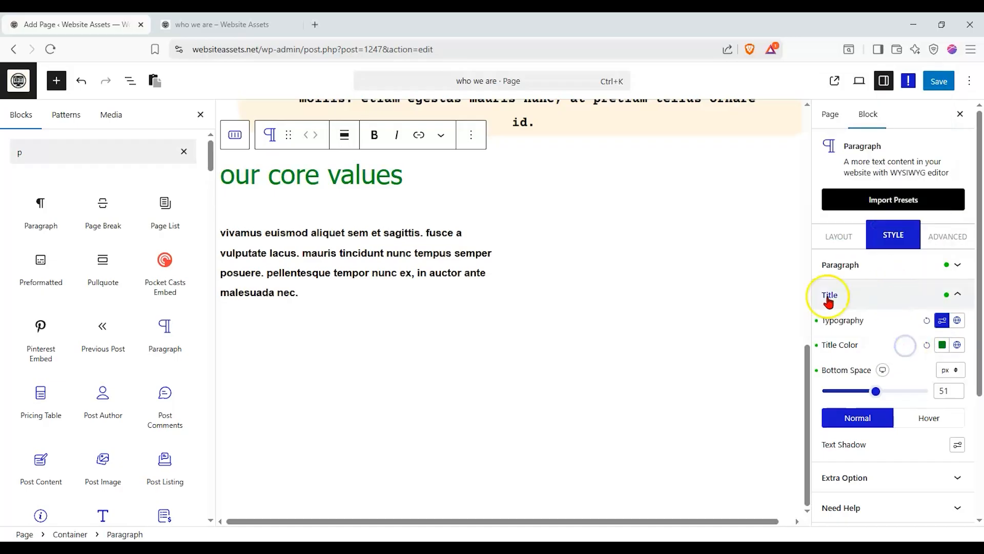
pyautogui.scroll(1, 564, 292)
pyautogui.click(907, 291)
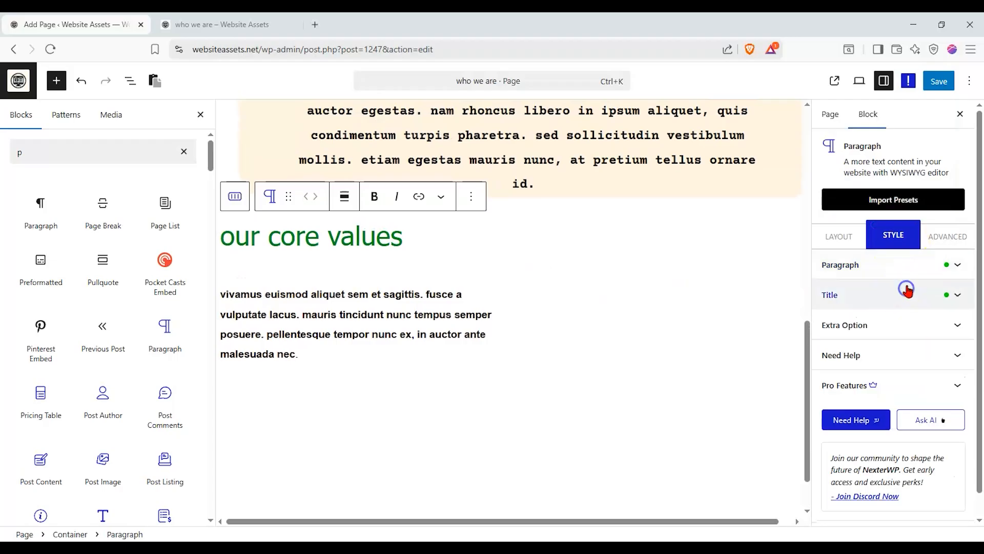
pyautogui.click(843, 232)
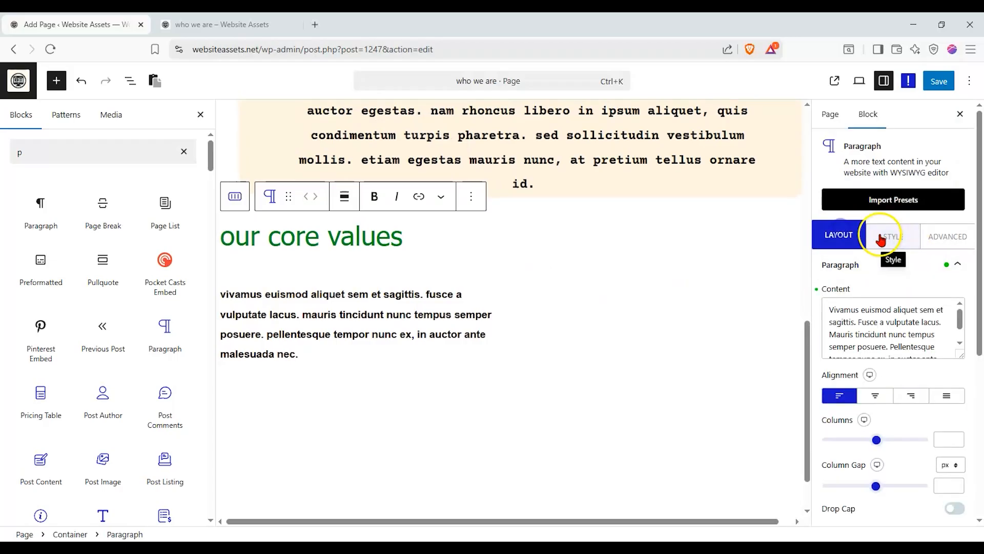
pyautogui.click(891, 265)
pyautogui.click(894, 235)
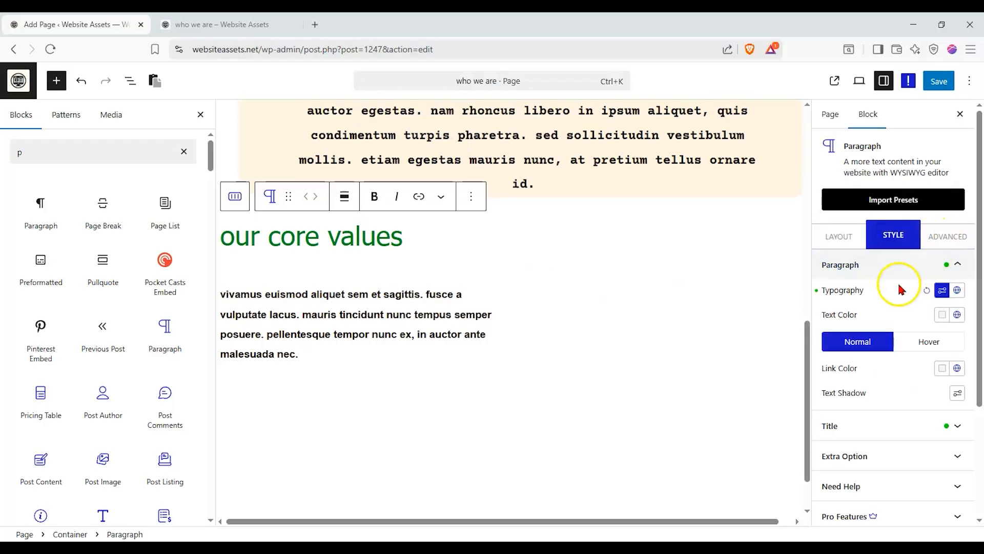
pyautogui.click(896, 267)
# Give the core values paragraph block a solid light yellow background colour.
pyautogui.click(935, 235)
pyautogui.click(908, 293)
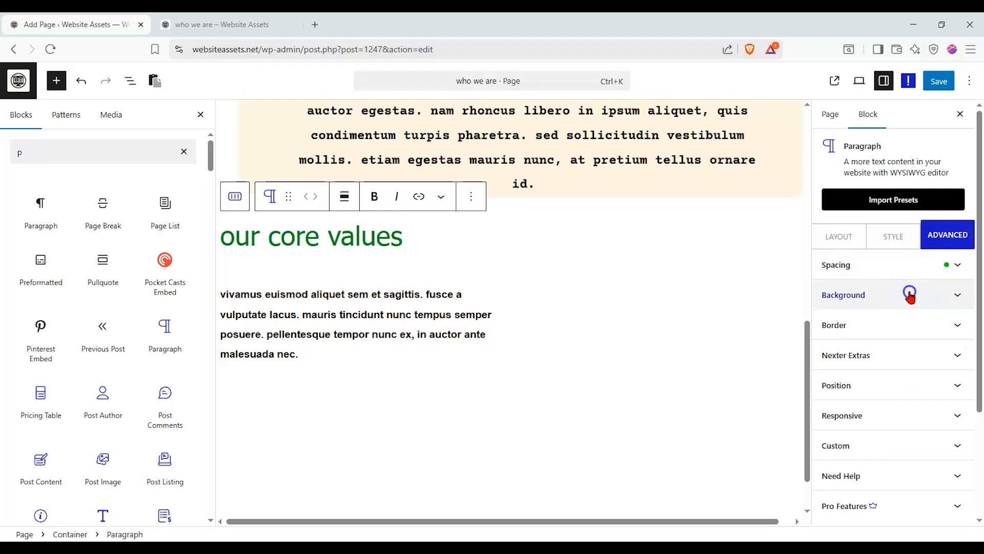
pyautogui.click(942, 374)
pyautogui.moveTo(884, 220); pyautogui.dragTo(862, 193)
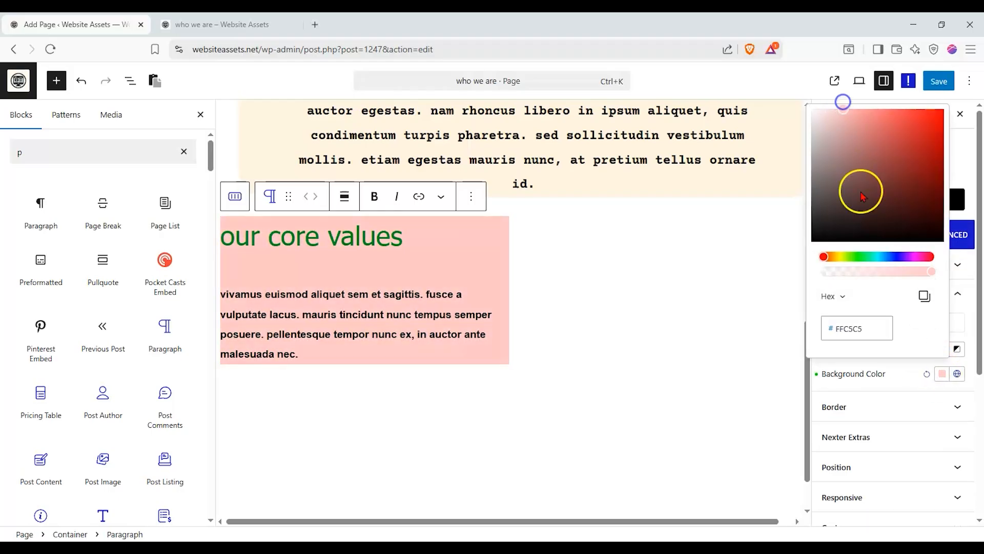
pyautogui.click(840, 256)
pyautogui.click(861, 114)
pyautogui.moveTo(860, 116); pyautogui.dragTo(846, 111)
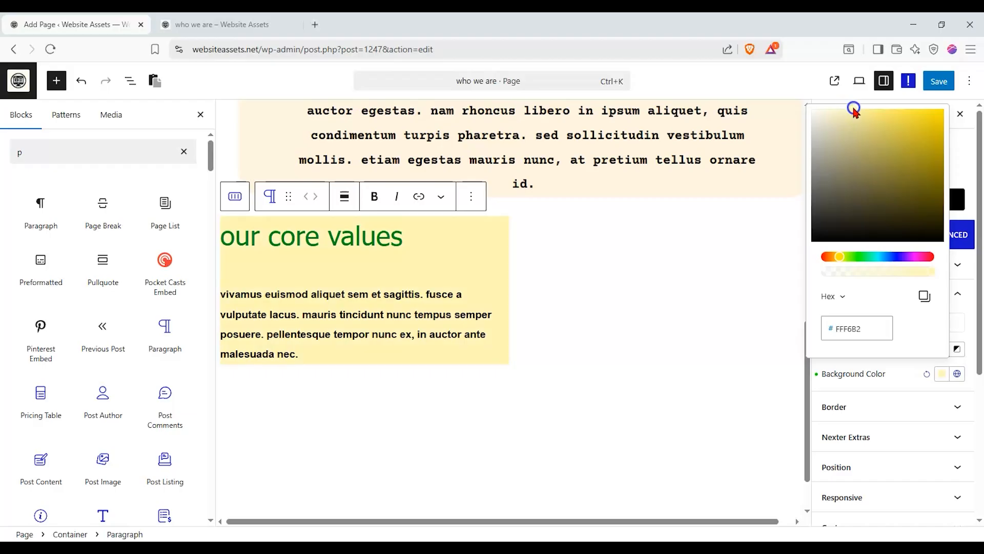
pyautogui.click(860, 386)
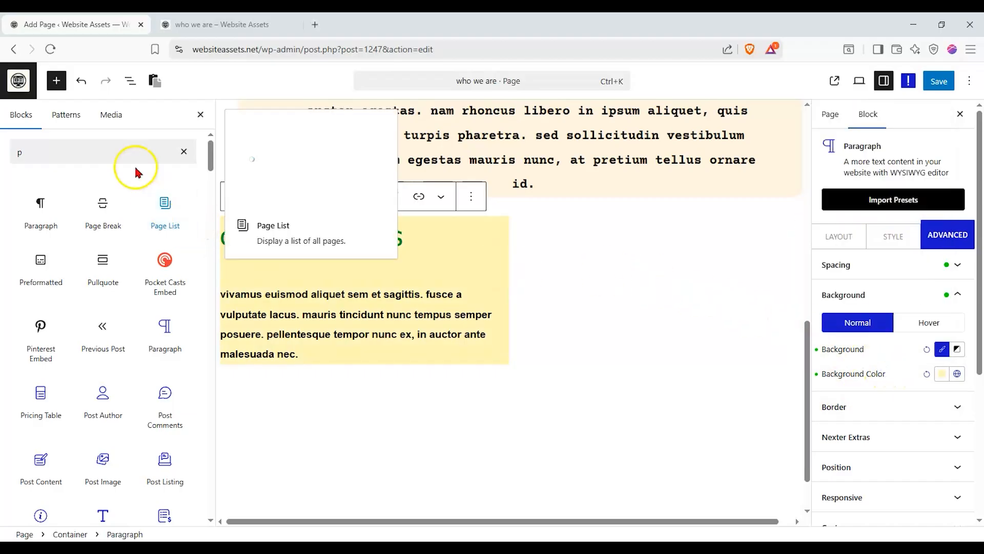
# Find the Button block, insert it below the core values paragraph and centre-align it.
pyautogui.click(119, 153)
pyautogui.hotkey('ctrl', 'a')
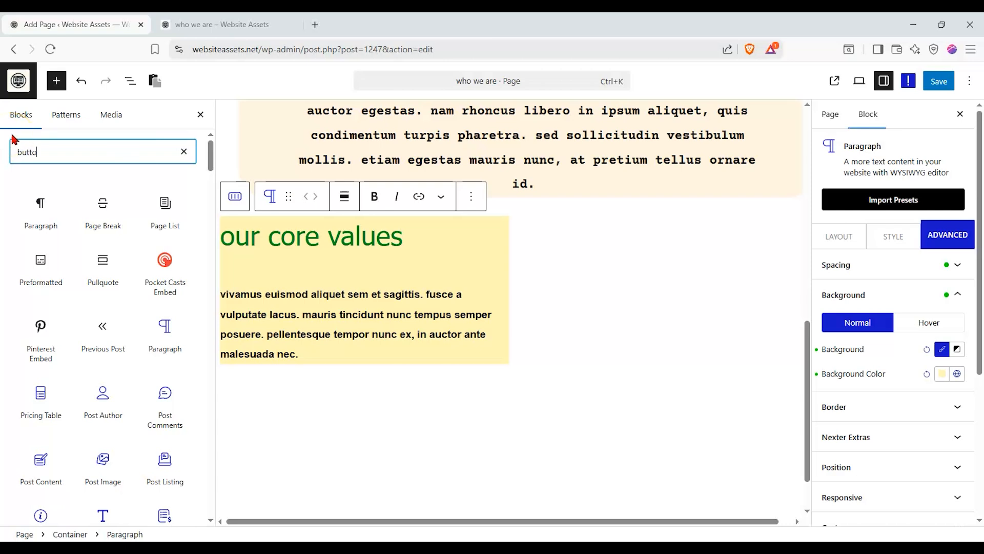
pyautogui.write('buttonm')
pyautogui.press('BackSpace')
pyautogui.moveTo(53, 220); pyautogui.dragTo(343, 366)
pyautogui.click(931, 334)
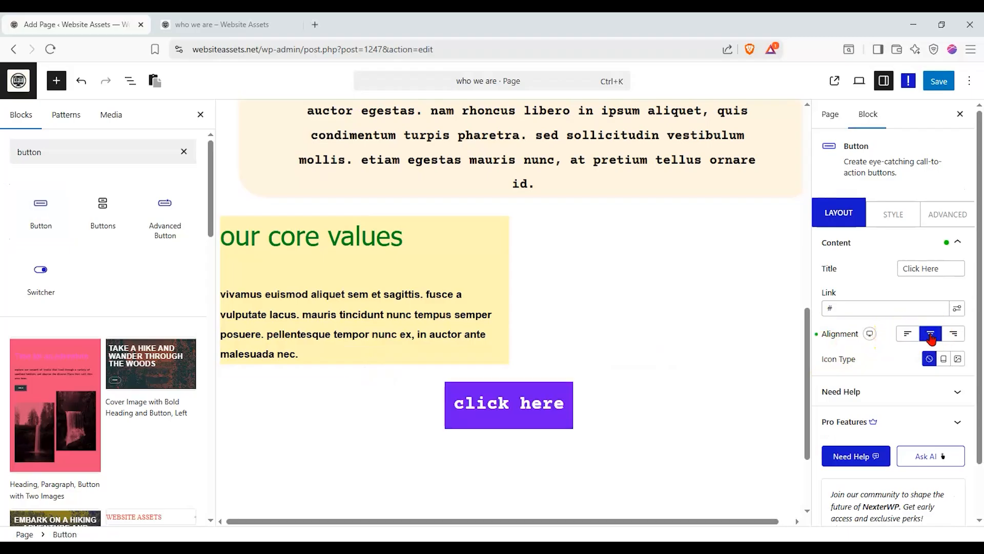
# Replace the button's title with "Learn about our values".
pyautogui.moveTo(941, 269); pyautogui.dragTo(821, 273)
pyautogui.write('Leanr')
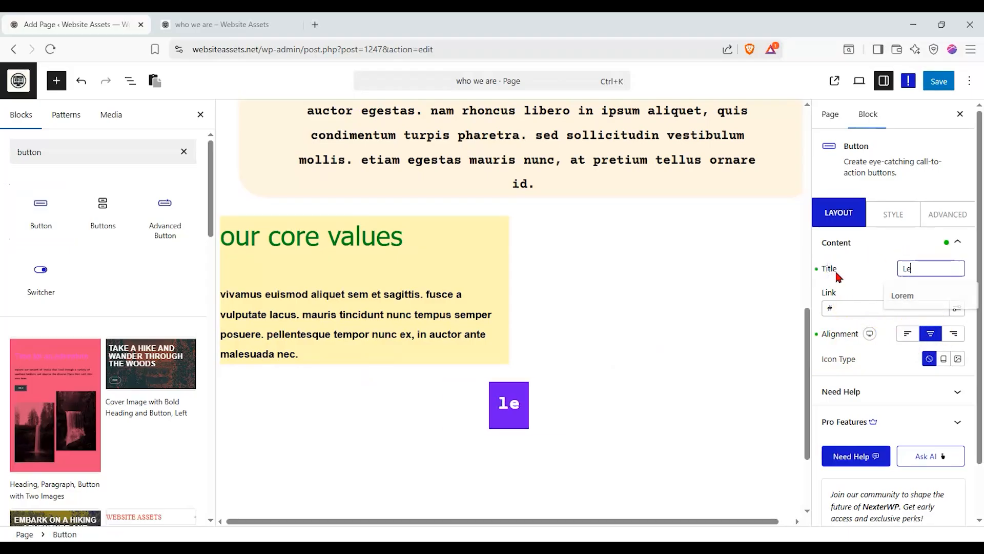
pyautogui.press('BackSpace')
pyautogui.press('BackSpace')
pyautogui.write('rn')
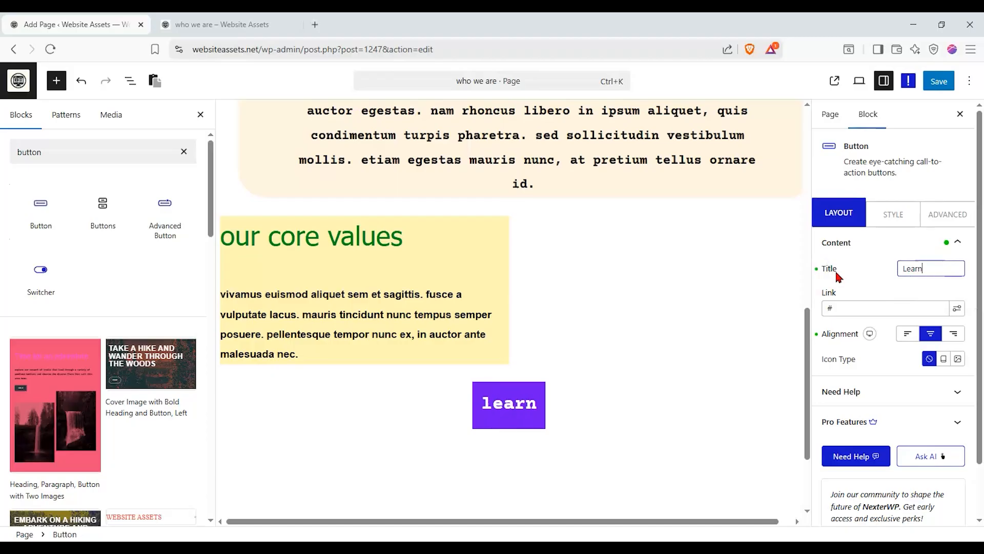
pyautogui.write(' about our values')
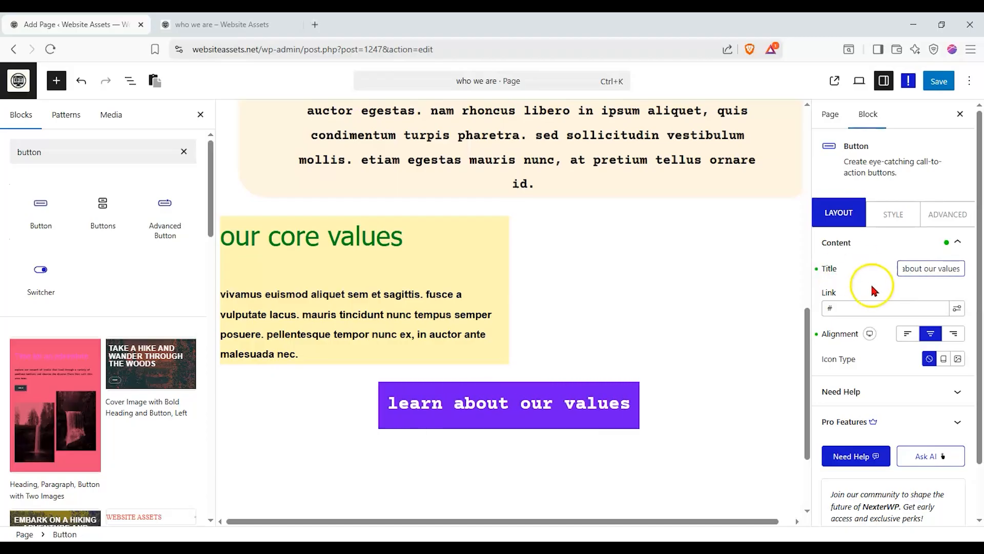
# Add a Font Awesome circled right-arrow icon after the button text, with icon spacing of about 49 px.
pyautogui.click(937, 359)
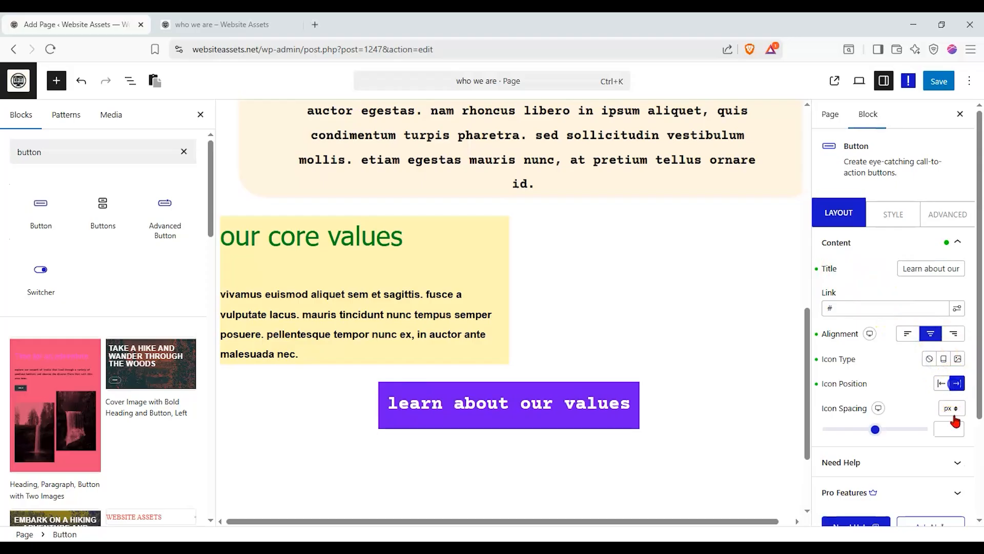
pyautogui.click(945, 360)
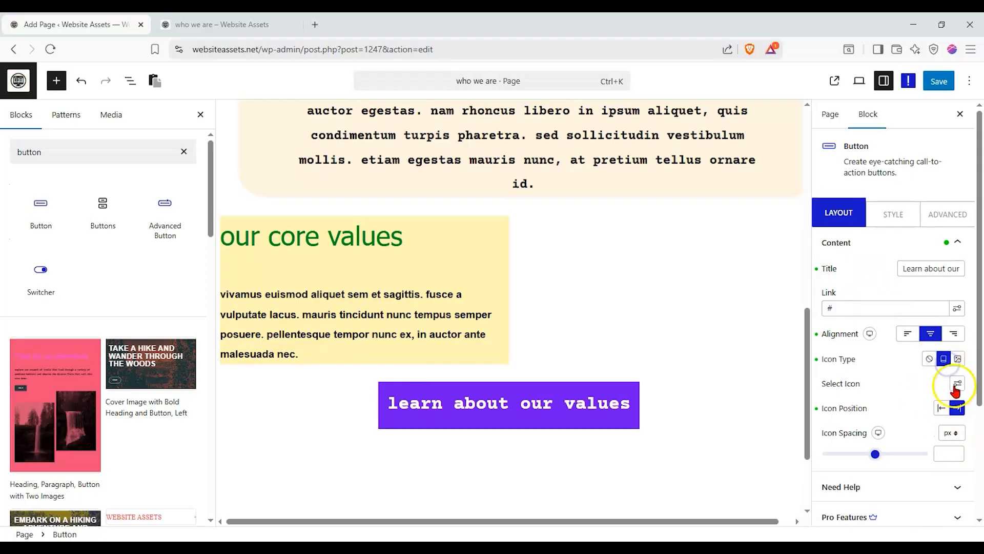
pyautogui.click(907, 227)
pyautogui.write('a')
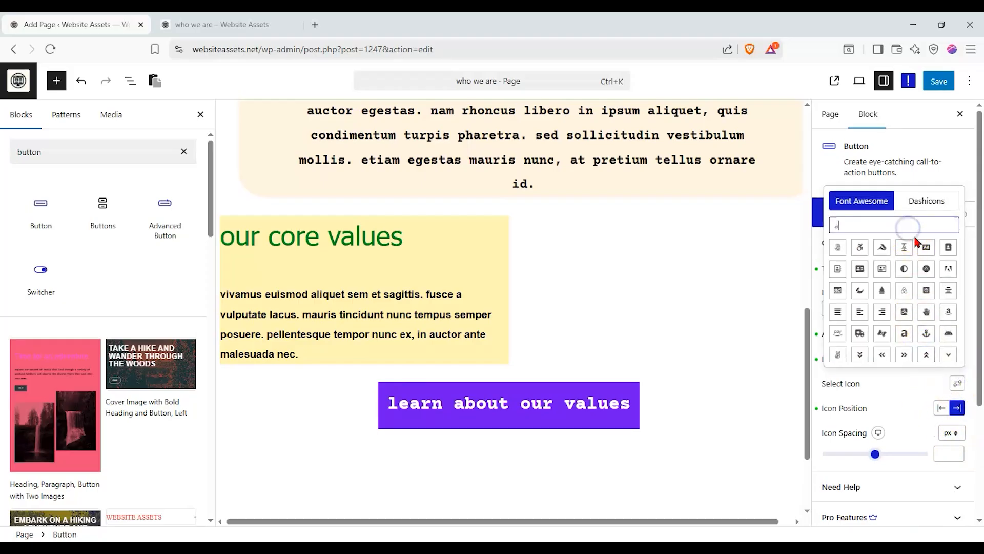
pyautogui.write('rrow')
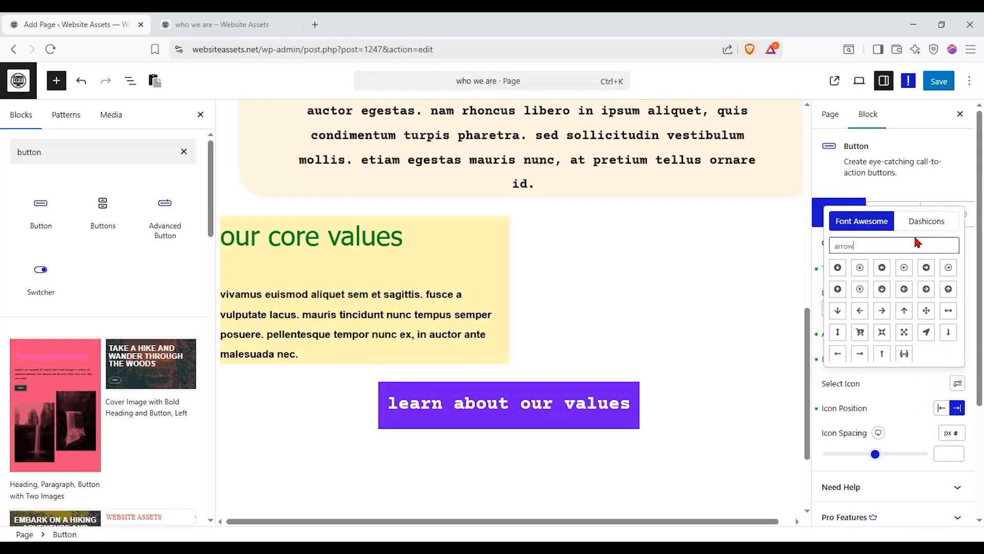
pyautogui.click(926, 267)
pyautogui.click(904, 402)
pyautogui.moveTo(878, 456); pyautogui.dragTo(875, 454)
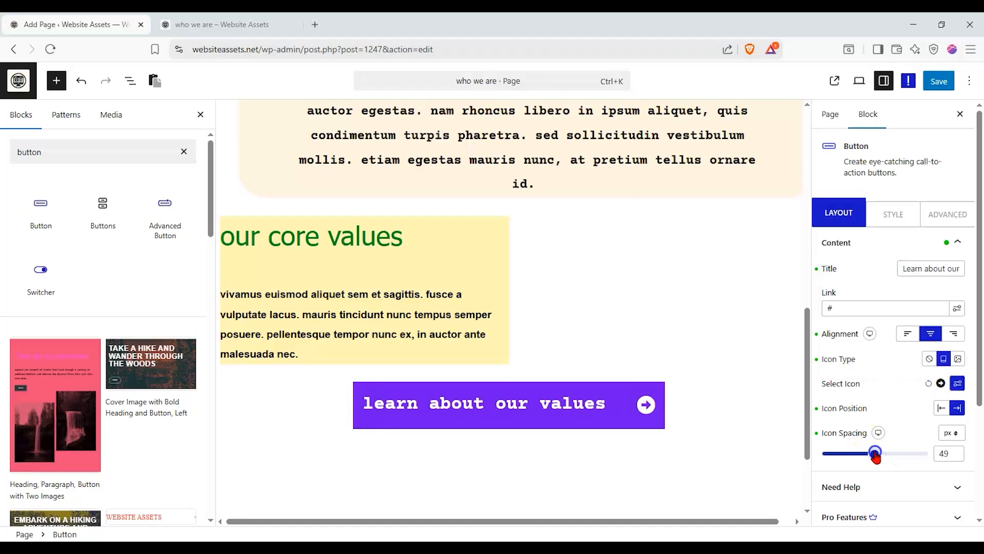
# Set the button text to the Helvetica font at a size of 19 px.
pyautogui.click(906, 226)
pyautogui.click(943, 267)
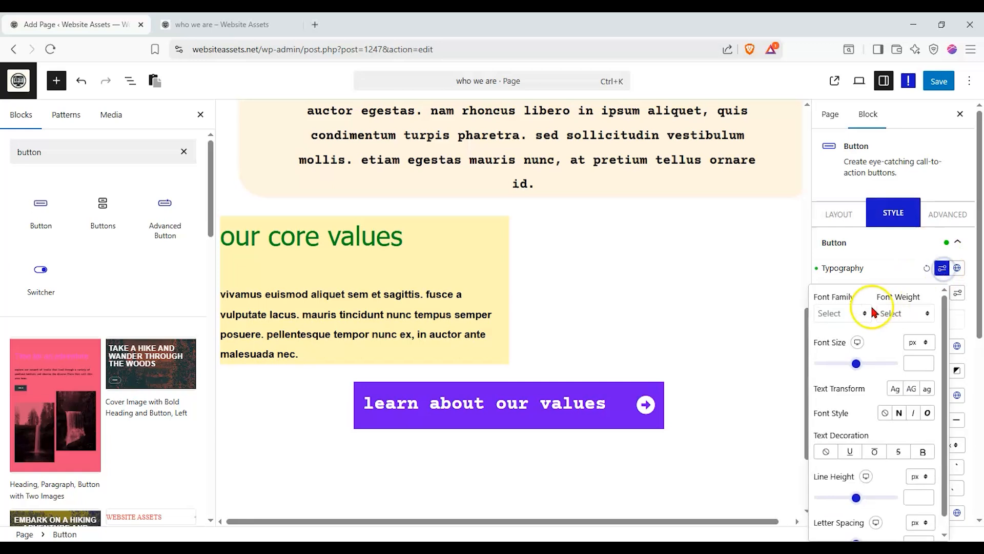
pyautogui.click(857, 312)
pyautogui.click(856, 420)
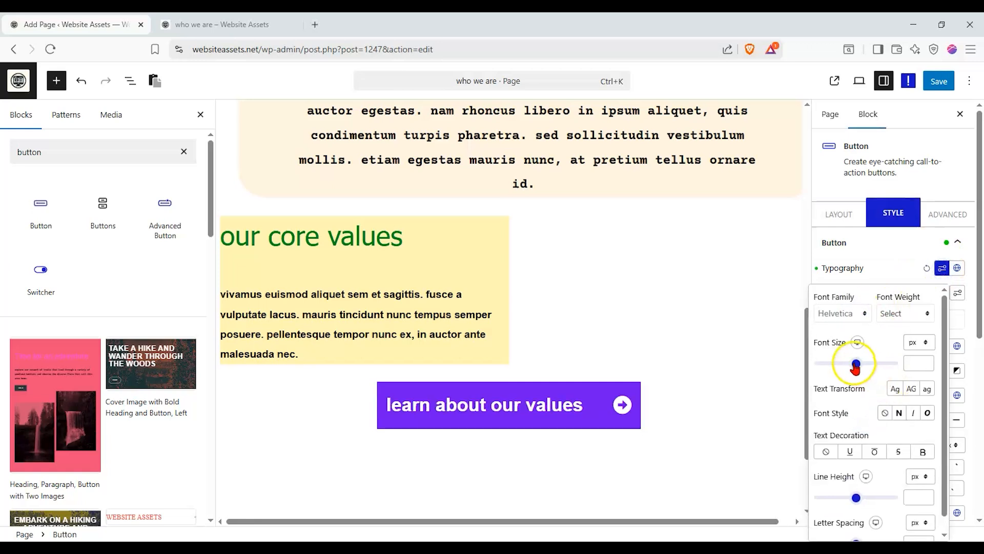
pyautogui.moveTo(854, 364); pyautogui.dragTo(830, 366)
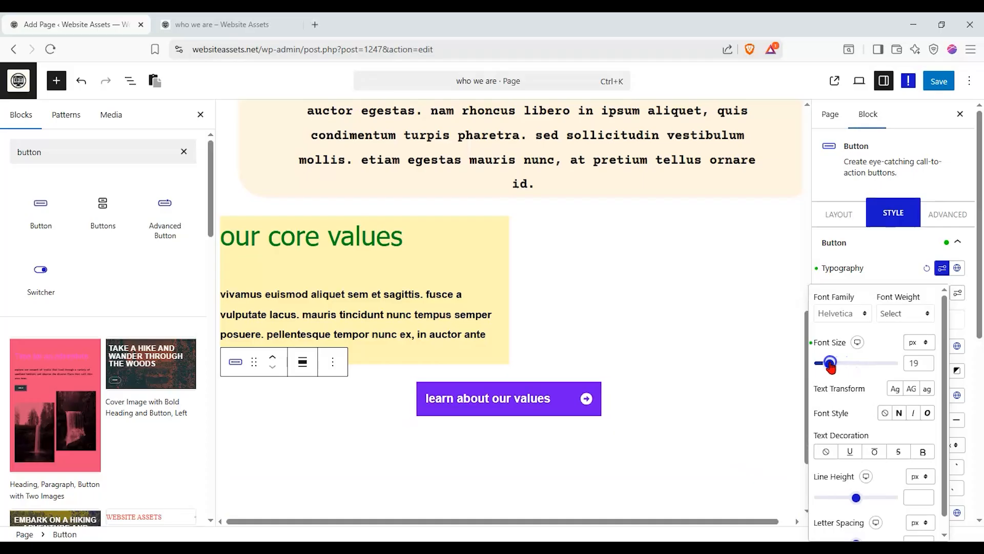
pyautogui.click(875, 282)
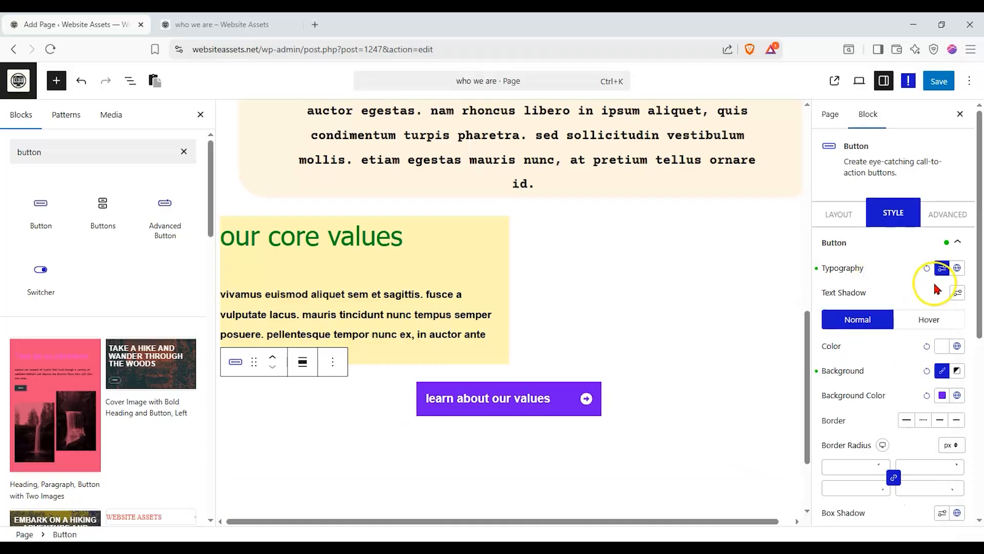
# Unlink the button's margins and set its right margin to 50 percent.
pyautogui.click(948, 213)
pyautogui.click(953, 240)
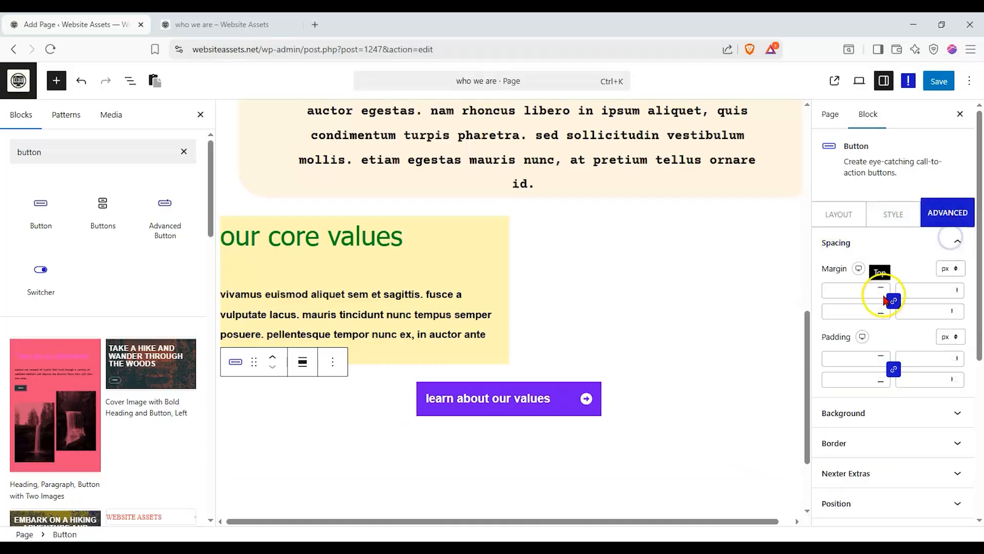
pyautogui.click(918, 289)
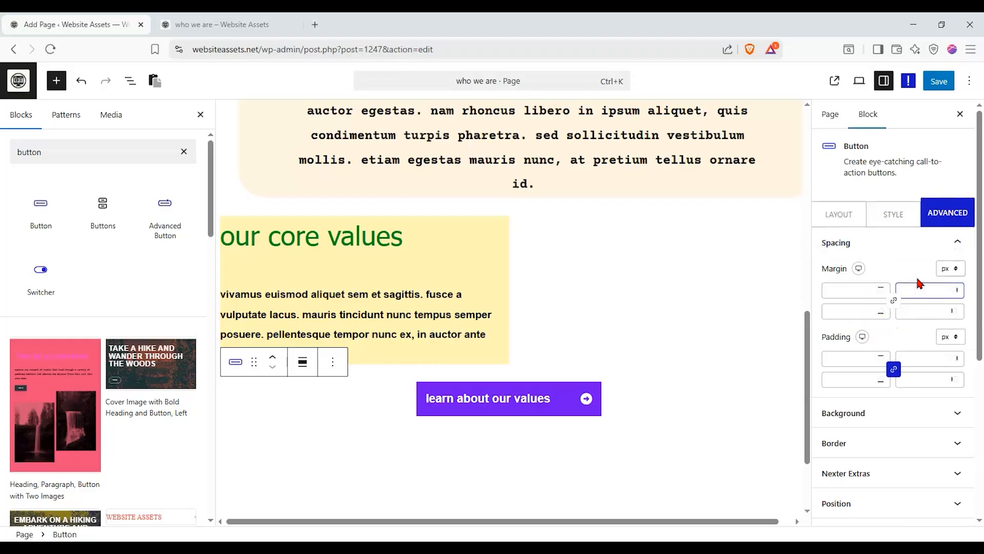
pyautogui.write('50')
pyautogui.moveTo(918, 289); pyautogui.dragTo(847, 288)
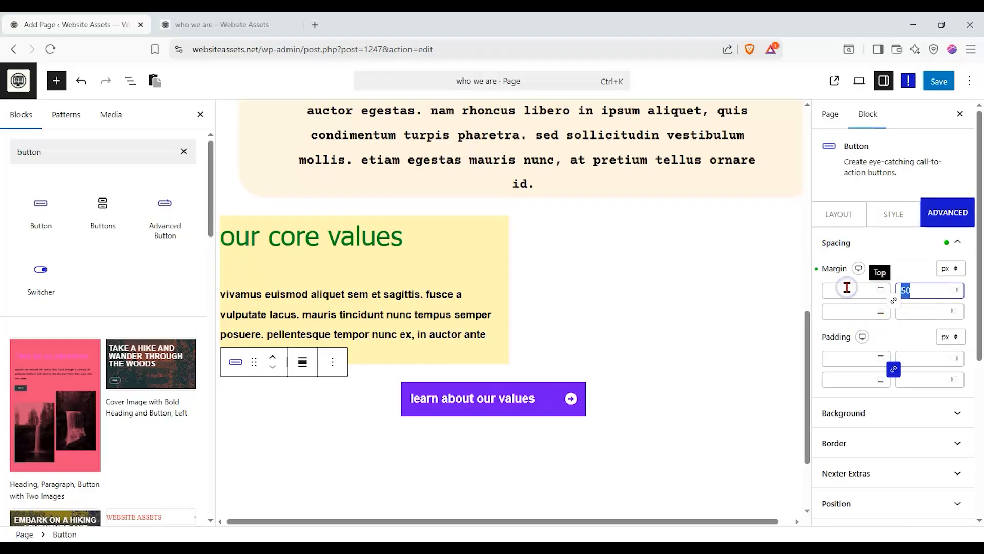
pyautogui.write('1')
pyautogui.click(951, 269)
pyautogui.click(948, 313)
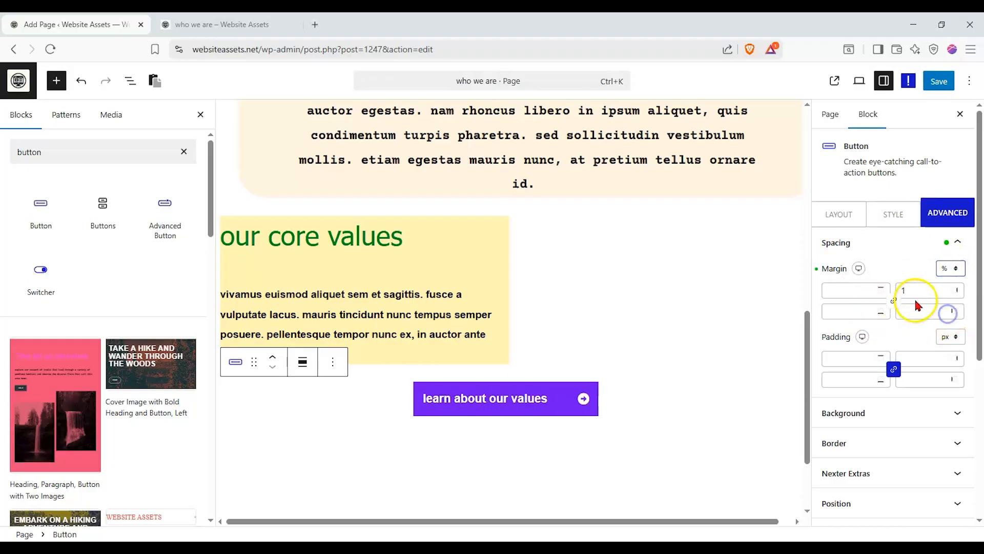
pyautogui.moveTo(915, 297); pyautogui.dragTo(877, 290)
pyautogui.write('50')
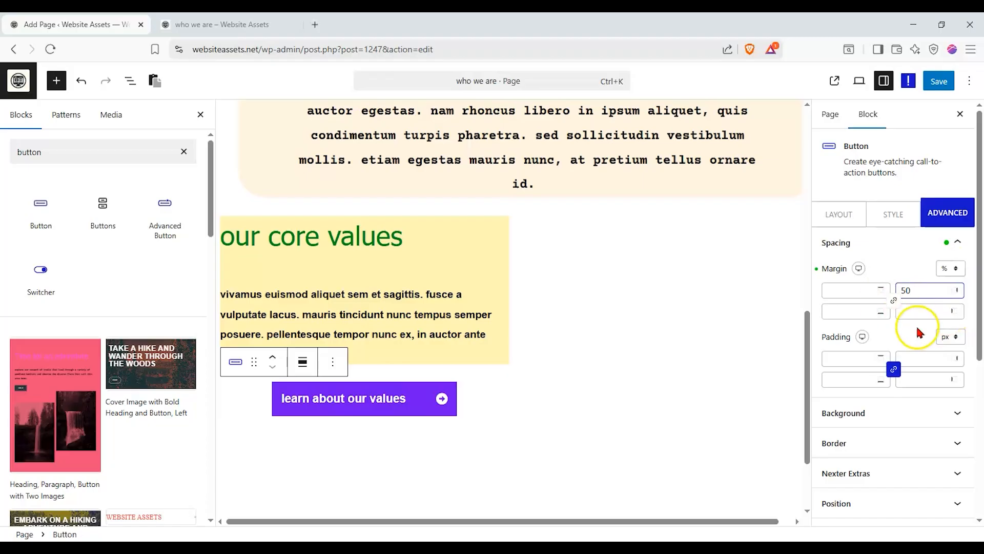
# Move the Button block into the core values container, directly below the paragraph.
pyautogui.click(616, 288)
pyautogui.click(574, 378)
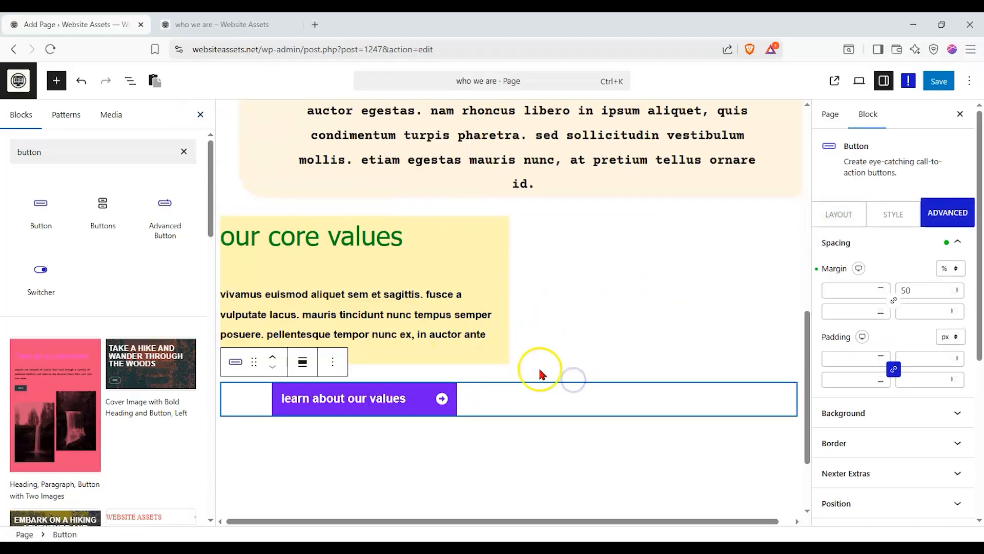
pyautogui.click(549, 345)
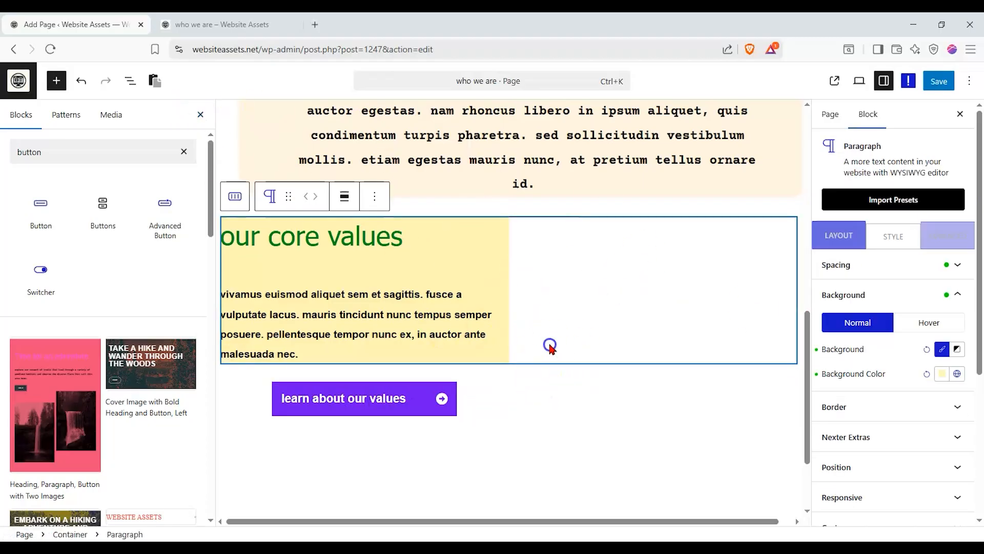
pyautogui.click(132, 81)
pyautogui.moveTo(21, 200); pyautogui.dragTo(49, 213)
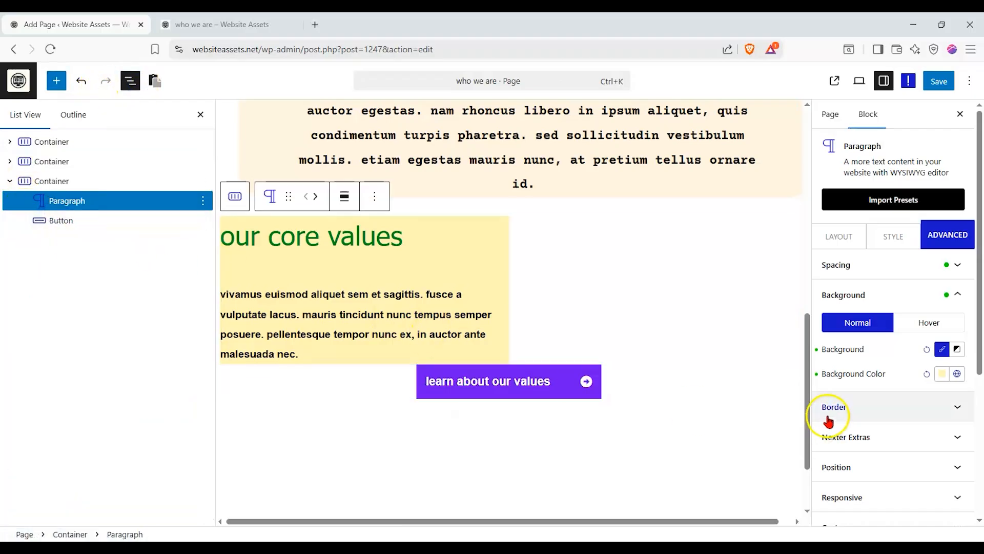
# Set the nested button's right margin to 100 percent.
pyautogui.click(647, 386)
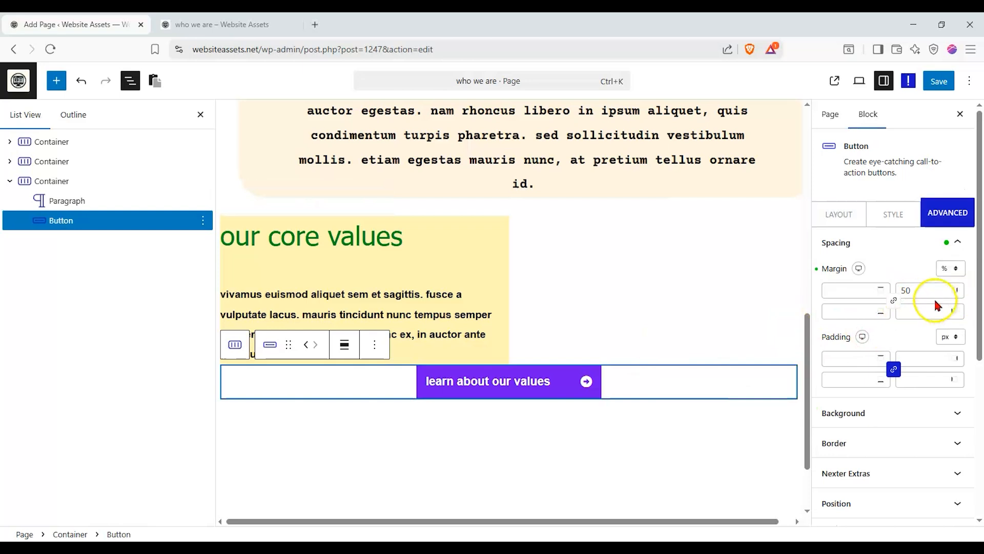
pyautogui.doubleClick(933, 292)
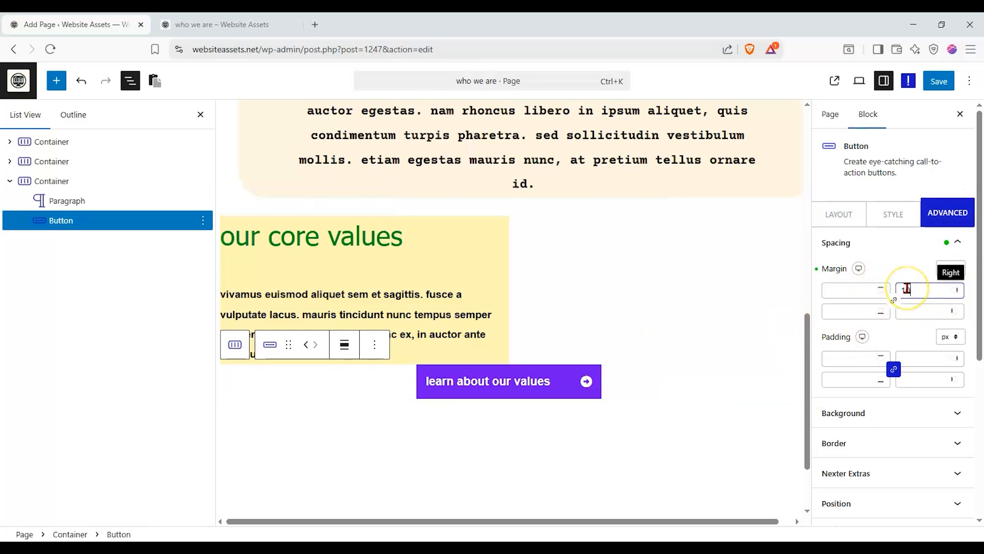
pyautogui.click(950, 268)
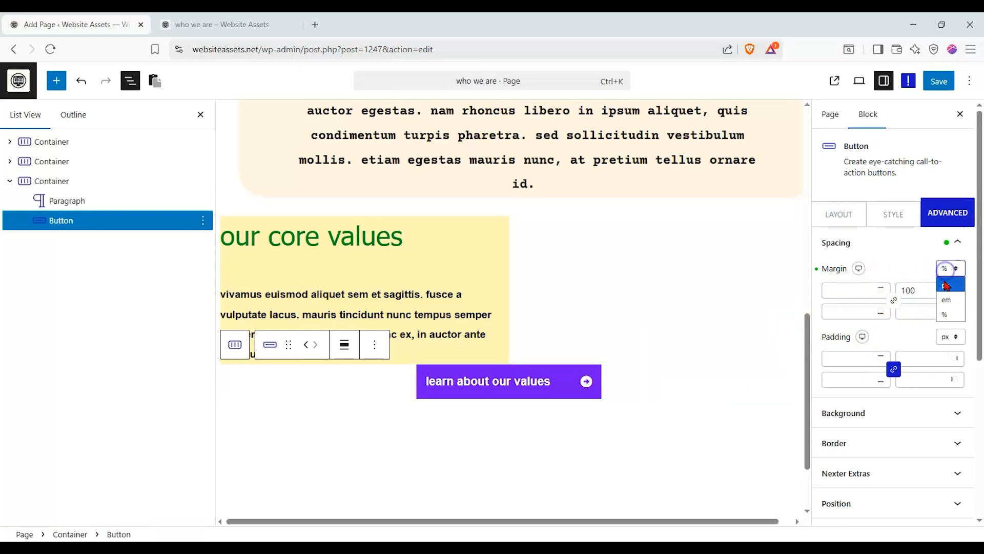
# Left-align the button inside the core values container.
pyautogui.click(847, 225)
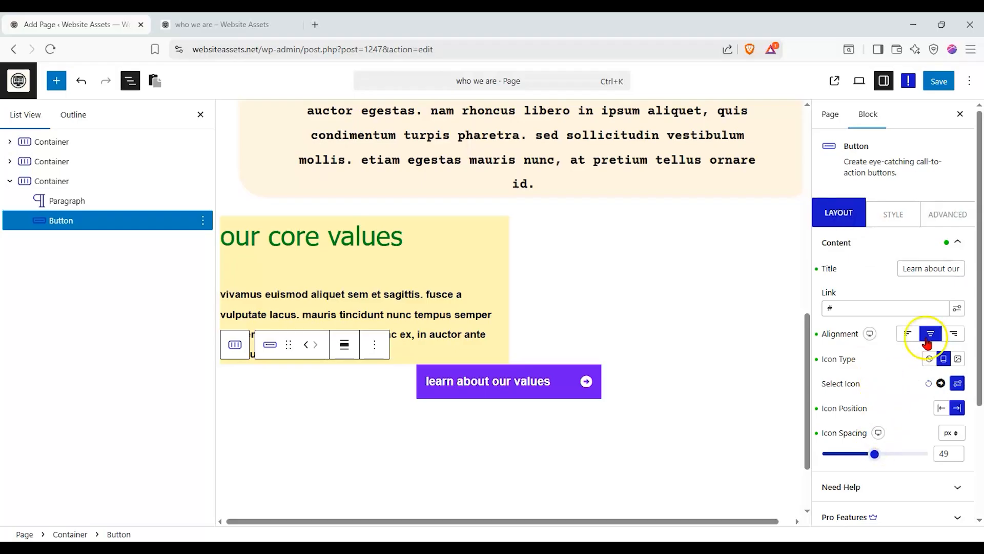
pyautogui.click(907, 334)
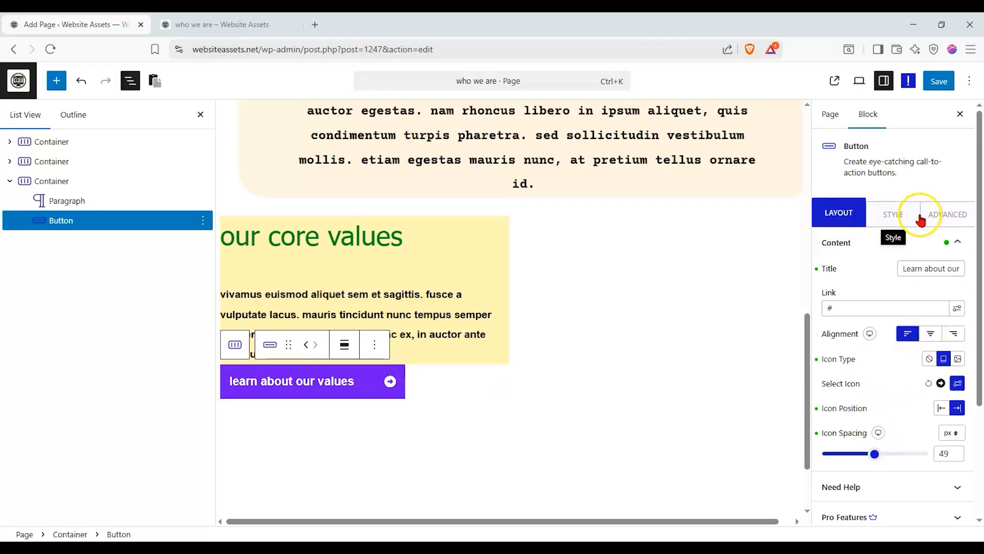
pyautogui.click(588, 320)
pyautogui.click(517, 365)
# Give the core values container a background image, using the library photo of the cross-legged woman in a pale pink top.
pyautogui.click(102, 185)
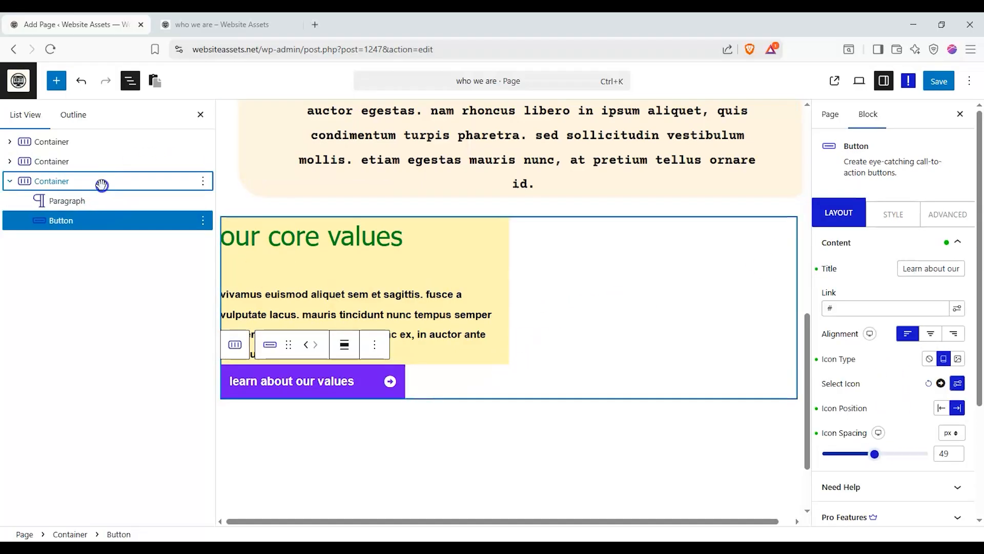
pyautogui.click(874, 214)
pyautogui.click(942, 298)
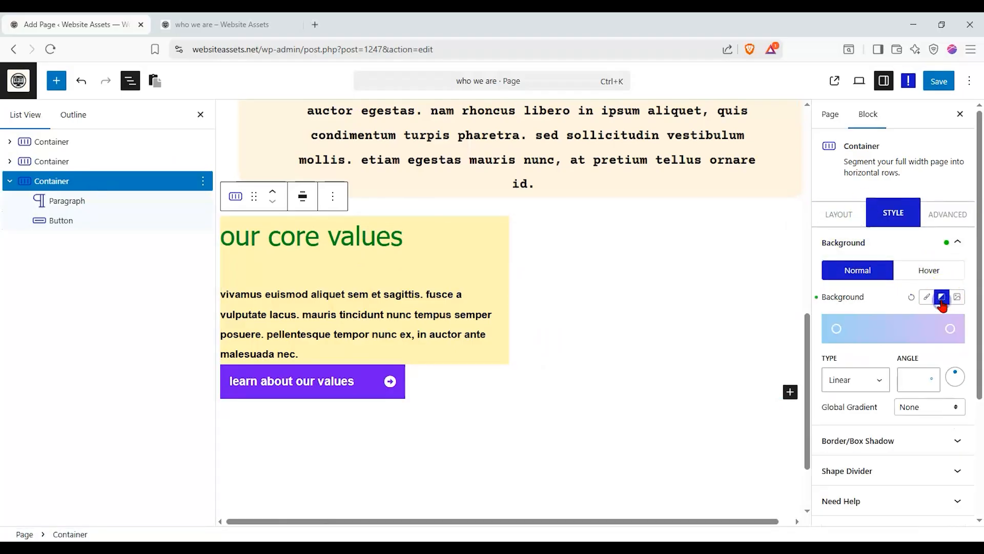
pyautogui.click(957, 298)
pyautogui.click(911, 369)
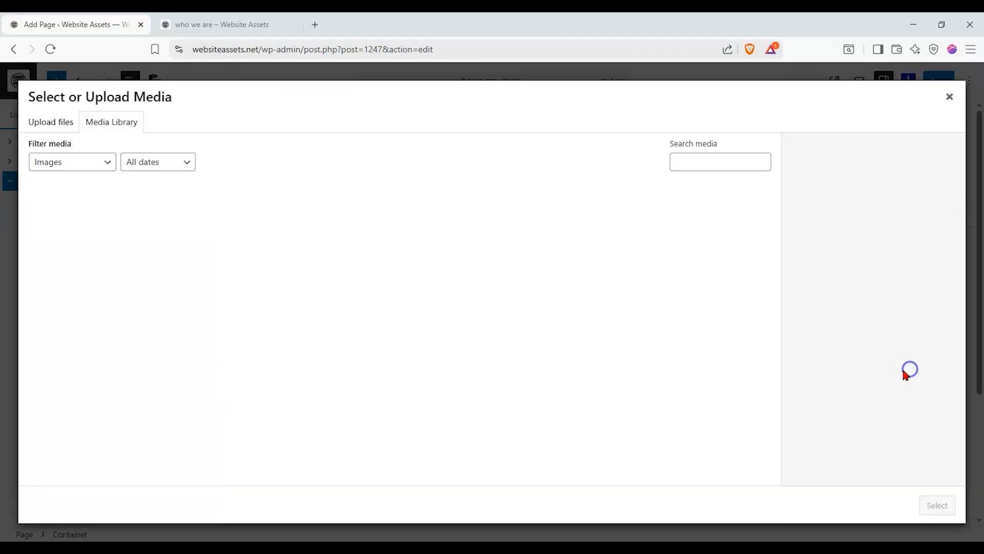
pyautogui.scroll(-5, 521, 391)
pyautogui.scroll(-10, 520, 390)
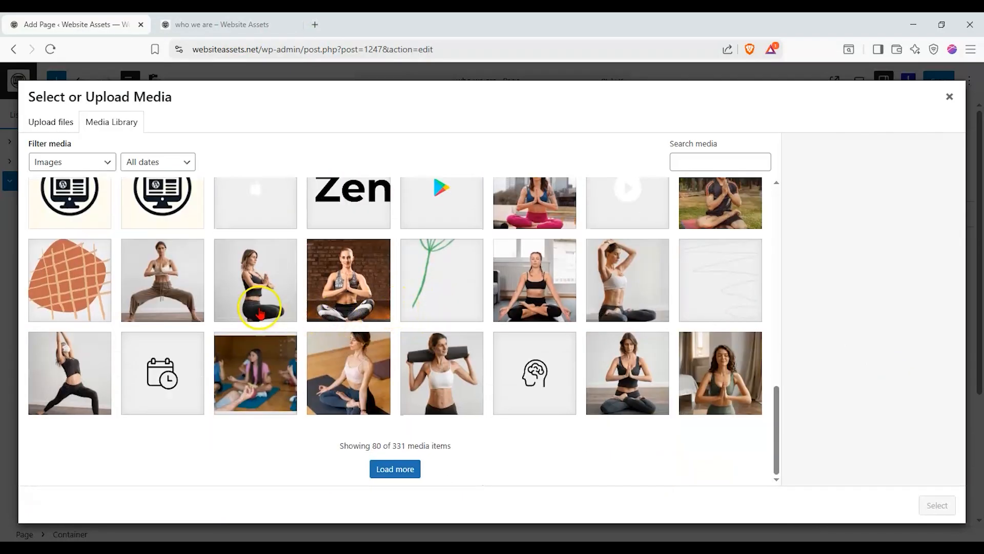
pyautogui.scroll(2, 260, 313)
pyautogui.scroll(-2, 260, 314)
pyautogui.click(354, 357)
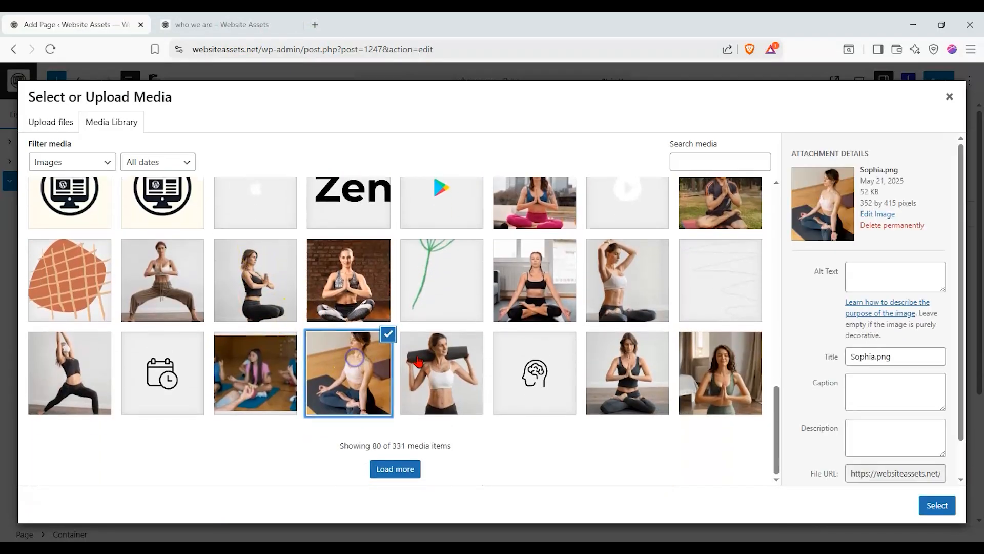
pyautogui.click(937, 506)
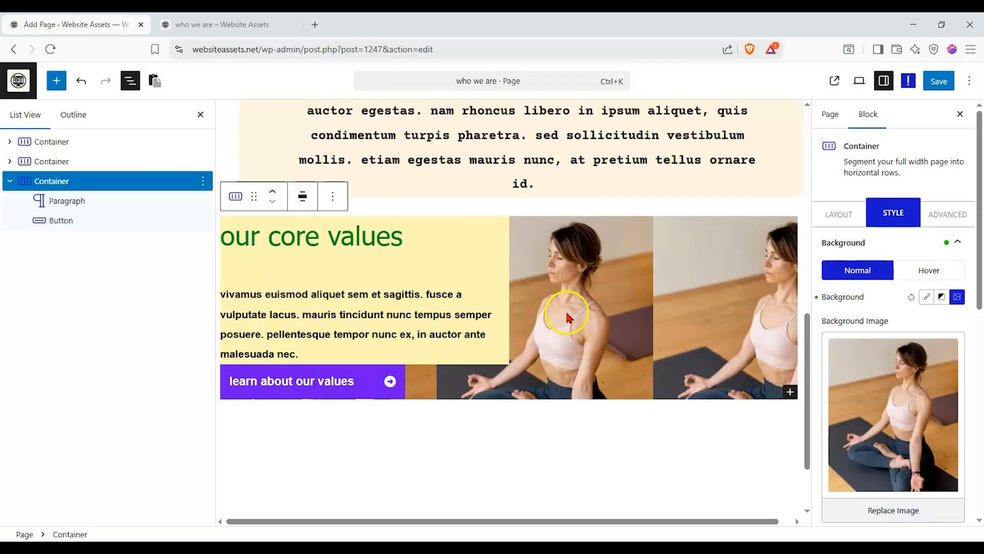
# Set the container's background image attachment to Scroll and its position to Right Center.
pyautogui.scroll(-3, 867, 410)
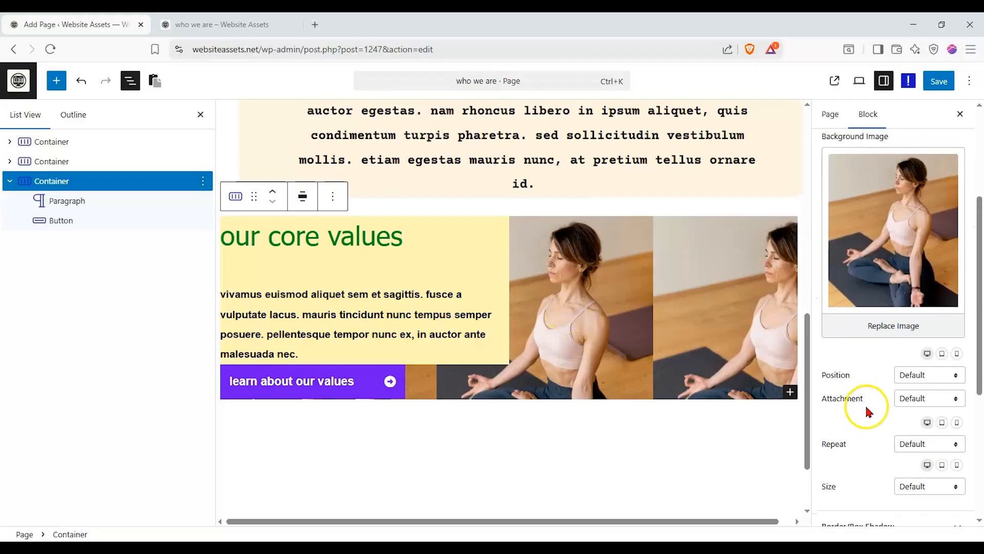
pyautogui.click(929, 399)
pyautogui.click(918, 445)
pyautogui.click(927, 399)
pyautogui.click(920, 419)
pyautogui.click(927, 400)
pyautogui.click(921, 429)
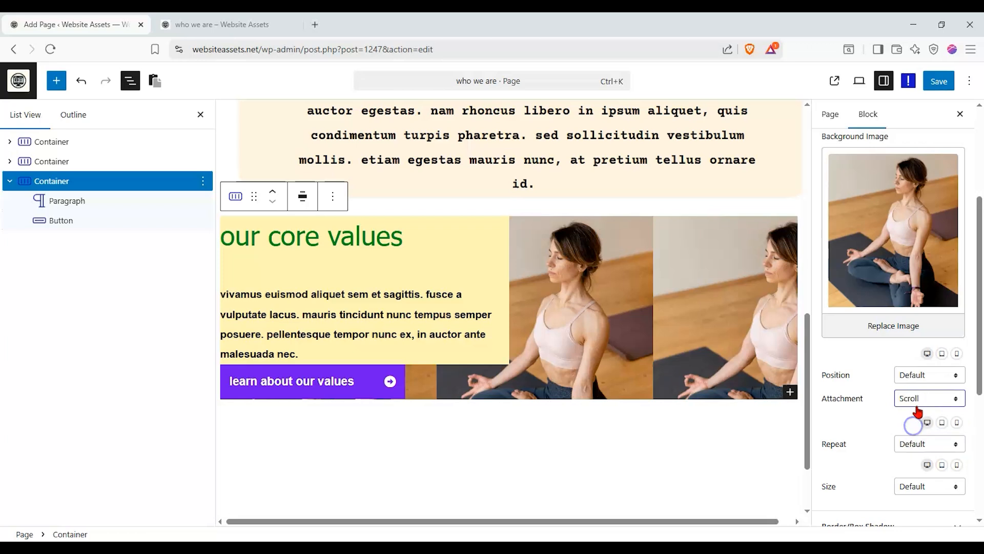
pyautogui.click(929, 375)
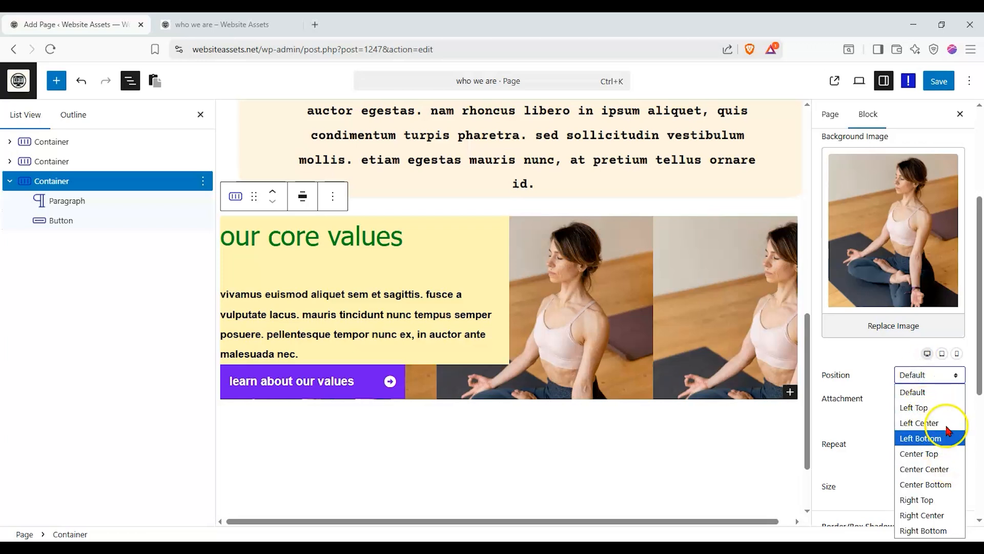
pyautogui.click(936, 515)
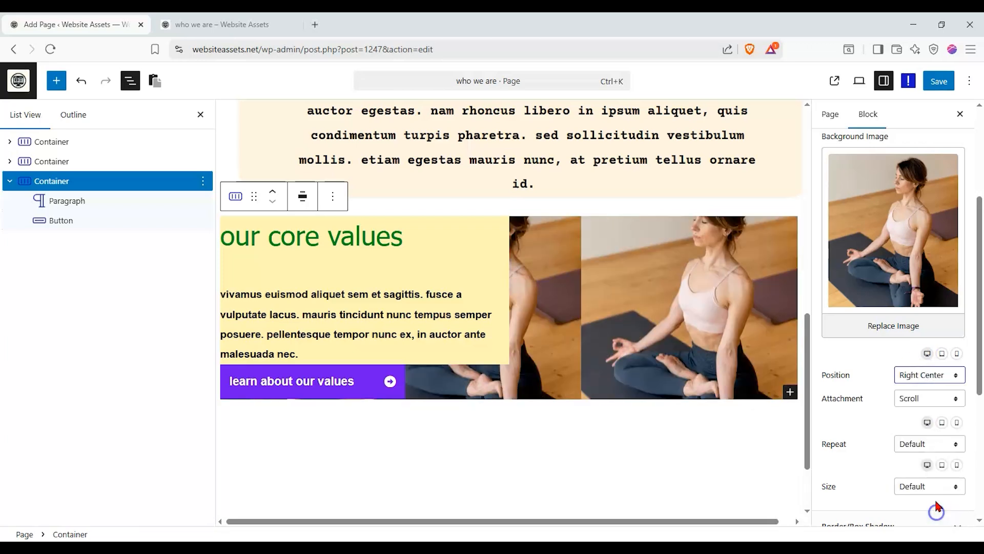
# Set the container's background image size to Auto and its repeat option to No Repeat.
pyautogui.click(919, 495)
pyautogui.click(923, 441)
pyautogui.click(928, 446)
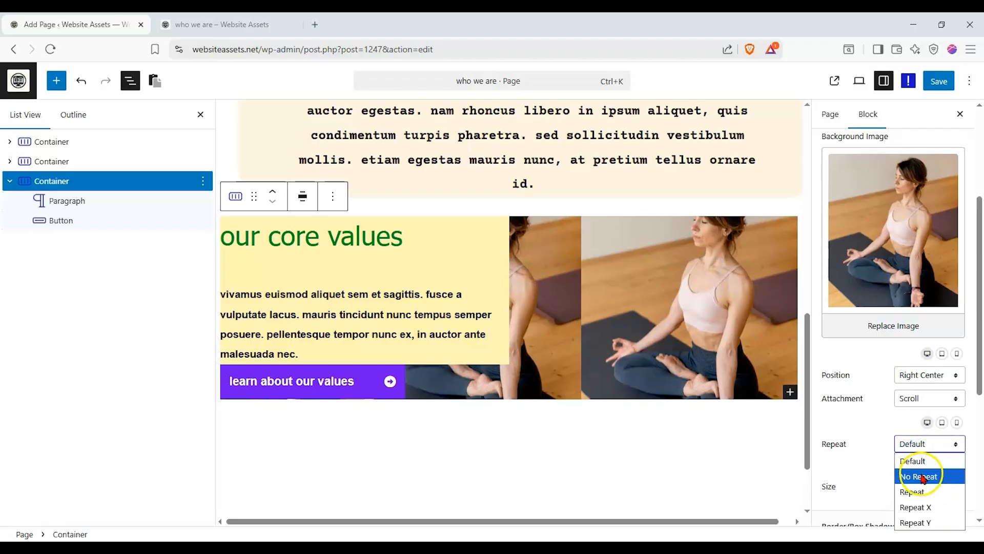
pyautogui.click(921, 475)
# Save the page, then reload the live "who we are" page and check the core values section.
pyautogui.scroll(-3, 897, 440)
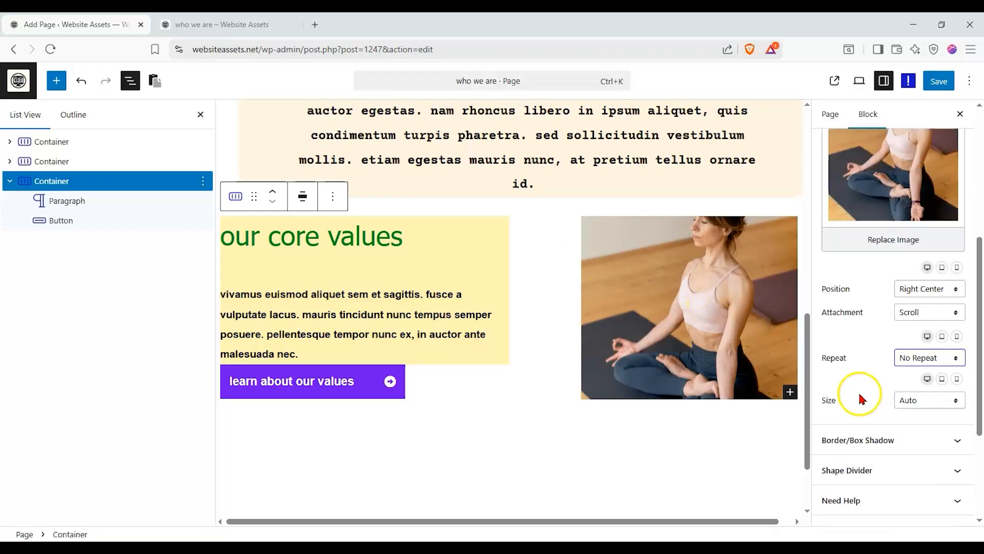
pyautogui.scroll(3, 910, 402)
pyautogui.scroll(3, 911, 402)
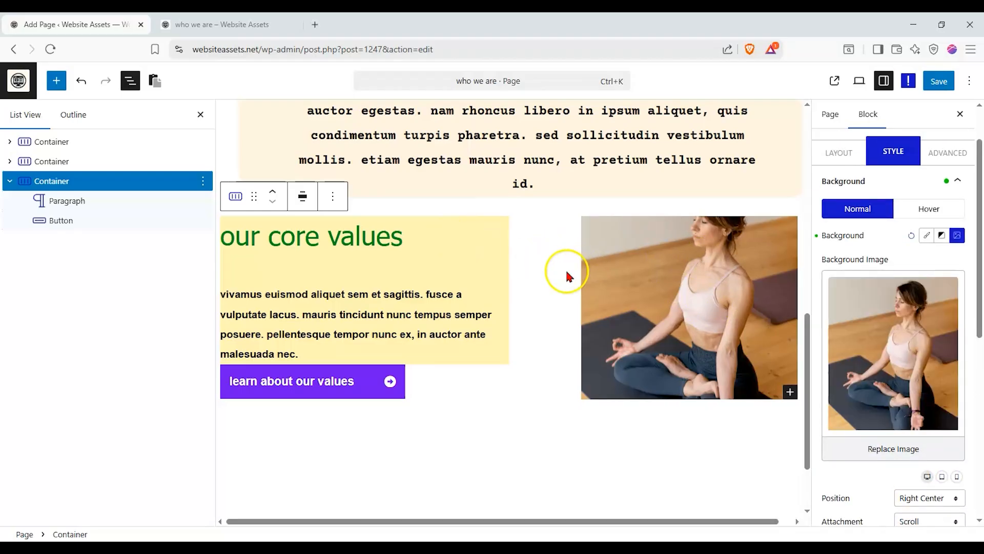
pyautogui.scroll(1, 538, 246)
pyautogui.click(939, 81)
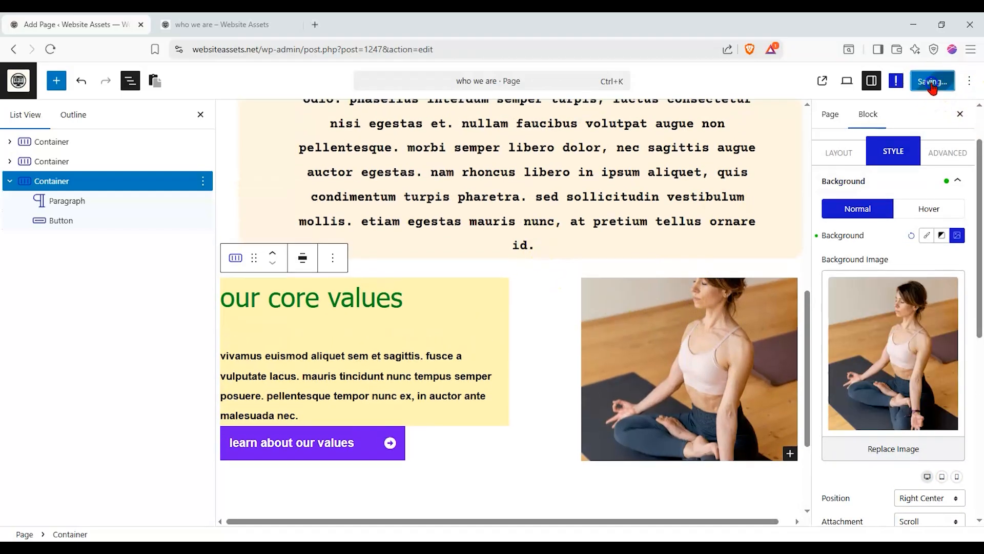
pyautogui.click(215, 24)
pyautogui.click(50, 49)
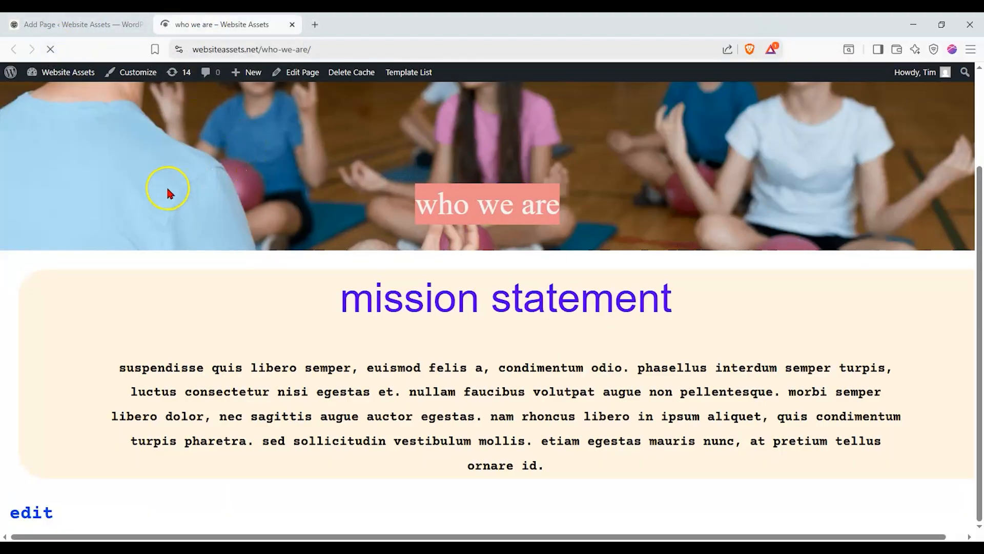
pyautogui.scroll(-6, 156, 195)
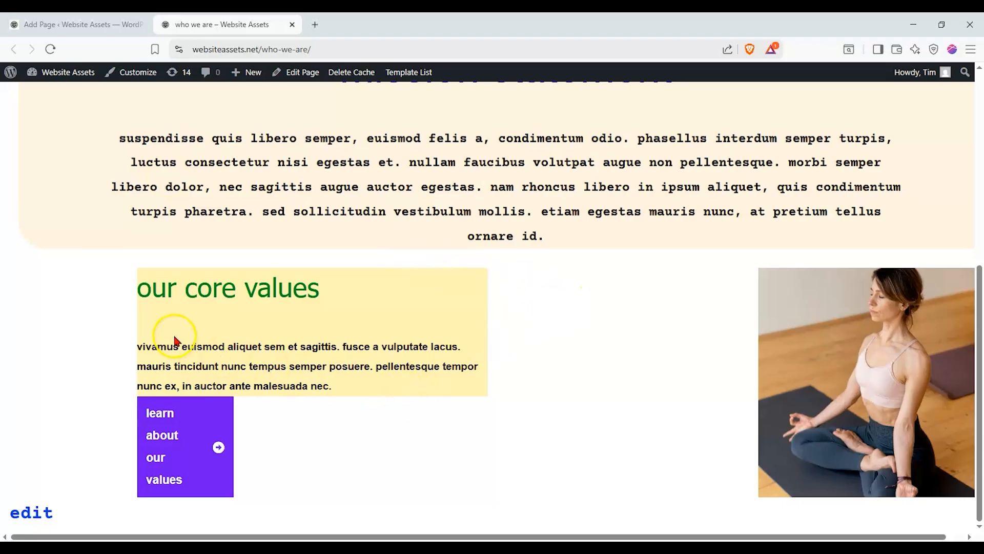
# Return to the page editor and clear the "learn about our values" button's right margin.
pyautogui.click(115, 25)
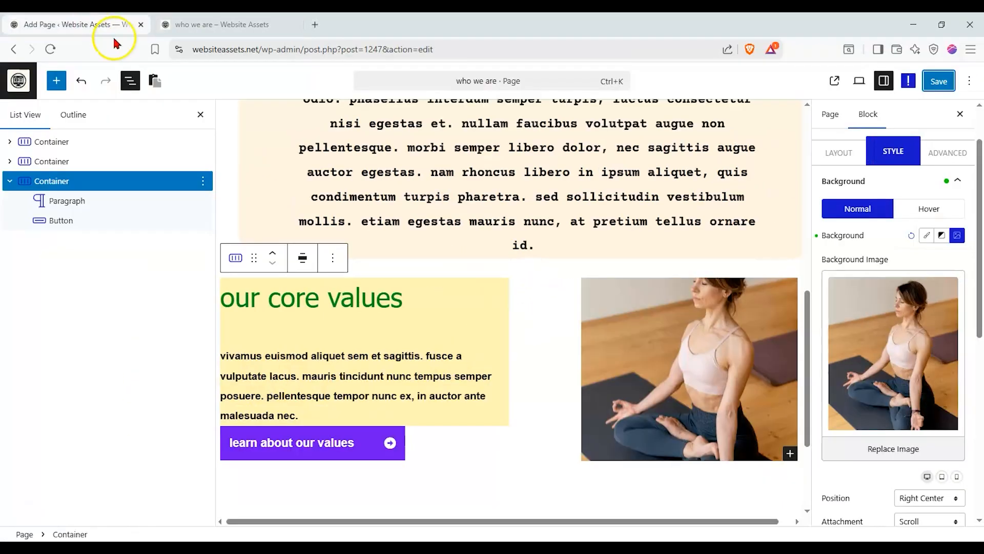
pyautogui.click(381, 433)
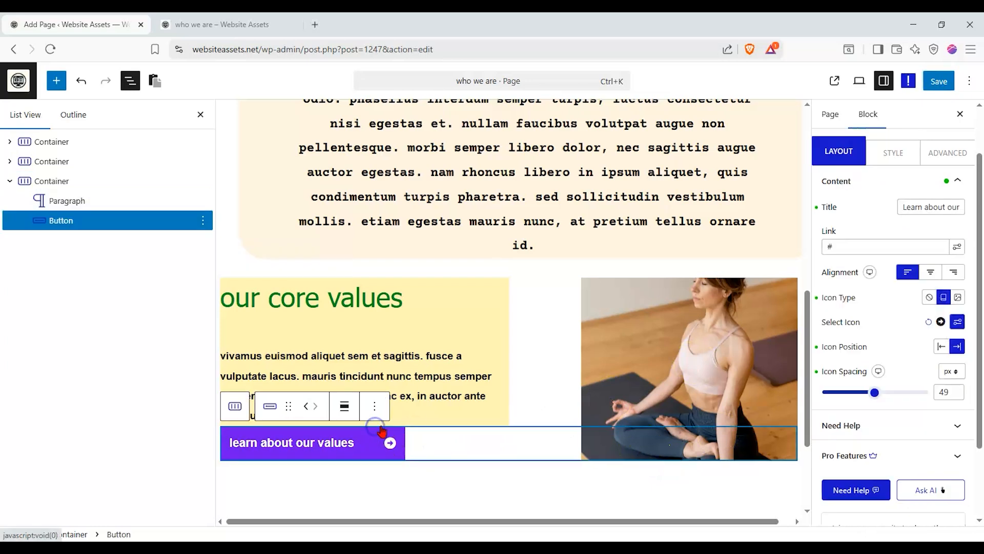
pyautogui.click(945, 152)
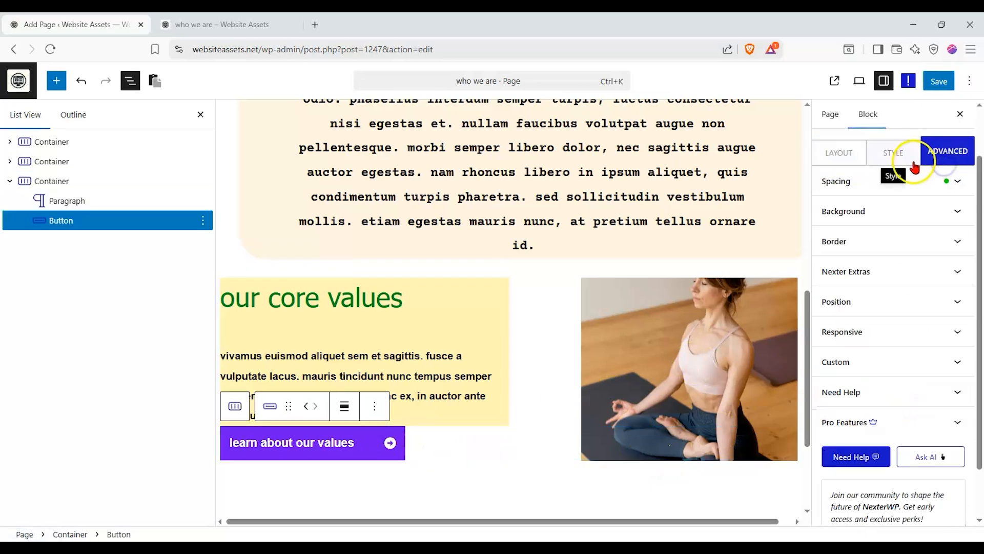
pyautogui.click(923, 182)
pyautogui.click(949, 209)
pyautogui.click(950, 211)
pyautogui.moveTo(945, 225); pyautogui.dragTo(840, 223)
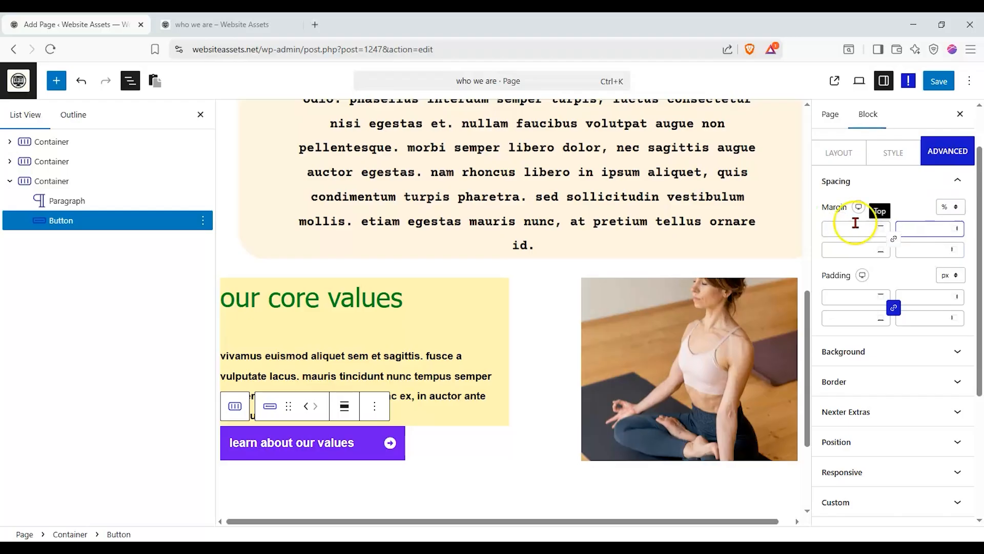
# Save the margin change and reload the live page to check the button.
pyautogui.click(938, 81)
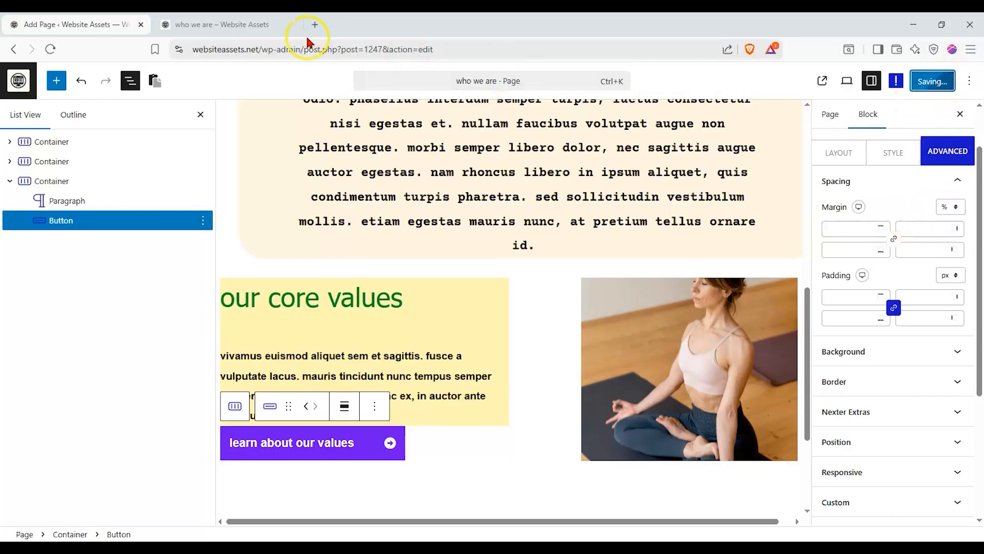
pyautogui.click(255, 25)
pyautogui.click(52, 50)
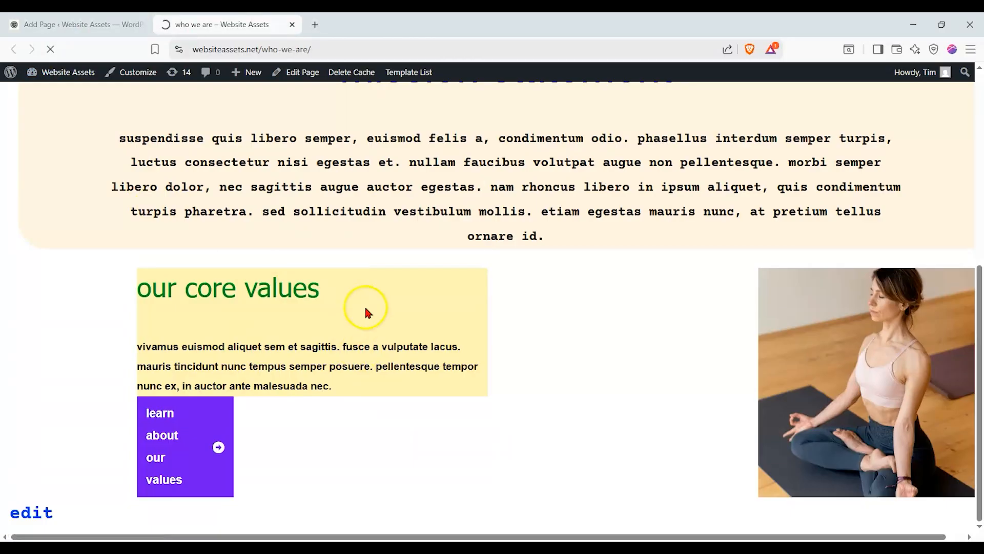
# Review the live "who we are" page from the banner through the mission statement to the core values section.
pyautogui.scroll(7, 440, 380)
pyautogui.scroll(-5, 445, 374)
pyautogui.scroll(3, 445, 375)
pyautogui.scroll(-1, 441, 371)
pyautogui.scroll(2, 285, 325)
pyautogui.scroll(-1, 285, 318)
pyautogui.scroll(-4, 237, 234)
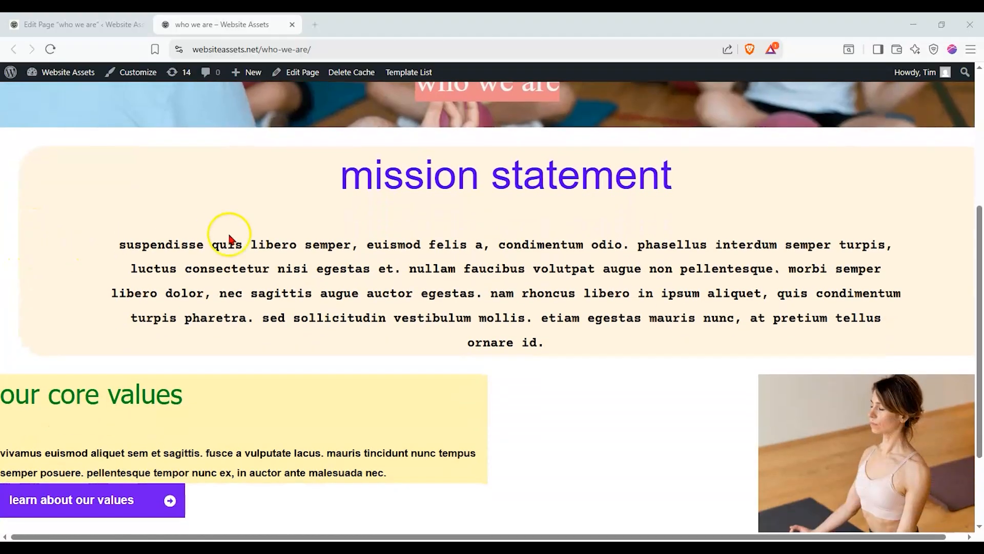
pyautogui.scroll(5, 418, 252)
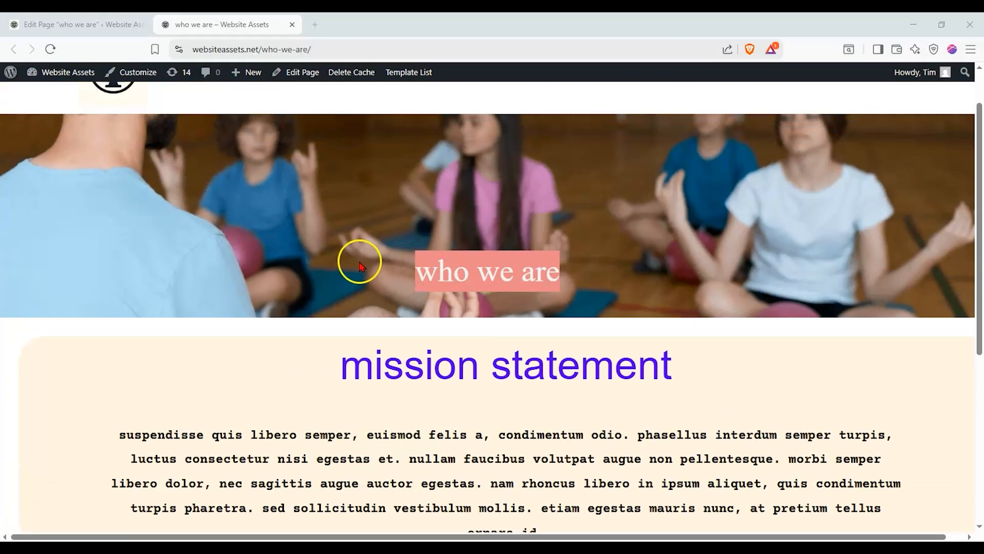
pyautogui.scroll(1, 360, 266)
pyautogui.scroll(-1, 352, 264)
# Expand all containers in the editor's block list to examine the page structure, and compare it with the live core values section.
pyautogui.click(92, 31)
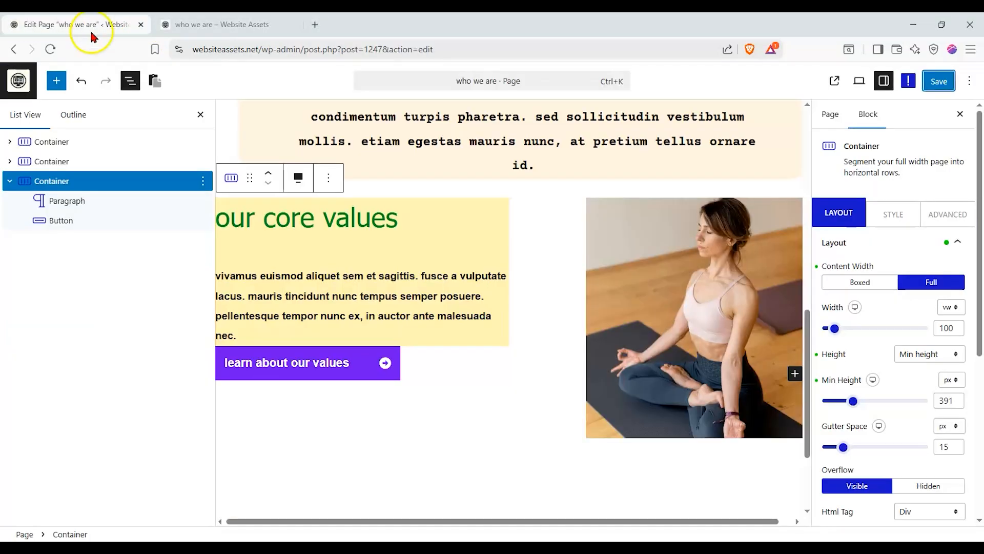
pyautogui.click(10, 161)
pyautogui.click(8, 142)
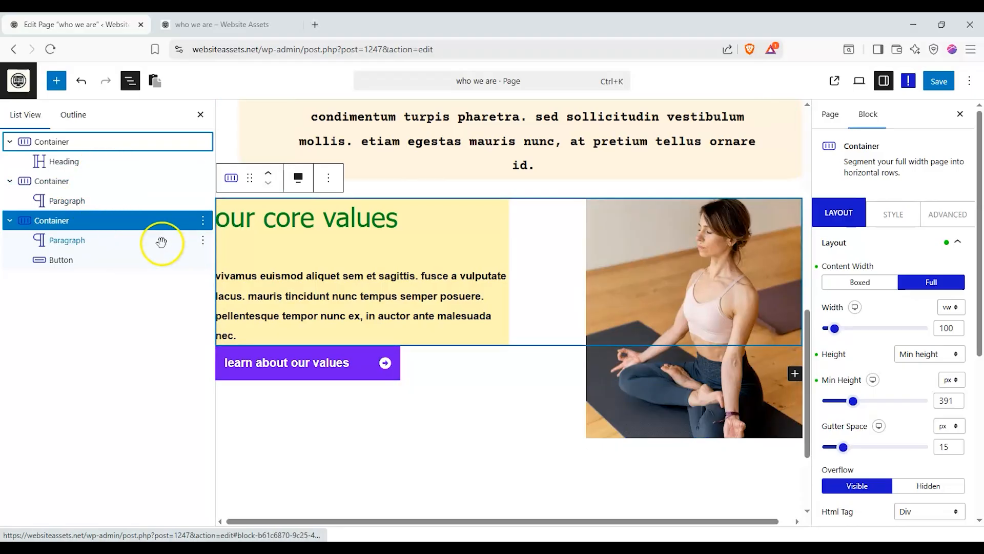
pyautogui.click(120, 213)
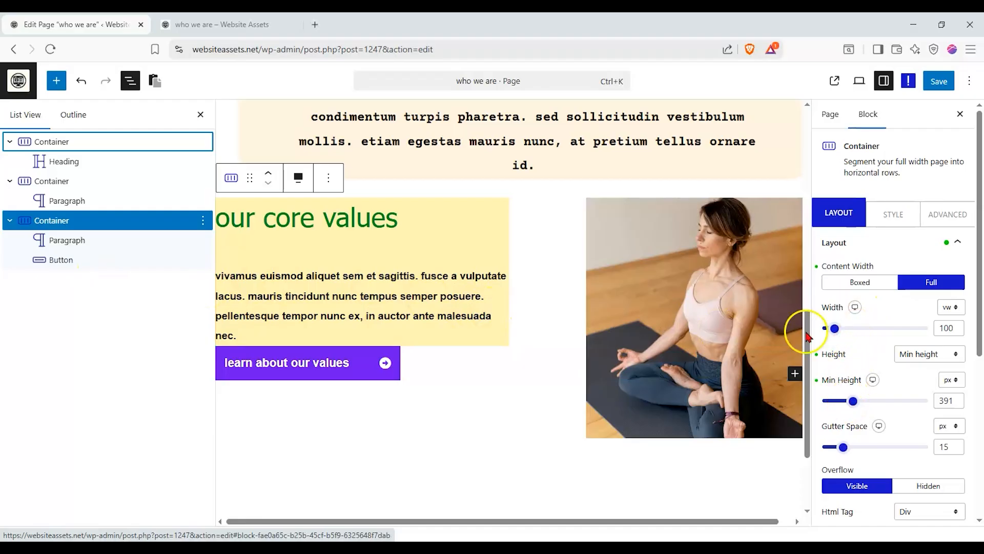
pyautogui.click(226, 24)
pyautogui.scroll(-5, 222, 205)
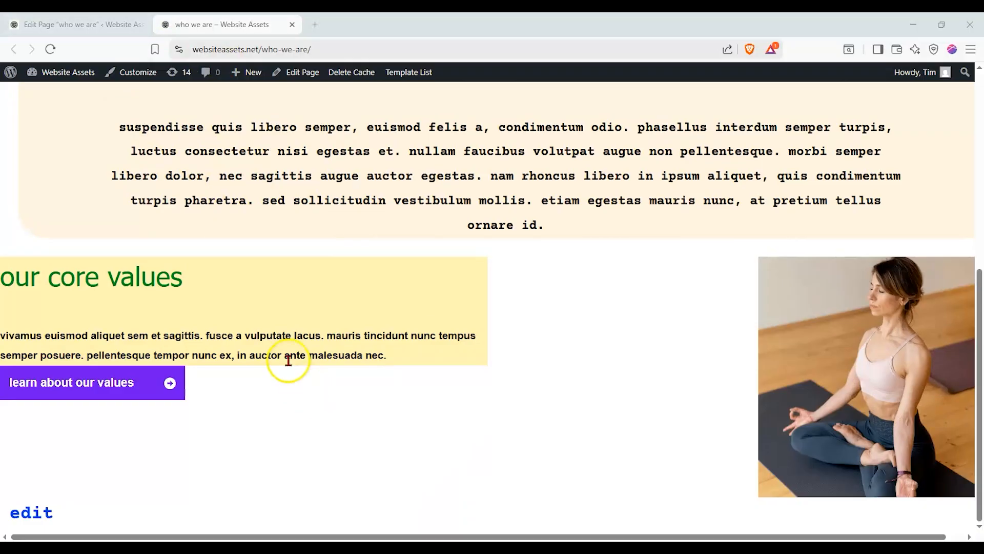
# Return to the page editor and add a single-column Flexbox container below the core values section.
pyautogui.click(114, 34)
pyautogui.scroll(-3, 526, 355)
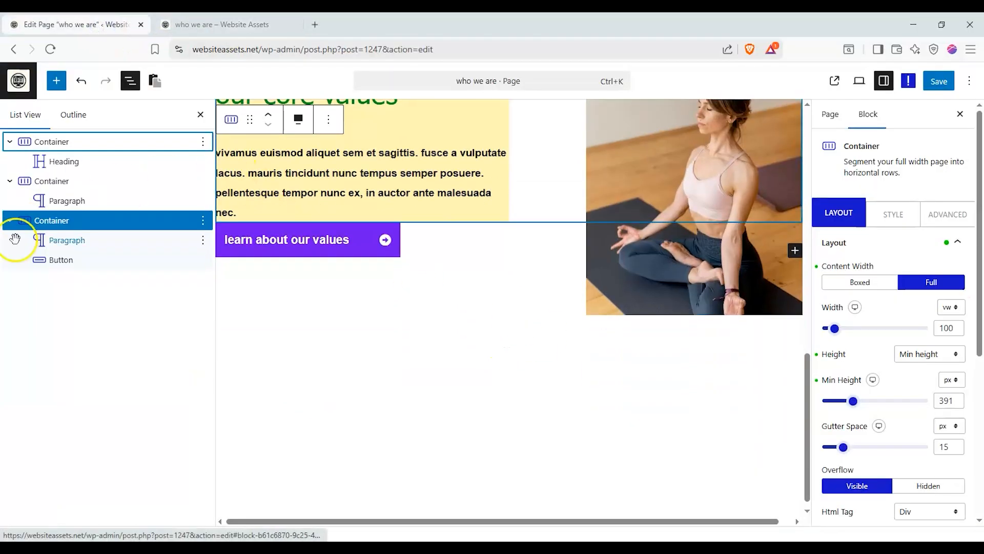
pyautogui.click(56, 82)
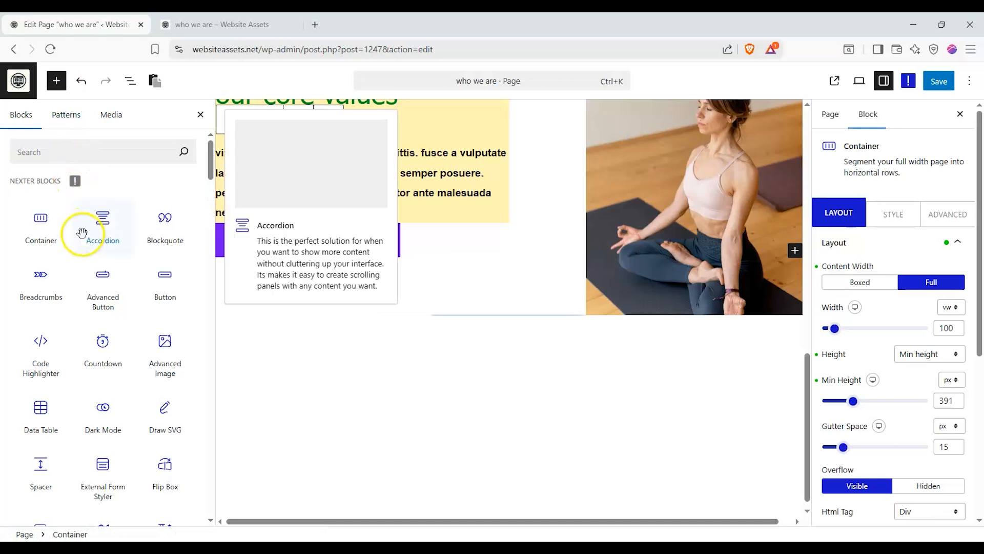
pyautogui.scroll(-2, 81, 241)
pyautogui.scroll(2, 80, 241)
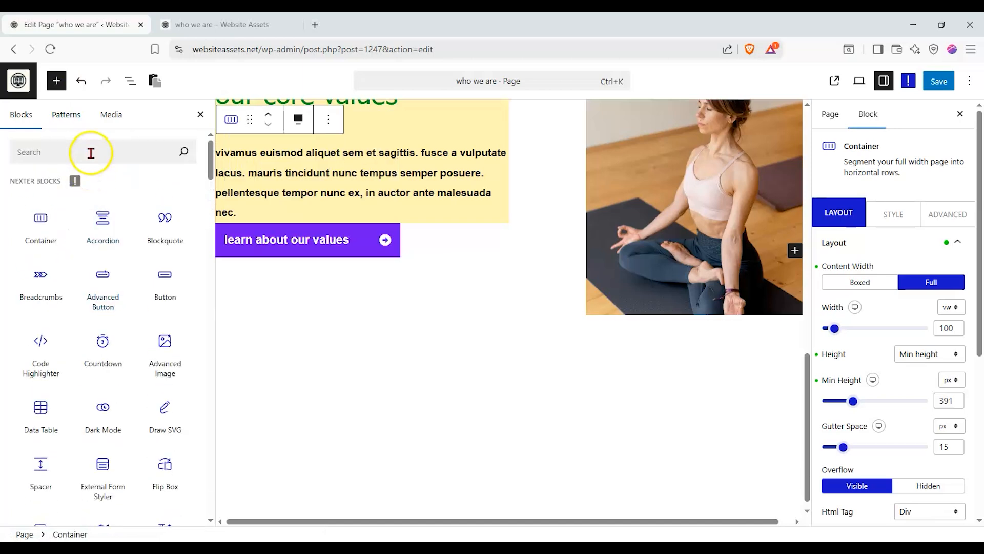
pyautogui.click(40, 220)
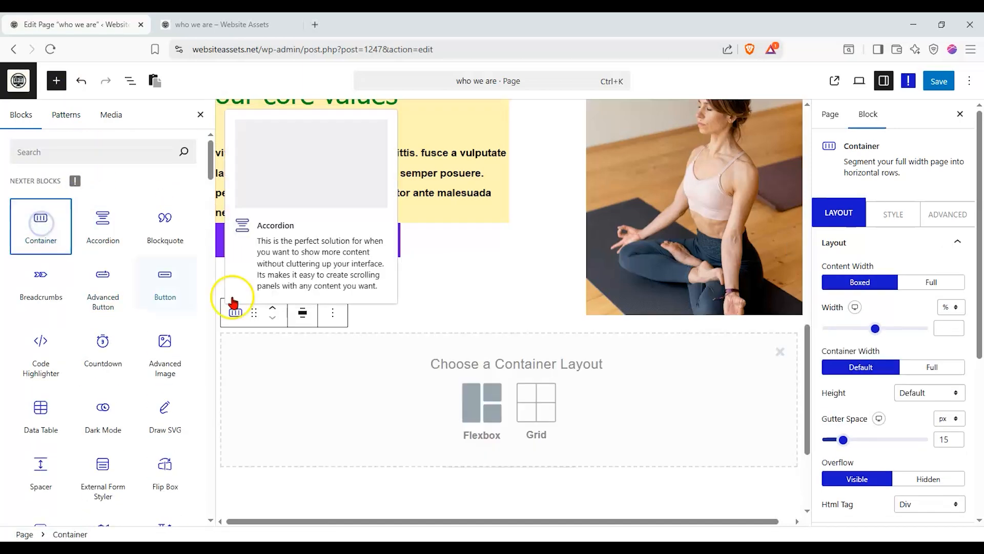
pyautogui.click(471, 401)
pyautogui.click(390, 399)
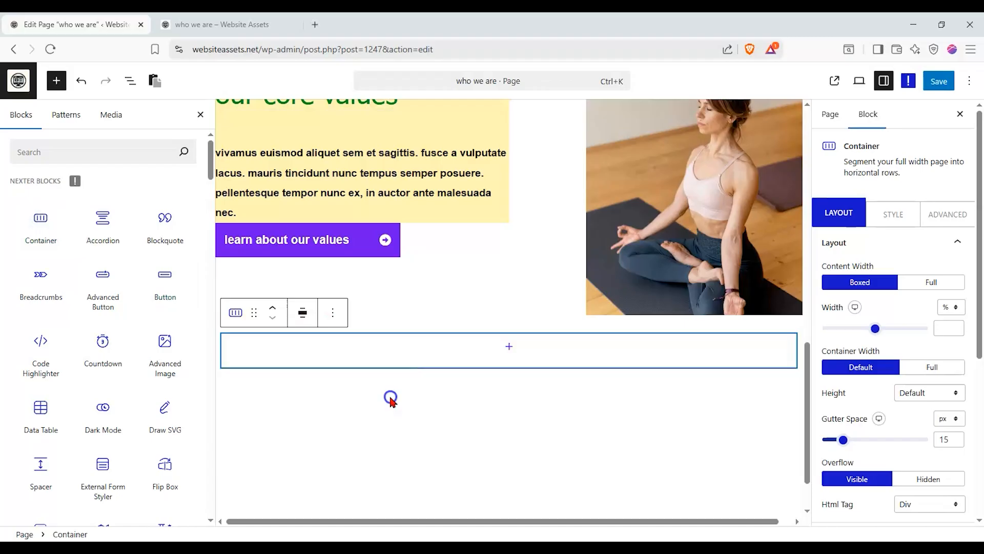
# Search the blocks for "tea", place a Team Member block in the new container and add two more members.
pyautogui.click(92, 152)
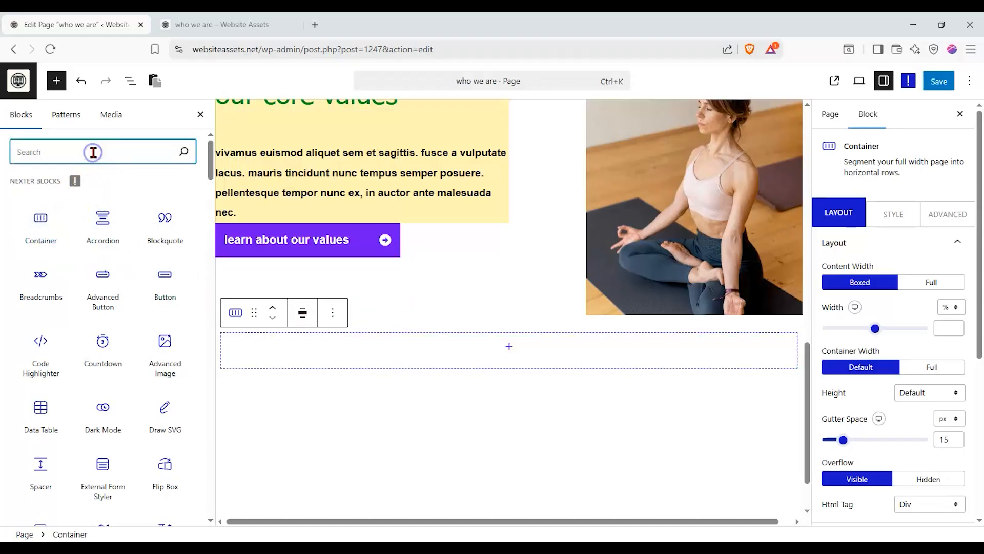
pyautogui.write('tea')
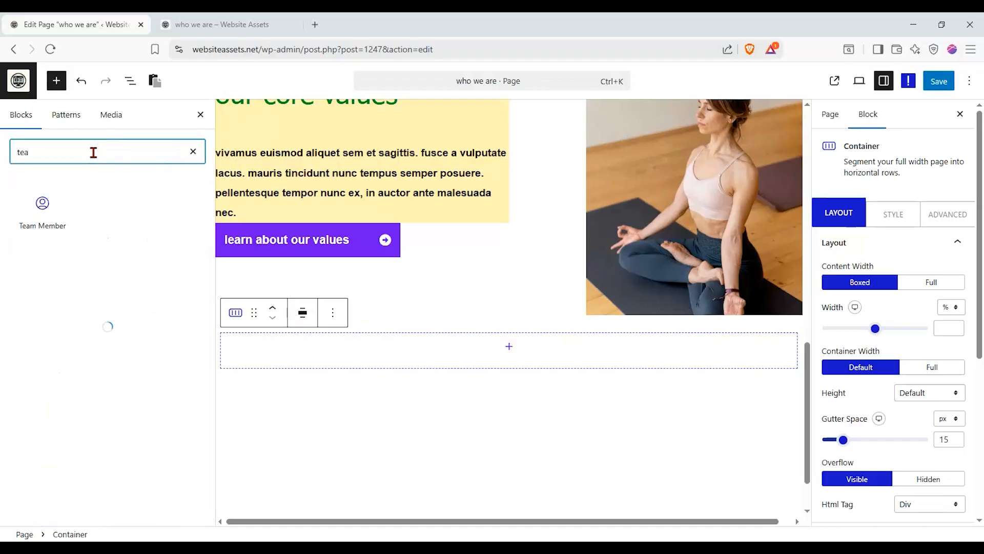
pyautogui.moveTo(48, 222); pyautogui.dragTo(488, 330)
pyautogui.click(372, 390)
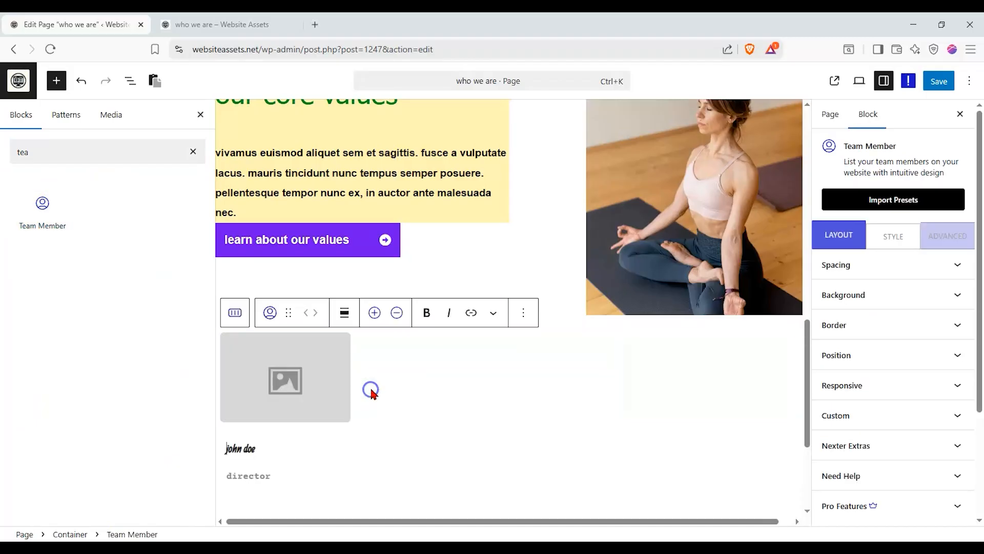
pyautogui.click(375, 313)
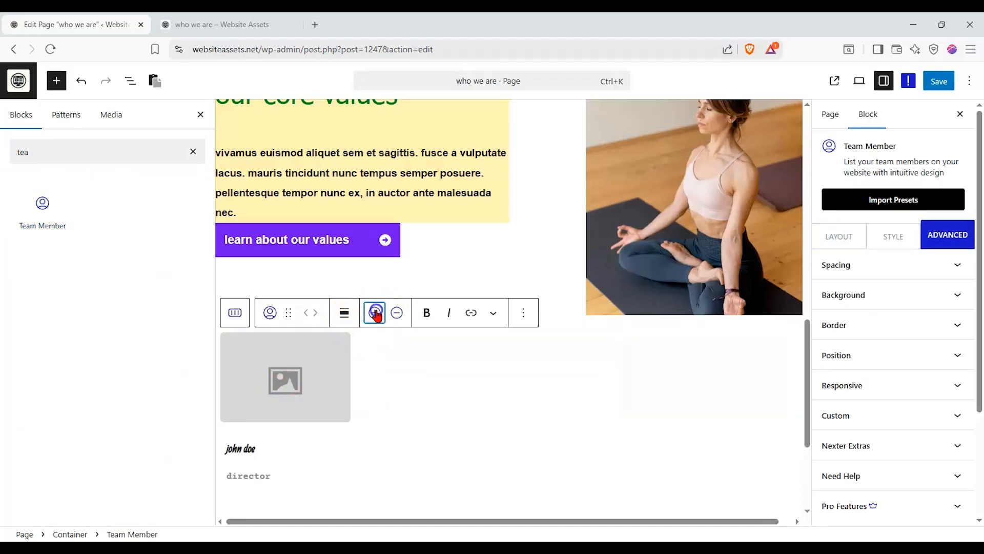
pyautogui.click(376, 314)
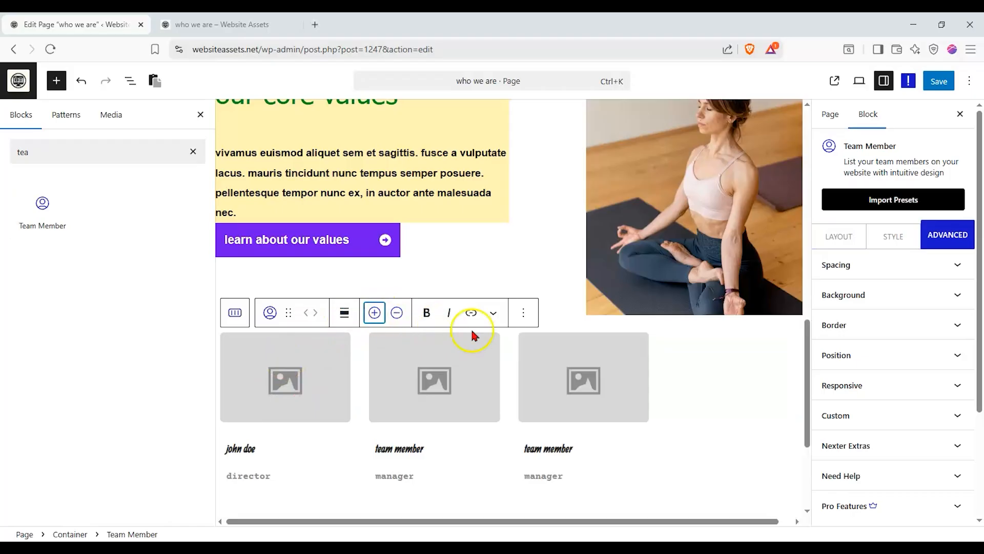
# Center the content alignment of the Team Member block.
pyautogui.click(840, 238)
pyautogui.scroll(-5, 892, 359)
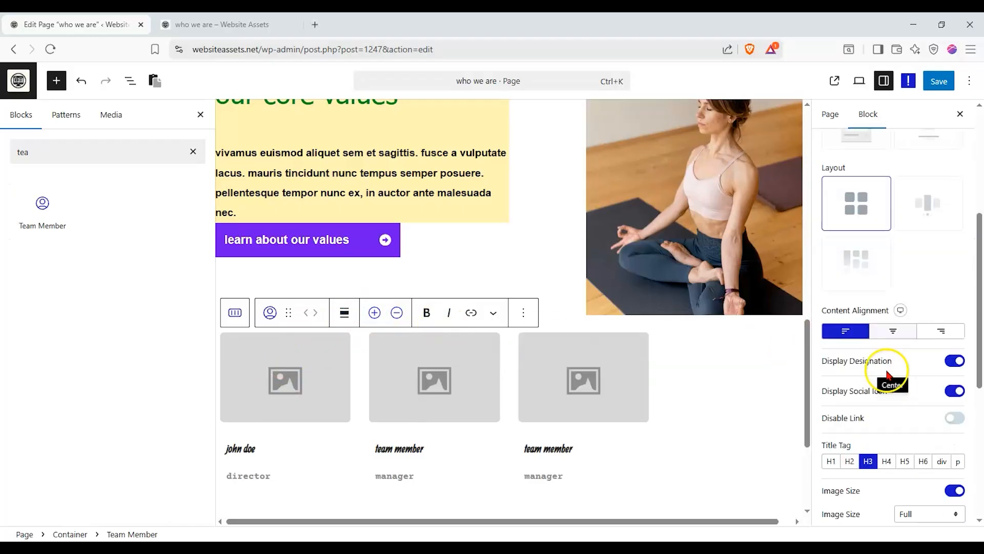
pyautogui.click(892, 277)
pyautogui.scroll(-4, 890, 312)
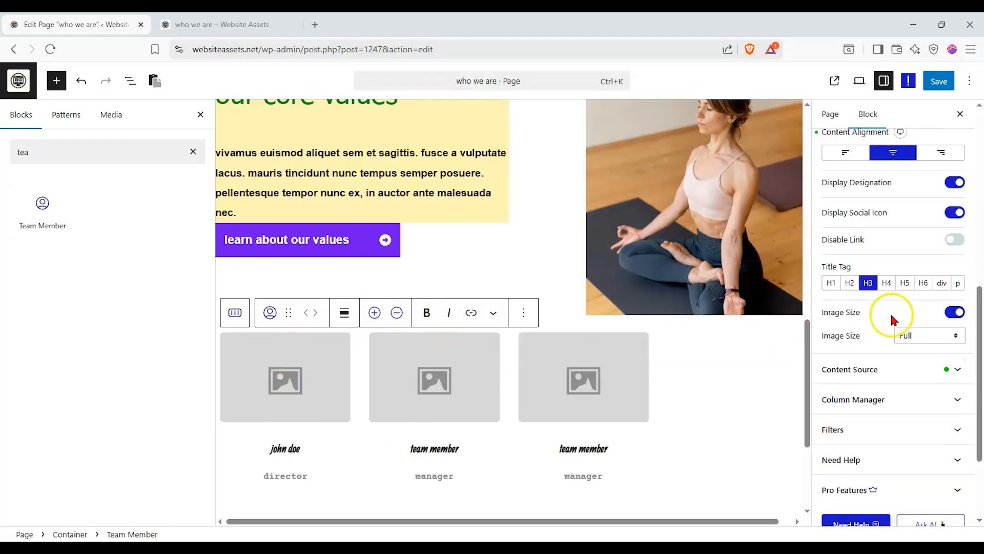
# Set the row alignment of the container holding the team members to center in its flex properties.
pyautogui.click(733, 353)
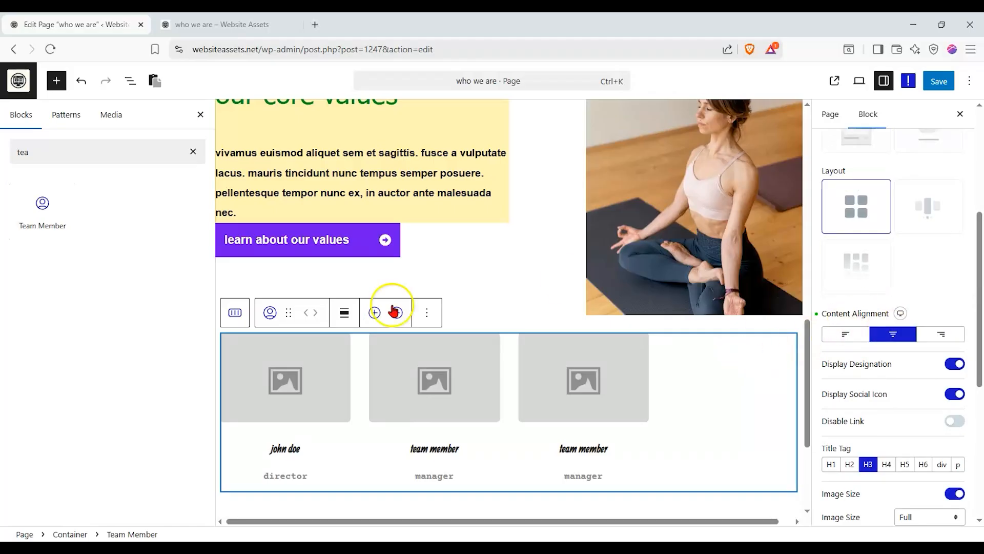
pyautogui.click(130, 80)
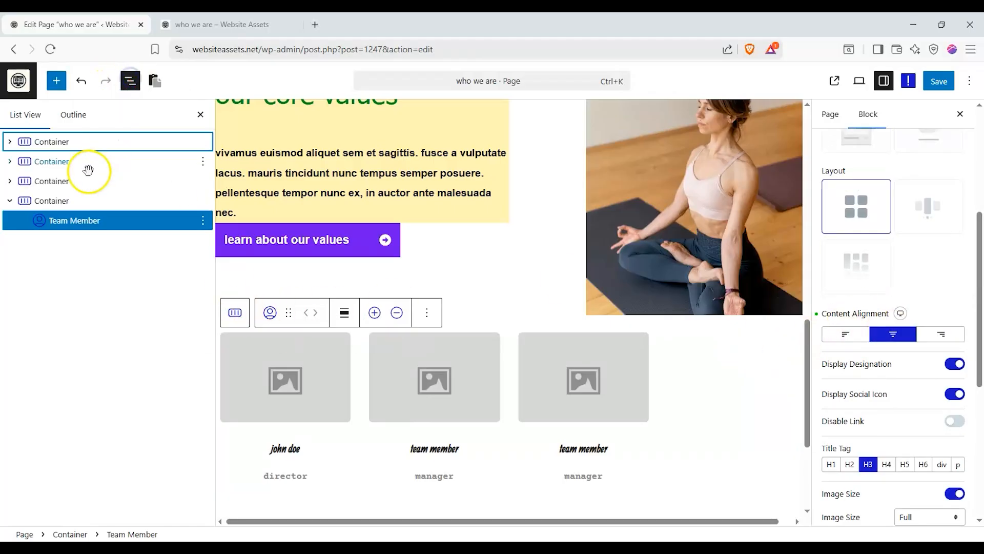
pyautogui.click(77, 200)
pyautogui.scroll(2, 874, 218)
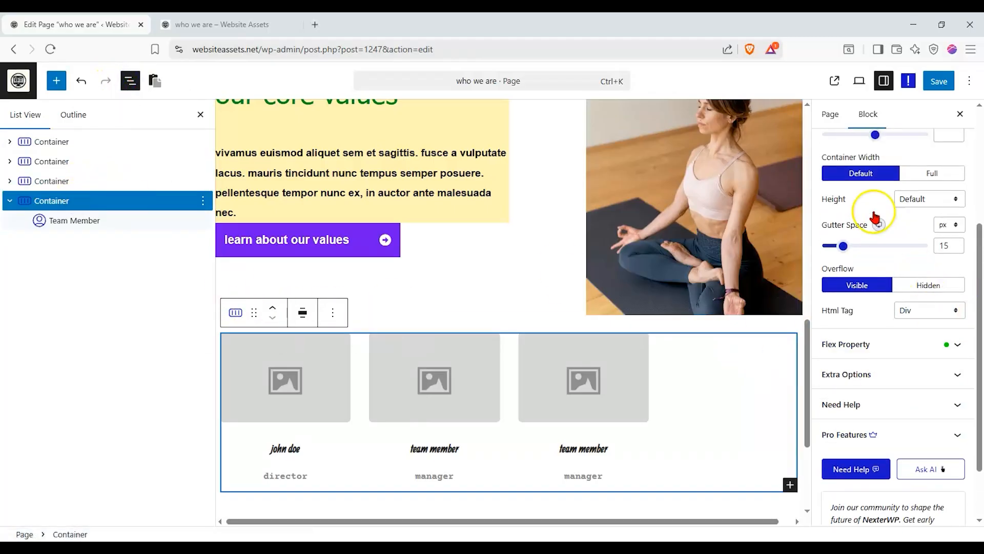
pyautogui.click(893, 345)
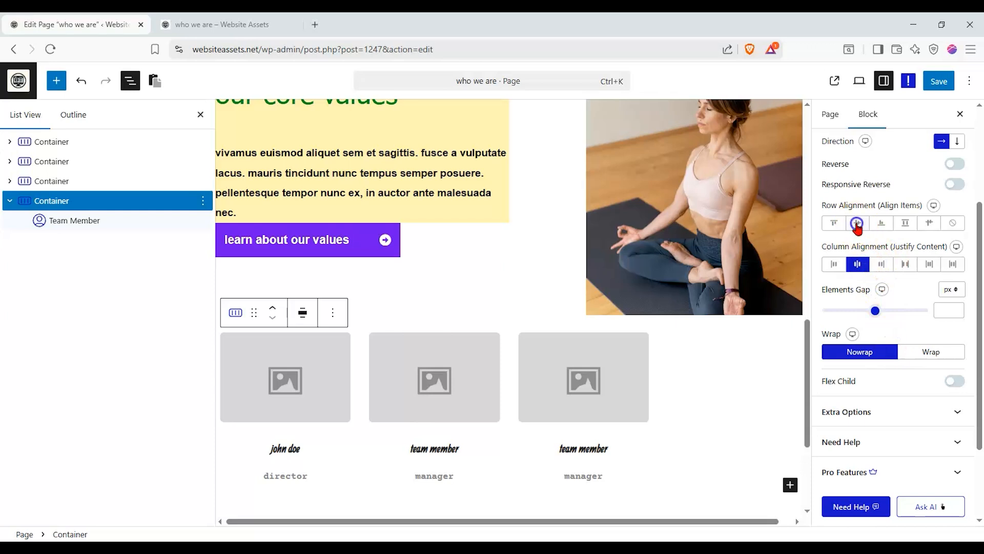
# Look through the Team Member block's content source, spacing and style settings for a way to position the members.
pyautogui.click(668, 395)
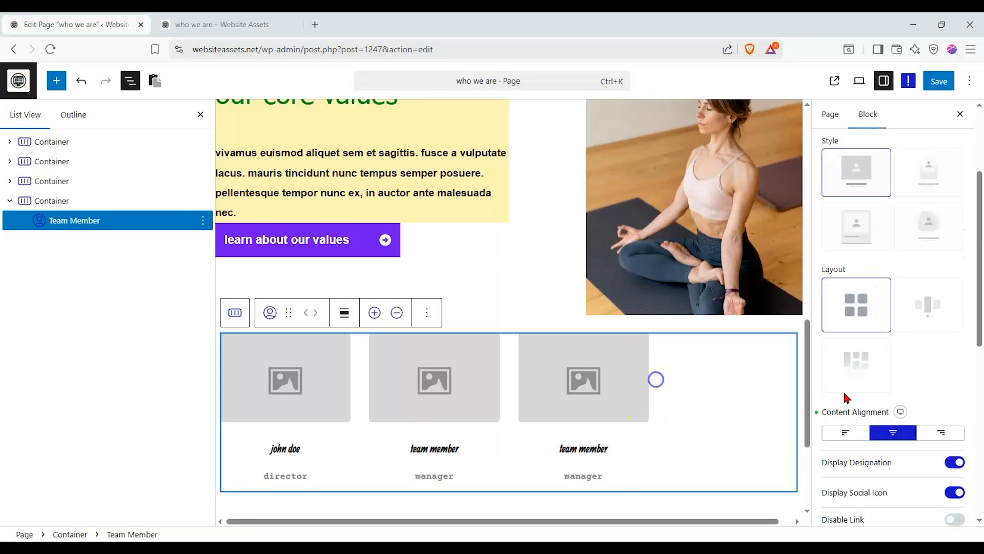
pyautogui.scroll(-6, 882, 390)
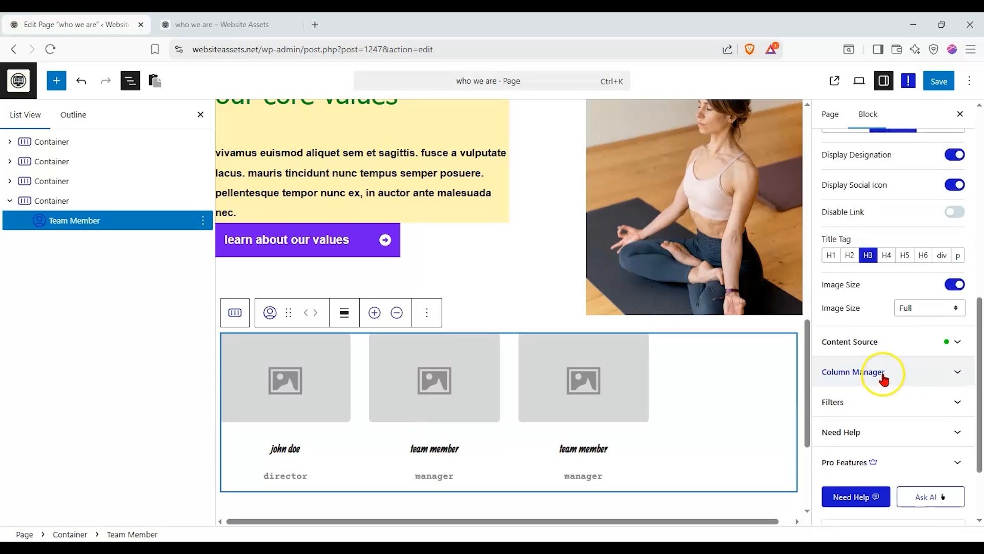
pyautogui.click(901, 343)
pyautogui.scroll(5, 901, 336)
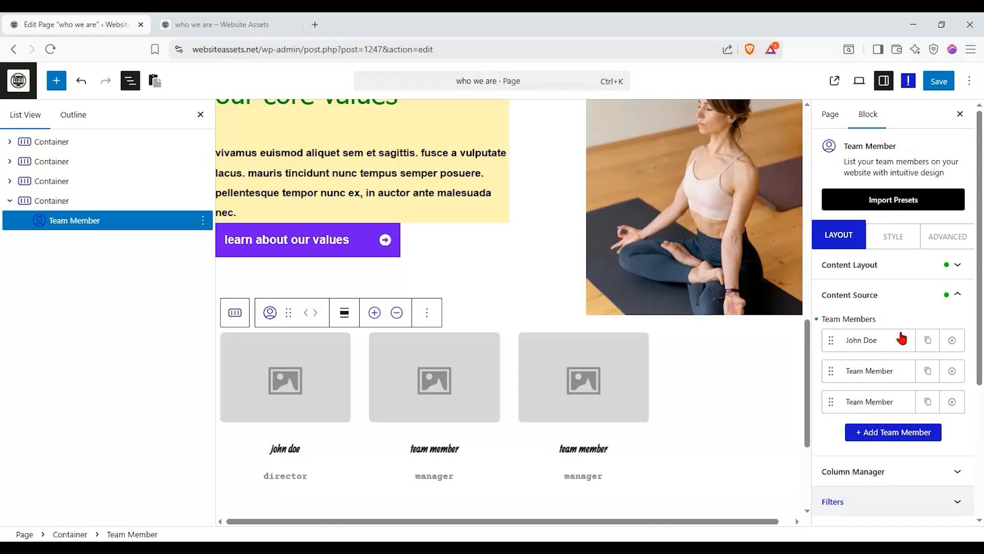
pyautogui.click(946, 245)
pyautogui.click(897, 264)
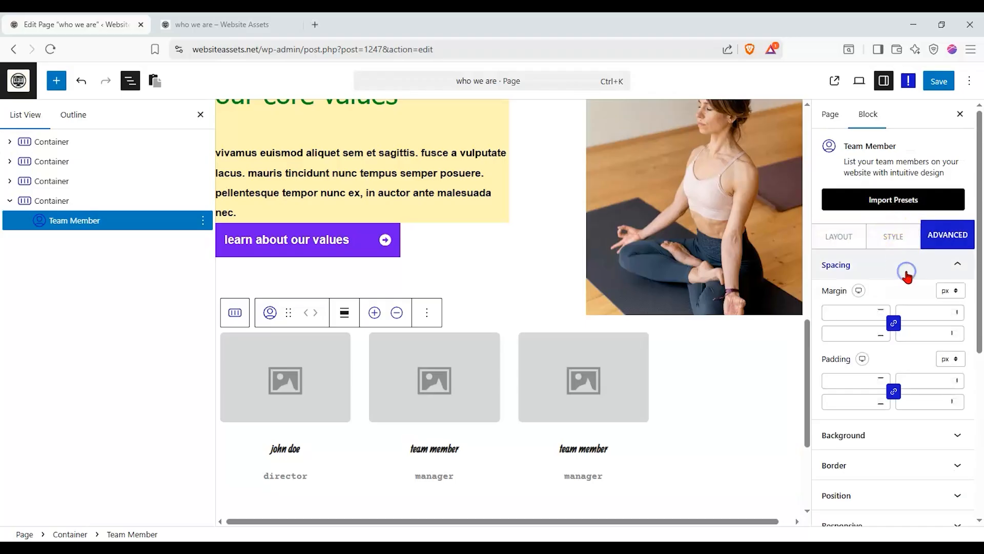
pyautogui.click(896, 234)
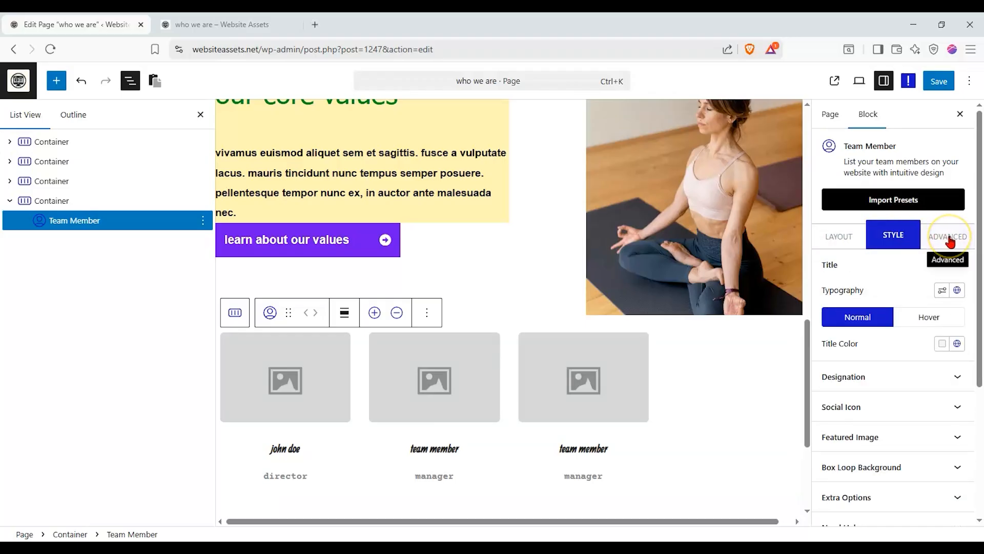
# Switch the Team Member block's margin unit to % and unlink its four sides.
pyautogui.click(950, 240)
pyautogui.click(887, 270)
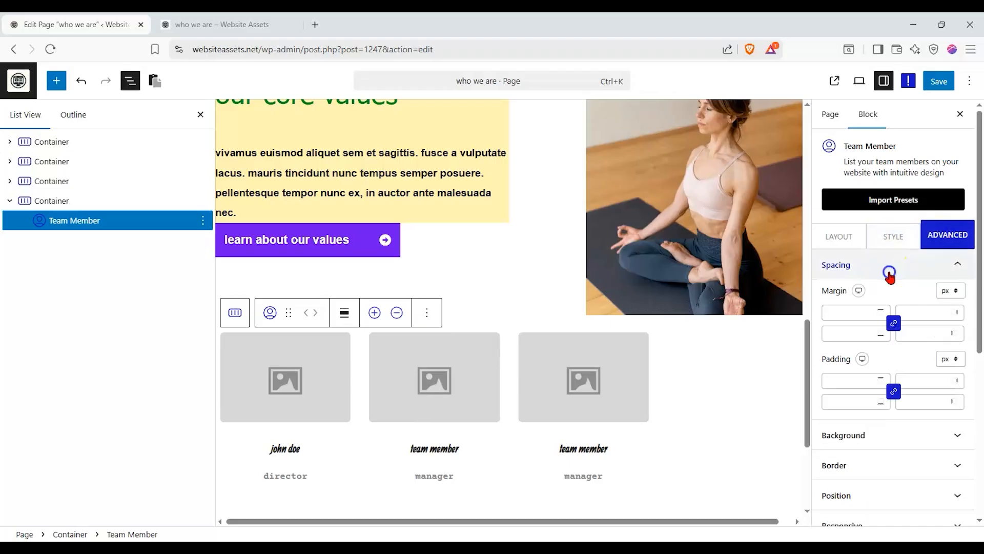
pyautogui.click(951, 291)
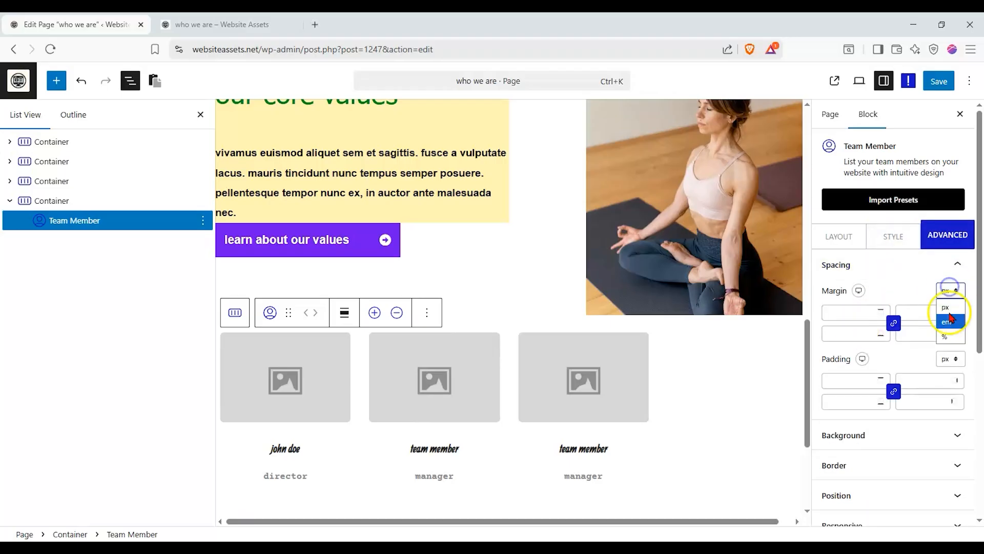
pyautogui.click(947, 336)
pyautogui.click(892, 324)
pyautogui.click(851, 329)
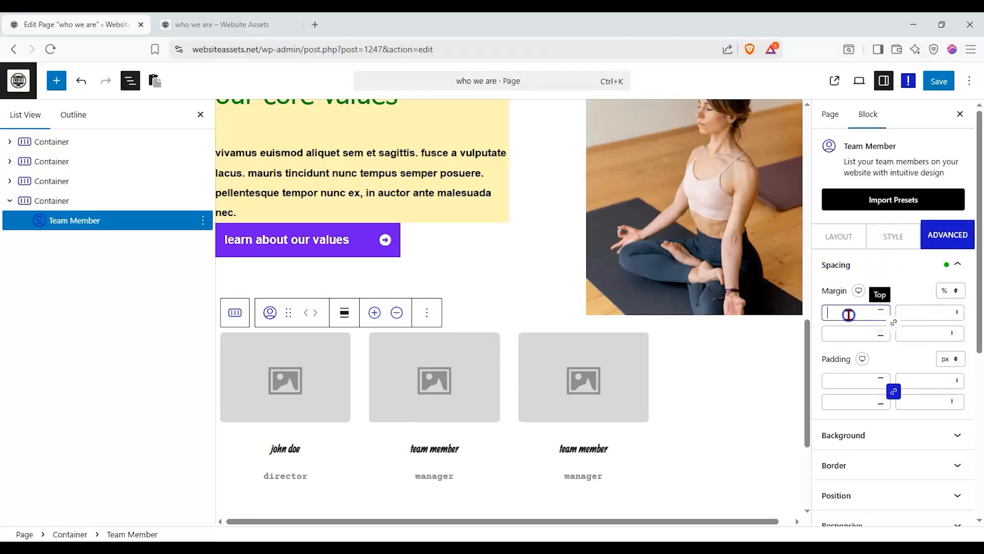
# Try a left margin of 50% on the Team Member block, then set it to 10%.
pyautogui.click(907, 334)
pyautogui.write('50')
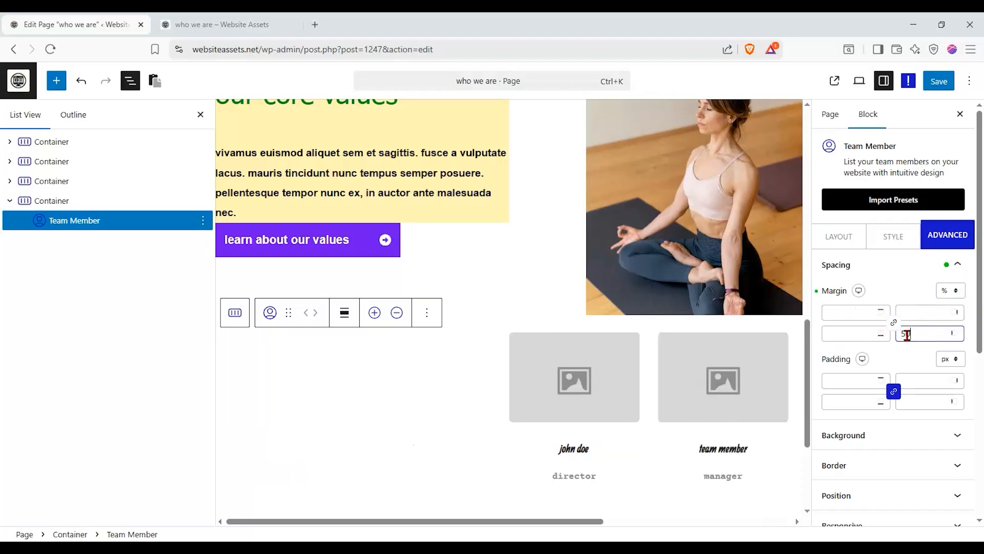
pyautogui.doubleClick(907, 335)
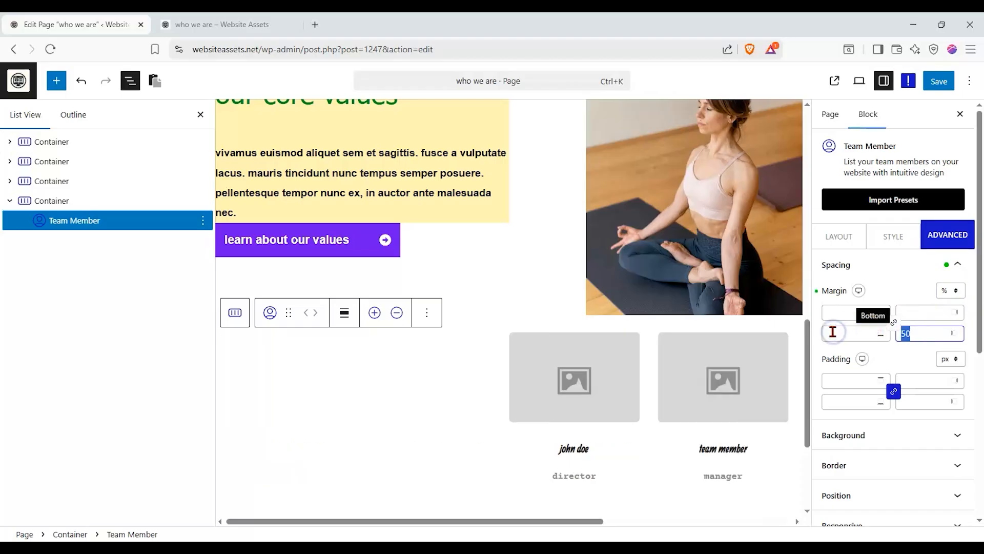
pyautogui.press('BackSpace')
pyautogui.write('10')
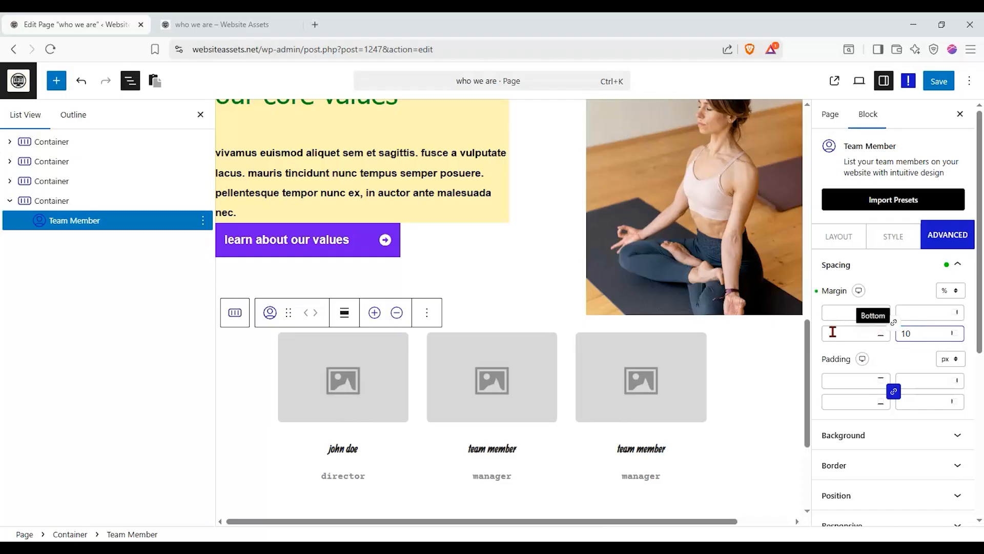
# Save the page with the team members and reload the live "who we are" page.
pyautogui.click(940, 81)
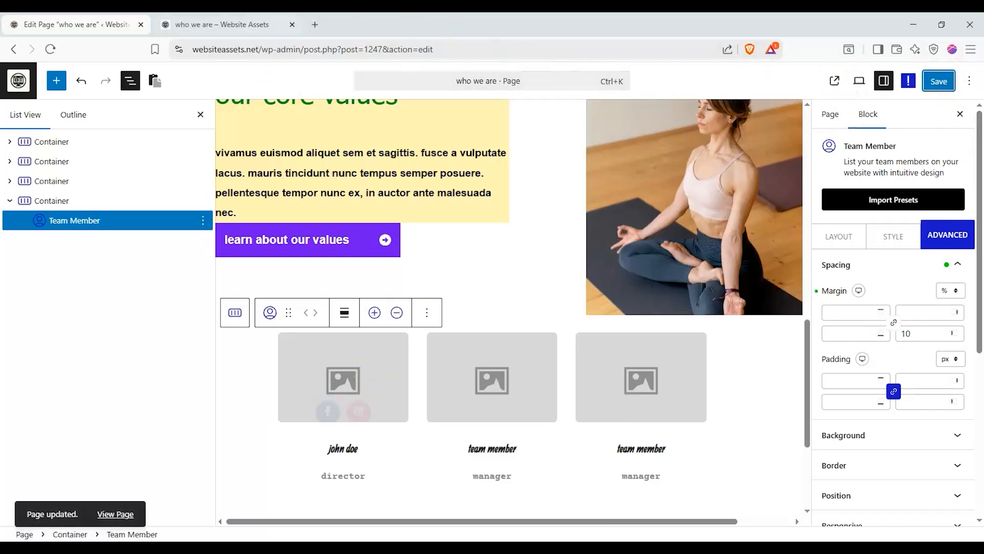
pyautogui.click(210, 25)
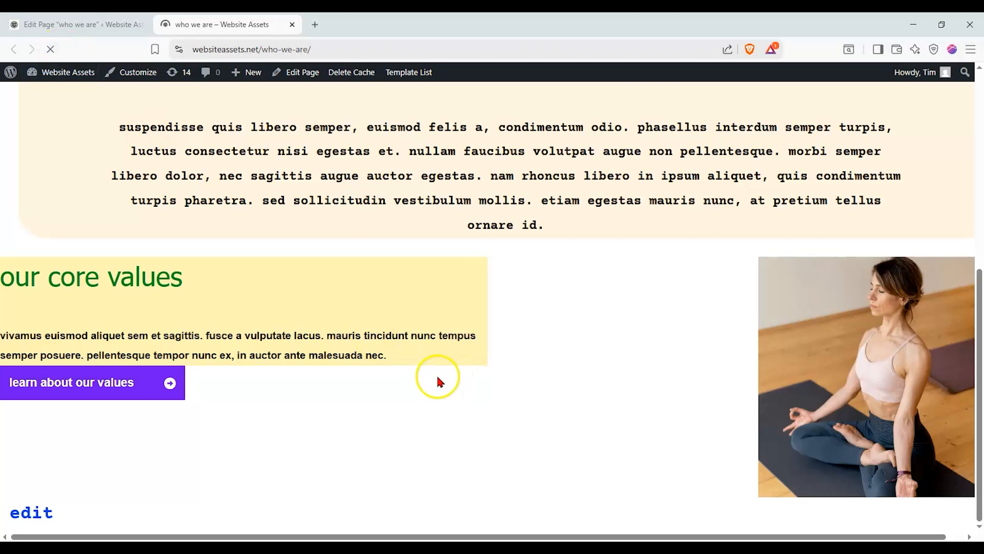
# Search the blocks for "hea" and insert a Nexter Heading block directly above the team members container.
pyautogui.scroll(-3, 422, 349)
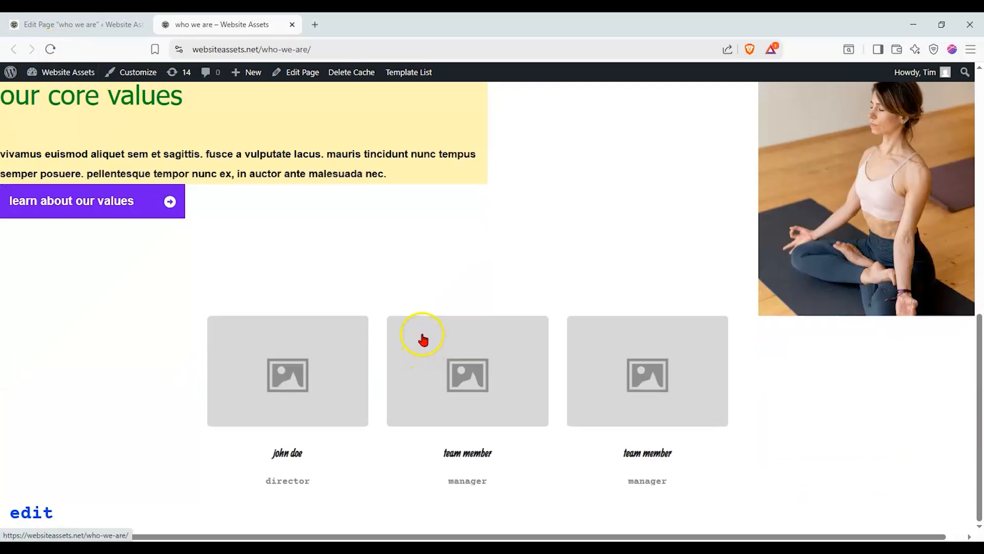
pyautogui.click(72, 24)
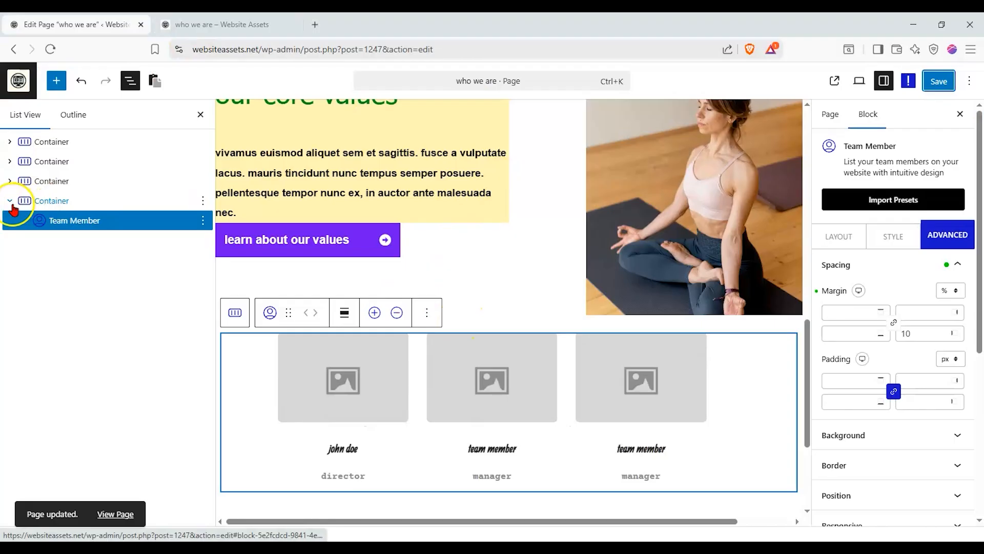
pyautogui.click(11, 202)
pyautogui.click(56, 81)
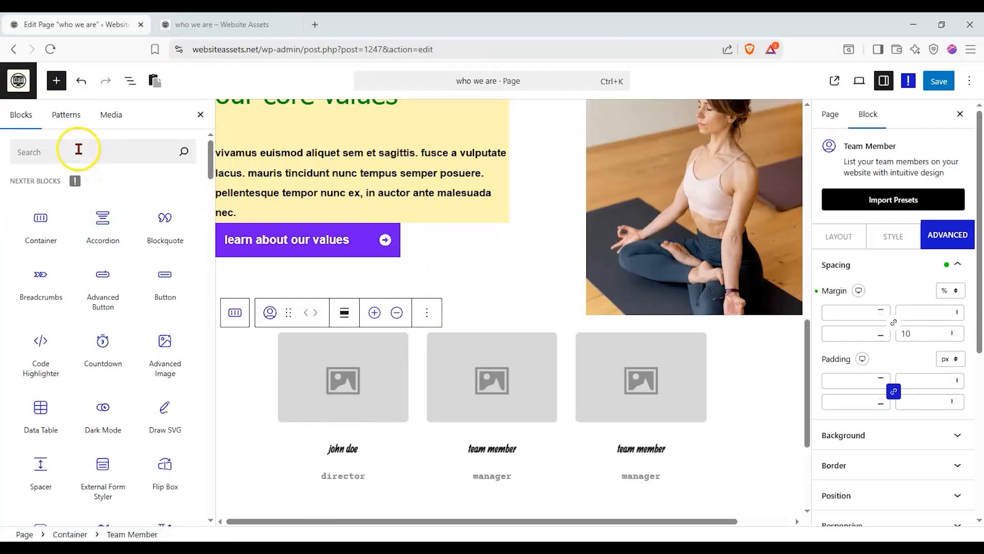
pyautogui.click(122, 160)
pyautogui.write('h')
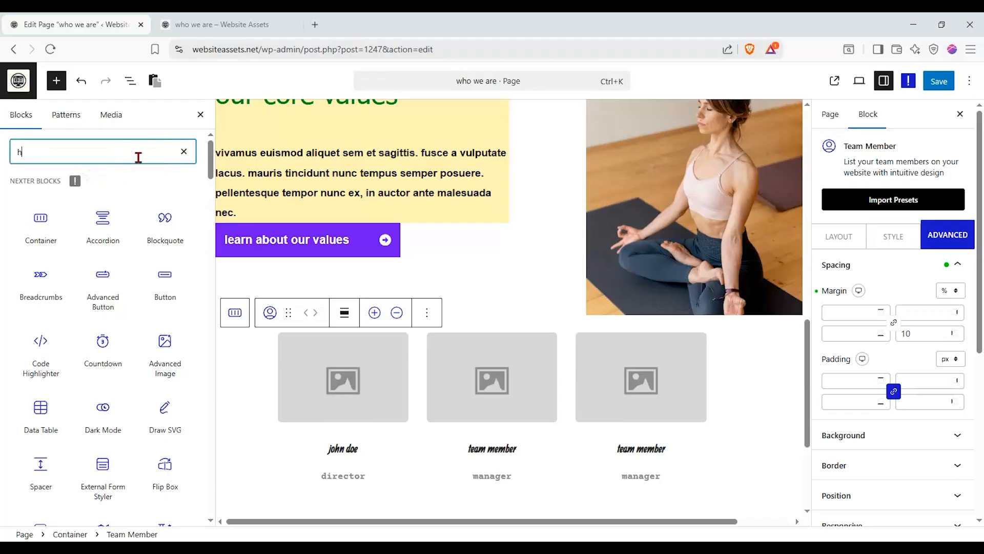
pyautogui.write('ea')
pyautogui.moveTo(165, 208); pyautogui.dragTo(533, 319)
# Replace the new heading's placeholder title with "Meet our team!" and center-align it.
pyautogui.moveTo(914, 300); pyautogui.dragTo(699, 281)
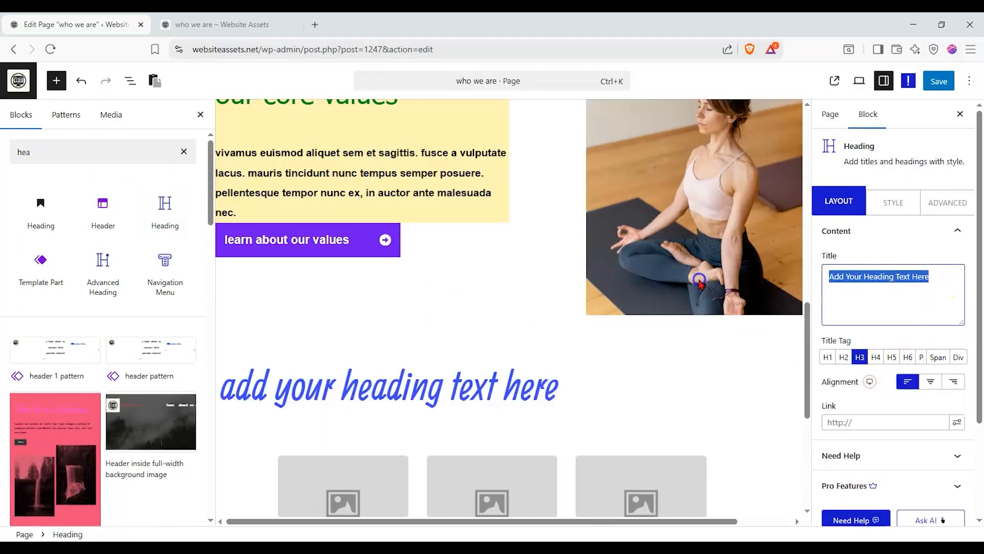
pyautogui.write('Meet our team!')
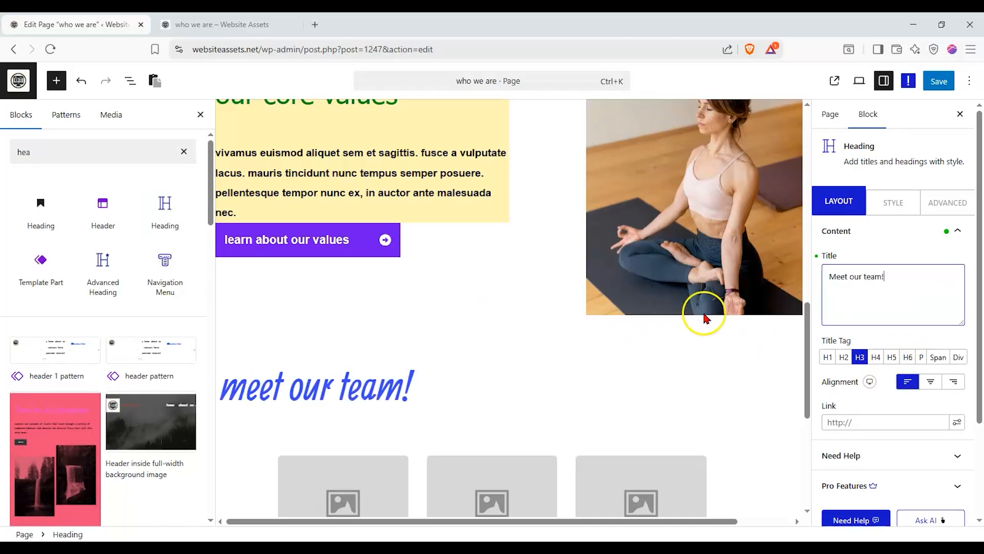
pyautogui.click(931, 381)
# Set the "Meet our team!" heading's typography to the Alex Brush font family at 77 px.
pyautogui.click(900, 195)
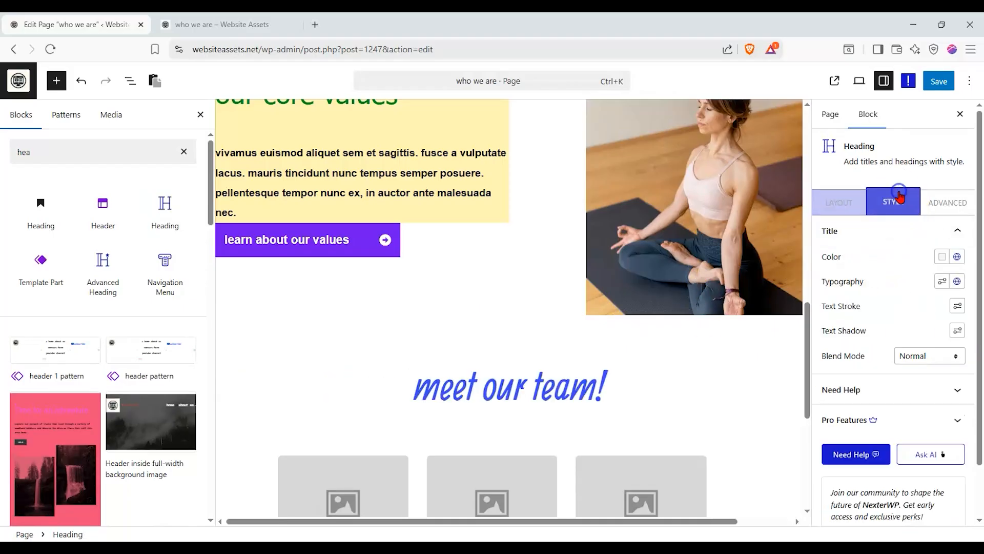
pyautogui.click(957, 283)
pyautogui.click(956, 282)
pyautogui.click(943, 282)
pyautogui.scroll(-1, 865, 364)
pyautogui.scroll(1, 865, 359)
pyautogui.click(865, 328)
pyautogui.click(865, 328)
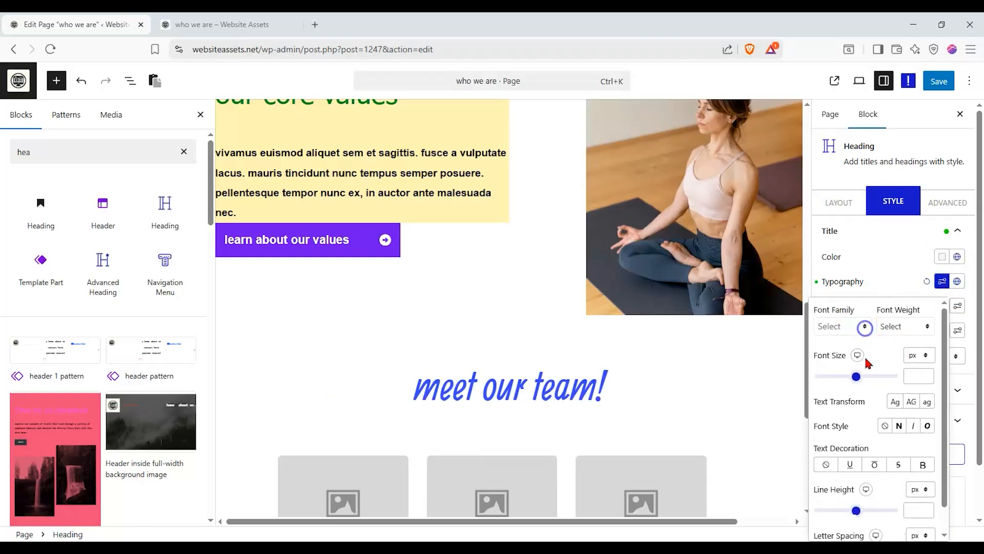
pyautogui.click(860, 324)
pyautogui.scroll(-5, 852, 405)
pyautogui.click(851, 408)
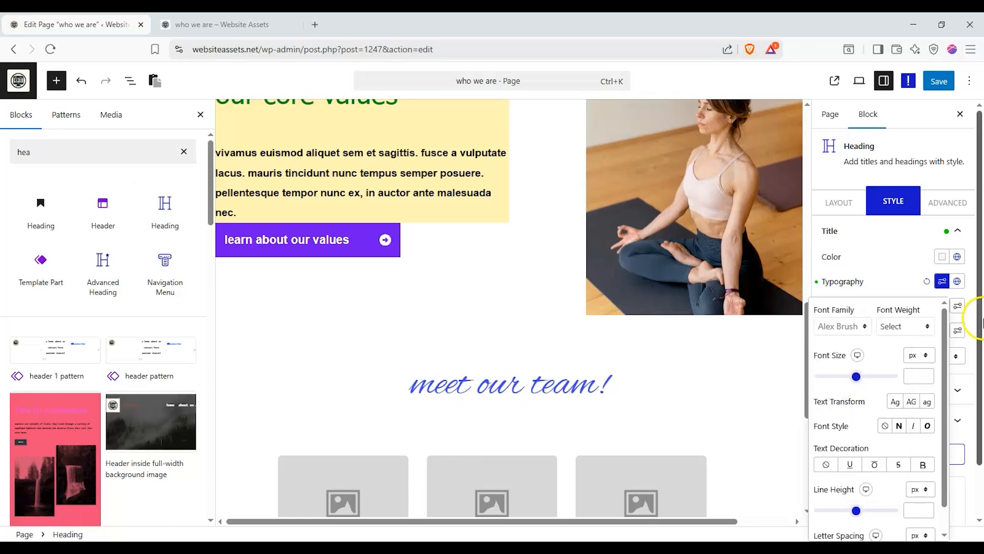
pyautogui.click(857, 379)
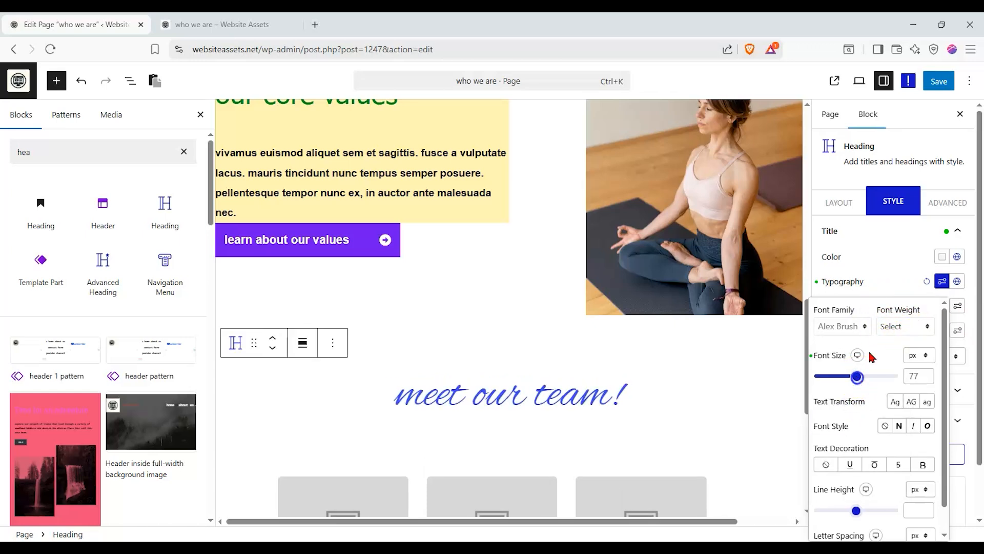
# Try black and blue as the "Meet our team!" heading's color, and settle on dark navy from the Global Palettes.
pyautogui.click(886, 284)
pyautogui.click(957, 257)
pyautogui.click(889, 166)
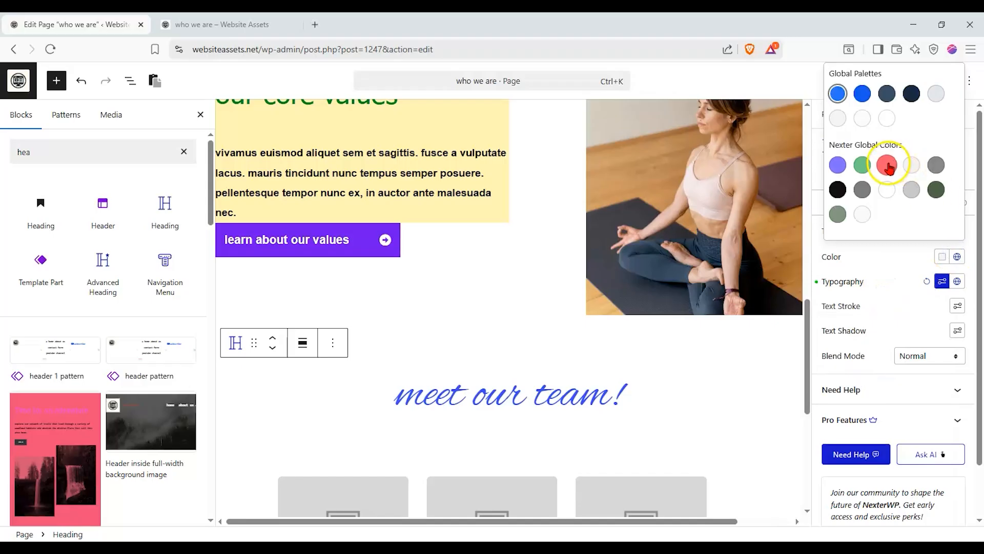
pyautogui.click(837, 189)
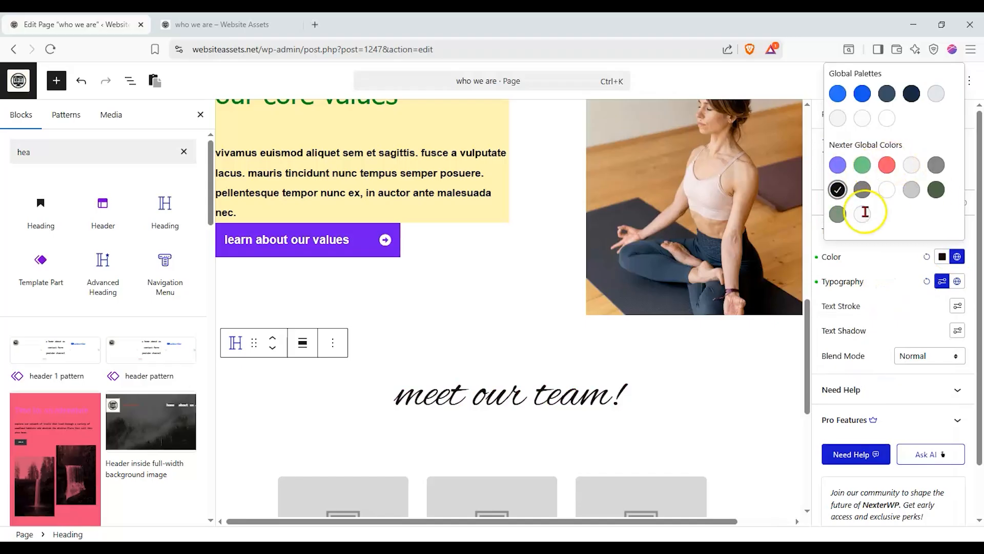
pyautogui.click(862, 94)
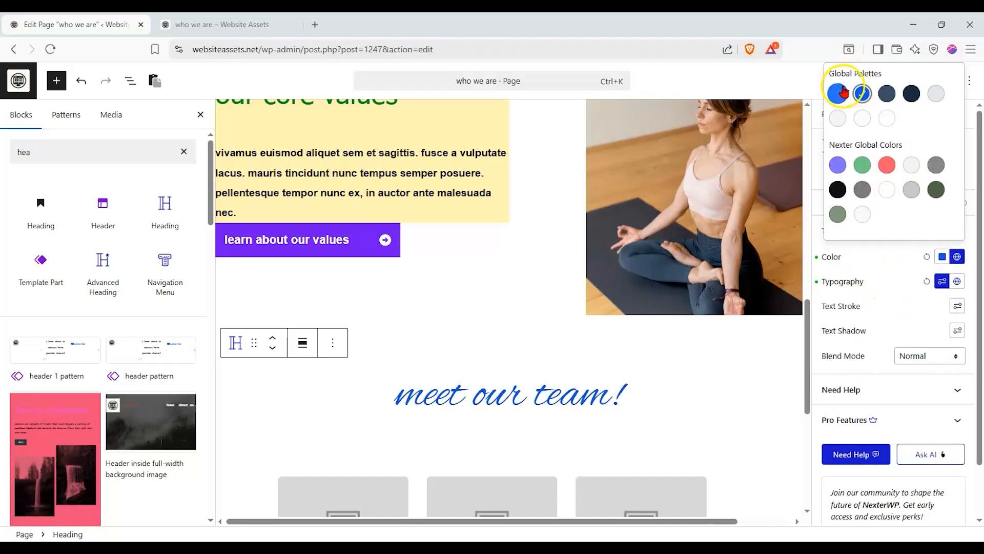
pyautogui.click(911, 93)
pyautogui.click(892, 270)
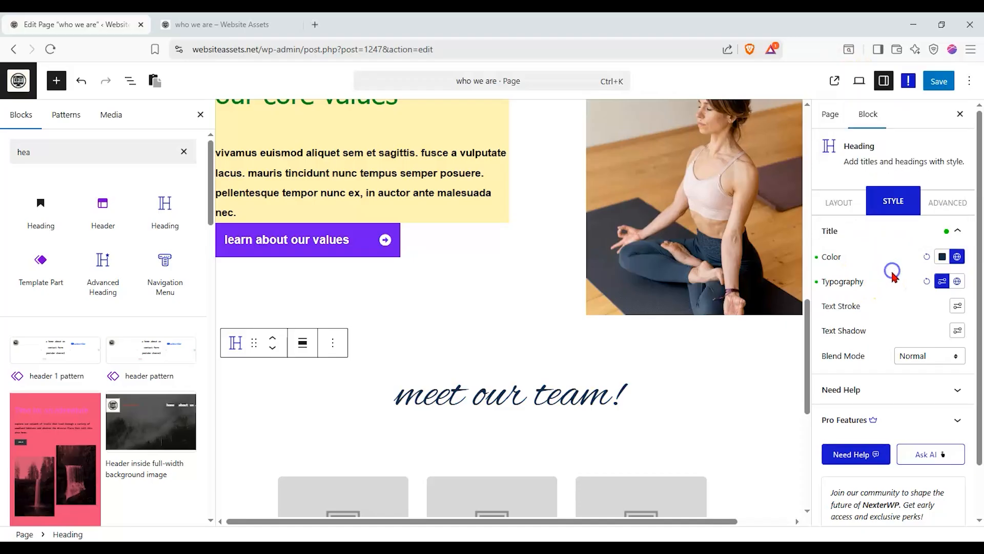
# Save the page, reload the live "who we are" page and review it from the banner down to the team section.
pyautogui.scroll(-1, 892, 270)
pyautogui.scroll(-5, 638, 388)
pyautogui.click(941, 81)
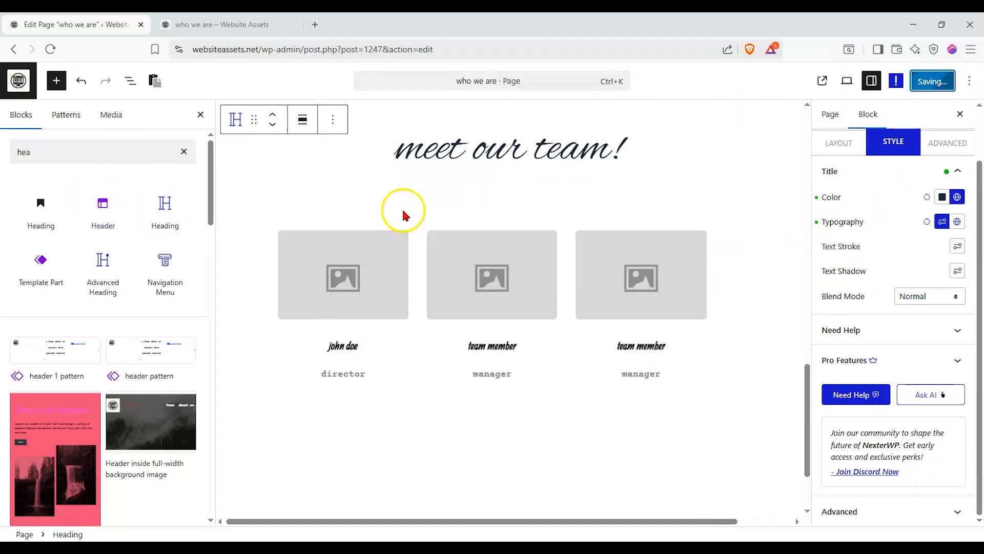
pyautogui.click(211, 25)
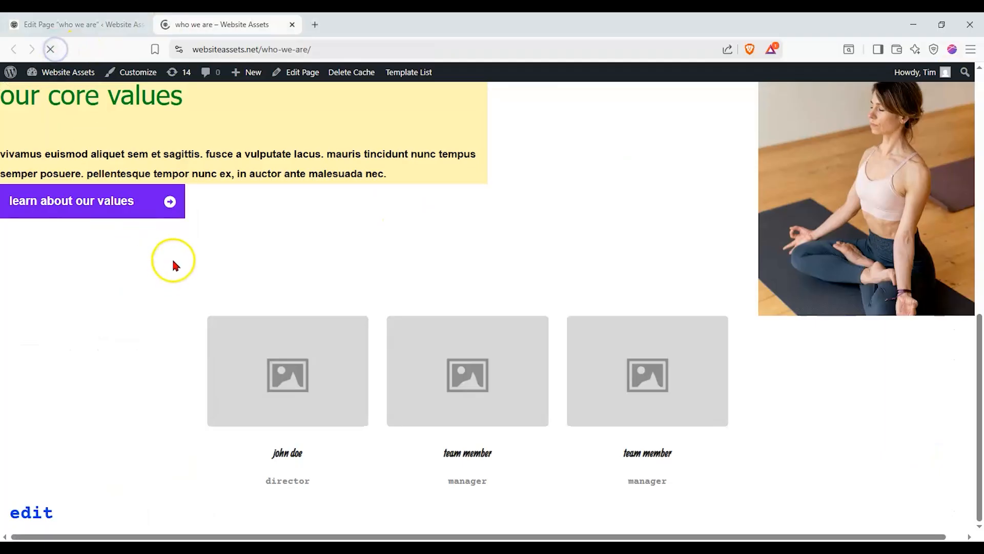
pyautogui.scroll(10, 176, 272)
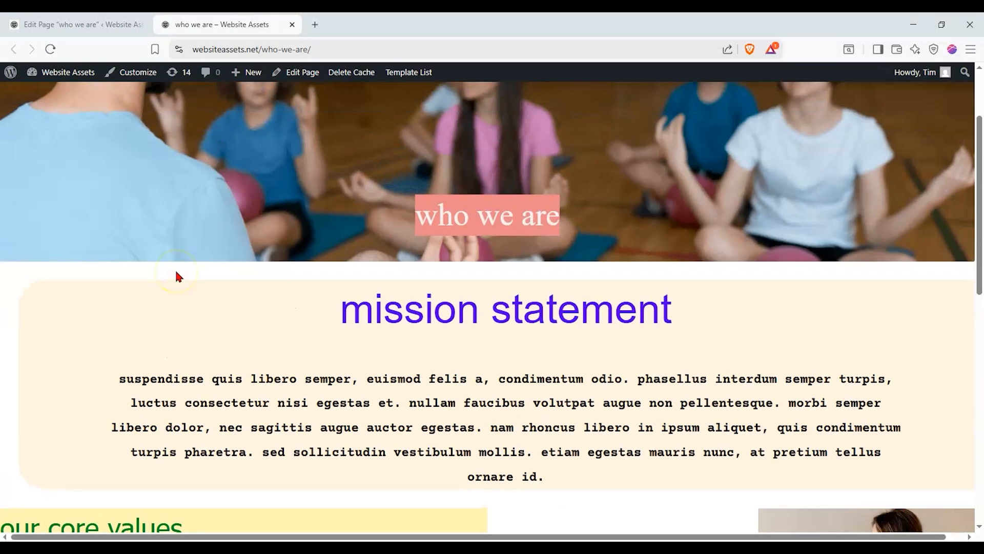
pyautogui.scroll(-7, 177, 269)
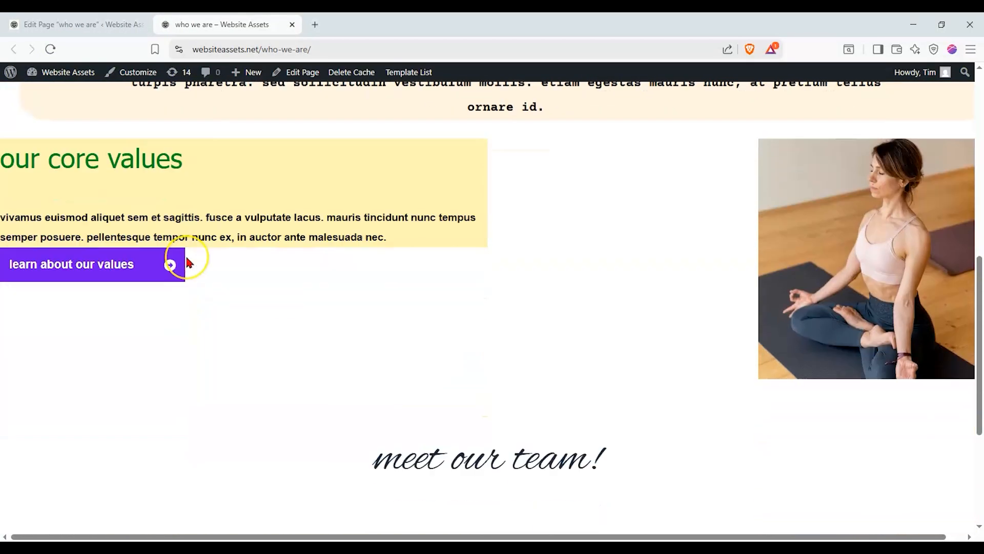
pyautogui.scroll(-6, 187, 262)
pyautogui.scroll(4, 405, 405)
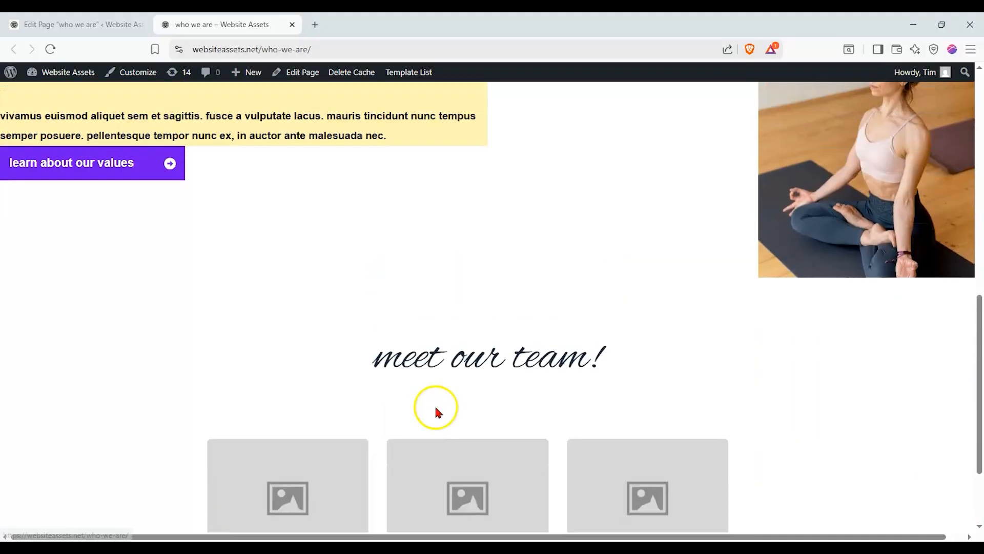
pyautogui.scroll(2, 379, 299)
pyautogui.scroll(-6, 372, 323)
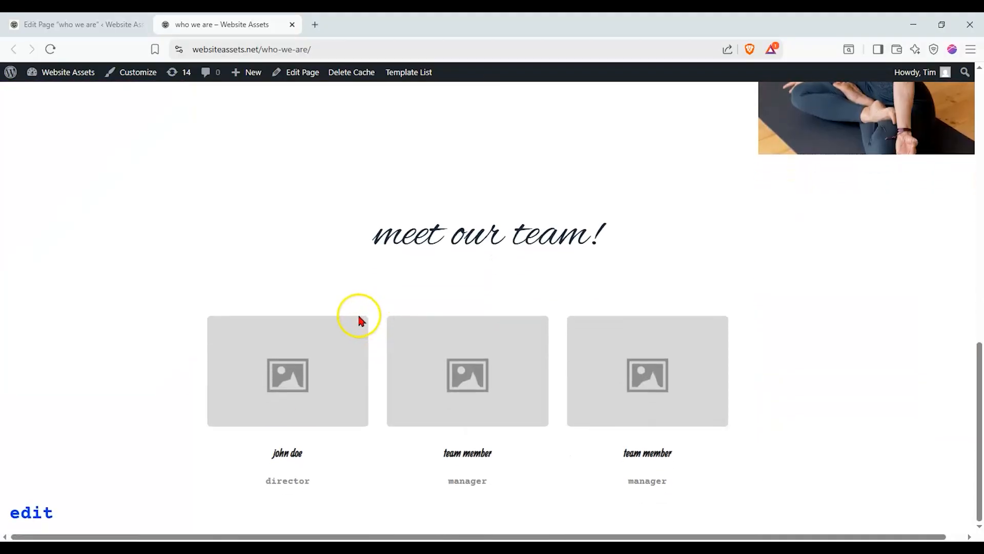
# Return to the editor of the "who we are" page and close the block inserter.
pyautogui.click(80, 24)
pyautogui.click(200, 114)
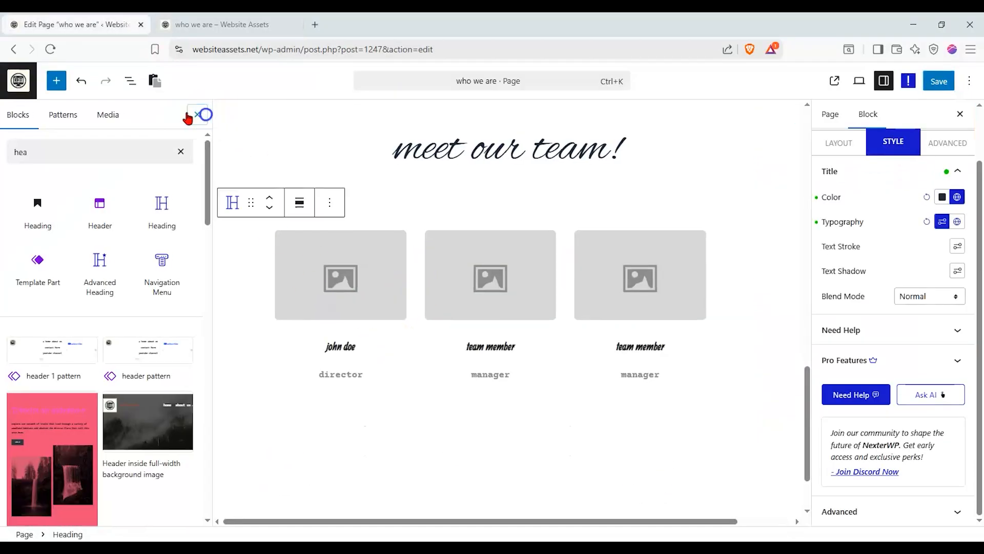
pyautogui.scroll(2, 315, 250)
# Try to select the Team Member block through the image placeholders below the "meet our team!" heading.
pyautogui.click(206, 277)
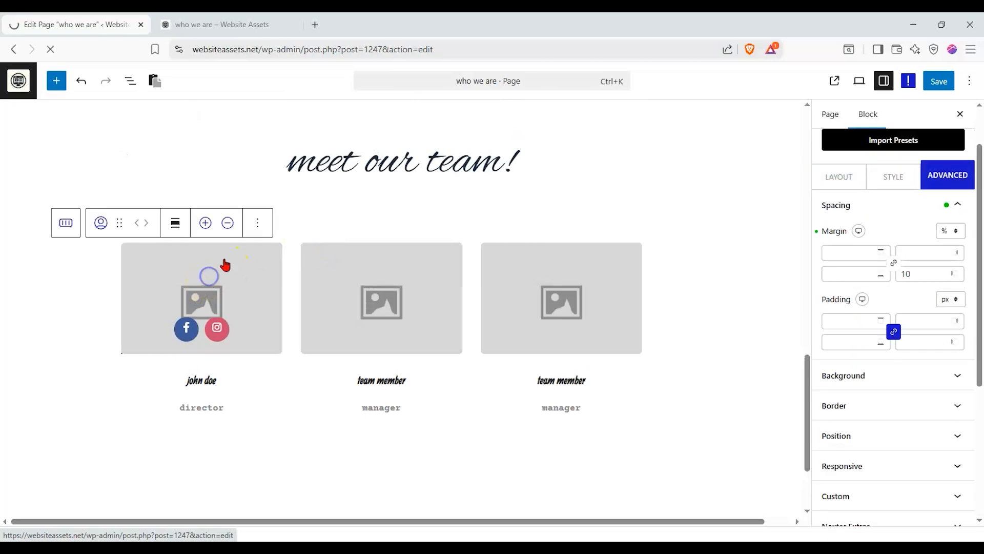
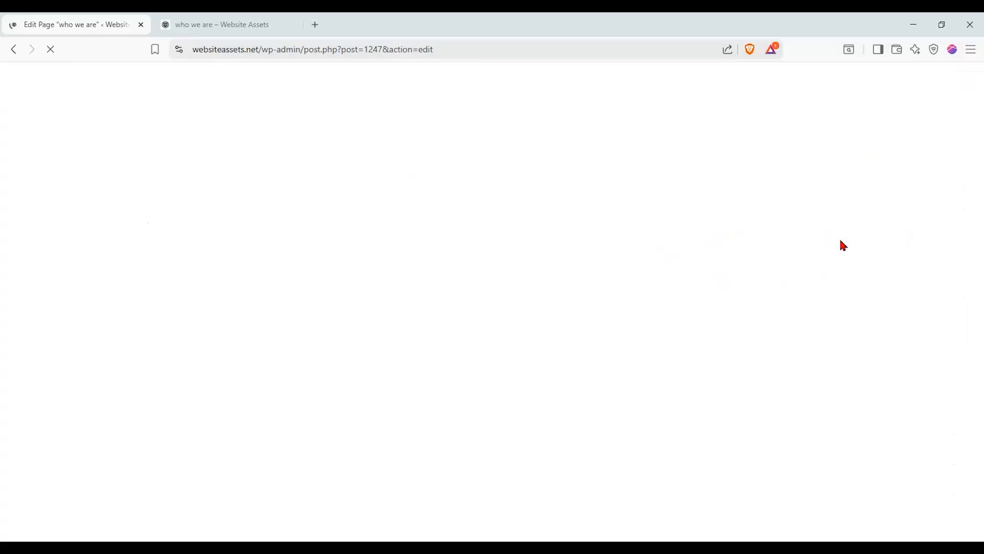
pyautogui.scroll(-10, 540, 244)
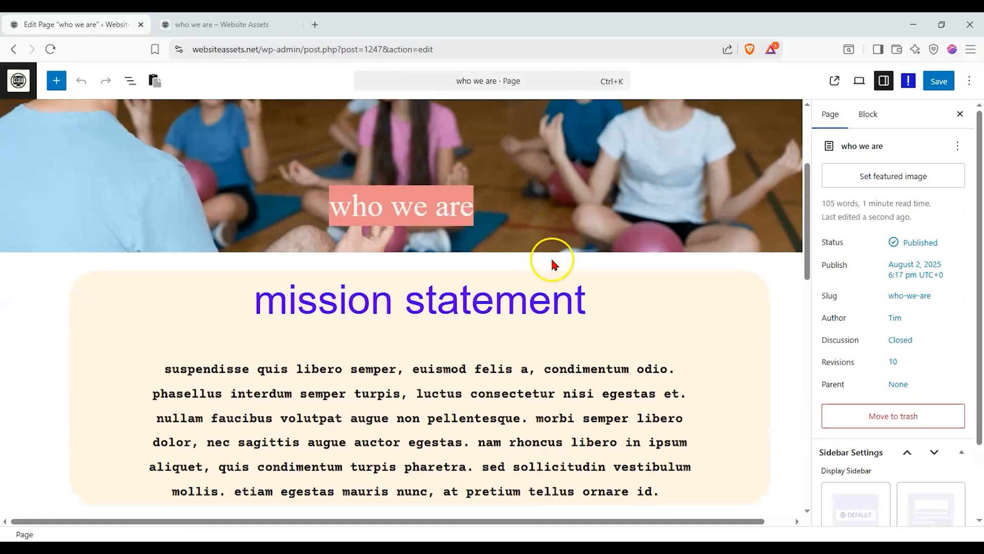
pyautogui.scroll(-6, 506, 272)
pyautogui.click(461, 269)
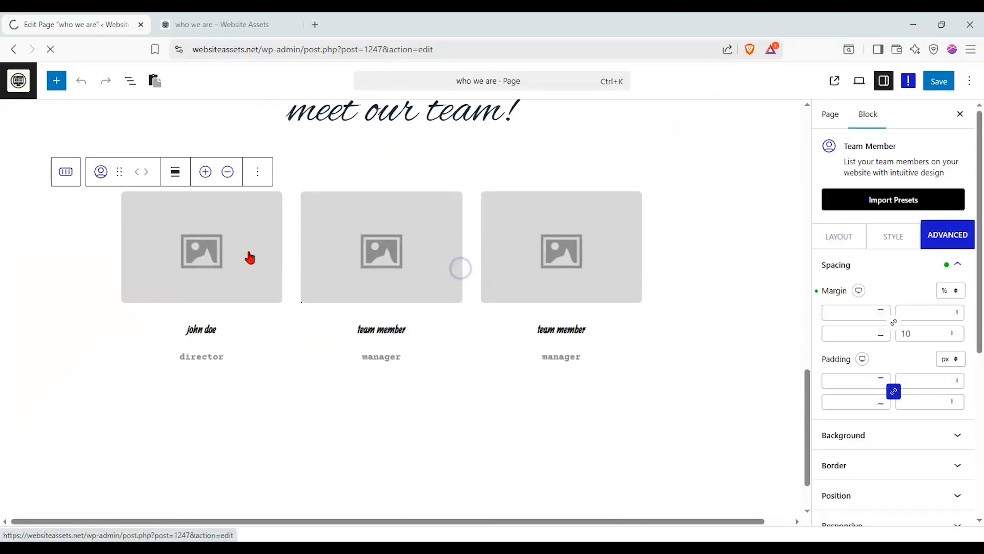
pyautogui.click(221, 251)
pyautogui.click(15, 52)
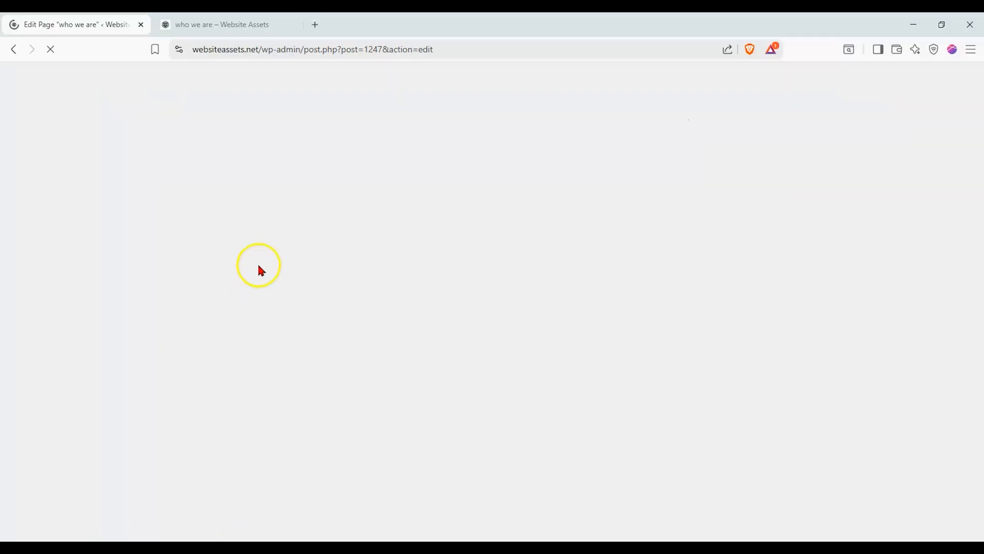
pyautogui.scroll(-12, 258, 262)
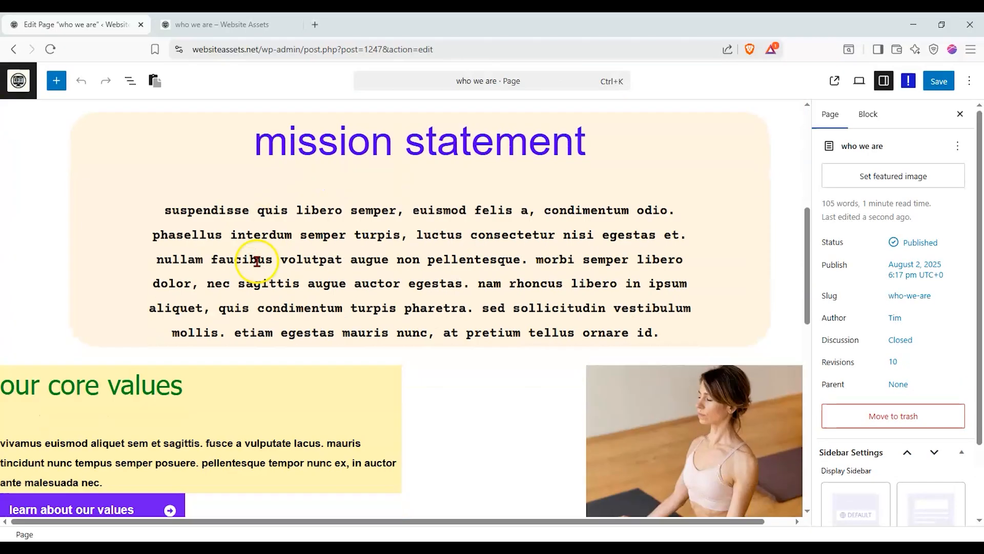
pyautogui.scroll(-2, 258, 262)
pyautogui.click(263, 251)
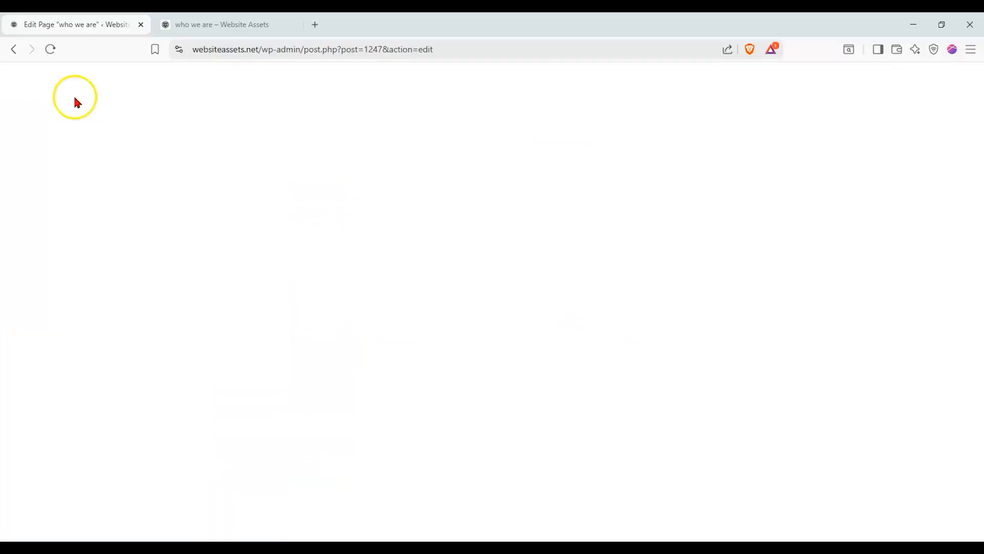
# Select the Team Member block below the "meet our team!" heading and set its title tag to H4 in the layout settings.
pyautogui.scroll(-12, 145, 236)
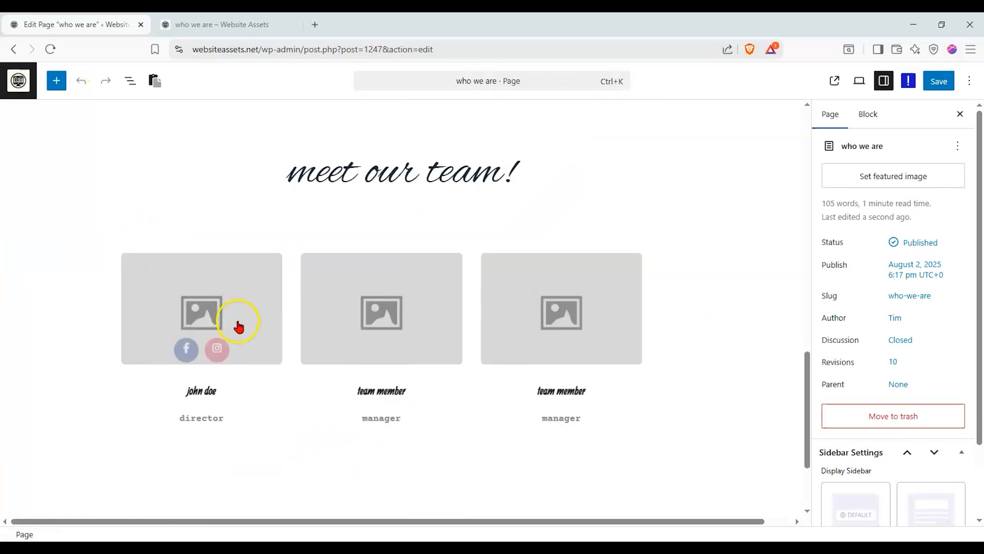
pyautogui.click(292, 396)
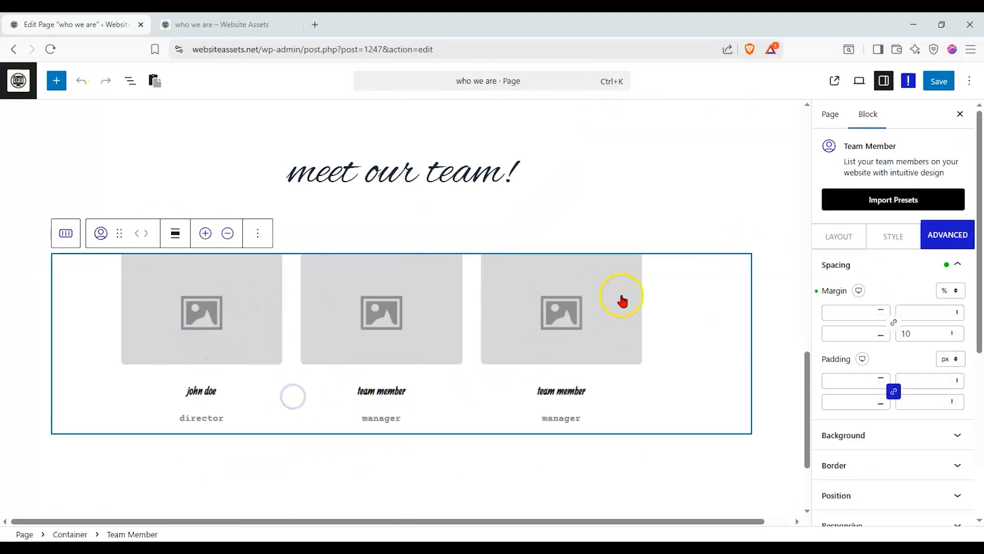
pyautogui.click(843, 233)
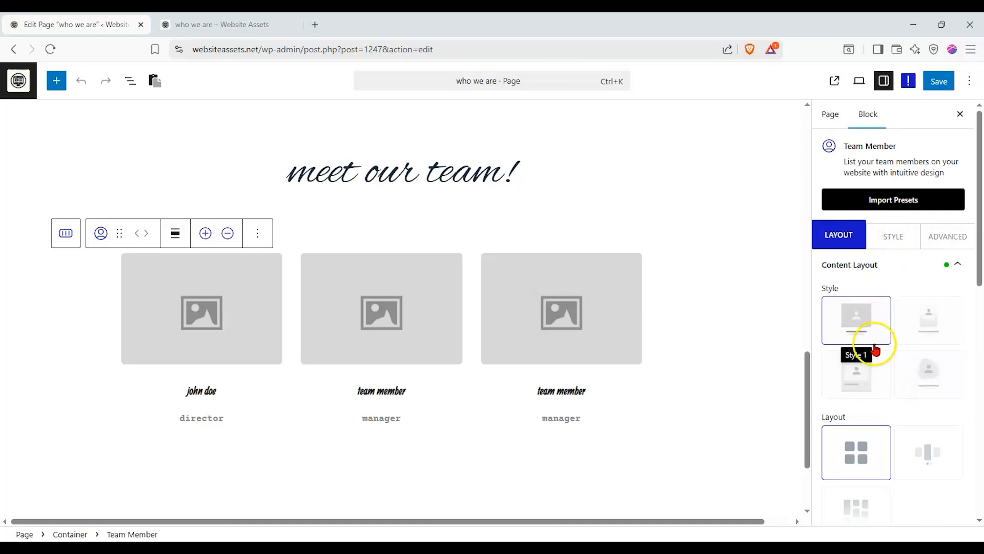
pyautogui.scroll(-3, 917, 349)
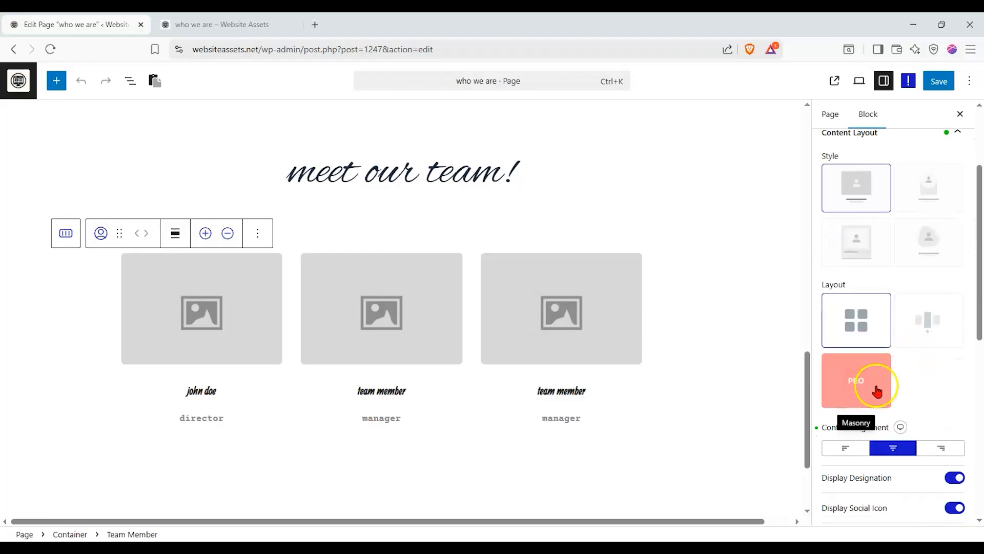
pyautogui.scroll(-1, 939, 389)
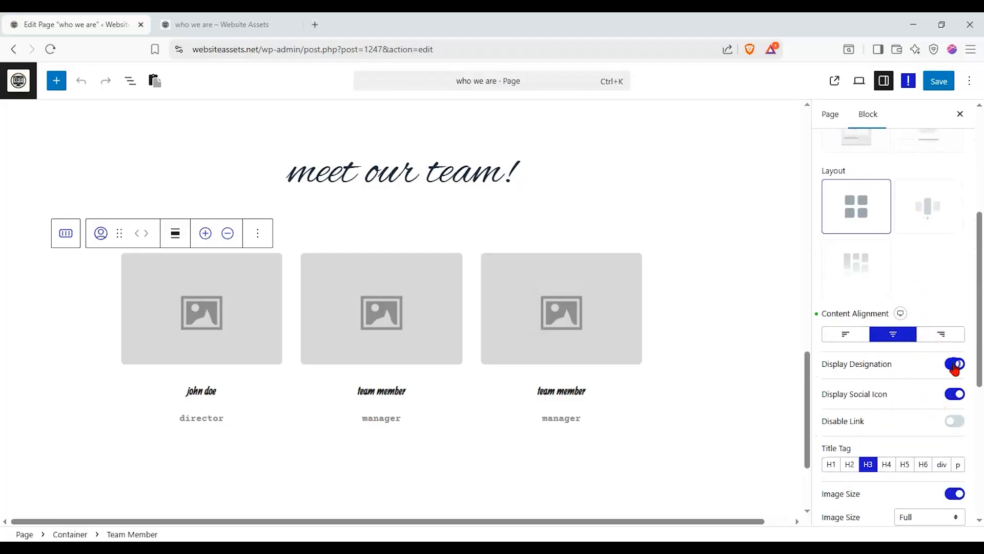
pyautogui.click(957, 395)
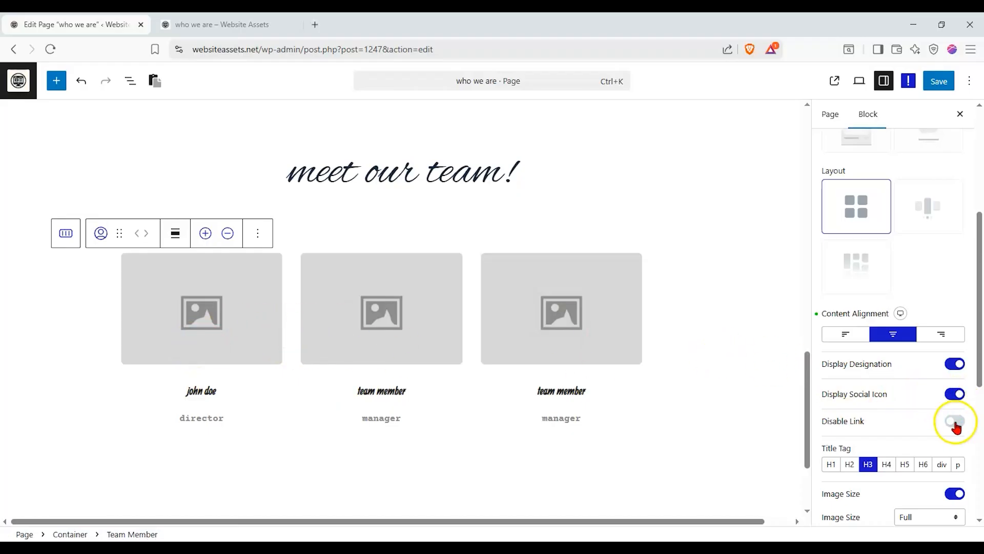
pyautogui.scroll(-2, 944, 410)
pyautogui.click(888, 403)
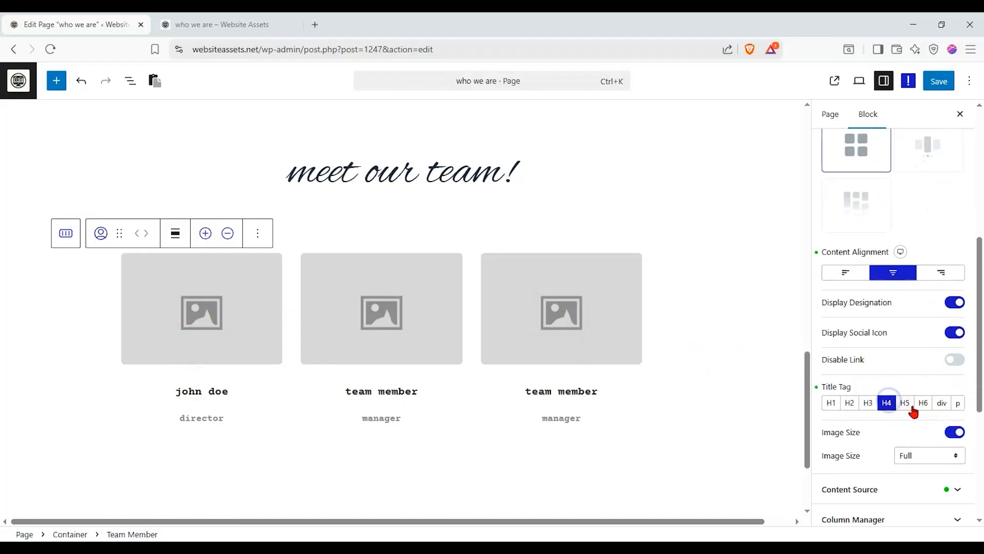
pyautogui.click(887, 404)
# Collapse the Team Member block's Content Layout settings and open its Content Source list of members.
pyautogui.scroll(-3, 948, 349)
pyautogui.click(956, 309)
pyautogui.click(956, 308)
pyautogui.click(934, 365)
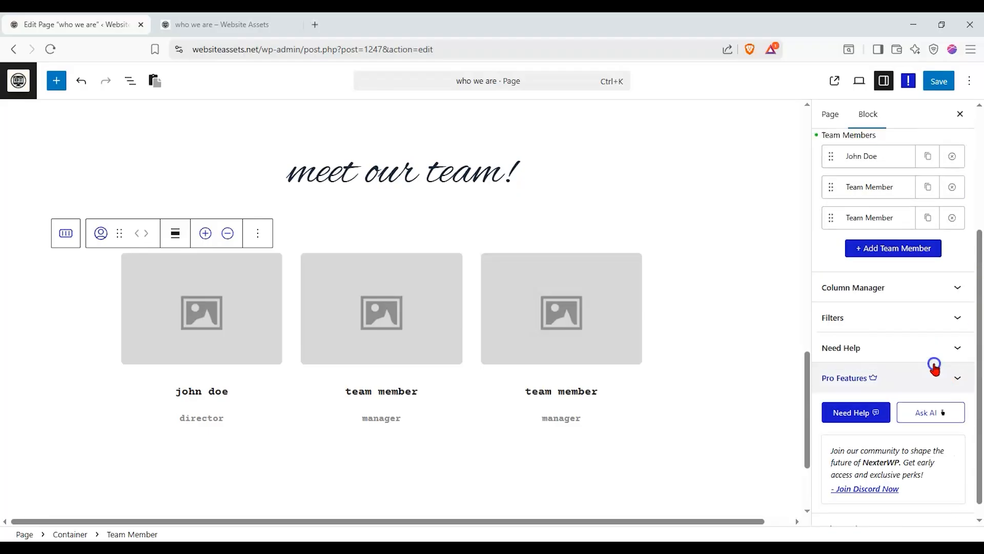
pyautogui.scroll(3, 894, 339)
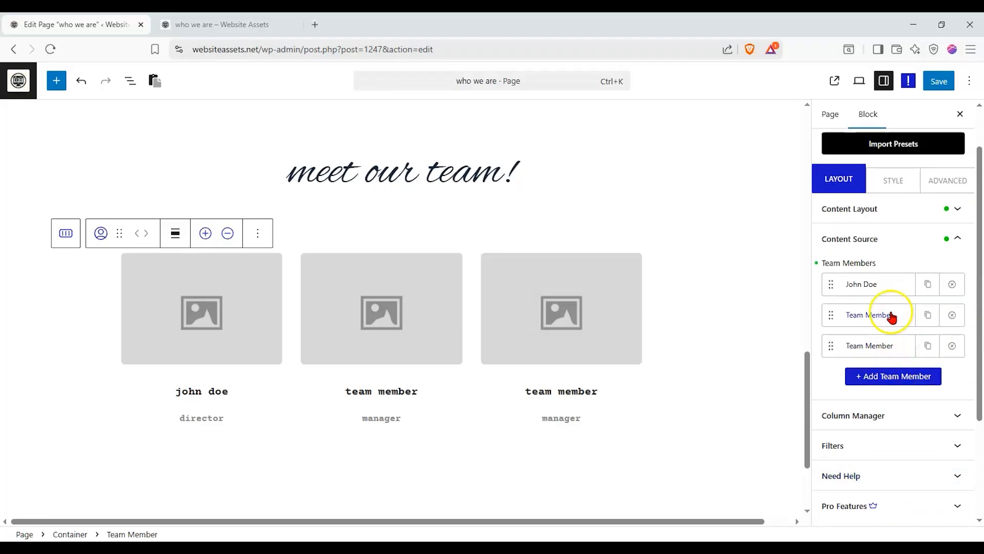
# Replace the first team member's placeholder name with the member's full name.
pyautogui.click(877, 286)
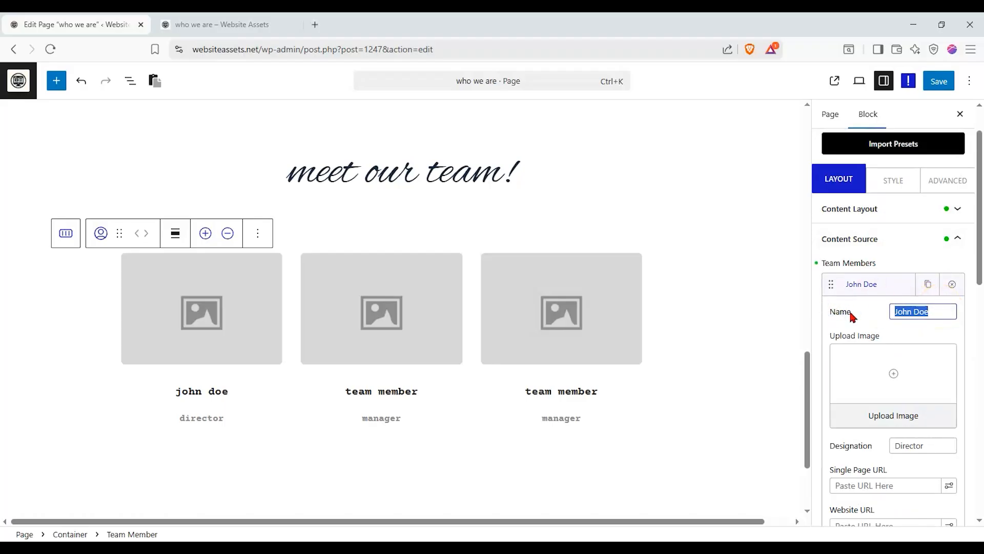
pyautogui.press('BackSpace')
pyautogui.write('CAr')
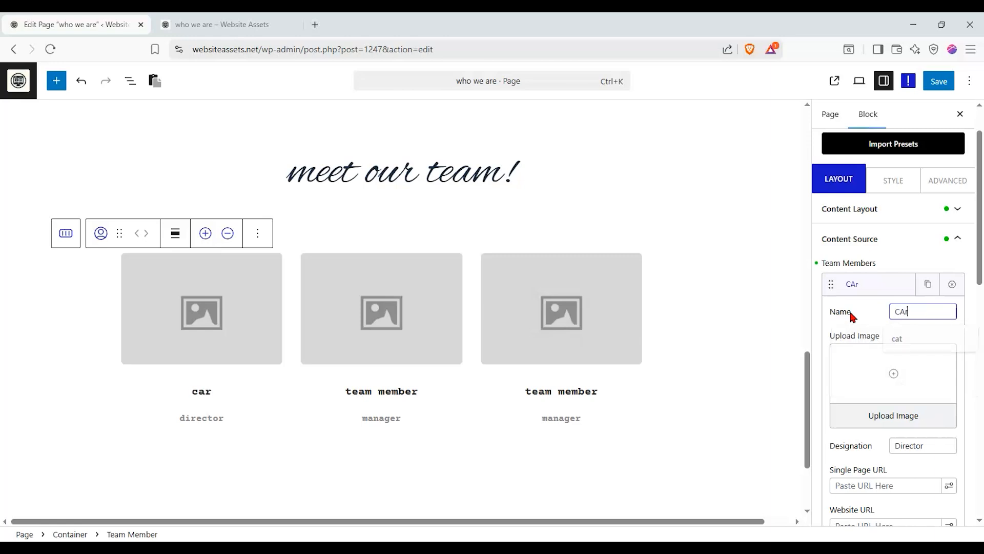
pyautogui.press('BackSpace')
pyautogui.press('BackSpace')
pyautogui.write('arl Fi')
pyautogui.press('BackSpace')
pyautogui.press('BackSpace')
pyautogui.press('BackSpace')
pyautogui.write('Fisher')
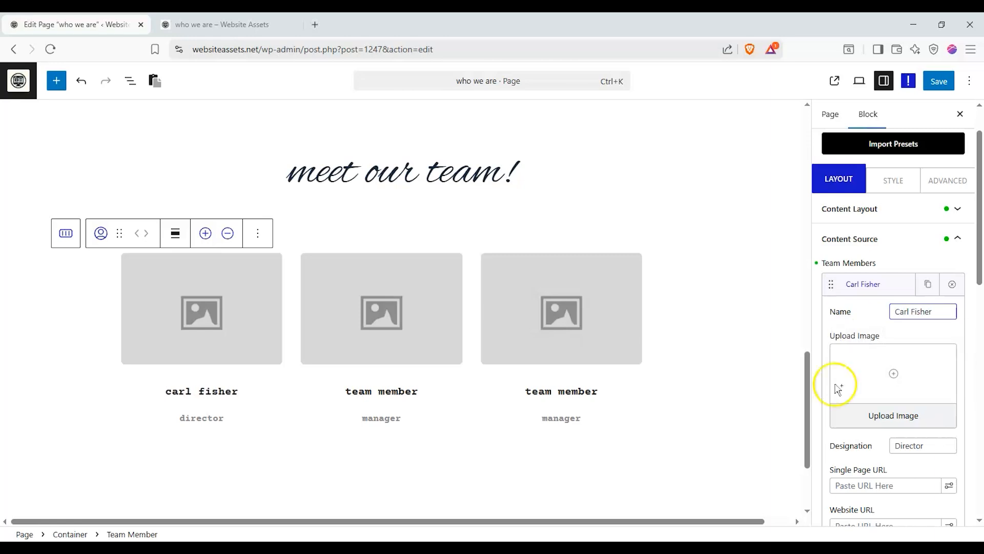
# Set the first team member's photo to the kitten on a yellow background from the media library.
pyautogui.click(871, 413)
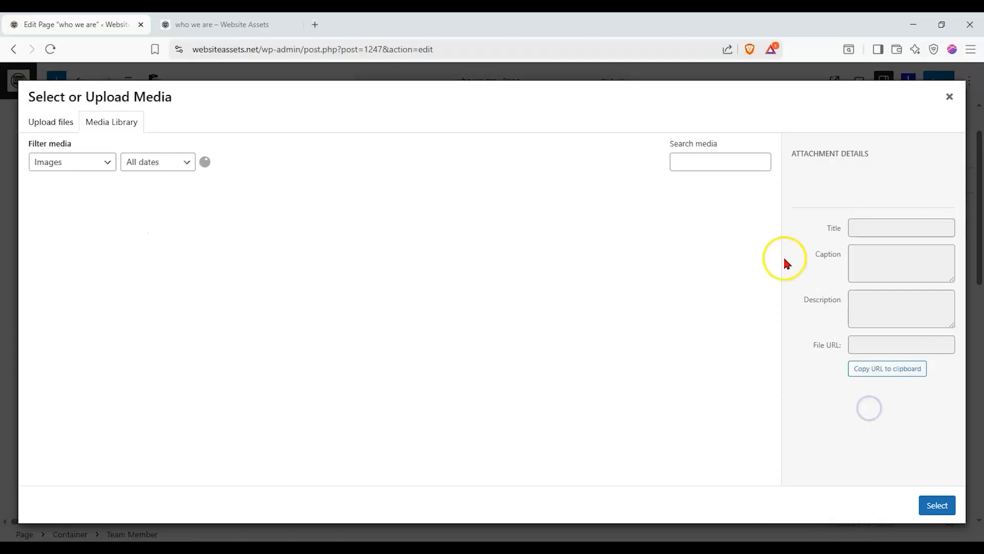
pyautogui.scroll(-6, 333, 256)
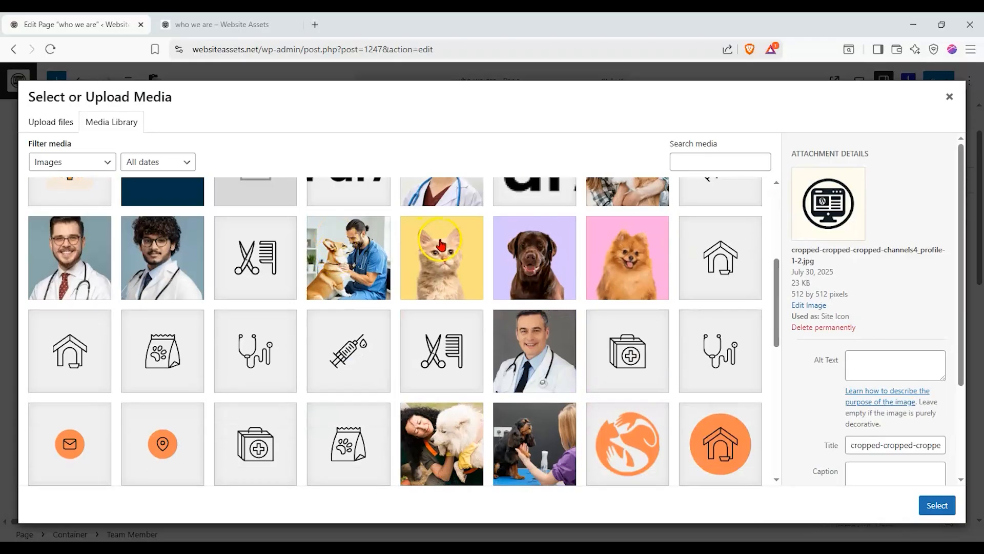
pyautogui.click(440, 239)
pyautogui.click(937, 505)
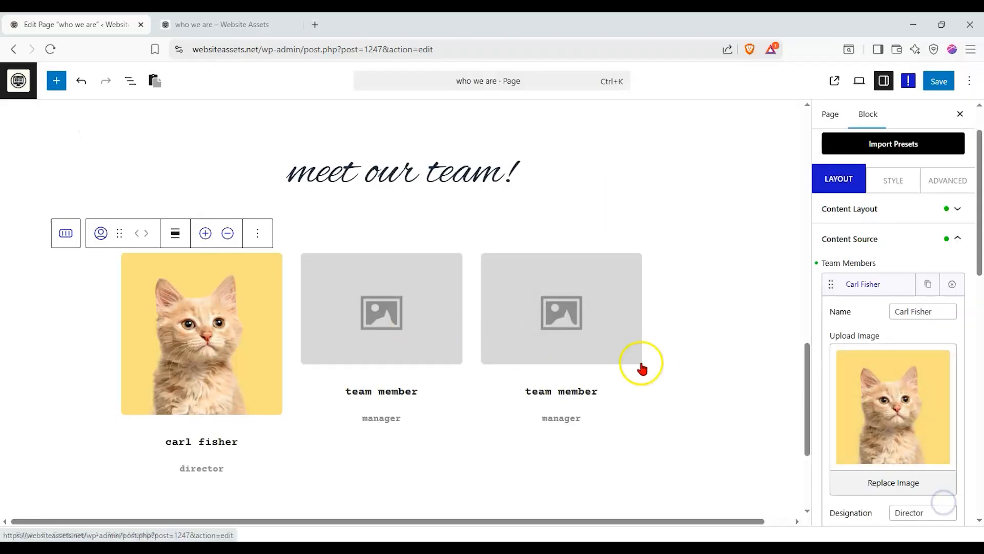
# Change the first team member's designation to CEO.
pyautogui.scroll(-3, 940, 345)
pyautogui.moveTo(939, 389); pyautogui.dragTo(790, 392)
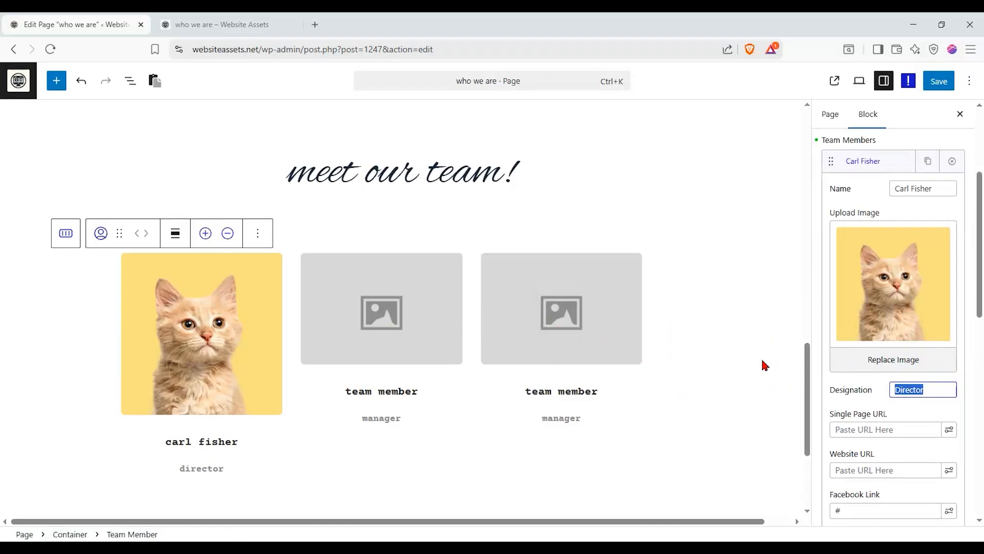
pyautogui.write('CEO')
# Clear the first team member's Facebook and Instagram links.
pyautogui.scroll(-2, 885, 377)
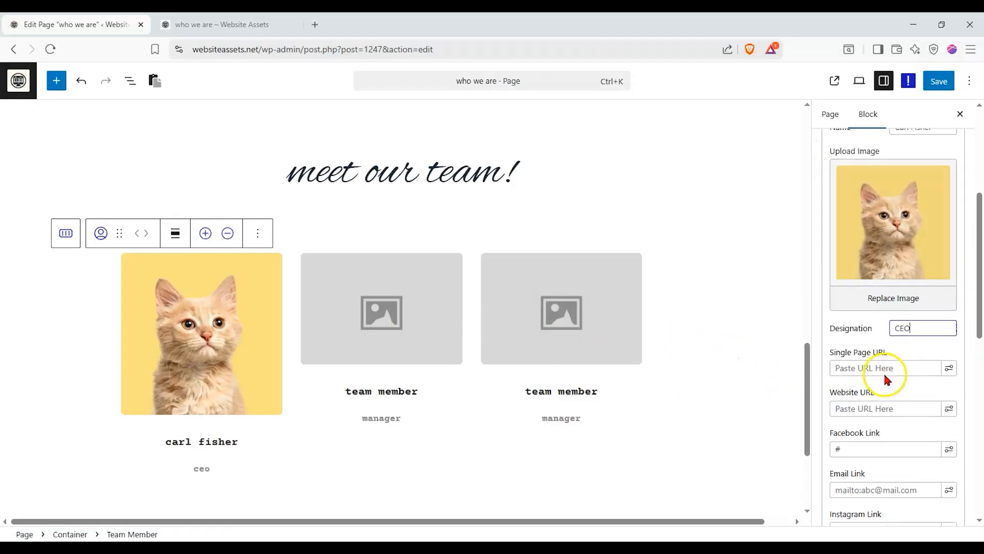
pyautogui.scroll(-2, 868, 461)
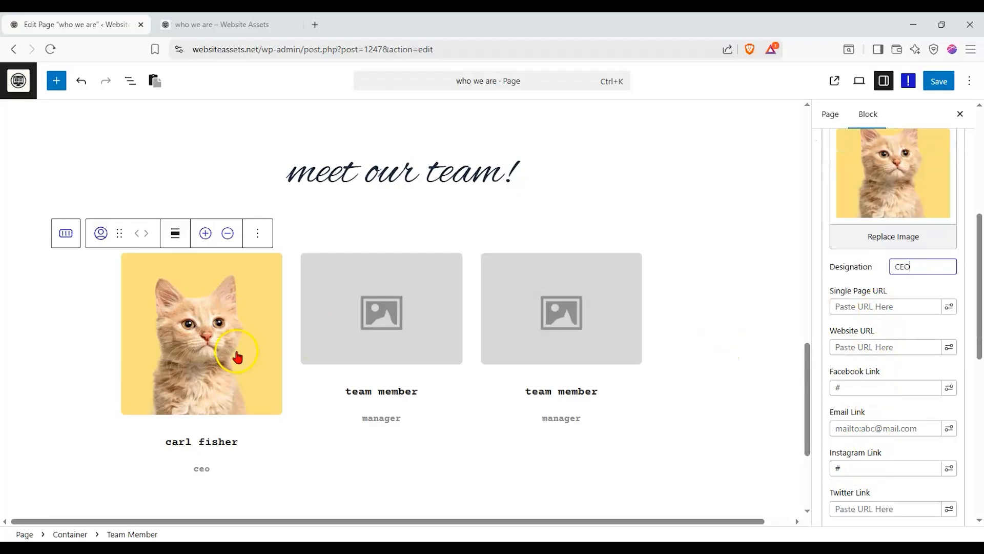
pyautogui.moveTo(854, 387); pyautogui.dragTo(801, 382)
pyautogui.hotkey('ctrl', 'c')
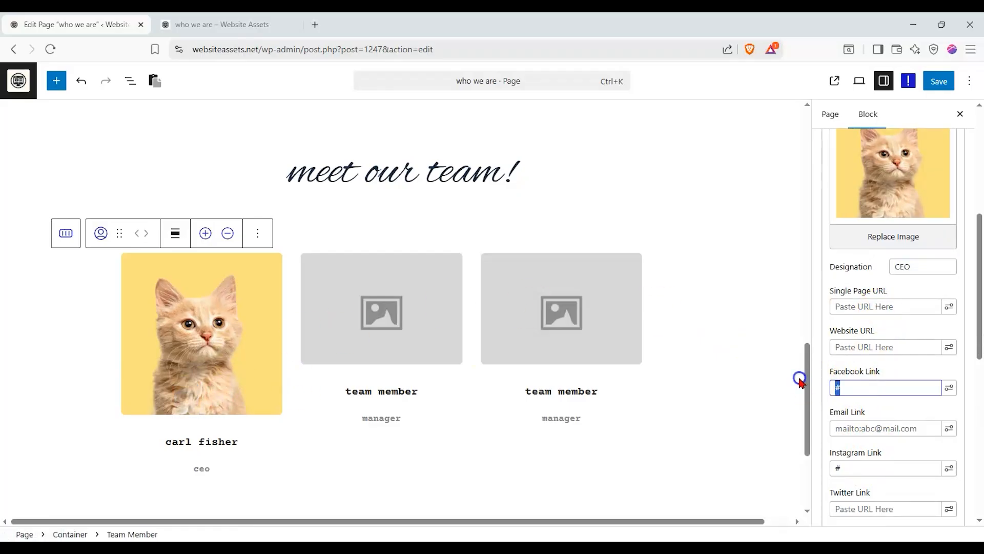
pyautogui.click(870, 468)
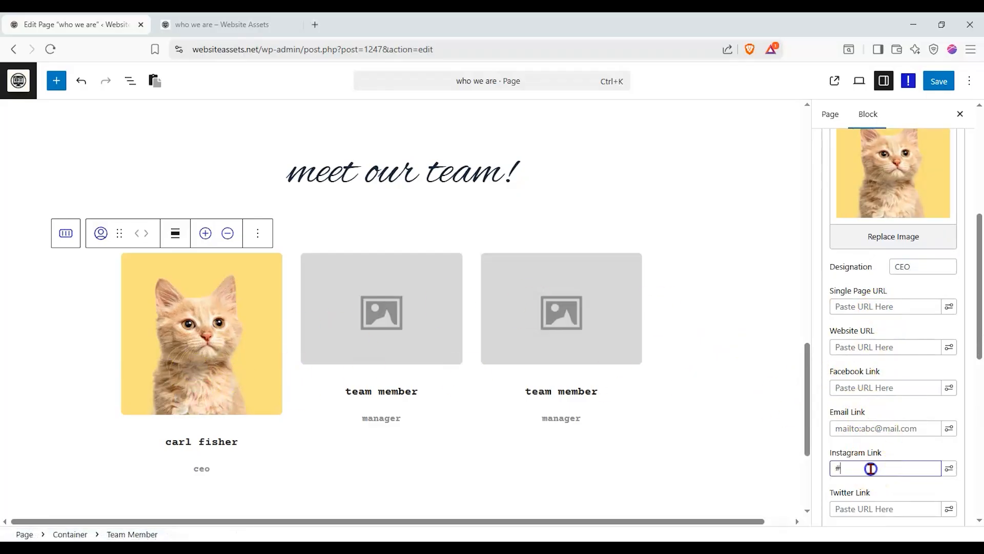
# Enter the placeholder "#" as both the Twitter link and the LinkedIn link of the first team member.
pyautogui.click(868, 503)
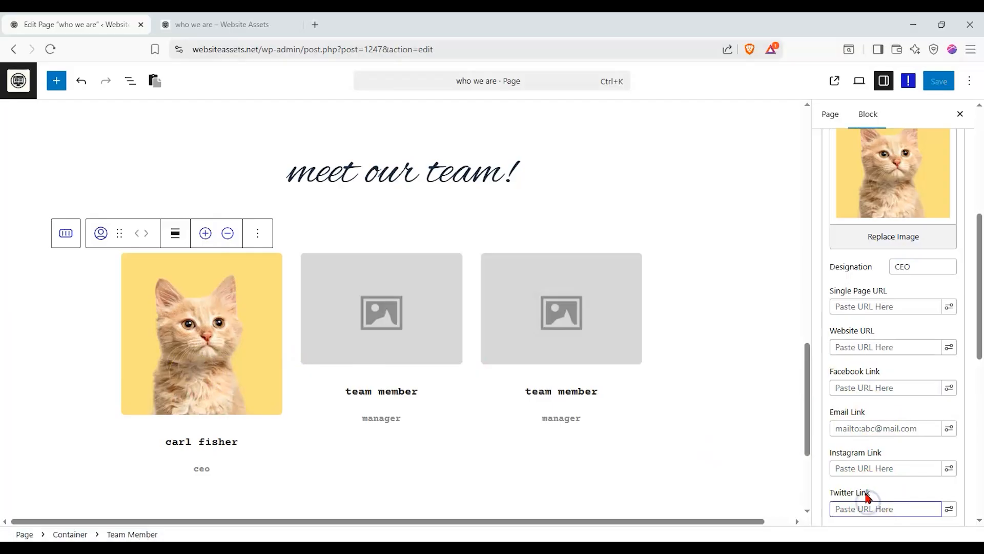
pyautogui.hotkey('ctrl', 'v')
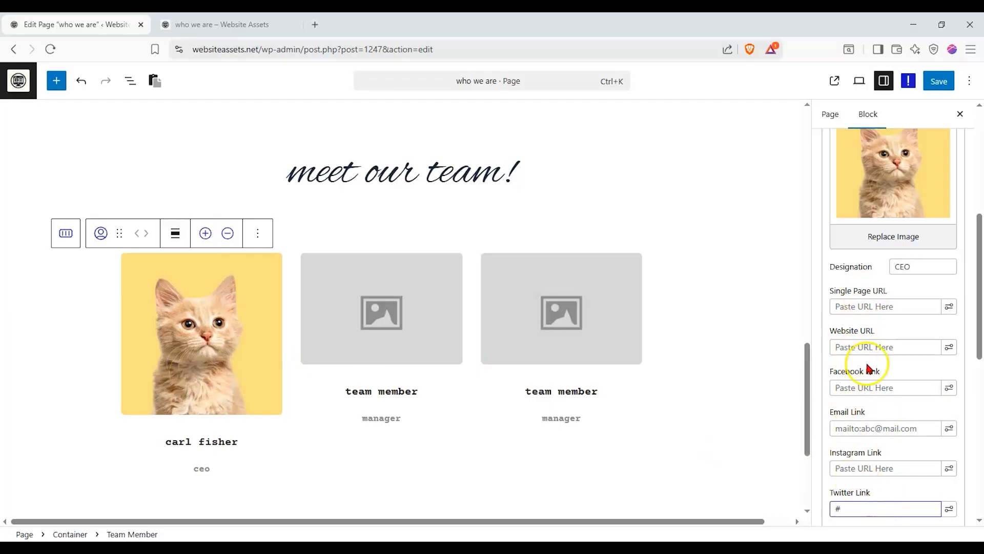
pyautogui.scroll(-2, 869, 368)
pyautogui.click(877, 425)
pyautogui.hotkey('ctrl', 'v')
pyautogui.moveTo(240, 385)
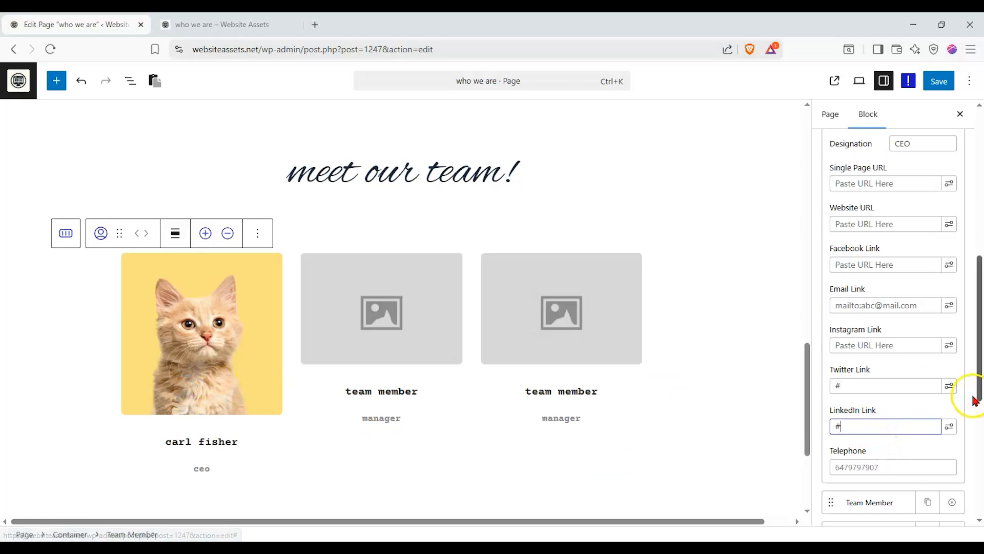
# Review the extra options of the first team member's LinkedIn link, leaving them closed again.
pyautogui.click(948, 426)
pyautogui.scroll(-4, 918, 409)
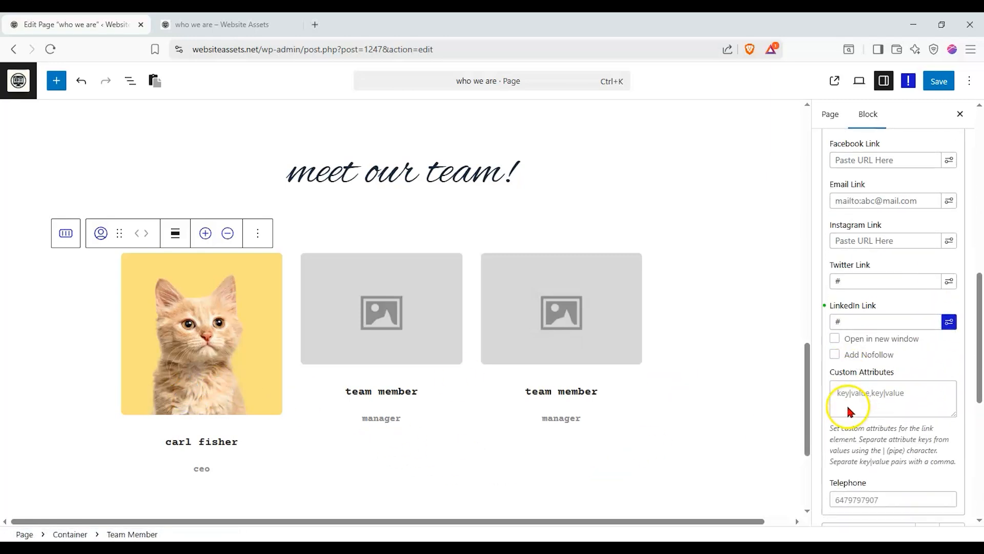
pyautogui.click(949, 243)
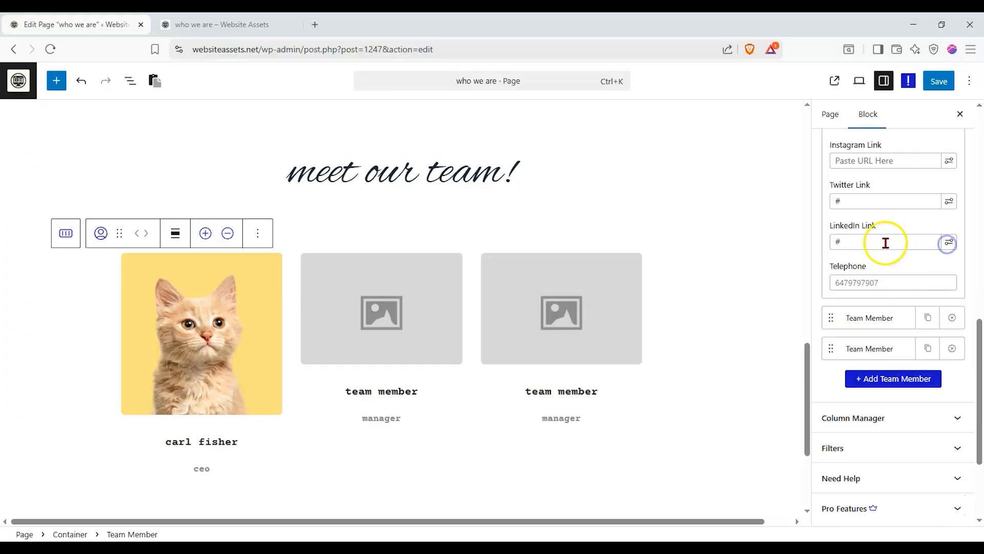
# Set the Team Member block's column gap to 2% on all four sides.
pyautogui.click(923, 418)
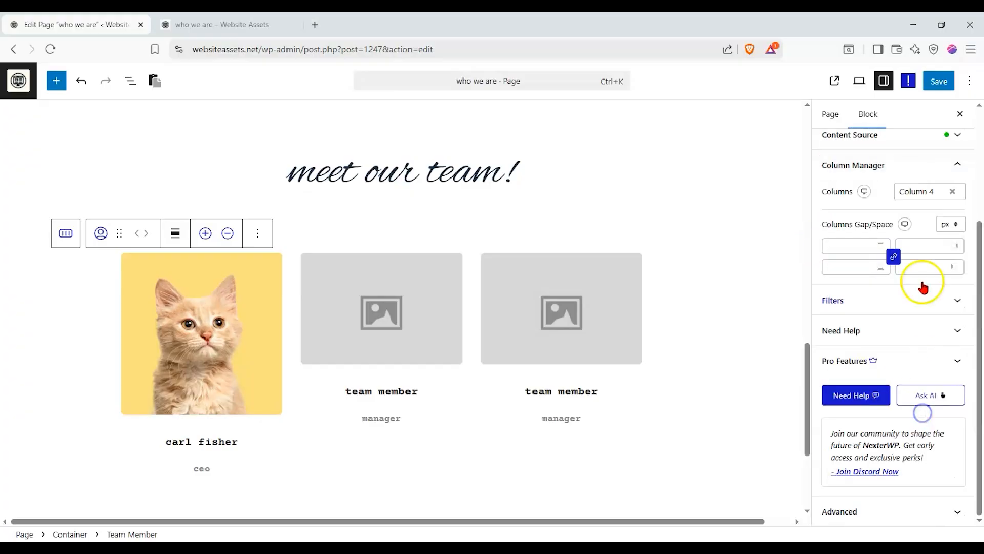
pyautogui.scroll(2, 918, 246)
pyautogui.click(932, 252)
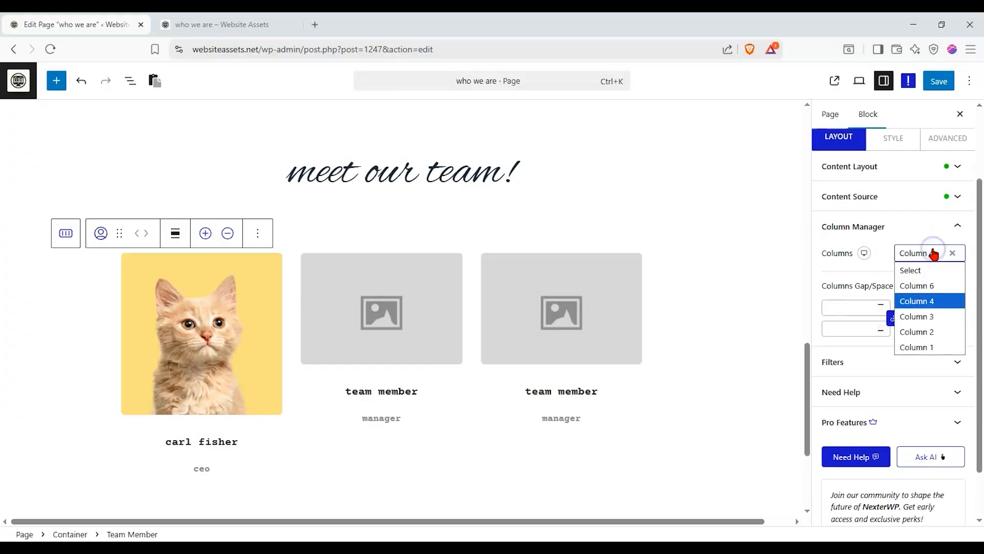
pyautogui.click(934, 254)
pyautogui.click(843, 307)
pyautogui.click(952, 286)
pyautogui.click(951, 325)
pyautogui.click(847, 309)
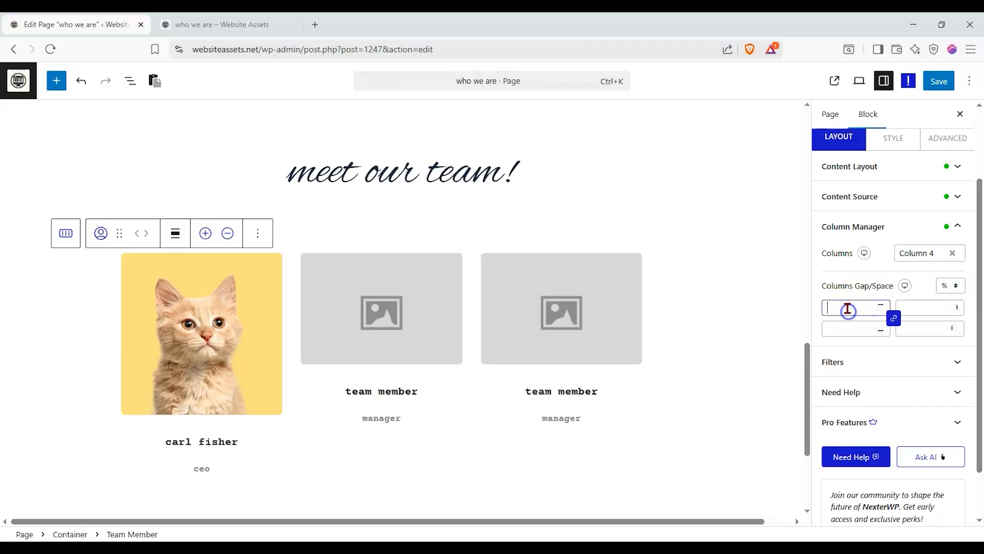
pyautogui.write('3')
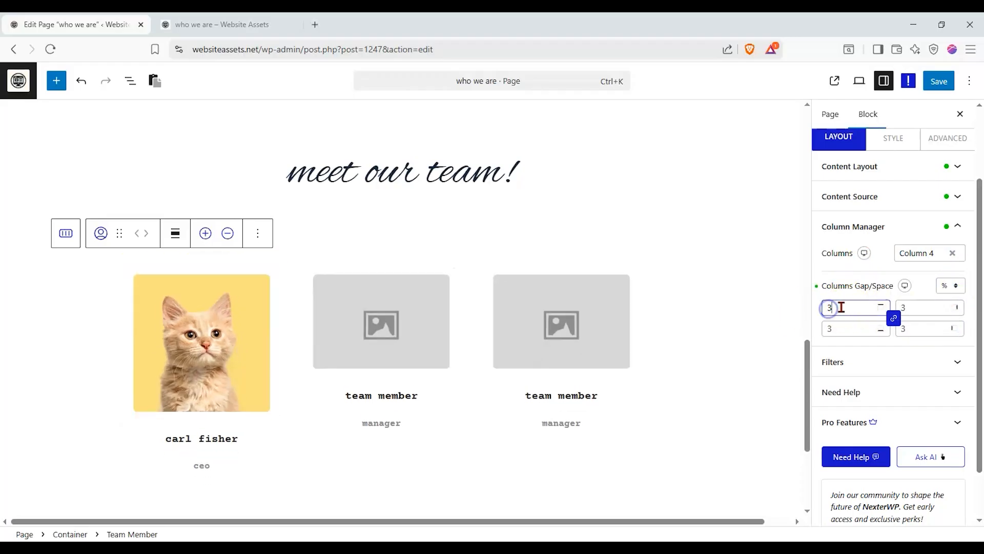
pyautogui.write('2')
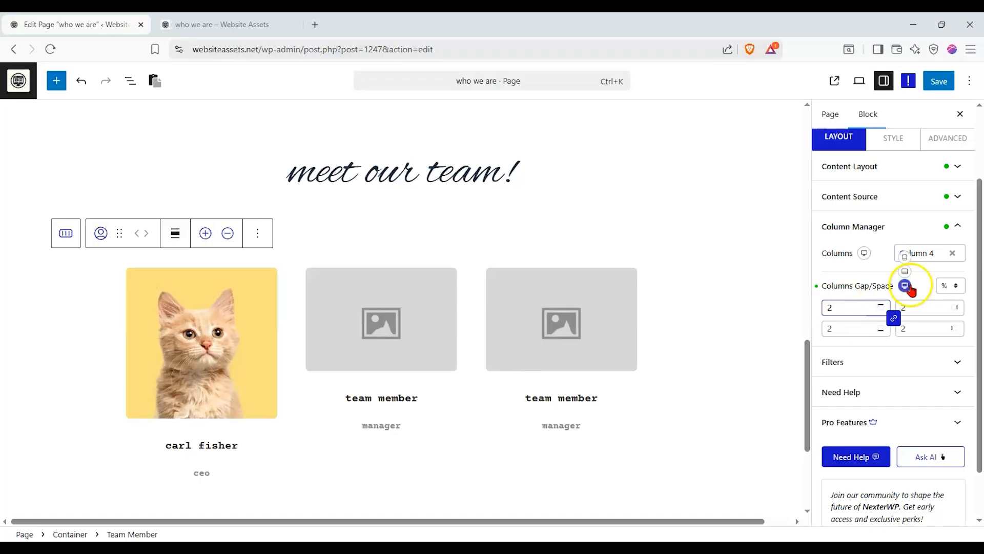
# Change the font family of the team members' titles to Aclonica.
pyautogui.scroll(3, 871, 267)
pyautogui.click(889, 234)
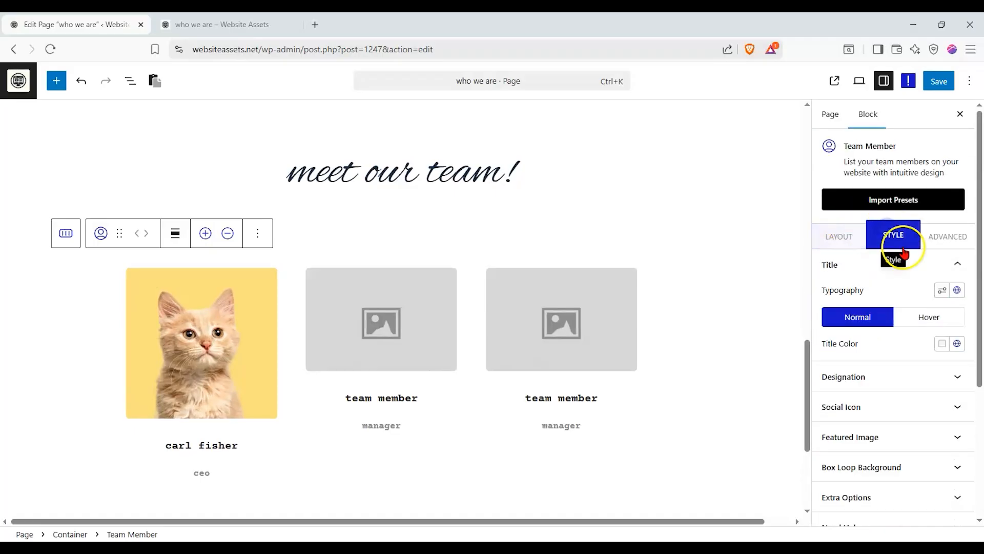
pyautogui.click(947, 266)
pyautogui.click(949, 266)
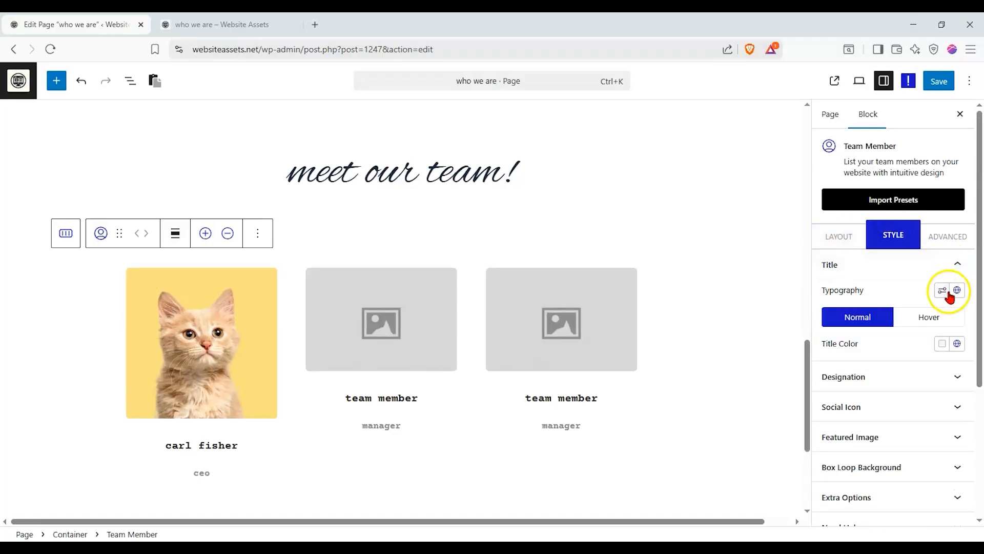
pyautogui.click(957, 291)
pyautogui.click(943, 290)
pyautogui.click(943, 290)
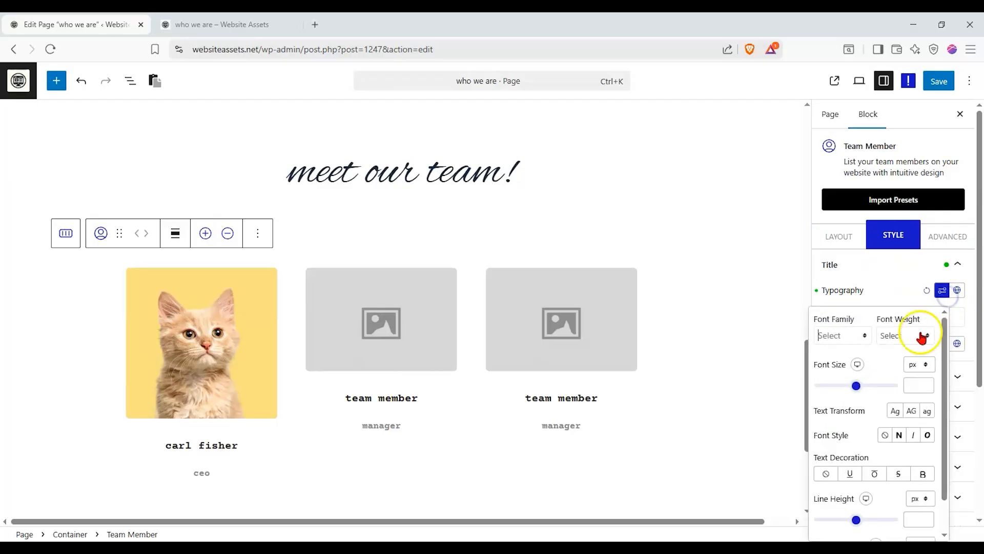
pyautogui.click(856, 339)
pyautogui.scroll(-3, 853, 400)
pyautogui.click(845, 426)
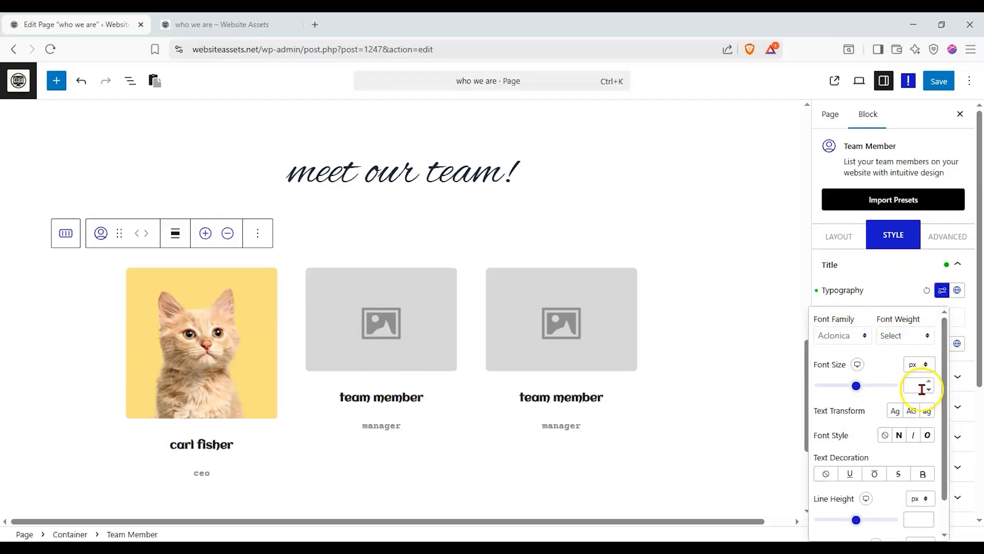
# Apply the first blue of the Global Palettes as the title color of the team members.
pyautogui.click(961, 332)
pyautogui.click(956, 344)
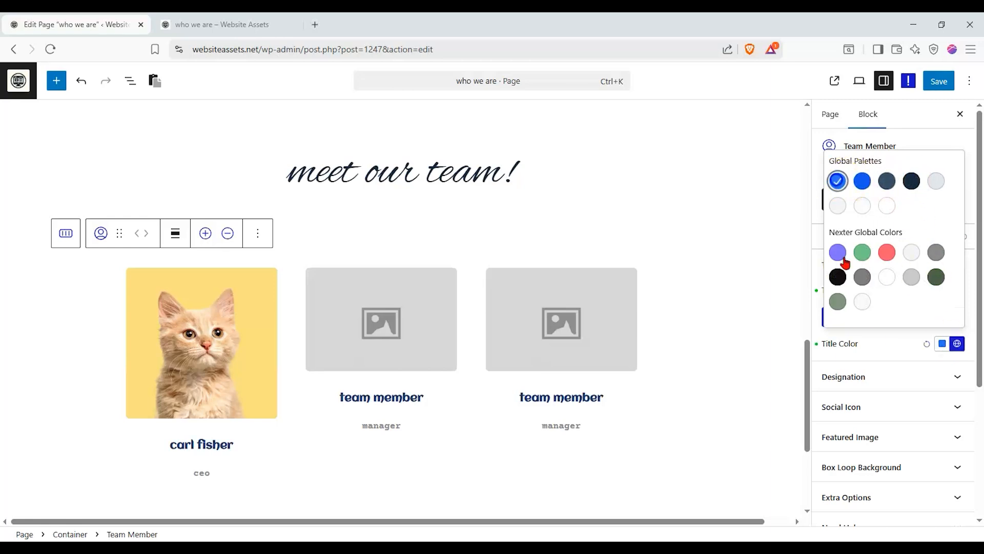
pyautogui.click(838, 181)
pyautogui.click(868, 360)
# Set the font size of the team members' designations to 32 px.
pyautogui.click(892, 369)
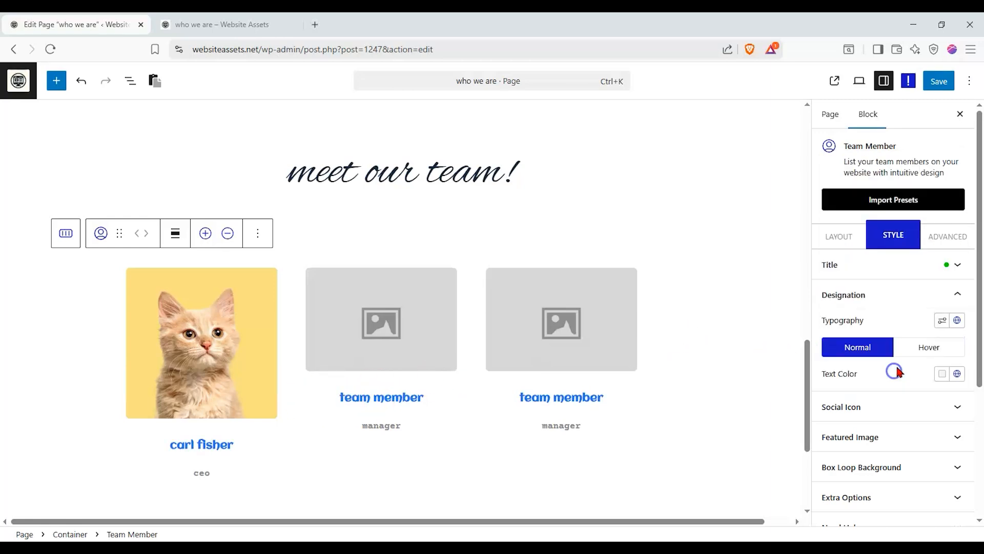
pyautogui.click(945, 321)
pyautogui.moveTo(860, 146); pyautogui.dragTo(838, 142)
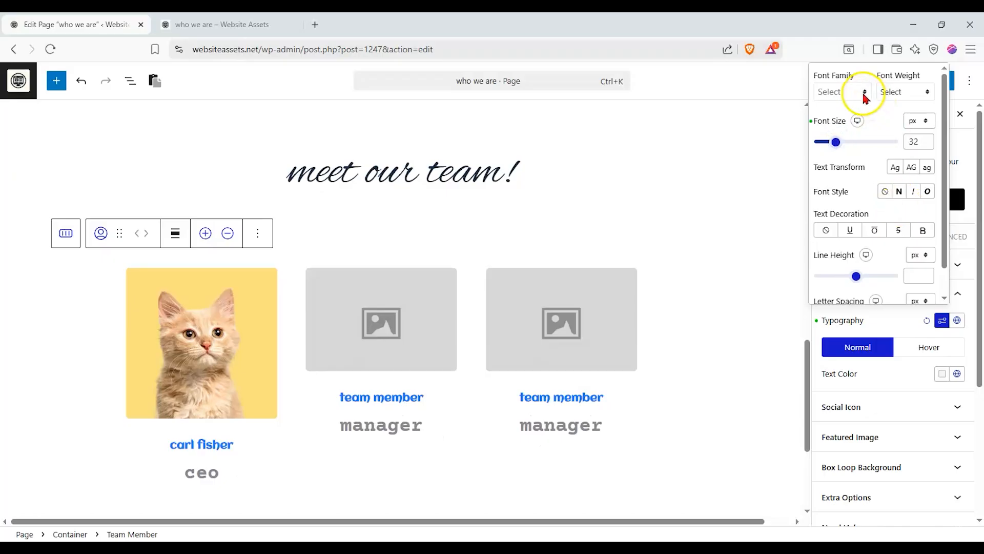
pyautogui.click(907, 328)
# Color the designation text of the team members bright red in its normal state.
pyautogui.click(941, 375)
pyautogui.moveTo(905, 170); pyautogui.dragTo(945, 98)
pyautogui.click(894, 383)
# Review the social icon and featured image style settings, as well as the column manager settings.
pyautogui.click(888, 410)
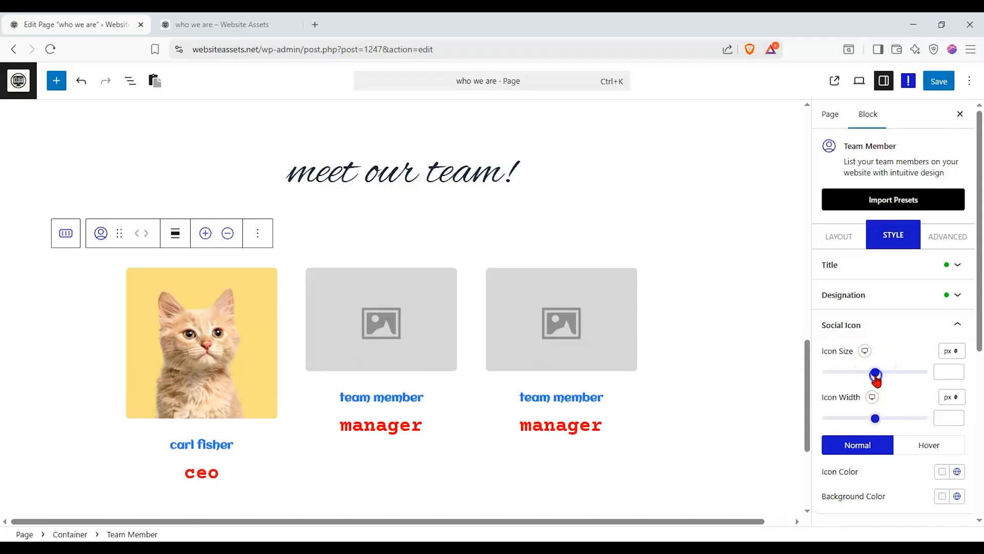
pyautogui.scroll(-4, 874, 417)
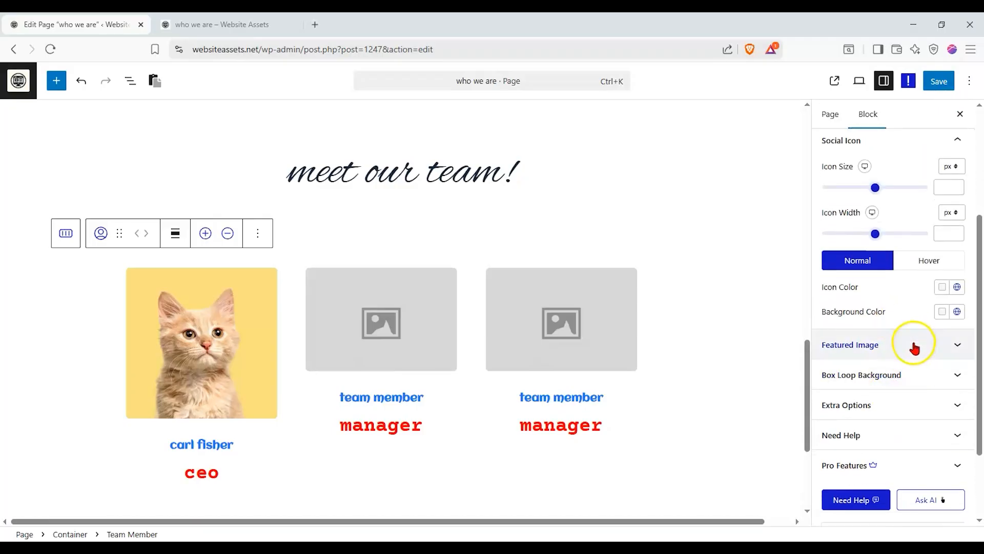
pyautogui.click(913, 345)
pyautogui.click(896, 174)
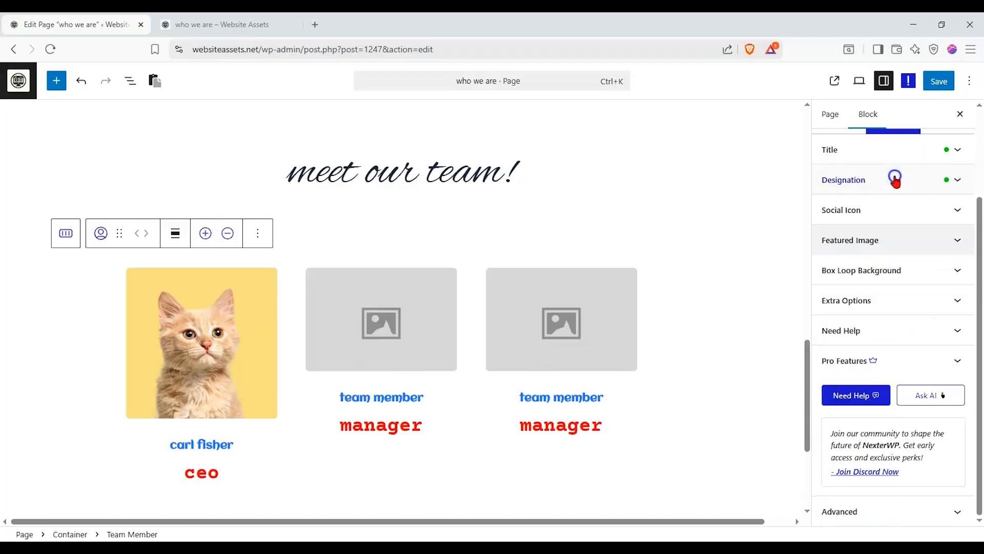
pyautogui.scroll(3, 879, 293)
pyautogui.click(840, 182)
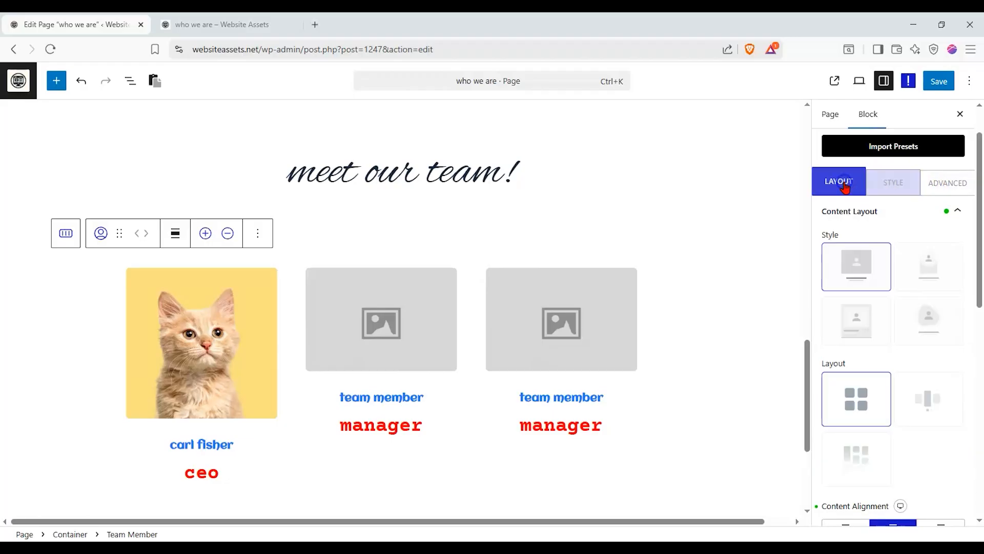
pyautogui.scroll(-10, 897, 359)
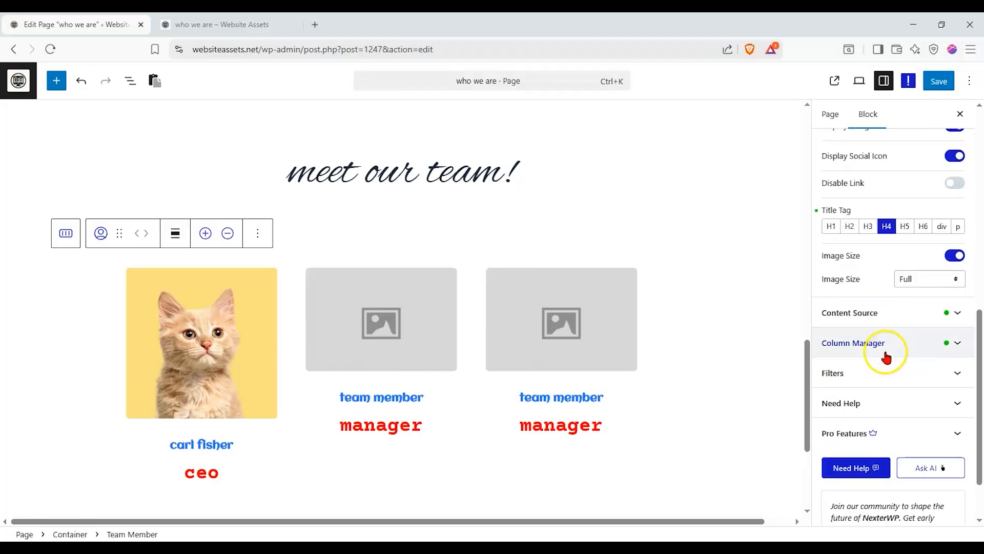
pyautogui.click(885, 354)
pyautogui.scroll(3, 887, 308)
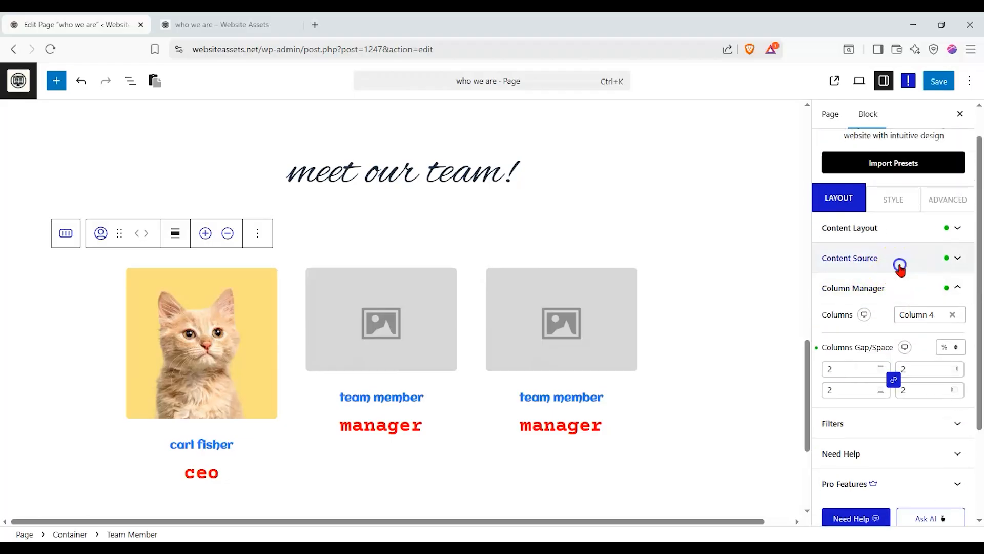
# Replace the second team member's placeholder name with the member's full name.
pyautogui.click(900, 266)
pyautogui.click(887, 334)
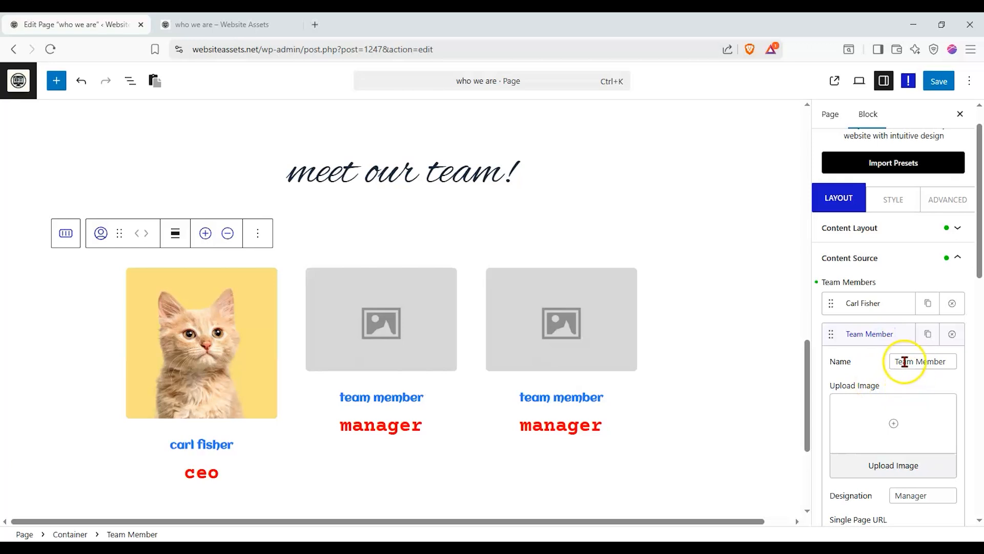
pyautogui.moveTo(897, 361); pyautogui.dragTo(982, 359)
pyautogui.write('Roger Rodgers')
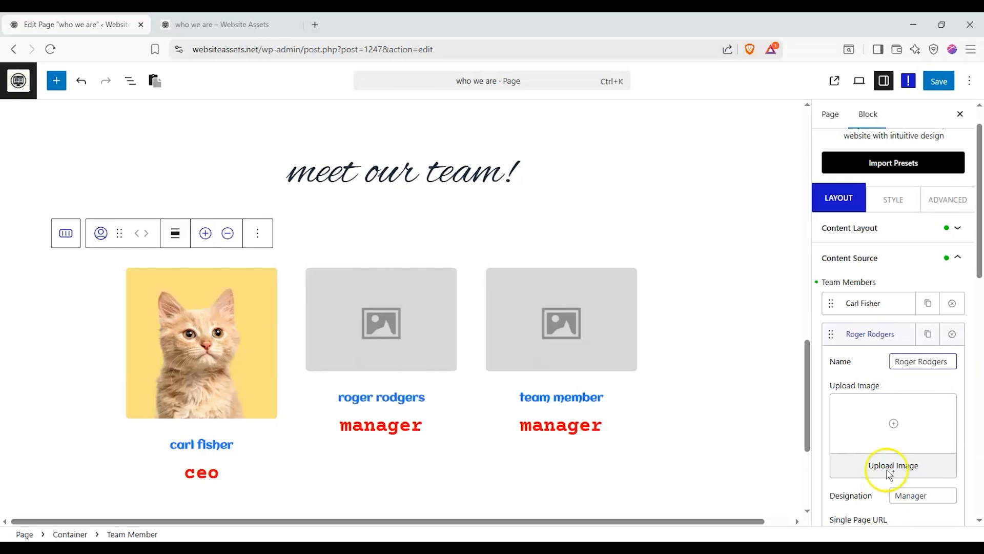
# Use the brown dog picture Image-Wrapper1.png from the media library as the second team member's image.
pyautogui.click(890, 469)
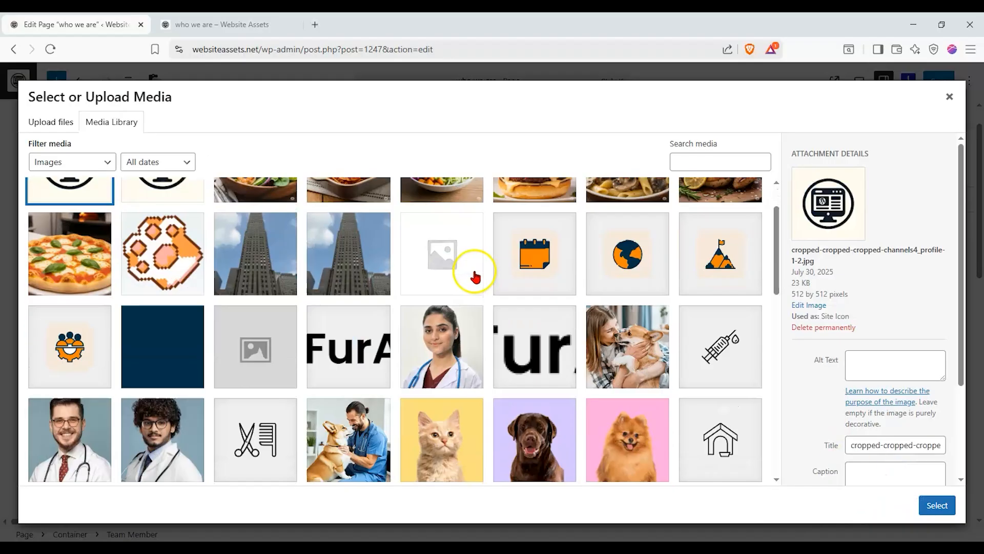
pyautogui.scroll(-5, 475, 277)
pyautogui.click(507, 220)
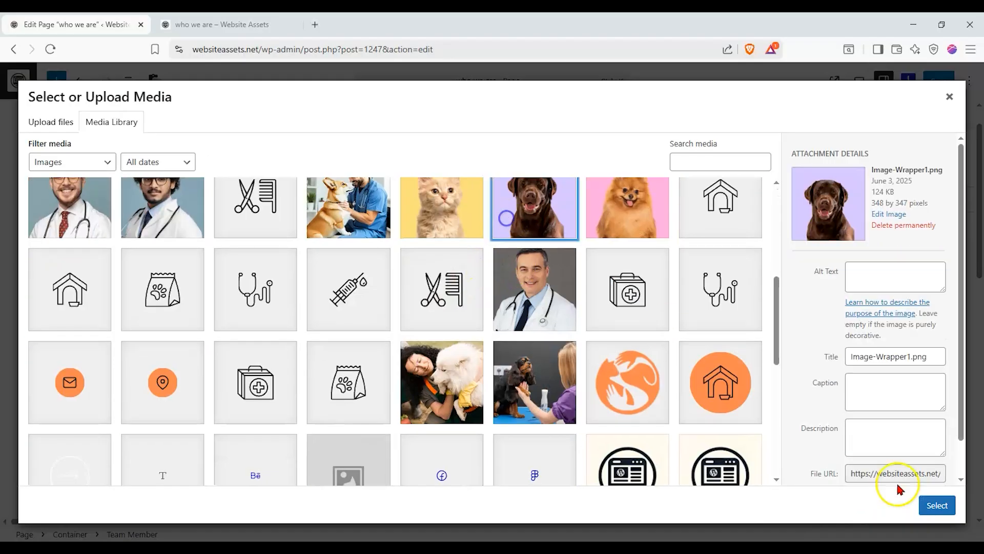
pyautogui.click(937, 505)
# Change the second team member's designation to "Owner, President".
pyautogui.scroll(-3, 908, 440)
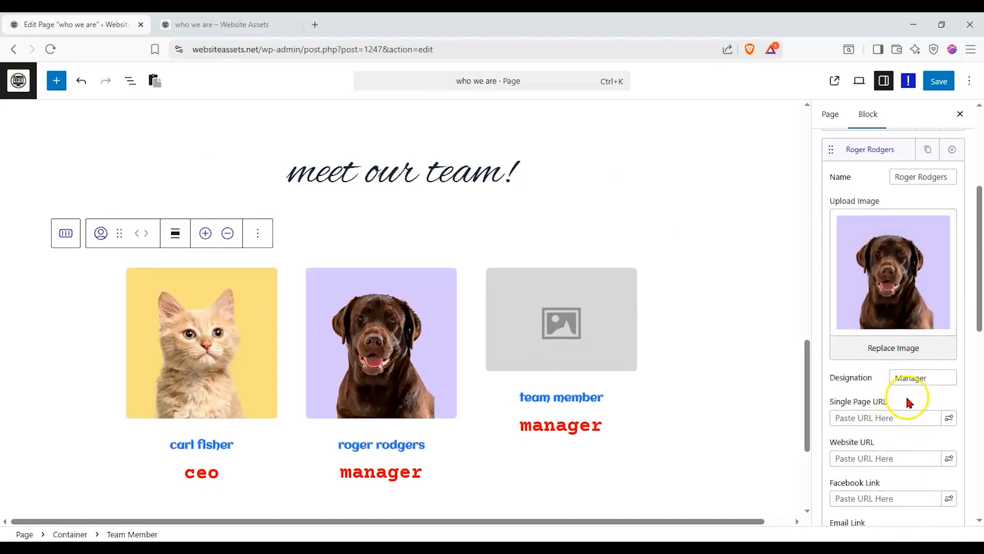
pyautogui.doubleClick(936, 382)
pyautogui.write('w')
pyautogui.press('BackSpace')
pyautogui.write('io')
pyautogui.press('BackSpace')
pyautogui.press('BackSpace')
pyautogui.write('Owner')
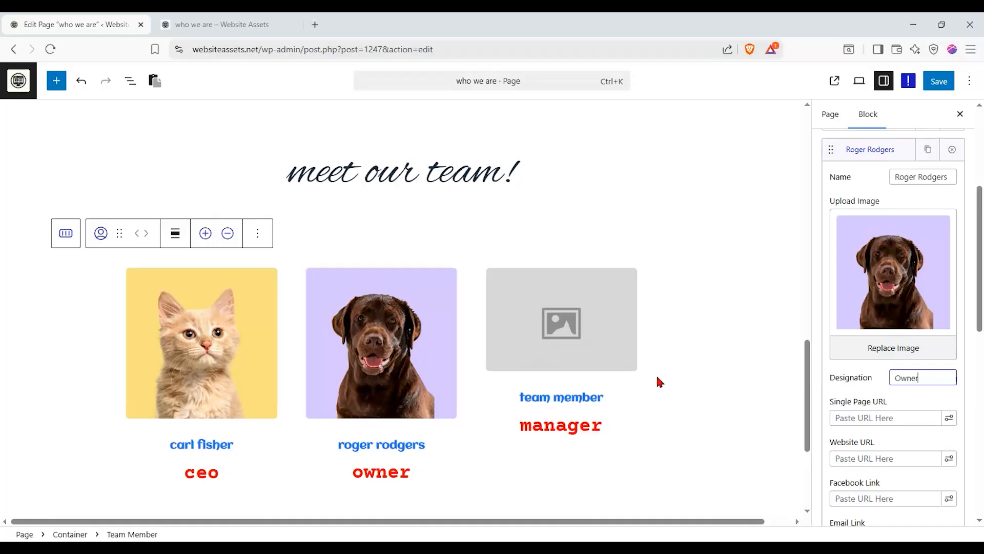
pyautogui.write(', President')
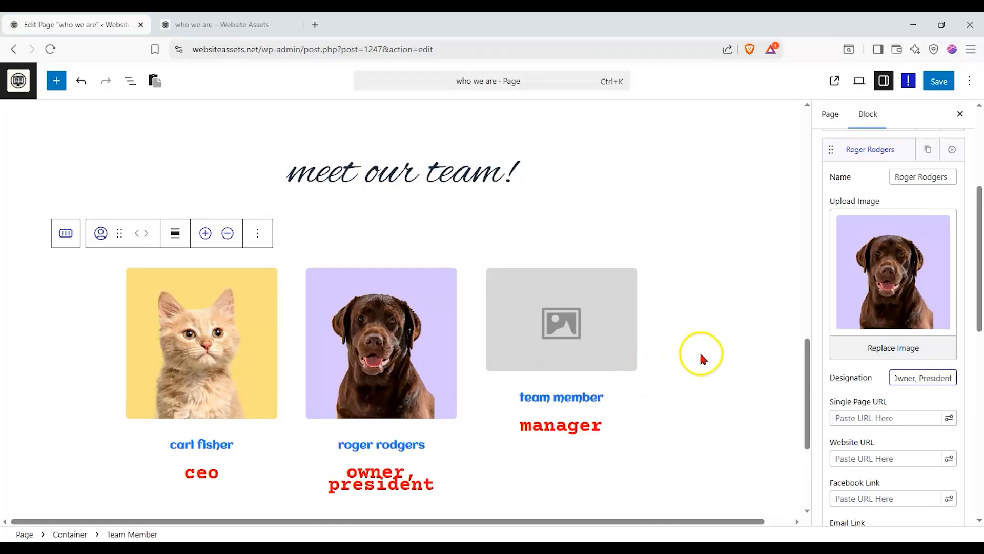
# Examine the second team member's link fields and the entries and their order in the team member list.
pyautogui.scroll(-6, 849, 349)
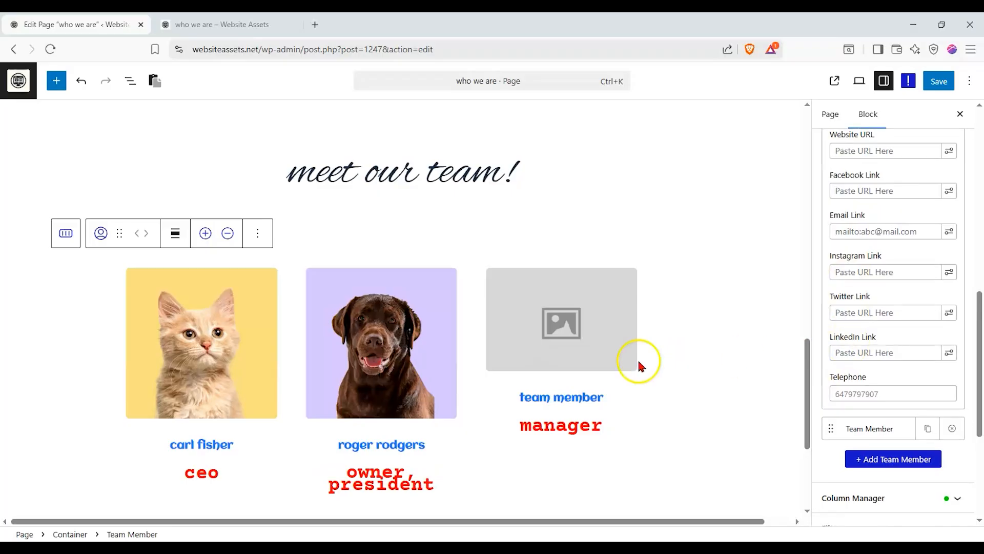
pyautogui.scroll(8, 854, 295)
pyautogui.click(866, 276)
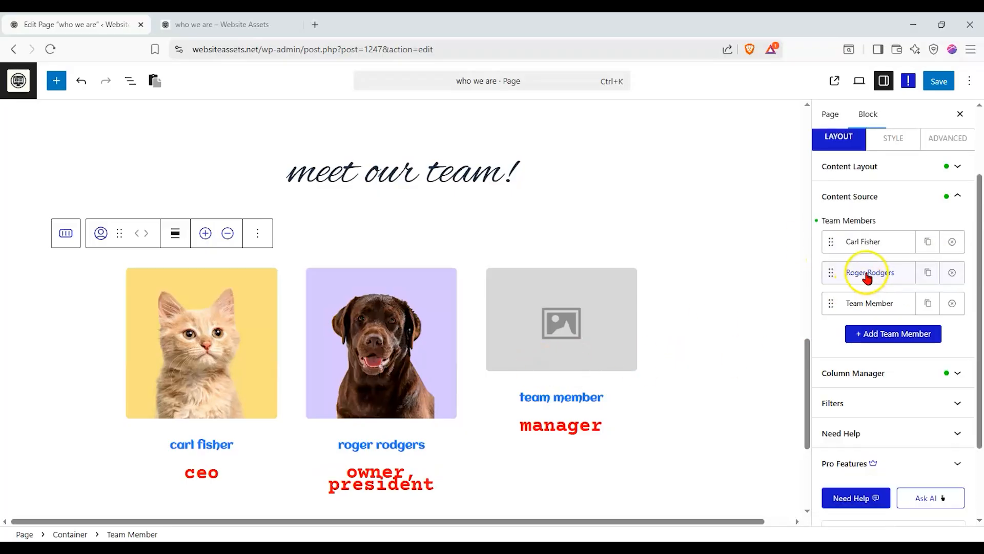
pyautogui.click(853, 305)
pyautogui.click(853, 272)
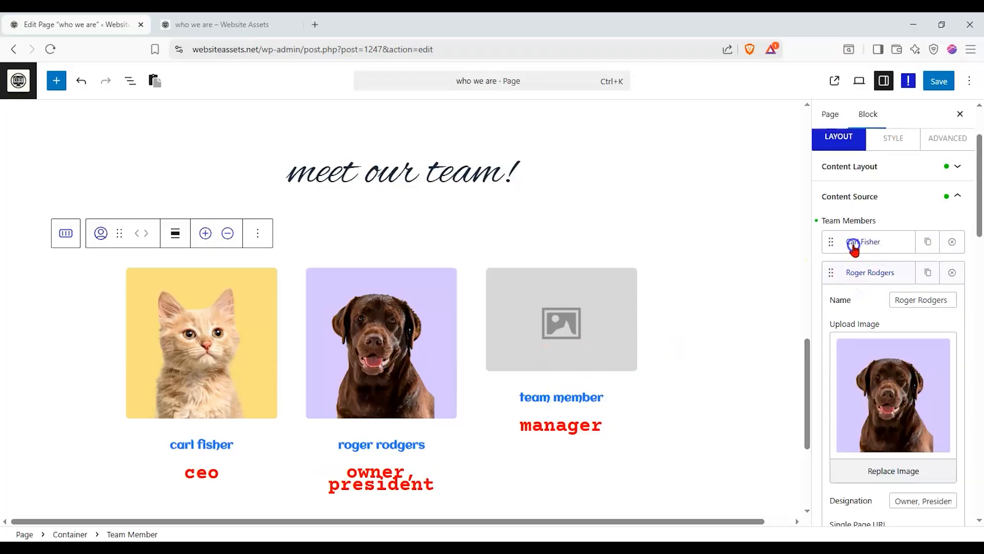
pyautogui.scroll(-2, 834, 236)
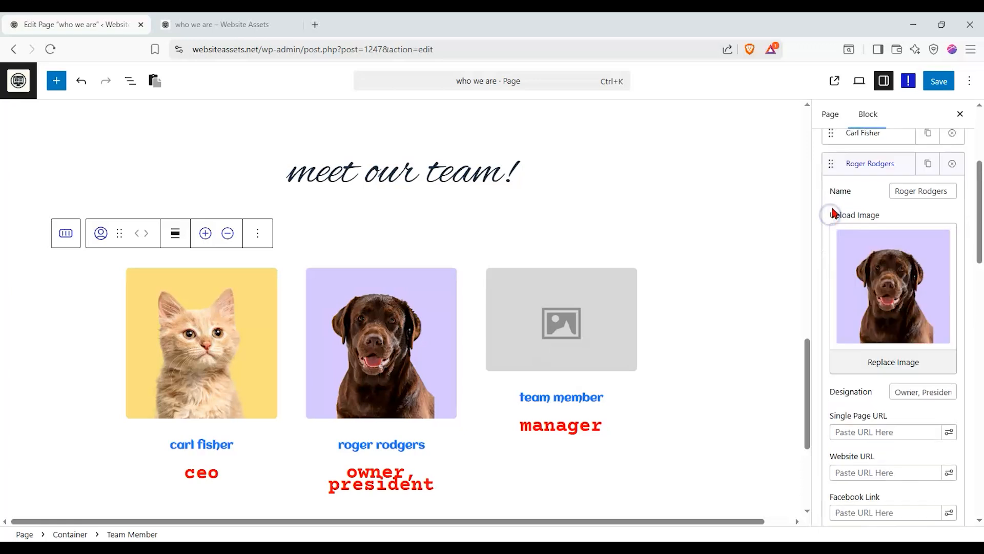
pyautogui.click(863, 172)
pyautogui.scroll(2, 839, 271)
pyautogui.moveTo(834, 278)
pyautogui.mouseDown()
pyautogui.moveTo(830, 255)
pyautogui.moveTo(830, 285)
pyautogui.mouseUp()
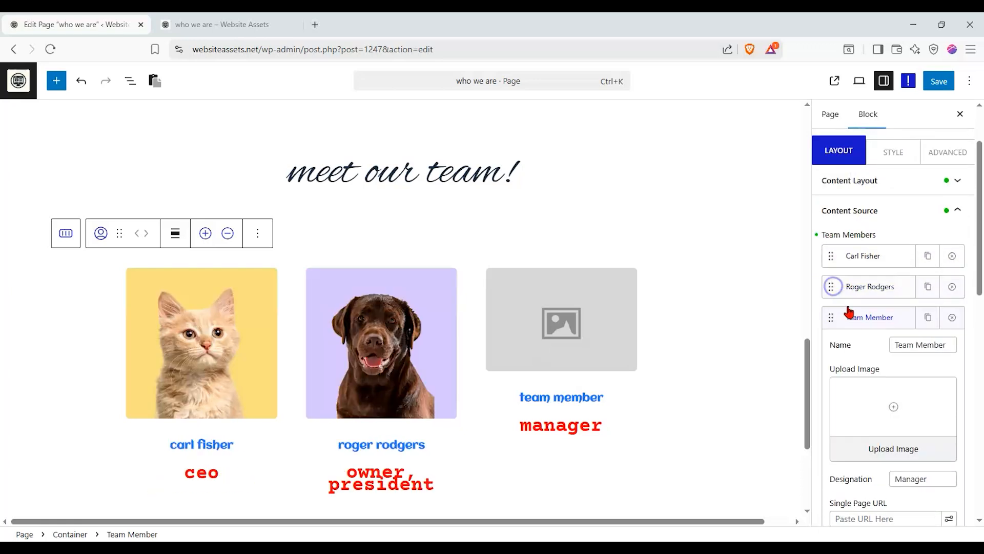
# Use the orange fluffy dog picture Image-Wrapper2.png from the media library as the third team member's image.
pyautogui.click(893, 444)
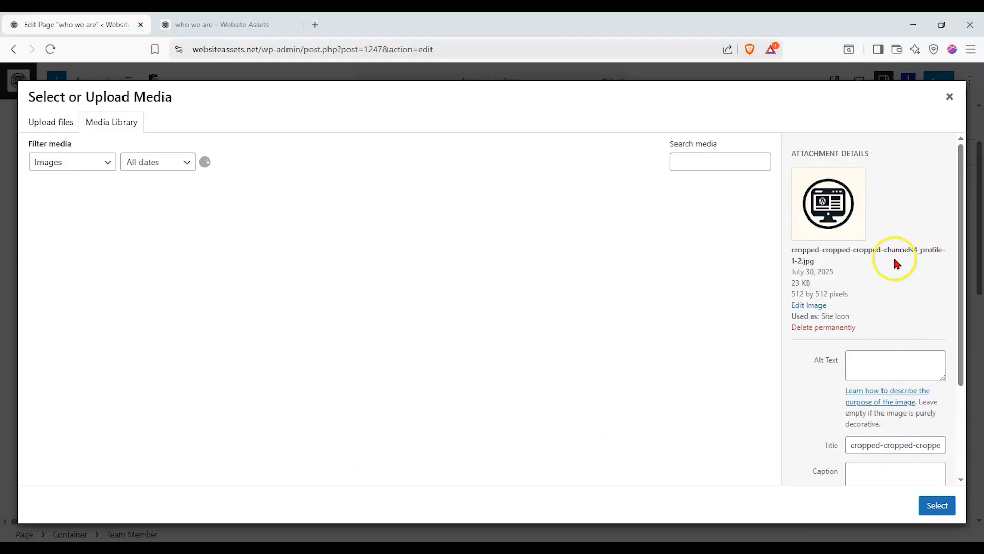
pyautogui.scroll(-3, 390, 361)
pyautogui.click(644, 336)
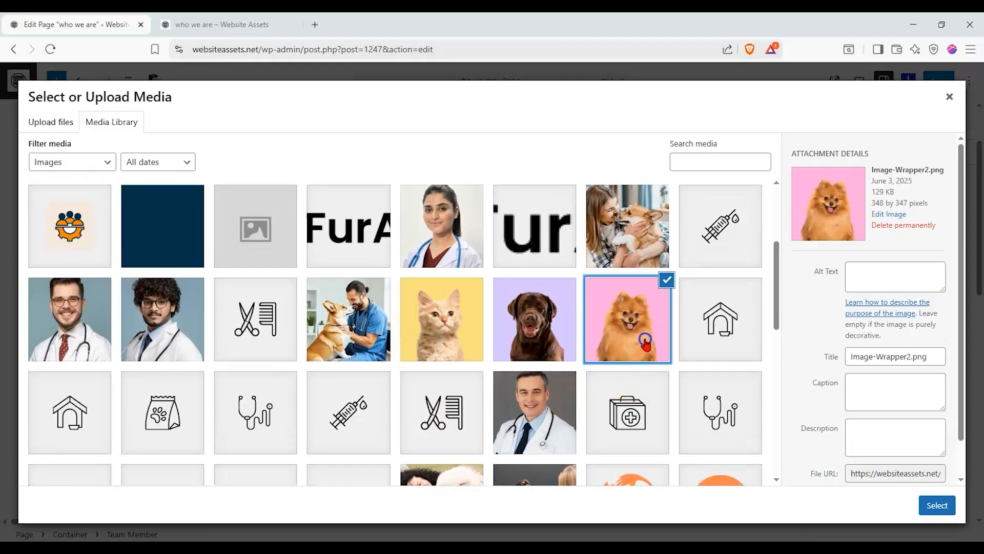
pyautogui.click(931, 506)
# Replace the third team member's placeholder name with the member's full name.
pyautogui.scroll(-3, 890, 396)
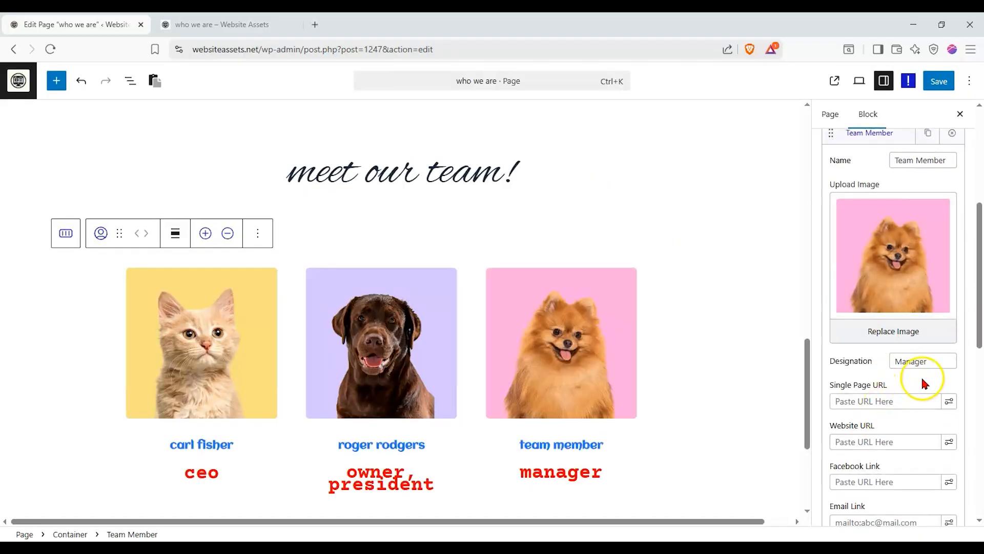
pyautogui.scroll(2, 890, 253)
pyautogui.tripleClick(907, 222)
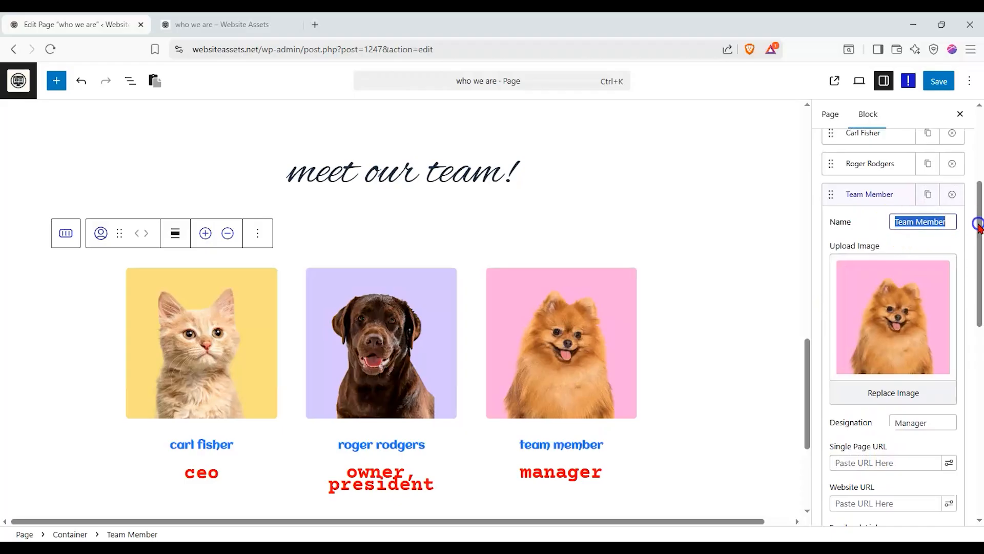
pyautogui.write('L')
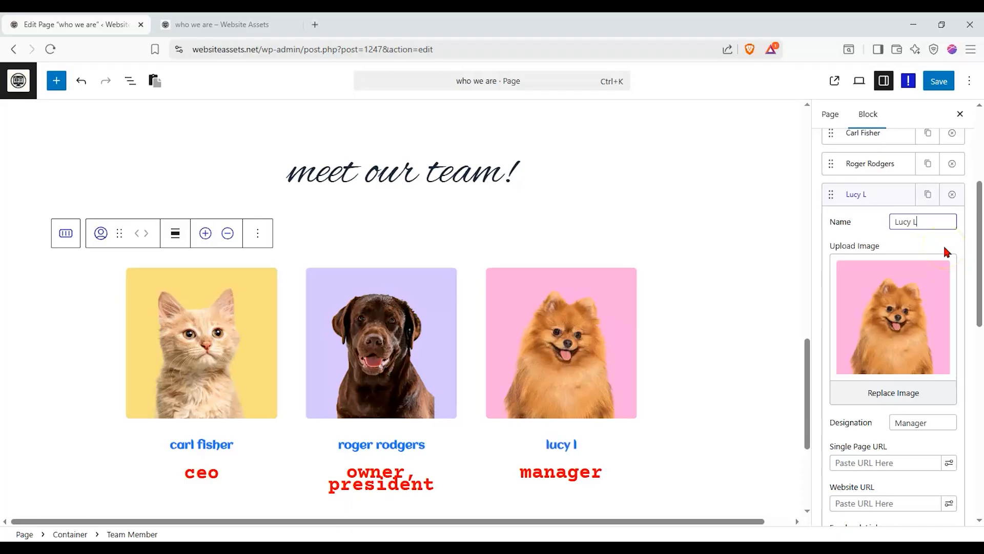
pyautogui.write('ucy Espoo')
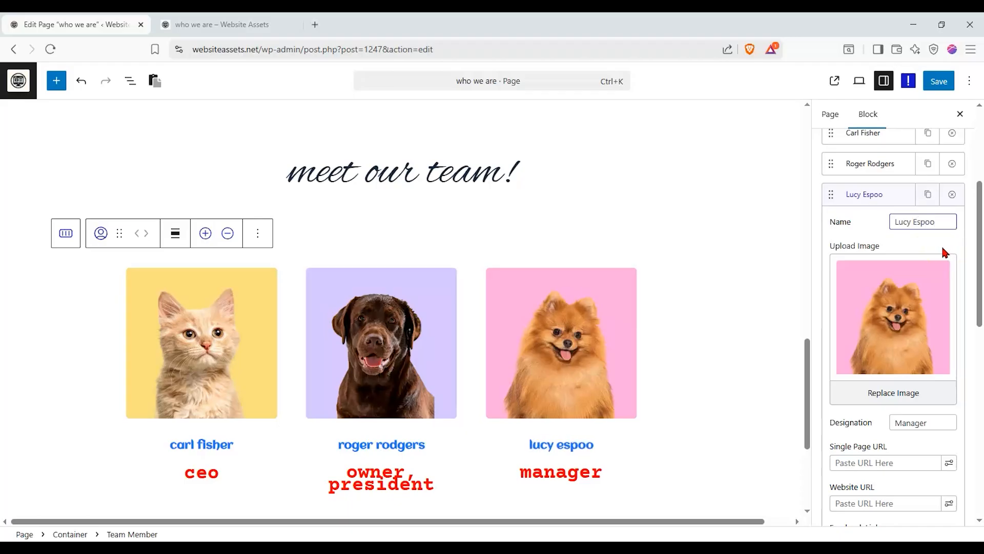
# Set the third team member's designation to CFO and collapse that member's entry.
pyautogui.scroll(-1, 941, 246)
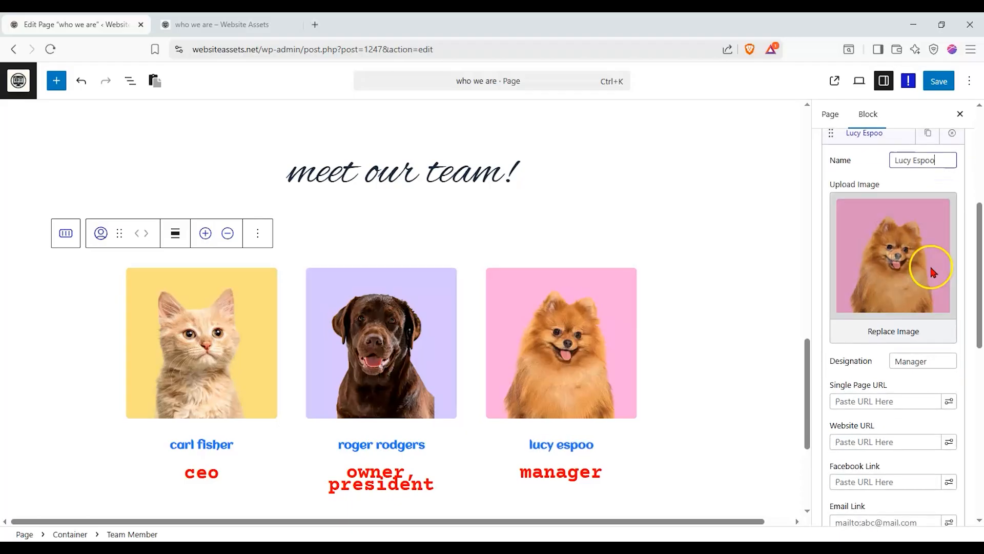
pyautogui.moveTo(931, 360); pyautogui.dragTo(792, 357)
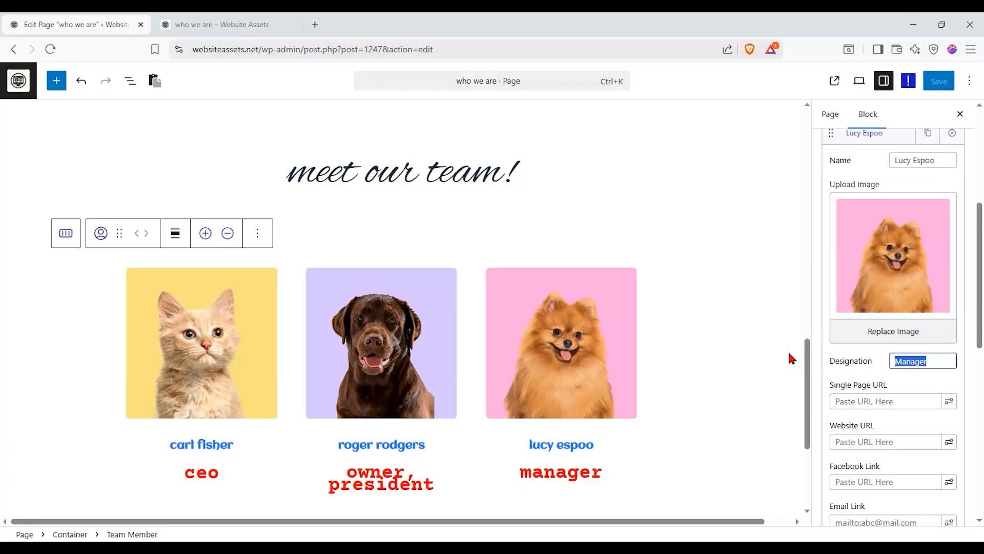
pyautogui.write('CFO')
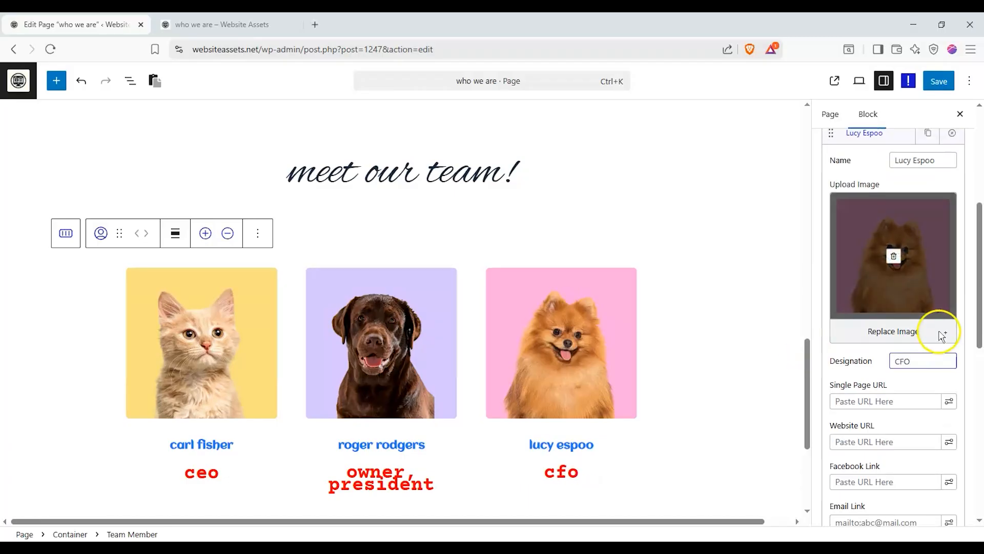
pyautogui.scroll(-4, 936, 336)
pyautogui.scroll(5, 929, 342)
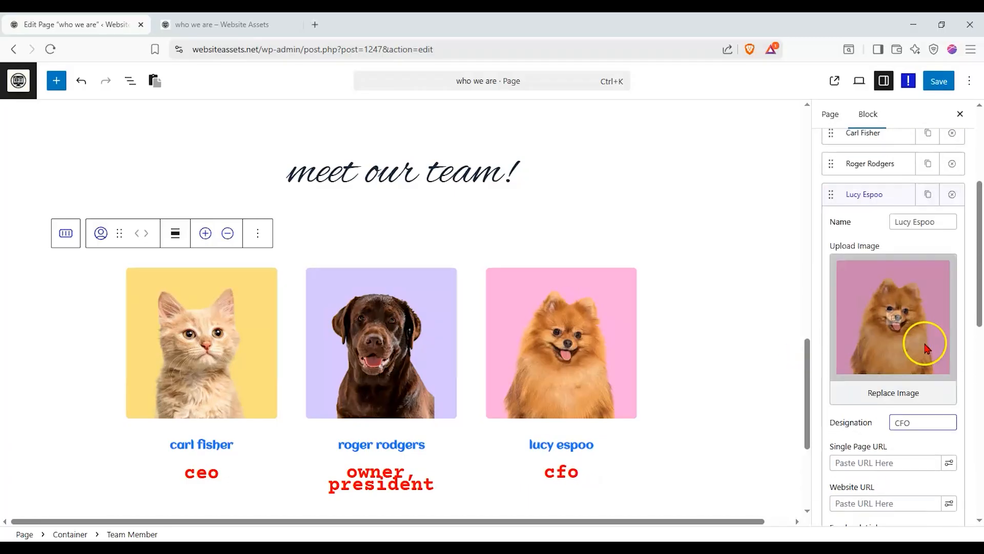
pyautogui.click(879, 258)
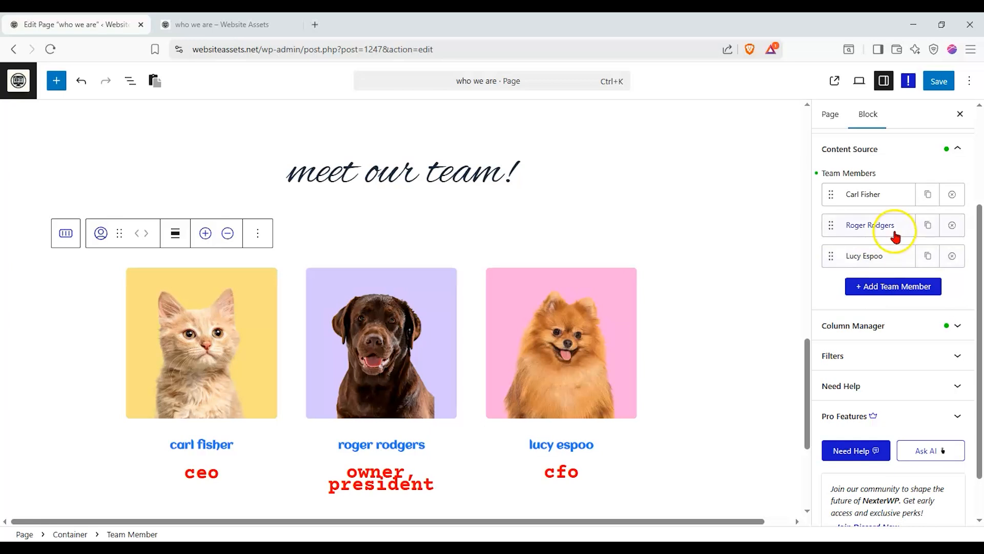
# Save the page and reload its published version to check the three team members.
pyautogui.click(940, 82)
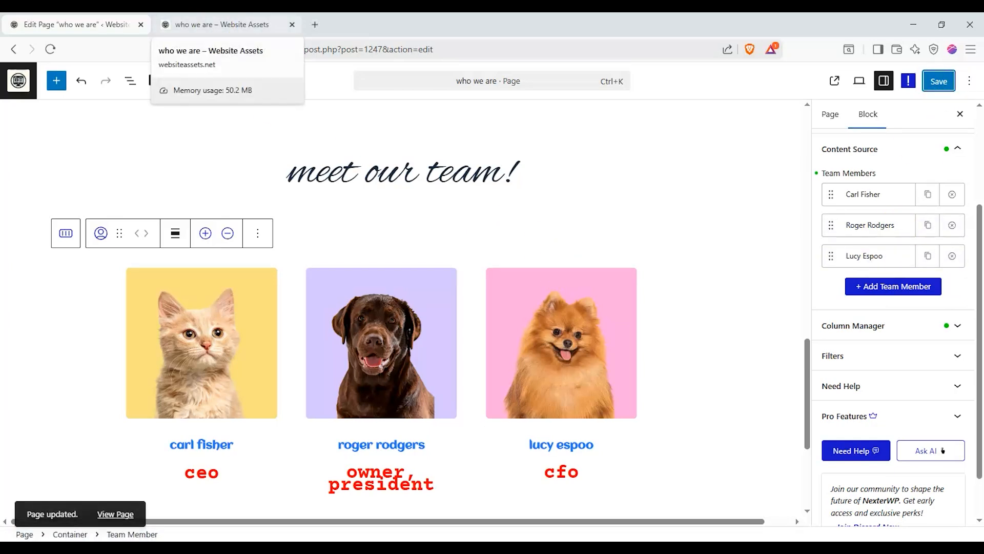
pyautogui.click(226, 25)
pyautogui.click(50, 49)
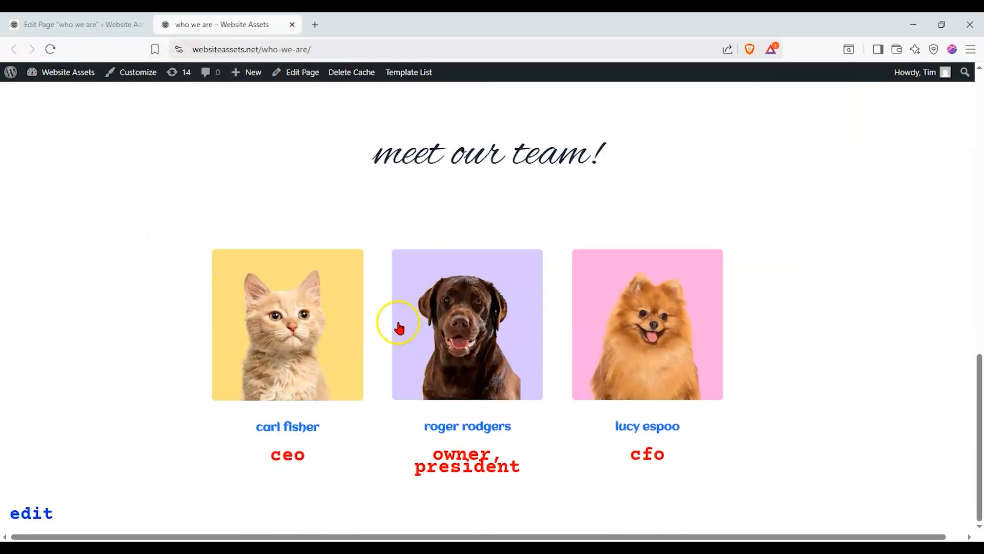
pyautogui.click(82, 24)
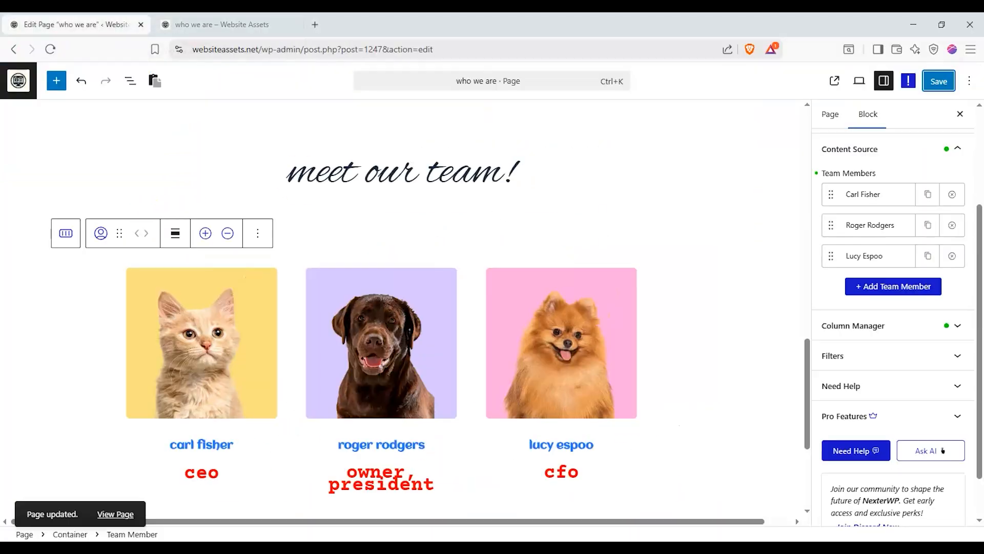
# Give the container around the team members a linear gradient background at 135° with only two colour stops.
pyautogui.click(65, 233)
pyautogui.scroll(3, 868, 285)
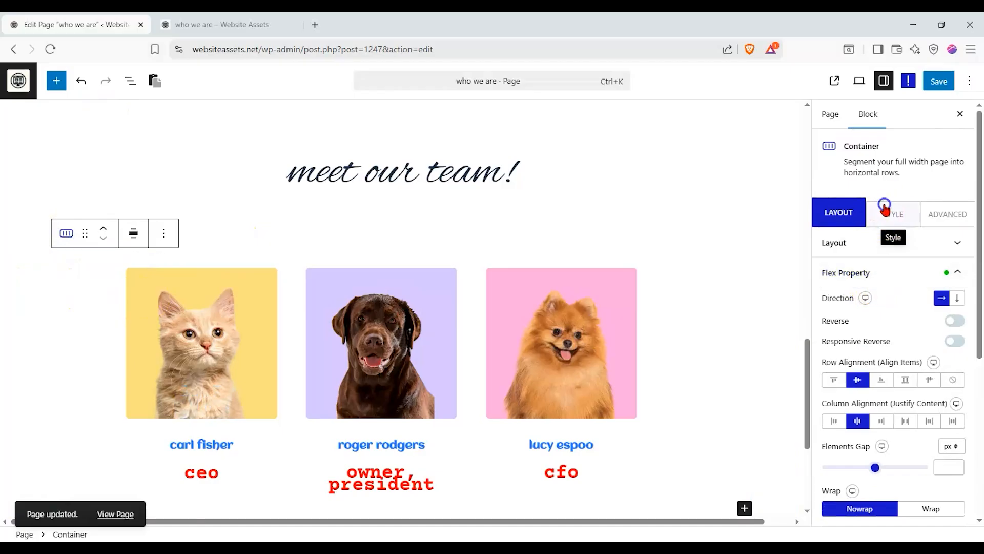
pyautogui.click(884, 212)
pyautogui.click(941, 297)
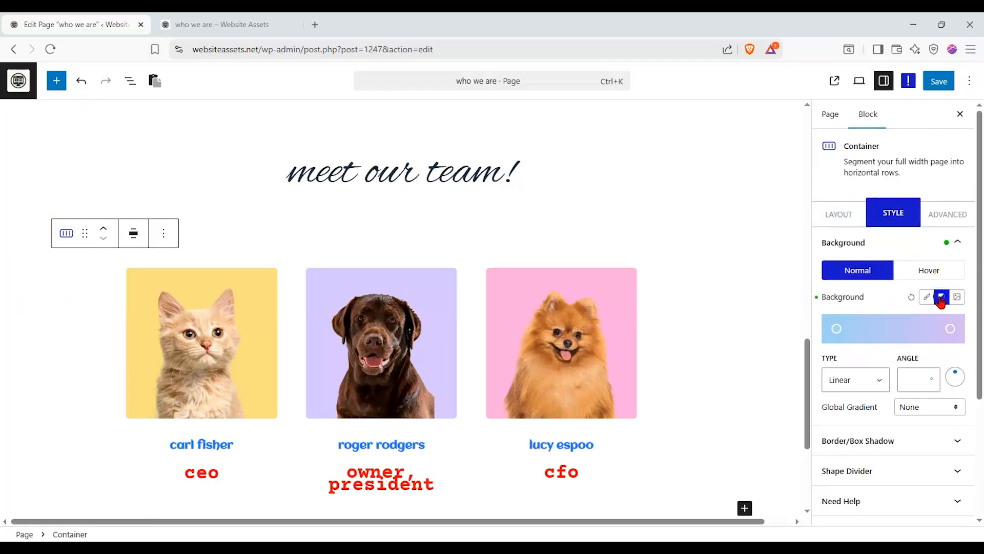
pyautogui.click(910, 329)
pyautogui.moveTo(909, 331); pyautogui.dragTo(843, 331)
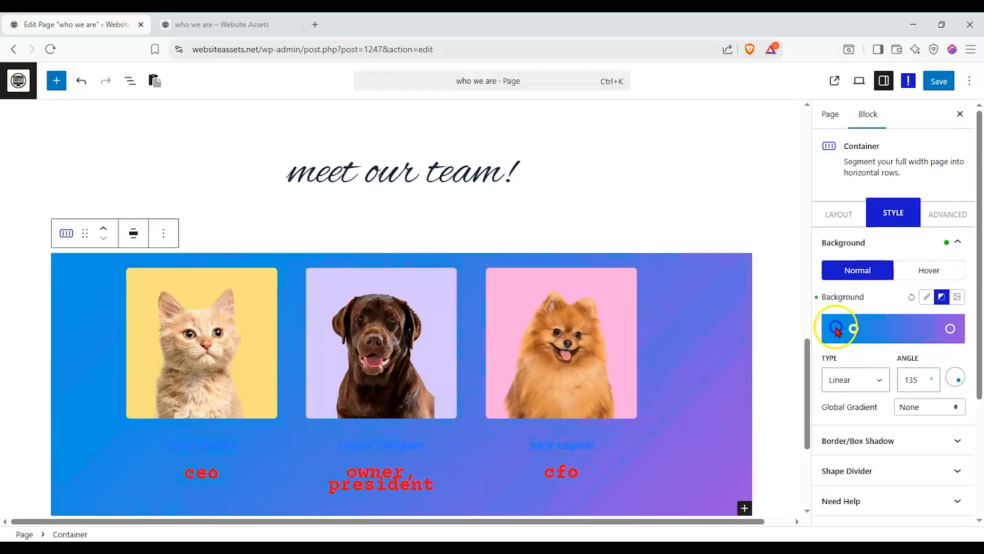
pyautogui.click(848, 329)
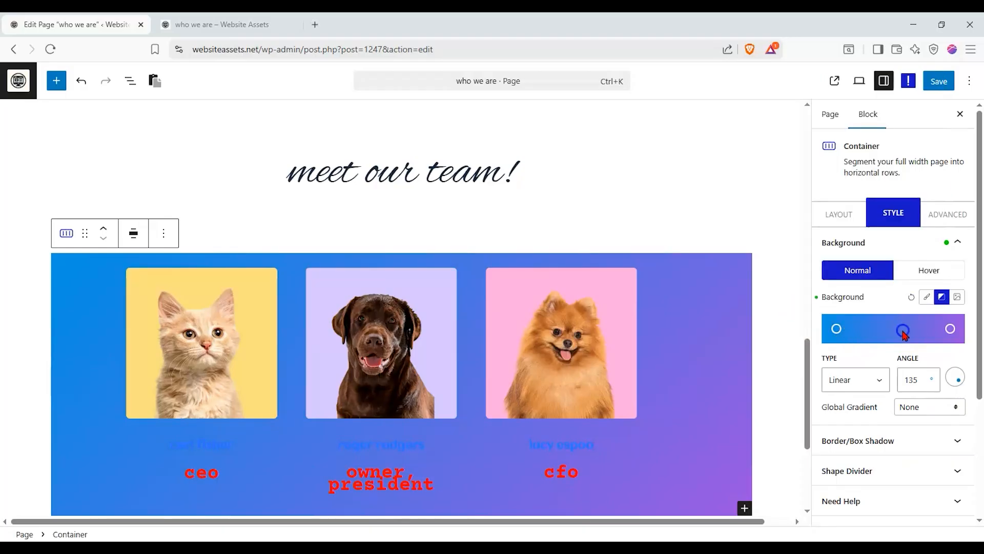
# Change the starting colour of the team container's gradient to a light yellow.
pyautogui.click(837, 330)
pyautogui.moveTo(818, 164); pyautogui.dragTo(775, 62)
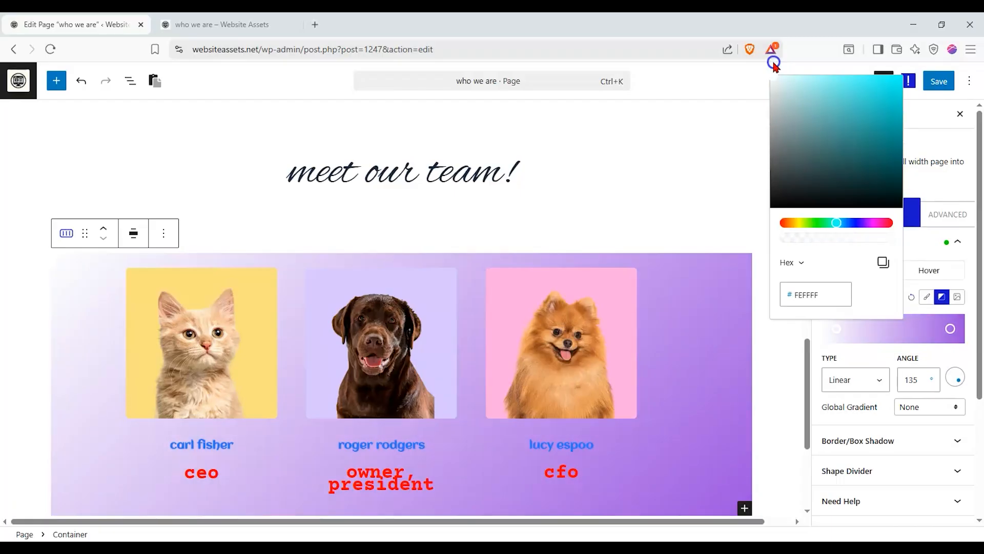
pyautogui.moveTo(804, 224); pyautogui.dragTo(796, 223)
pyautogui.click(816, 78)
pyautogui.moveTo(827, 81); pyautogui.dragTo(826, 78)
# Change the end colour of the team container's gradient to a light purple.
pyautogui.click(950, 328)
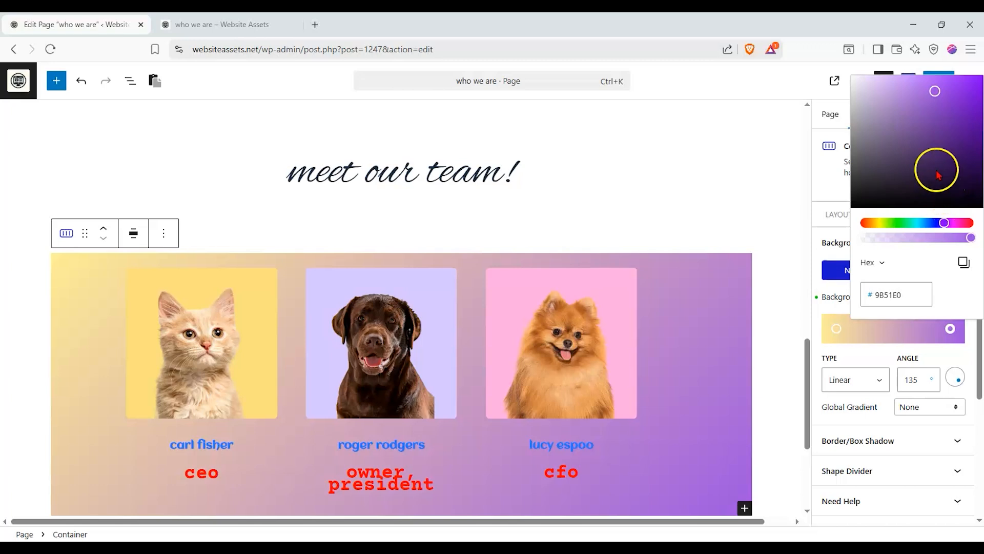
pyautogui.moveTo(913, 118)
pyautogui.mouseDown()
pyautogui.moveTo(898, 77)
pyautogui.moveTo(875, 70)
pyautogui.moveTo(893, 66)
pyautogui.mouseUp()
pyautogui.click(837, 309)
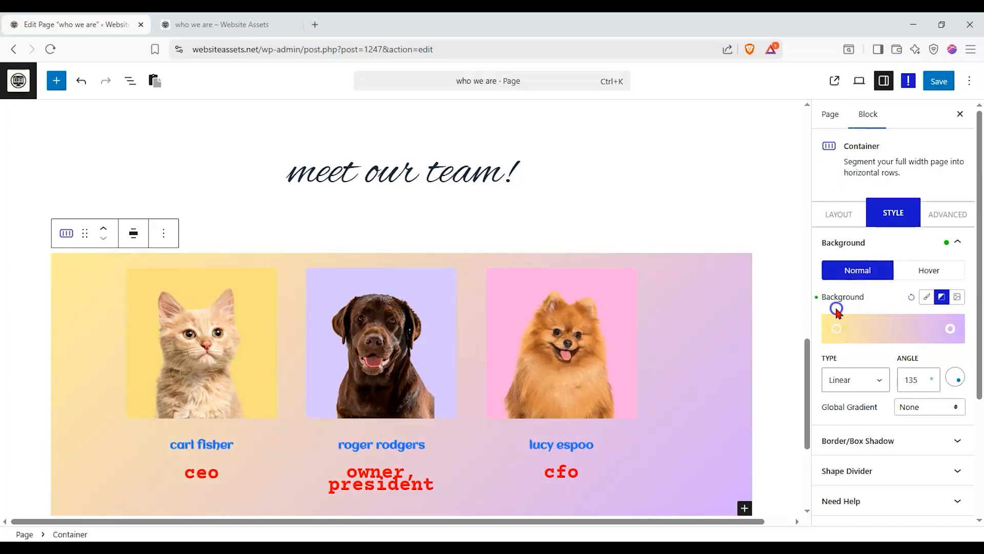
# Set the team container's border radius to 45 px on all corners and save the page.
pyautogui.click(925, 439)
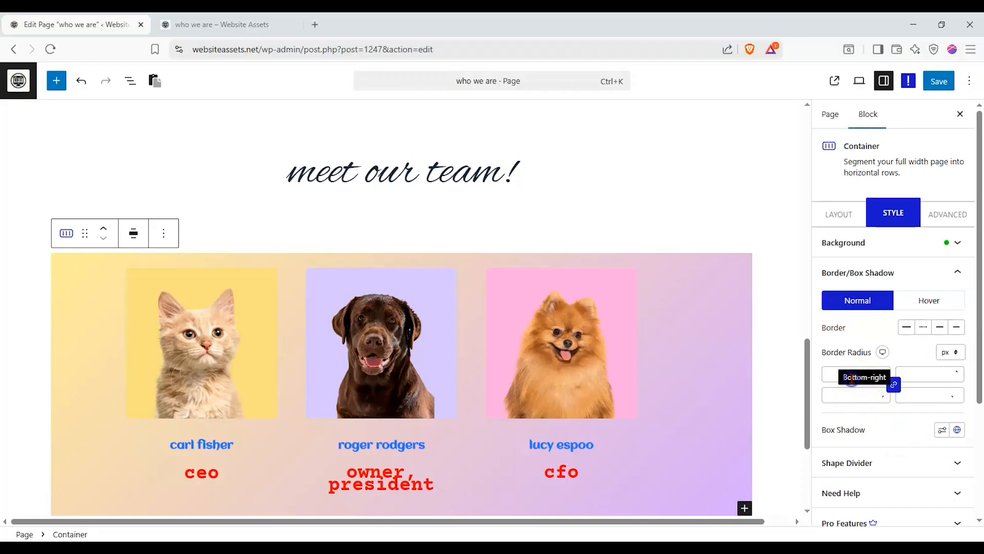
pyautogui.click(834, 371)
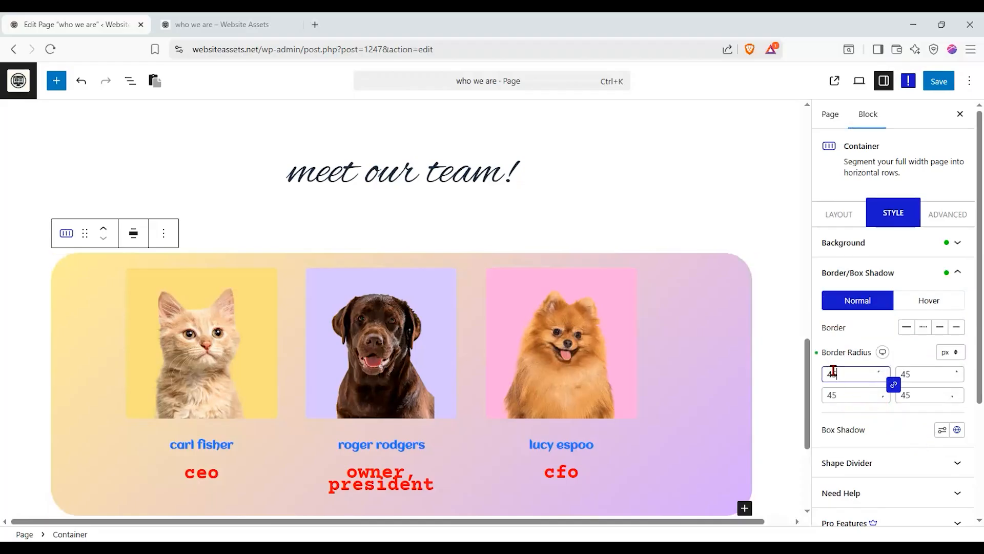
pyautogui.click(941, 82)
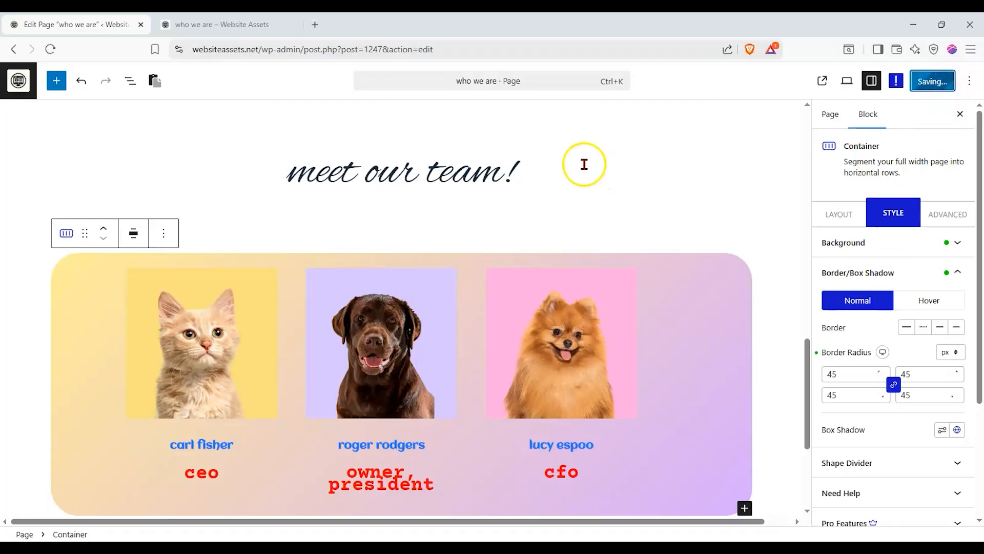
# Reload the published page and examine the team section's background and its place relative to the core values section.
pyautogui.click(215, 24)
pyautogui.click(50, 49)
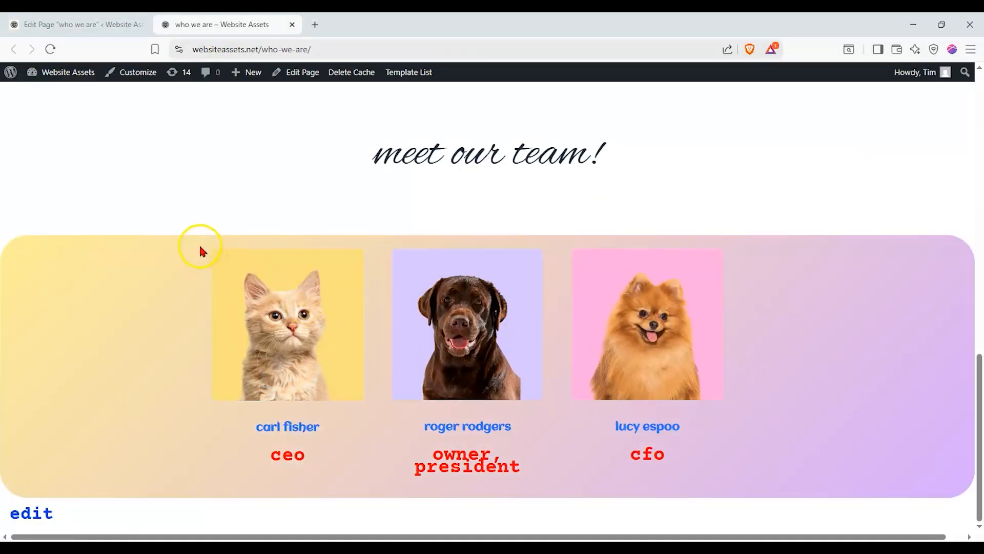
pyautogui.scroll(8, 429, 314)
pyautogui.scroll(-5, 417, 315)
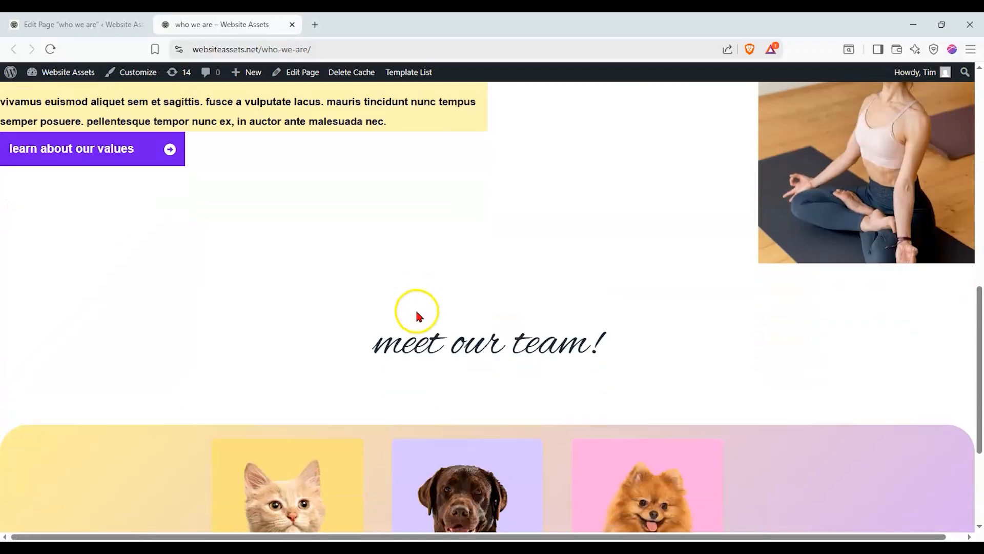
pyautogui.scroll(-2, 510, 287)
pyautogui.scroll(5, 502, 295)
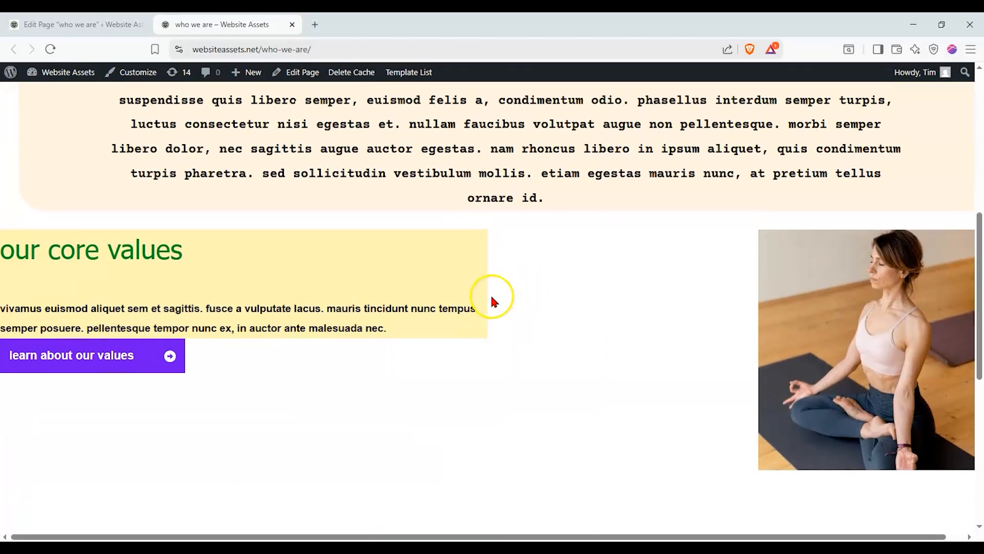
pyautogui.scroll(-3, 290, 274)
# Move the team container and the "meet our team!" heading above the "our core values" container in the page structure.
pyautogui.click(76, 24)
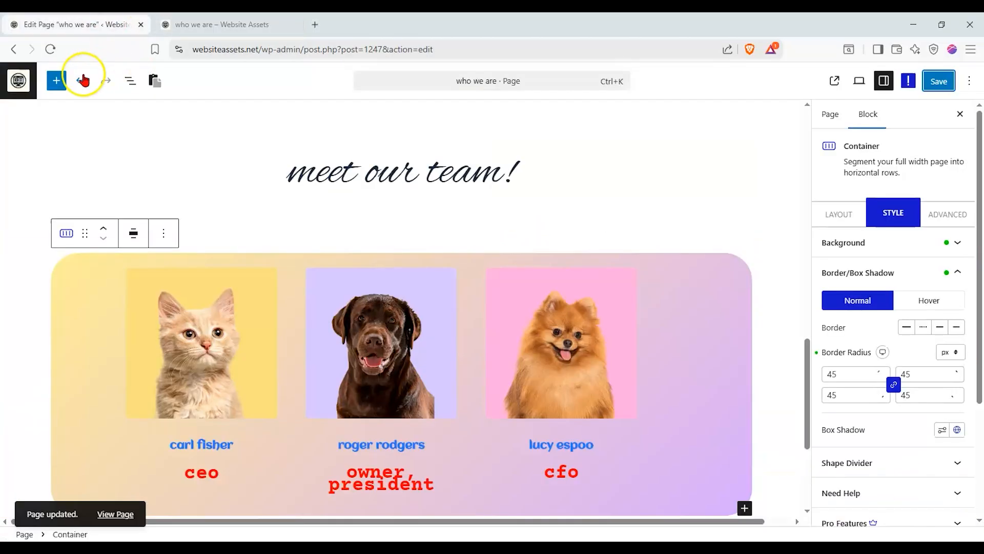
pyautogui.click(135, 88)
pyautogui.moveTo(48, 220); pyautogui.dragTo(76, 161)
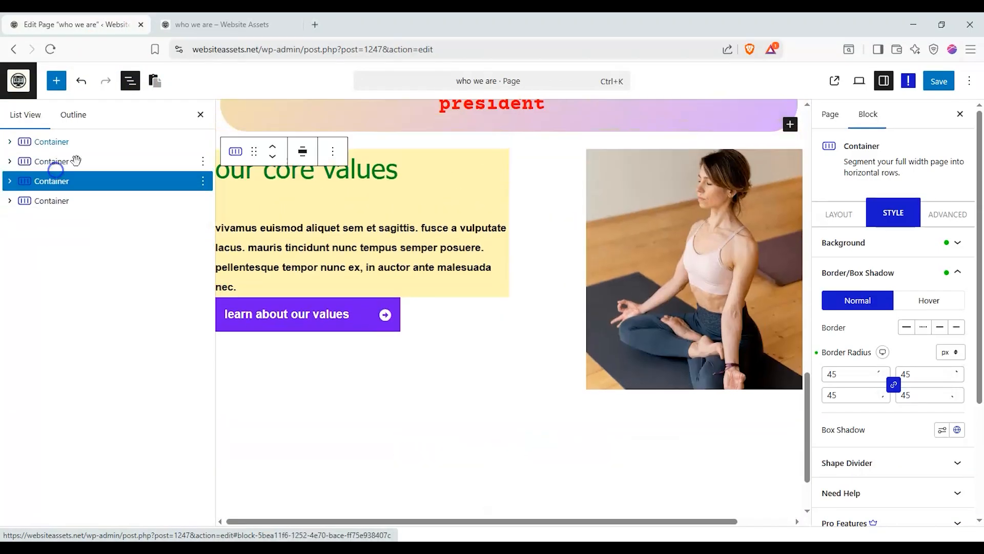
pyautogui.click(10, 161)
pyautogui.moveTo(44, 202); pyautogui.dragTo(77, 180)
pyautogui.scroll(4, 501, 268)
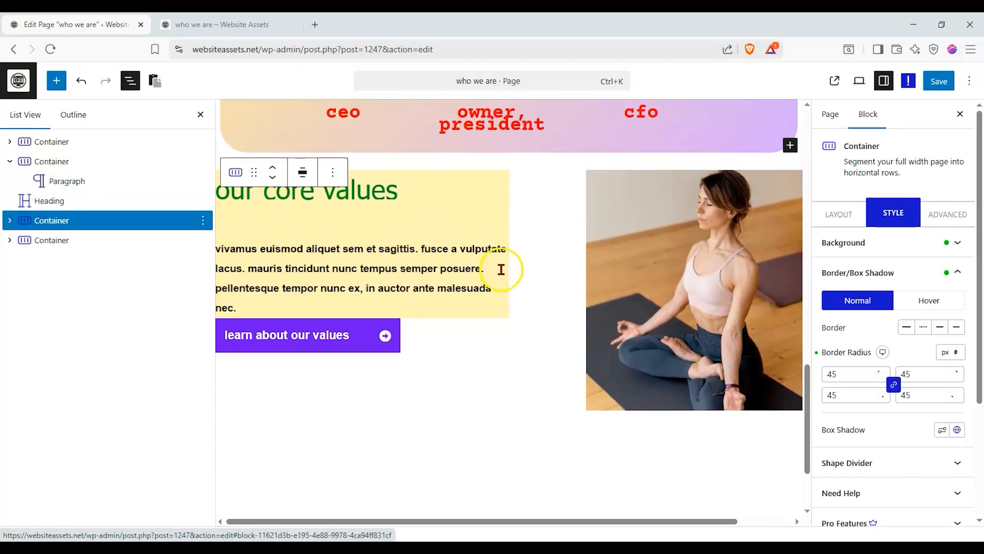
# Save the page and reload its published version to check the new section order.
pyautogui.click(939, 81)
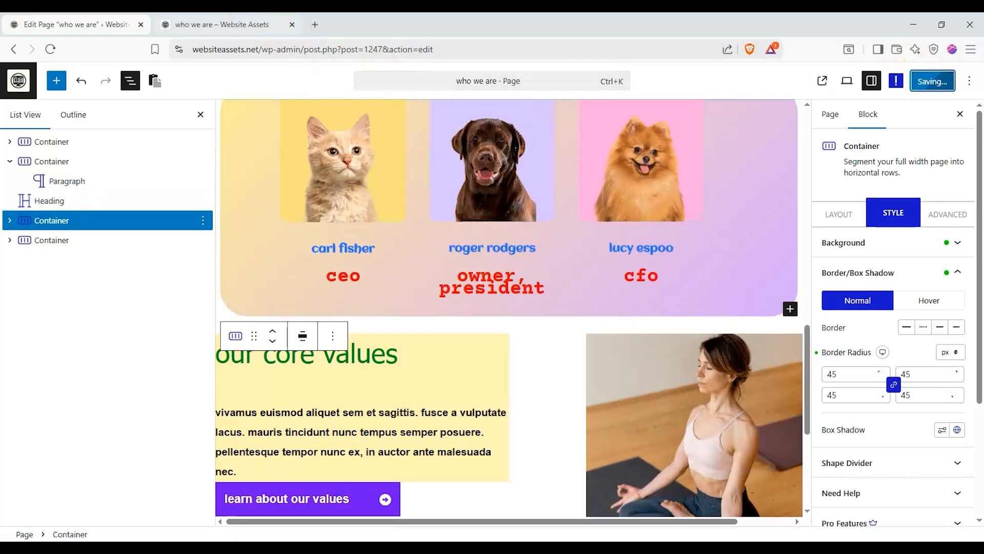
pyautogui.click(220, 25)
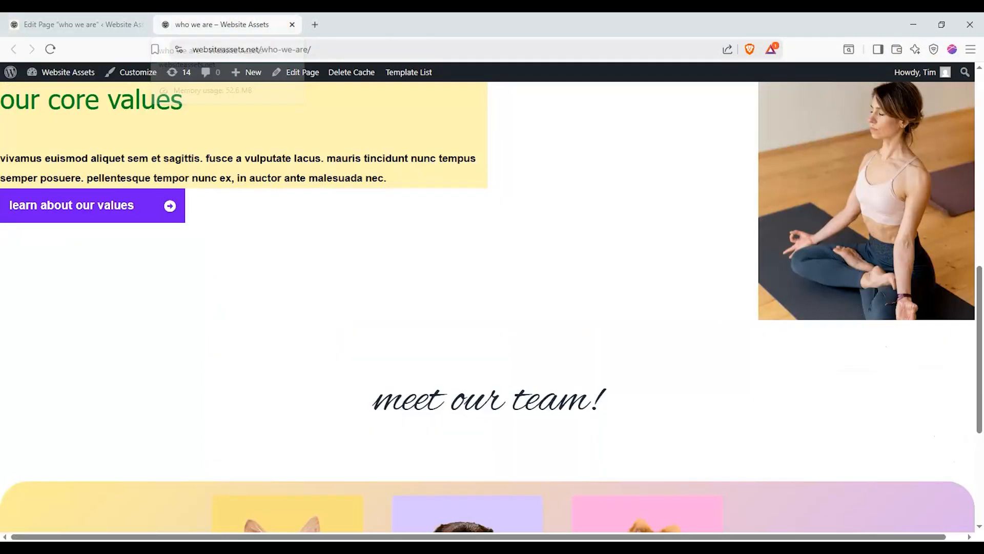
pyautogui.click(50, 49)
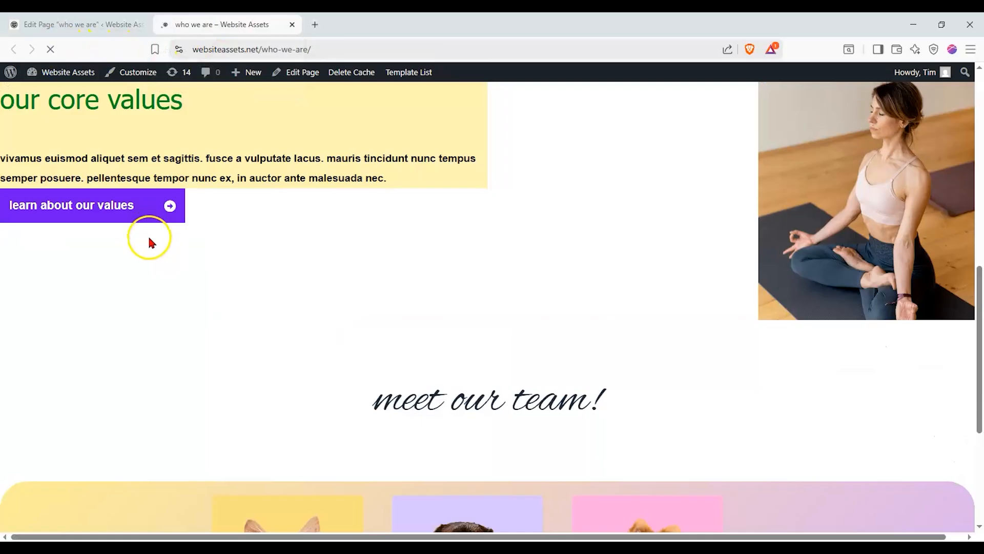
pyautogui.scroll(-5, 203, 271)
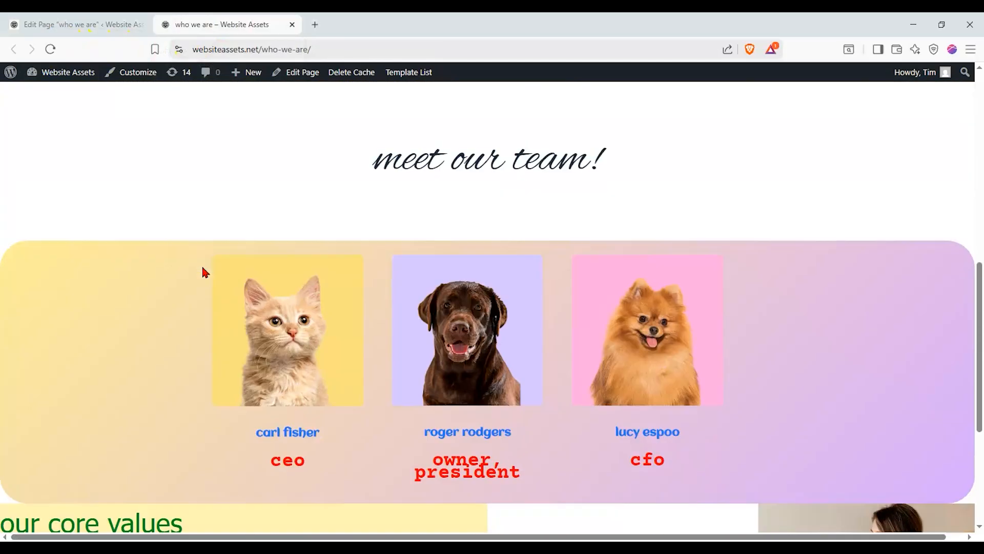
pyautogui.scroll(2, 431, 342)
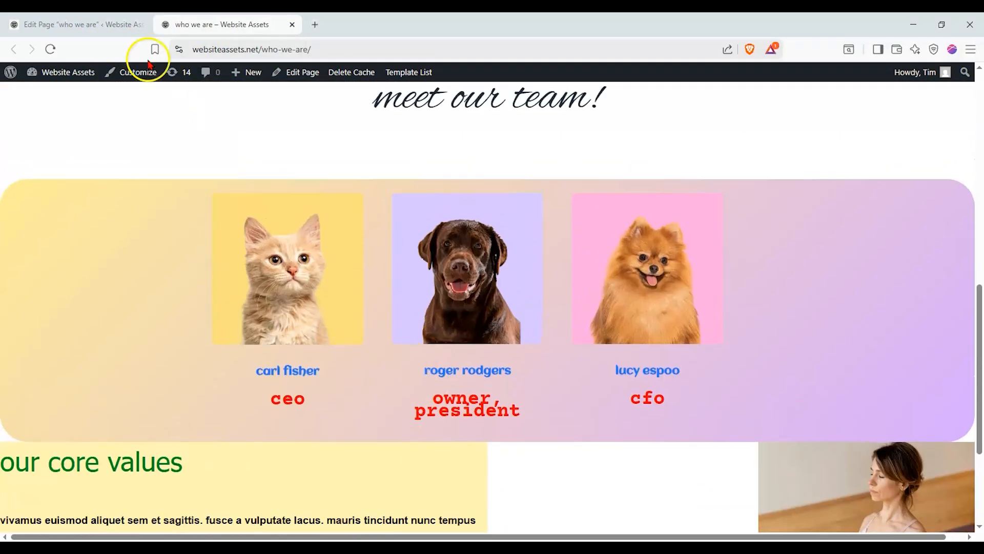
# Insert a Nexter Spacer block between the team container and the "our core values" container and set its height to 164.
pyautogui.click(134, 29)
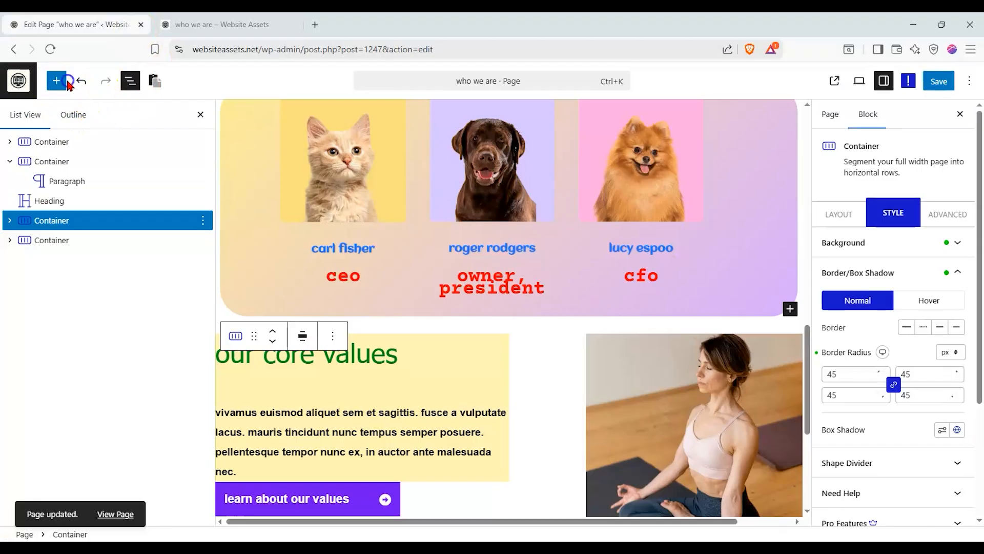
pyautogui.click(58, 81)
pyautogui.write('sep')
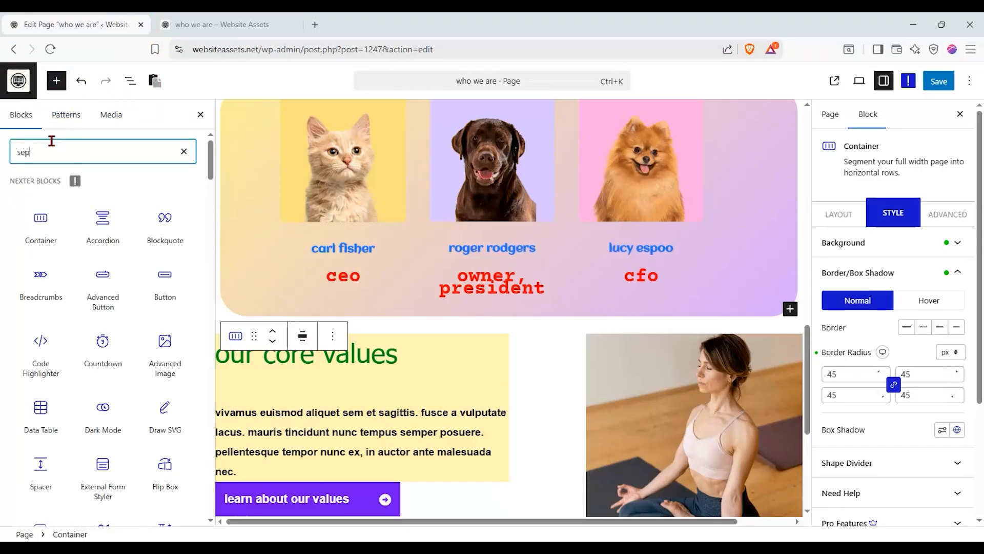
pyautogui.write('spa')
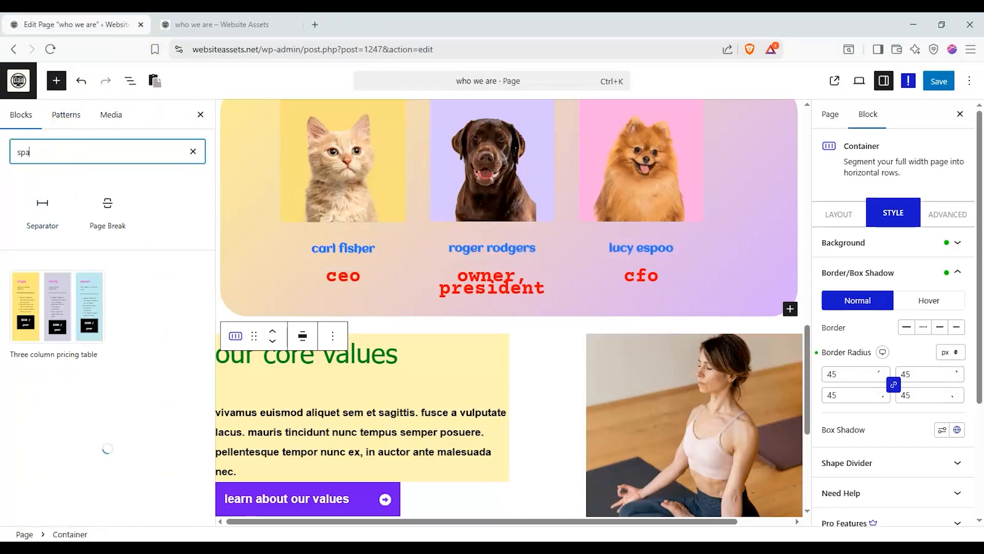
pyautogui.scroll(-1, 622, 246)
pyautogui.moveTo(95, 203); pyautogui.dragTo(424, 266)
pyautogui.moveTo(832, 286)
pyautogui.mouseDown()
pyautogui.moveTo(860, 287)
pyautogui.moveTo(847, 287)
pyautogui.mouseUp()
pyautogui.click(967, 241)
pyautogui.click(952, 241)
pyautogui.click(967, 240)
pyautogui.click(952, 240)
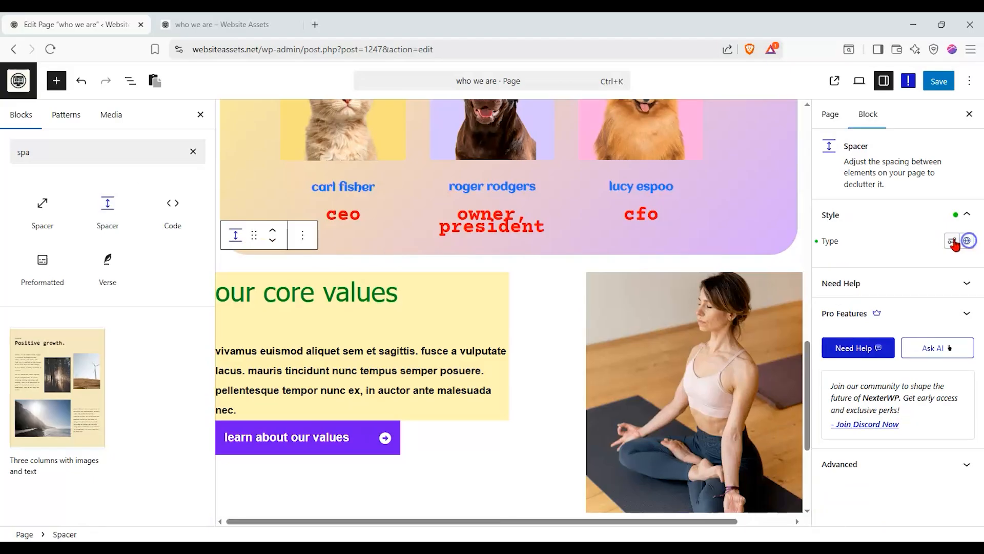
pyautogui.click(954, 242)
# Save the page and reload its published version to check the gap above the core values section.
pyautogui.click(939, 81)
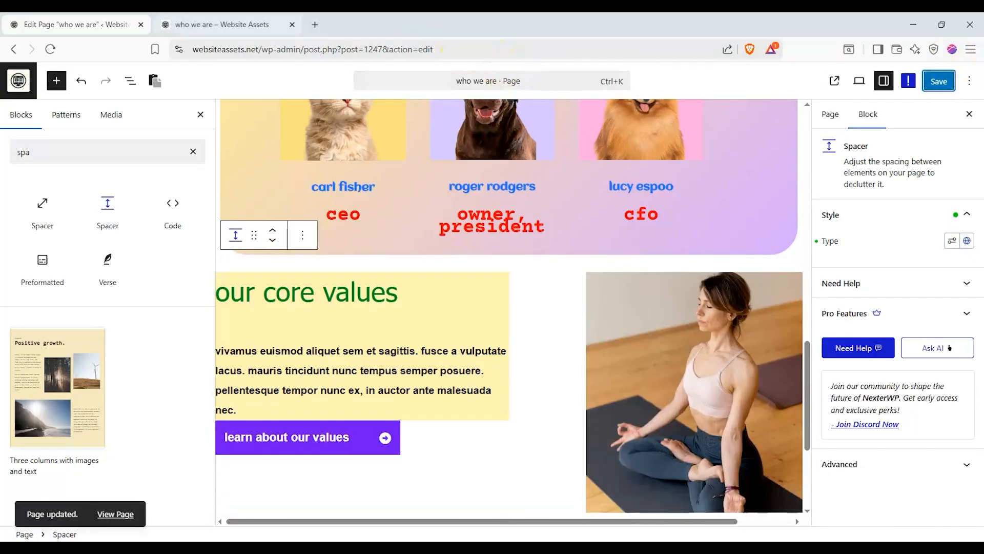
pyautogui.click(226, 24)
pyautogui.click(50, 49)
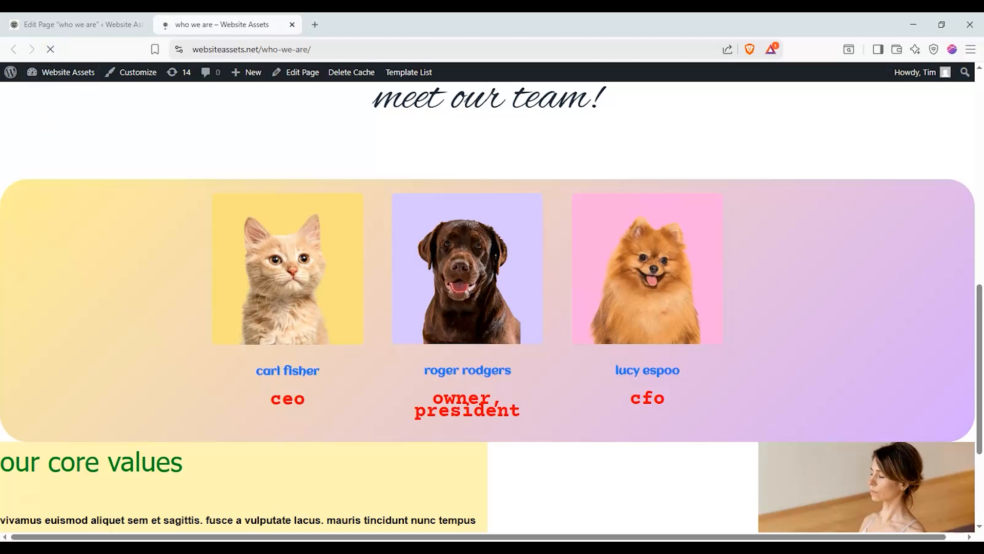
pyautogui.scroll(-3, 464, 323)
pyautogui.click(80, 25)
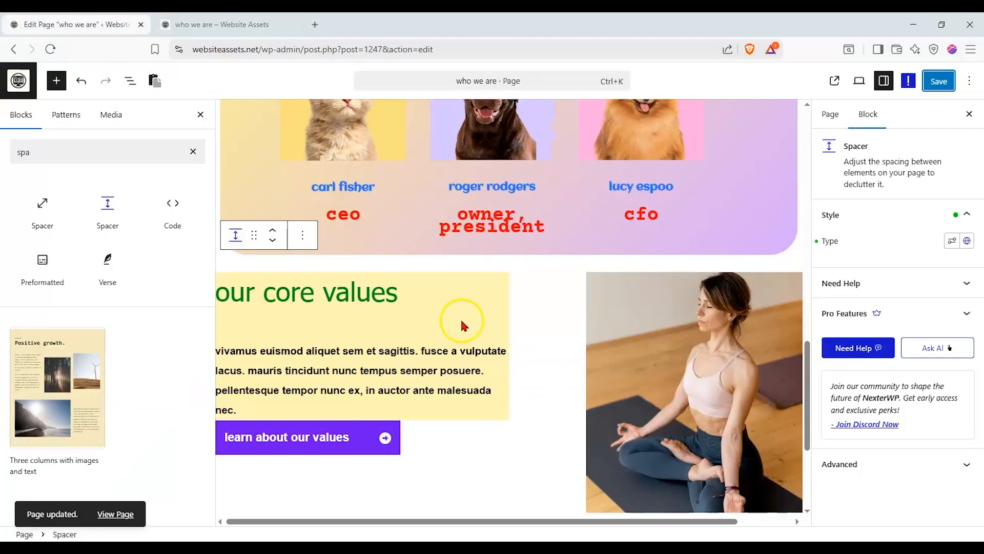
# Select the spacer in the page structure and switch its Type to the option with an adjustable height.
pyautogui.click(470, 270)
pyautogui.click(130, 81)
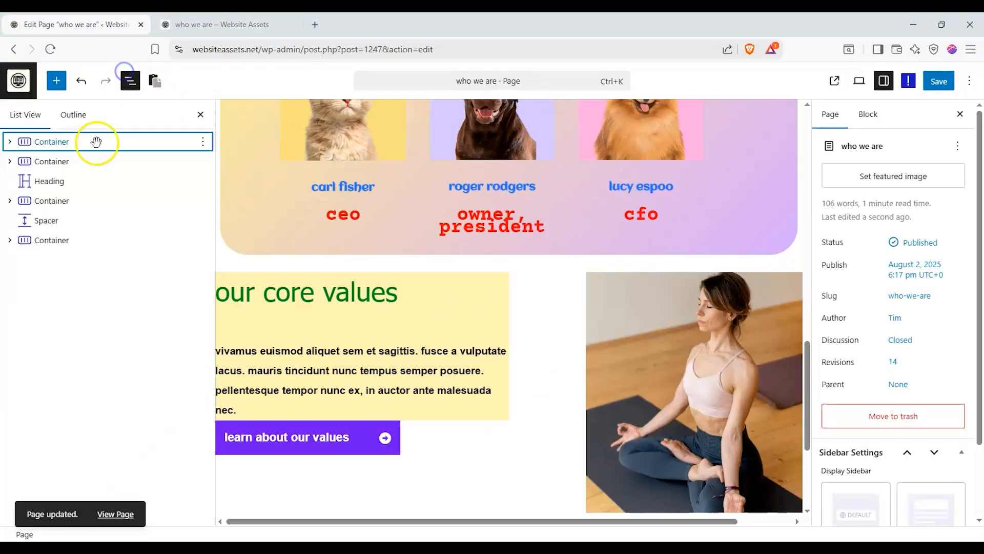
pyautogui.click(40, 222)
pyautogui.click(886, 215)
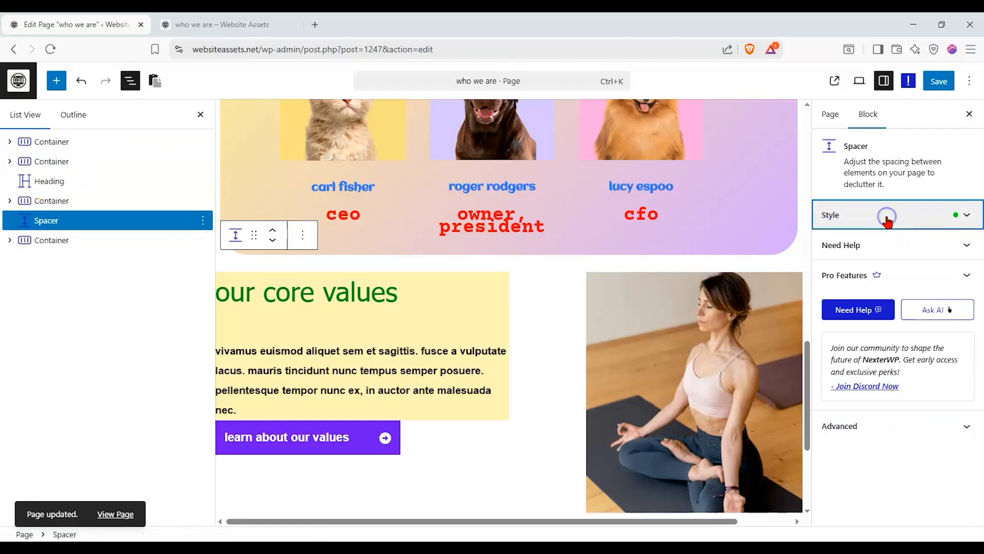
pyautogui.click(886, 219)
pyautogui.click(952, 241)
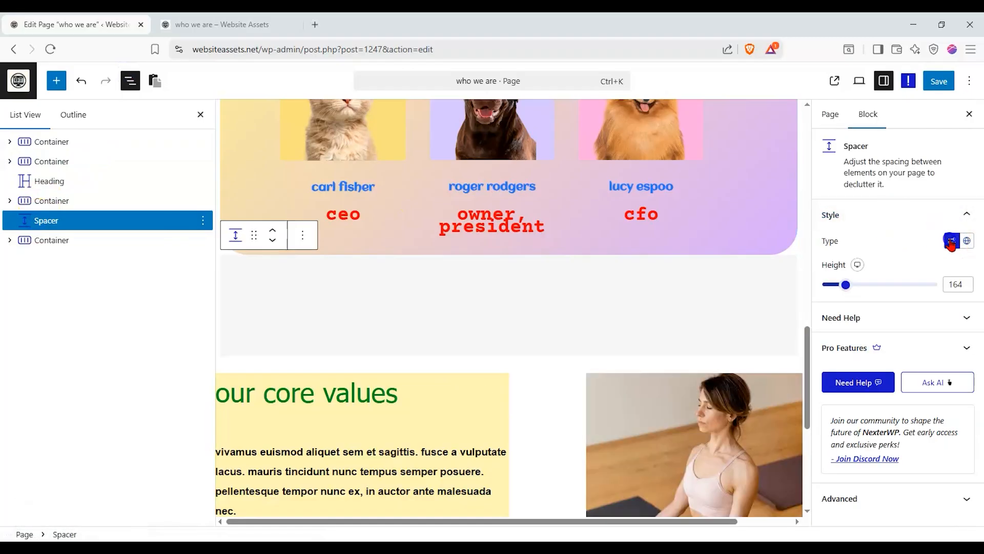
# Set the spacer's height to 309, save the page and check the gap on the published page.
pyautogui.moveTo(846, 284); pyautogui.dragTo(861, 284)
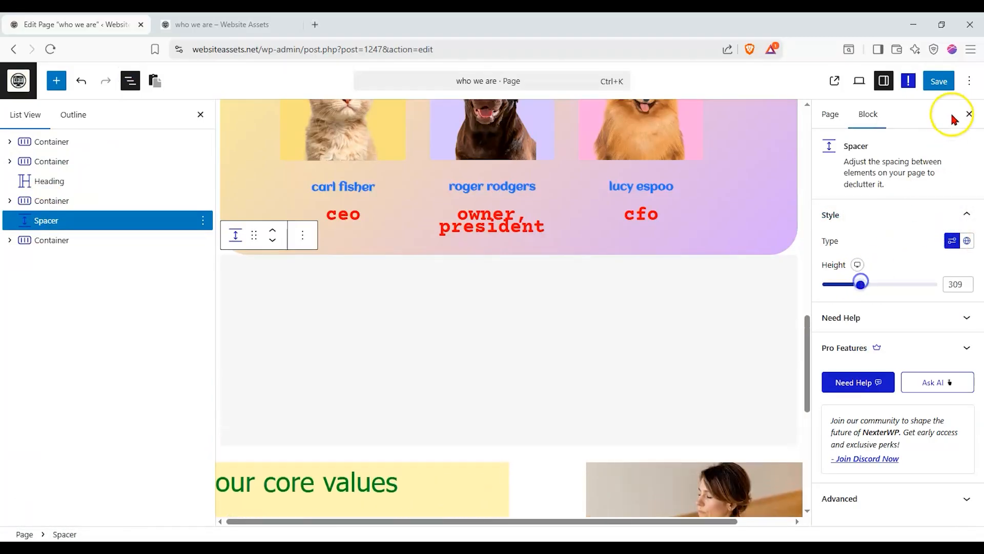
pyautogui.hotkey('ctrl', 's')
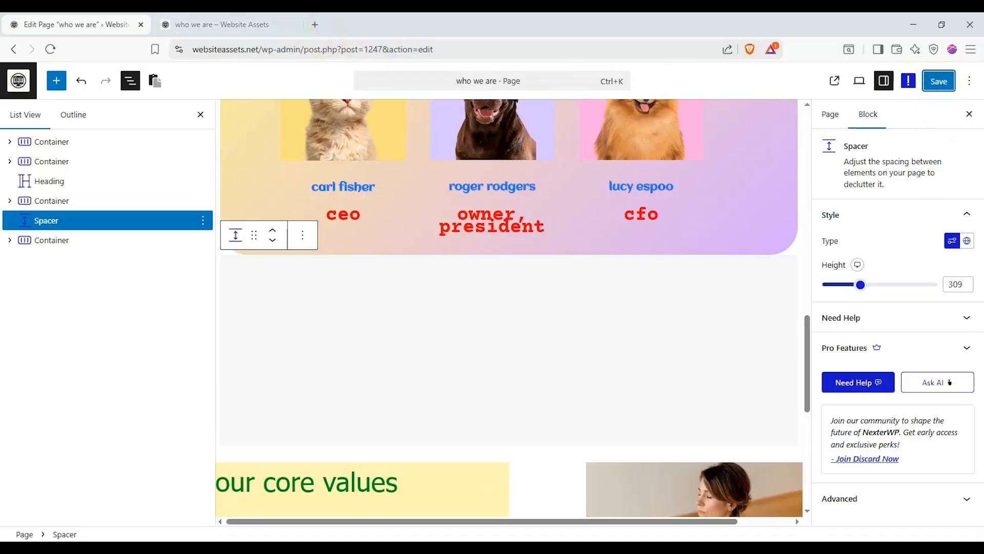
pyautogui.click(225, 25)
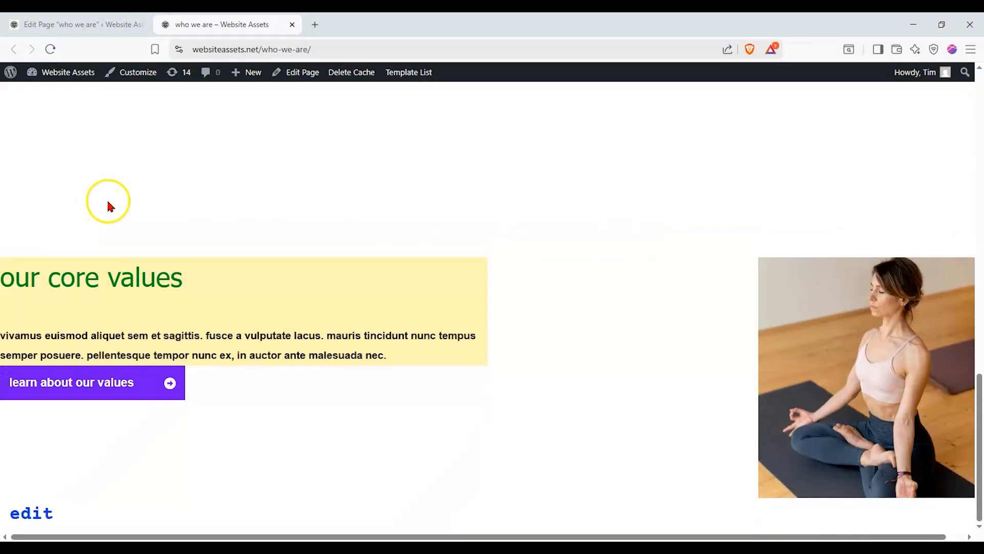
# Set the spacer's height to 103, save the page and reload its published version to examine the section spacing.
pyautogui.hotkey('ctrl', 'shift', 'Tab')
pyautogui.moveTo(860, 292); pyautogui.dragTo(840, 288)
pyautogui.click(939, 82)
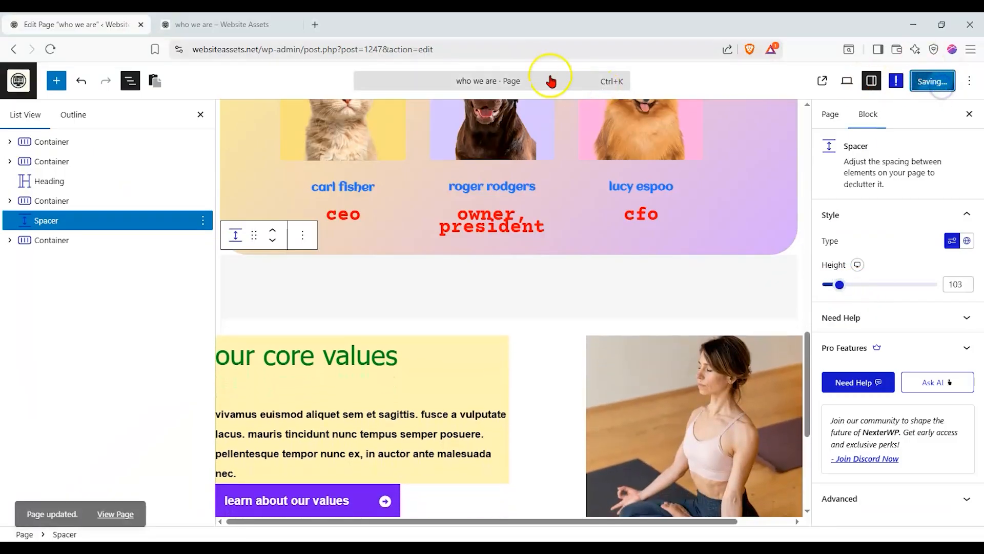
pyautogui.click(153, 25)
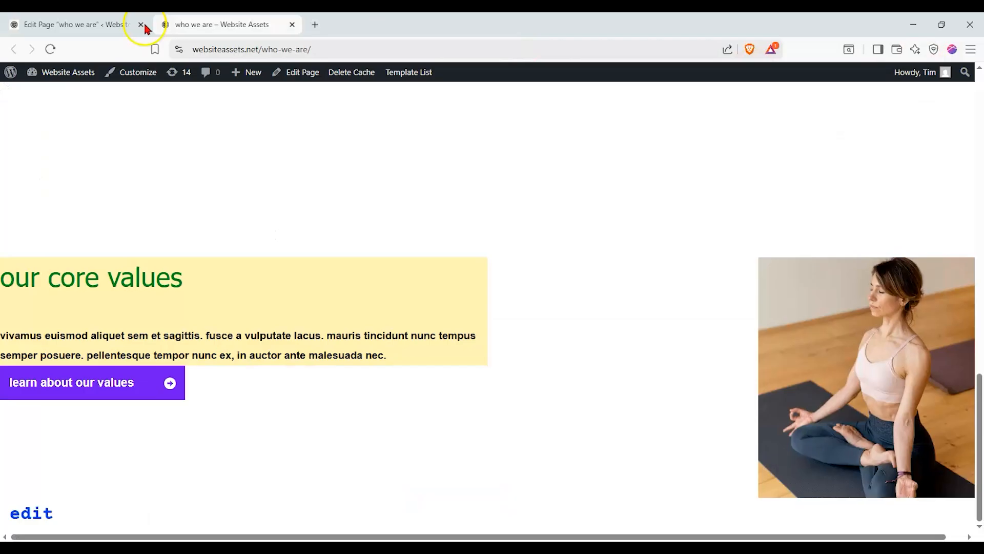
pyautogui.click(49, 47)
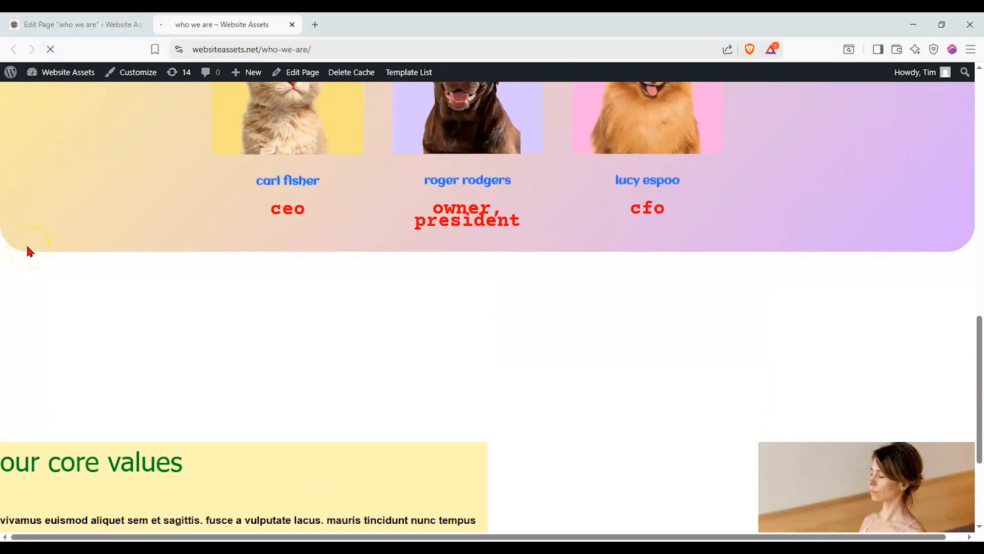
pyautogui.scroll(12, 28, 250)
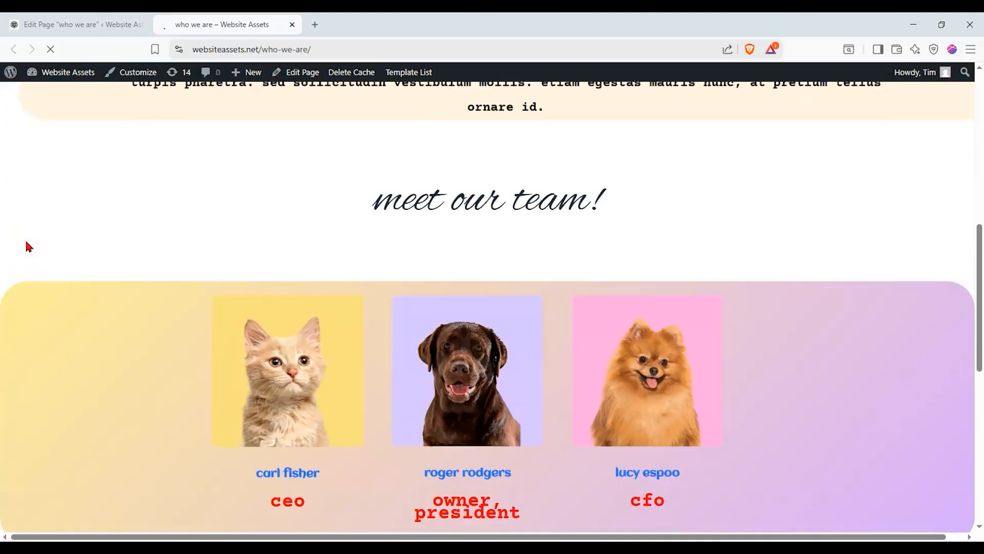
pyautogui.scroll(-6, 26, 242)
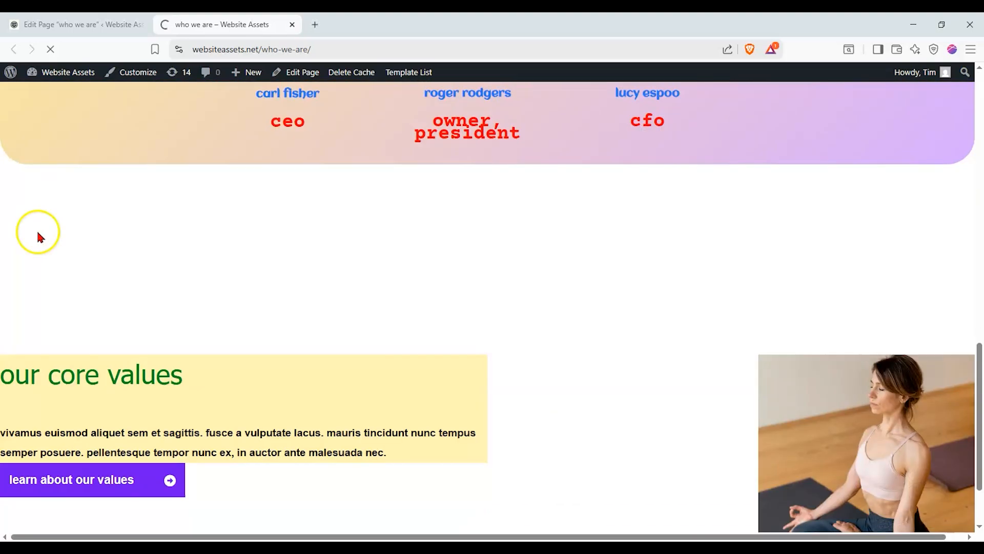
# Duplicate the "our core values" container below the original.
pyautogui.hotkey('ctrl', 'Tab')
pyautogui.click(77, 240)
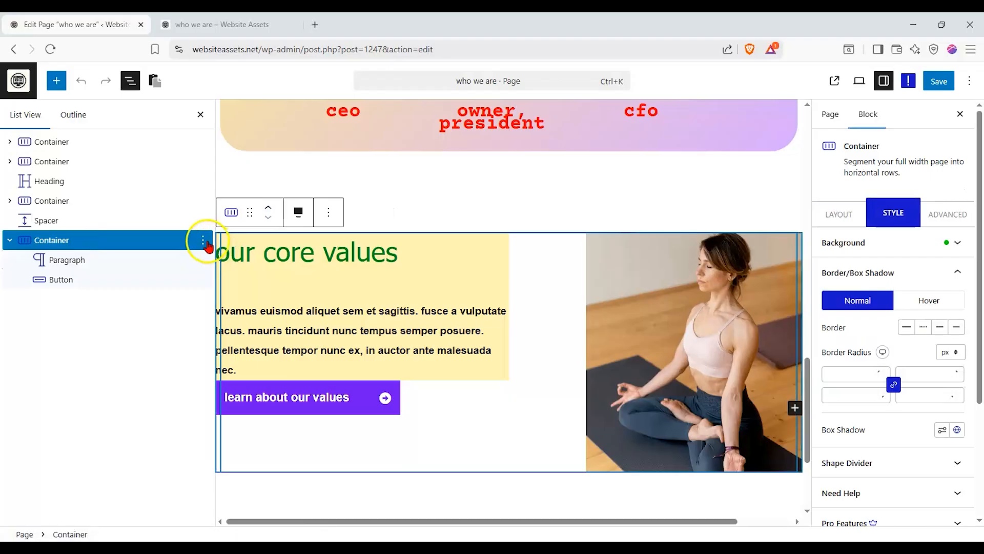
pyautogui.click(204, 240)
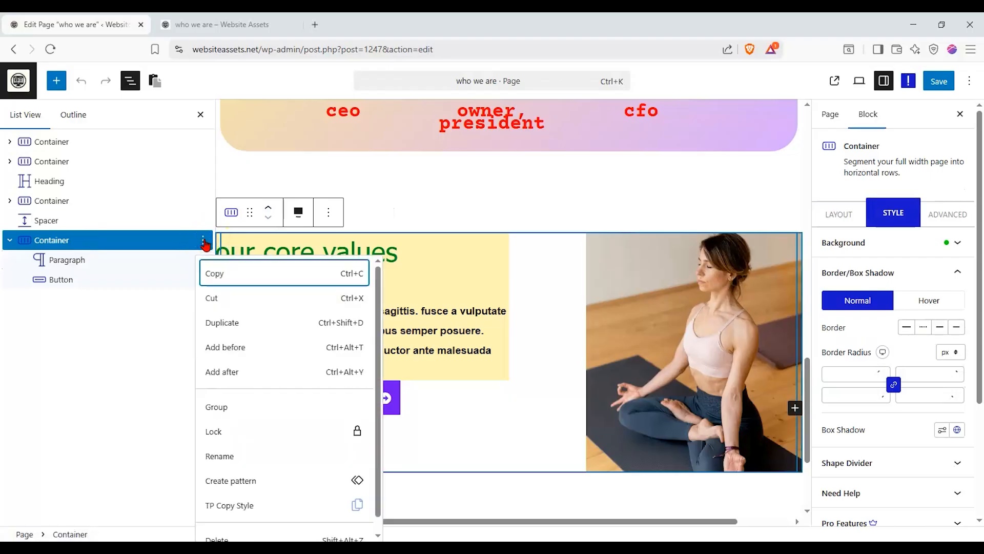
pyautogui.click(241, 322)
pyautogui.scroll(-5, 431, 310)
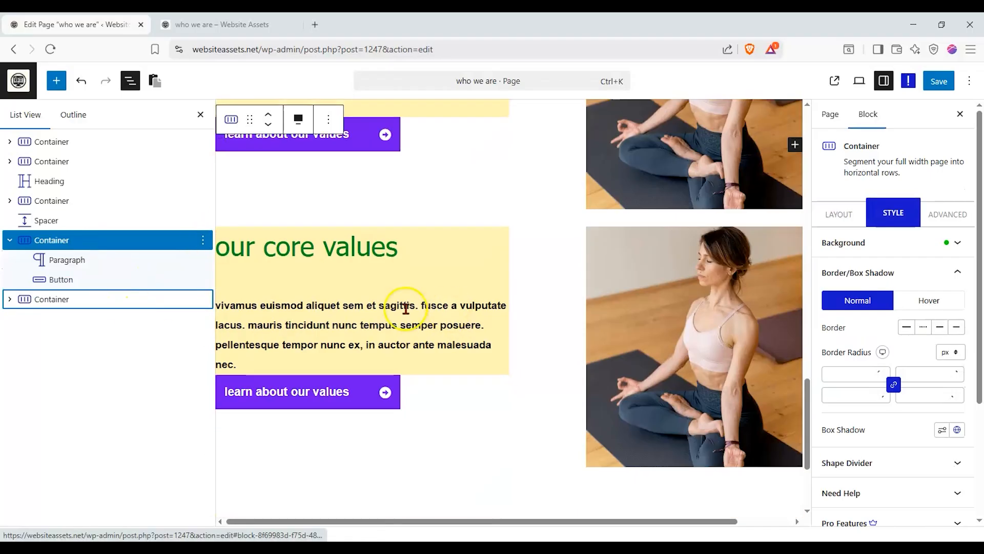
# Set the duplicated core values container's row alignment to the end and its column alignment to center.
pyautogui.click(78, 299)
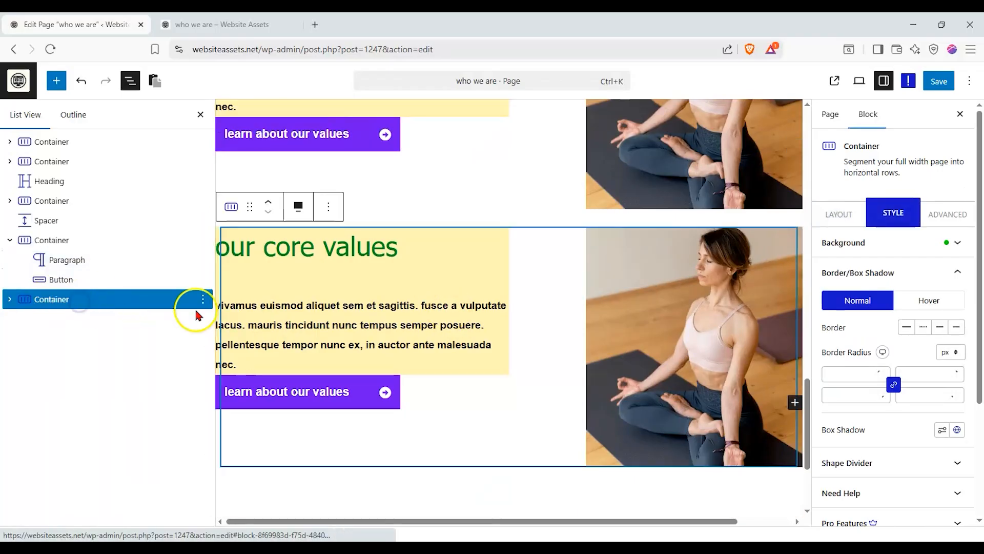
pyautogui.click(9, 298)
pyautogui.click(63, 318)
pyautogui.click(61, 306)
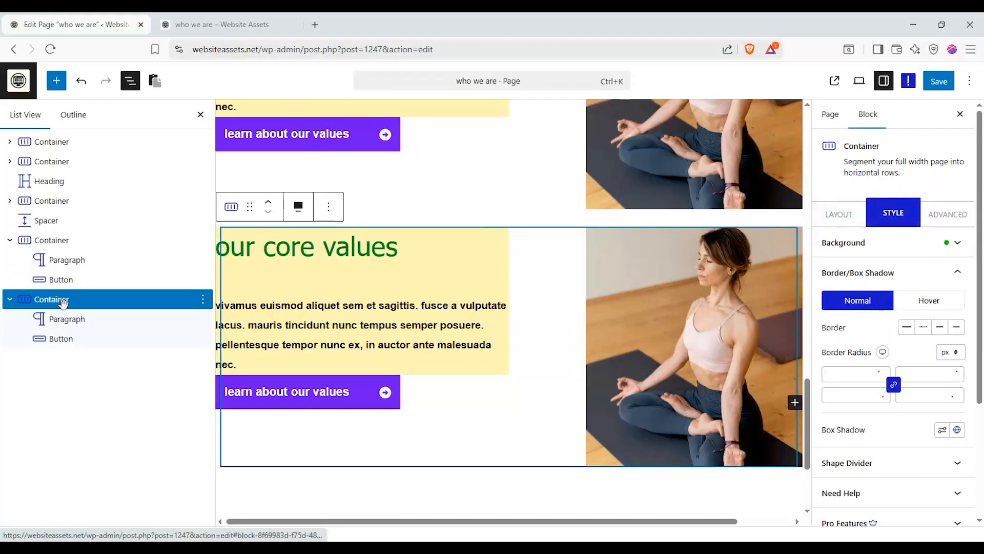
pyautogui.click(862, 223)
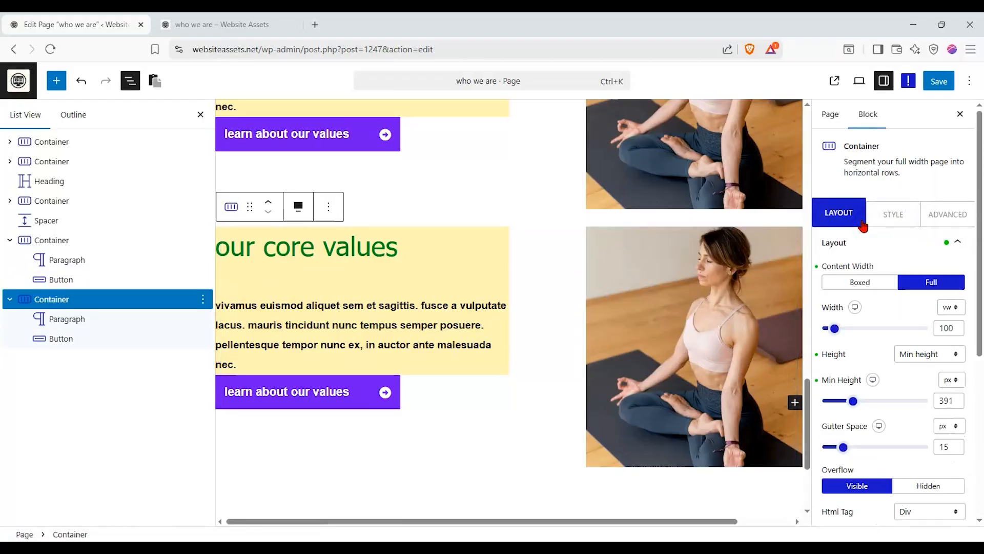
pyautogui.scroll(-5, 872, 305)
pyautogui.click(870, 316)
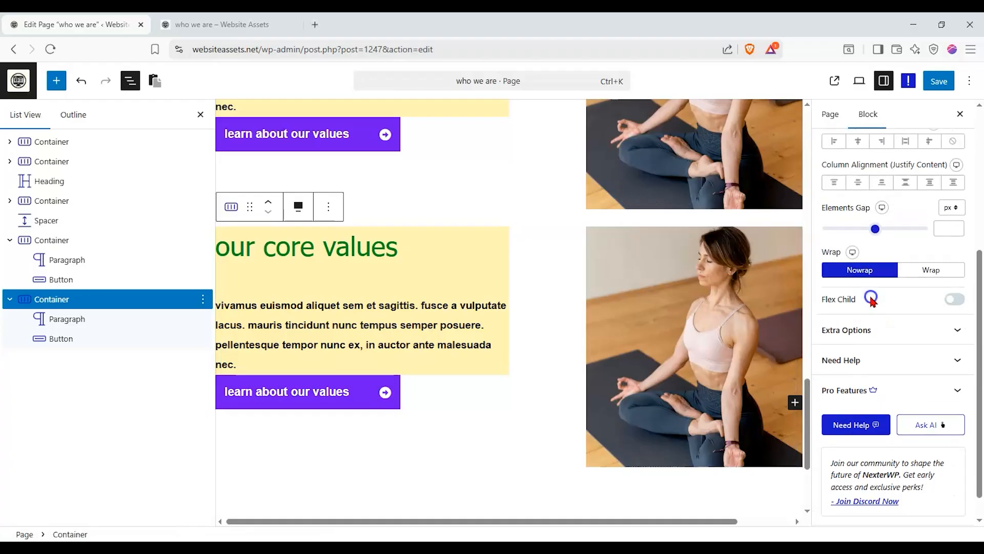
pyautogui.scroll(2, 871, 300)
pyautogui.click(881, 226)
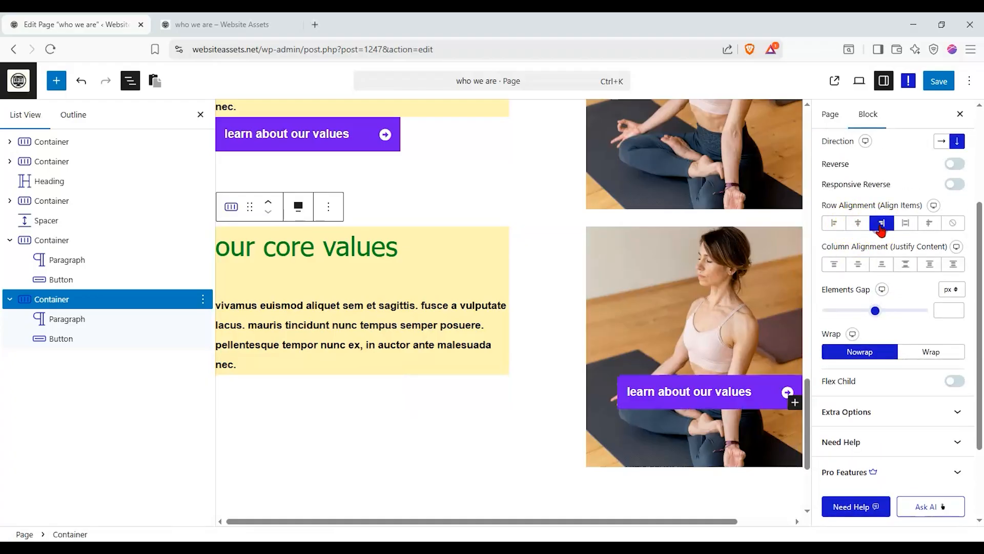
pyautogui.click(886, 266)
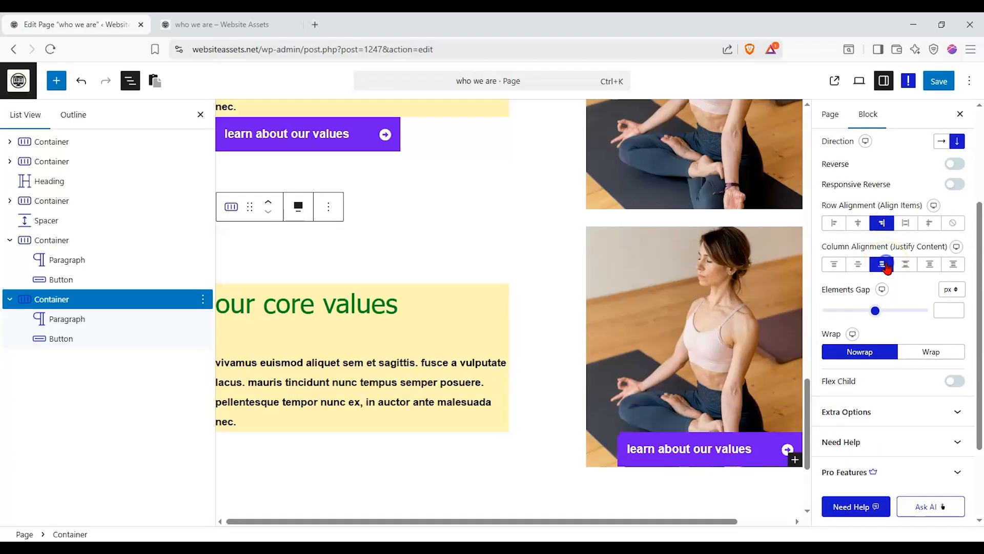
pyautogui.click(864, 264)
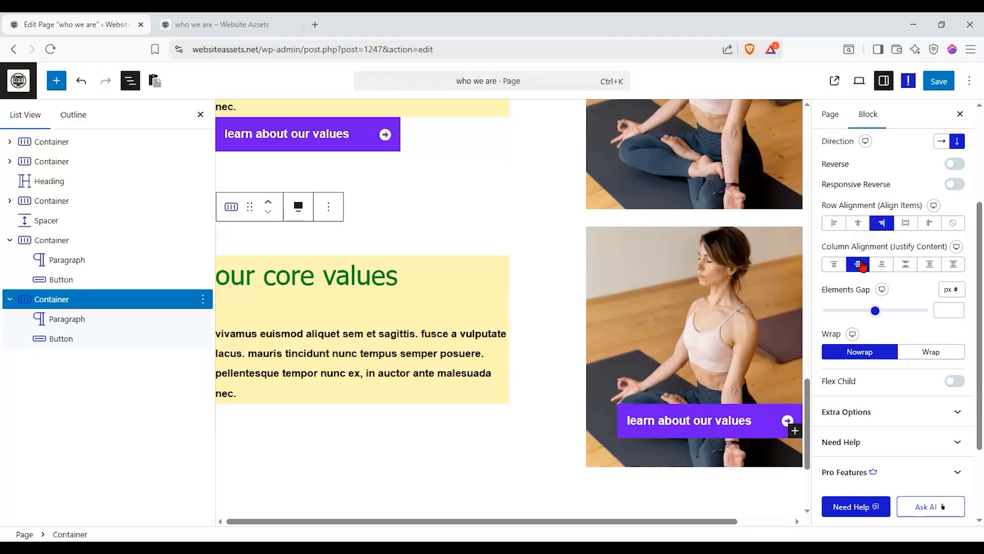
# Set the duplicated container's background image position to Left Center.
pyautogui.scroll(3, 918, 257)
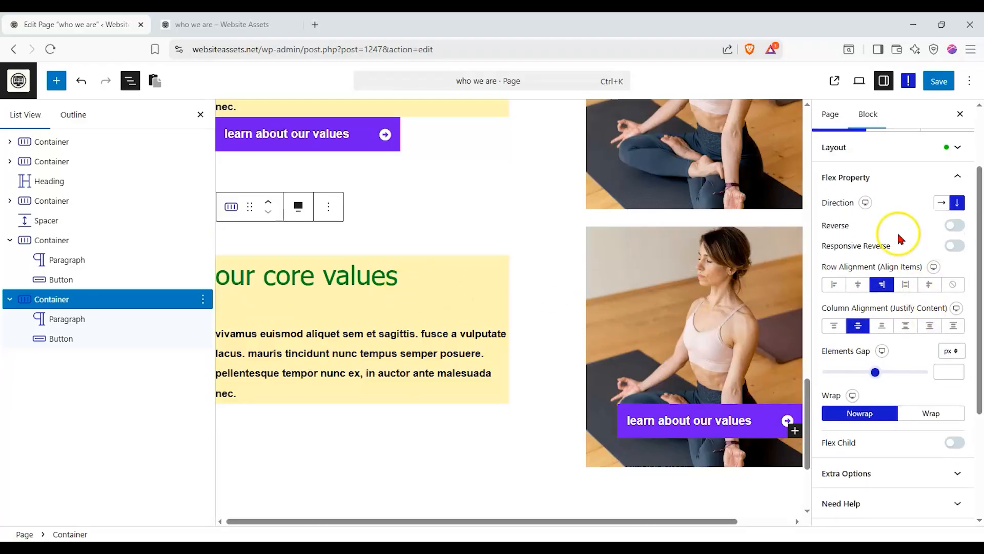
pyautogui.click(894, 226)
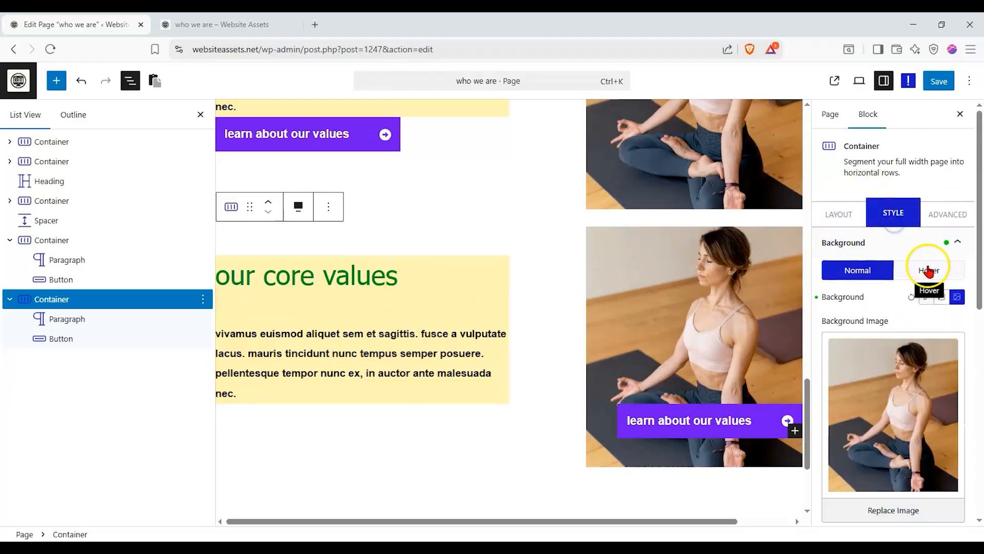
pyautogui.scroll(-3, 931, 303)
pyautogui.click(943, 377)
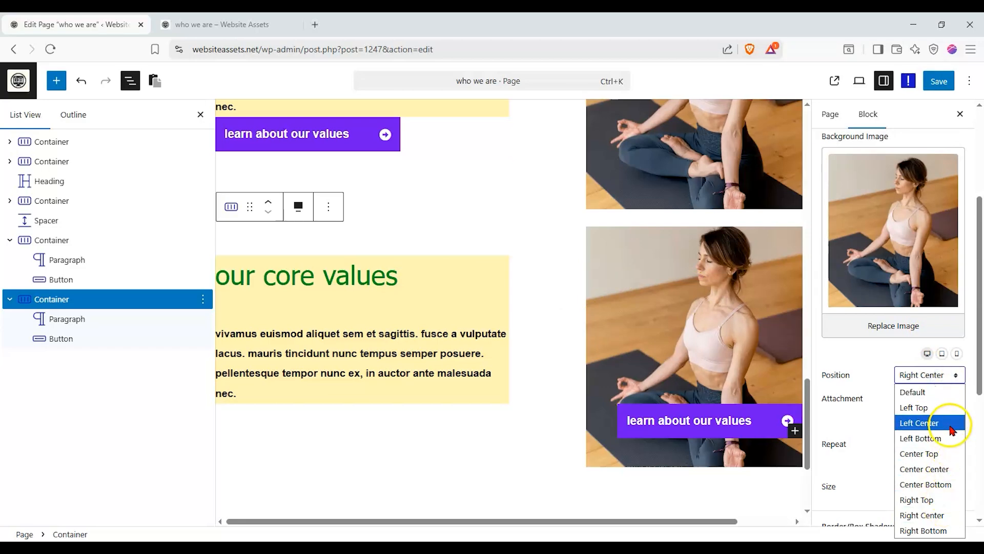
pyautogui.click(921, 422)
# Replace the duplicated container's background image with gallery-list-7.png from the media library.
pyautogui.click(895, 325)
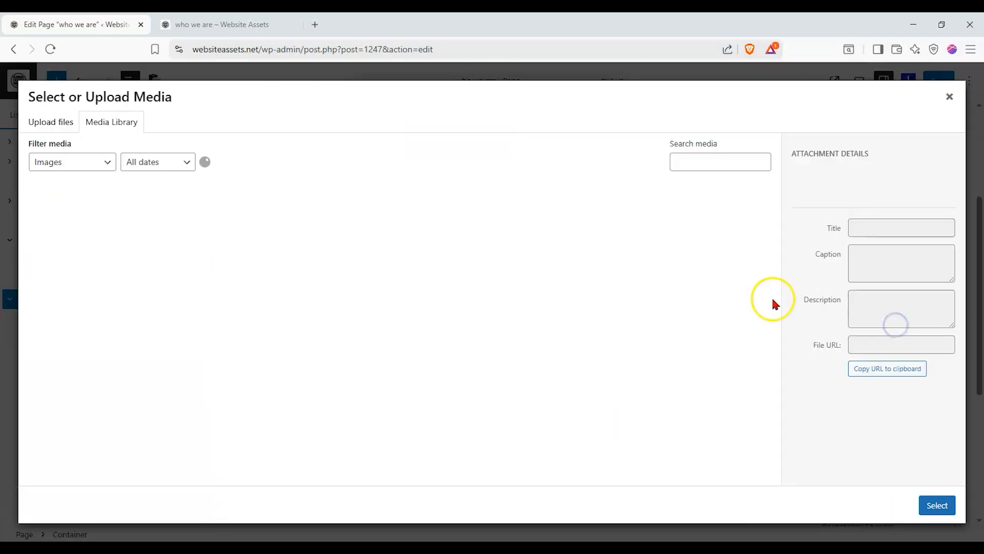
pyautogui.scroll(-9, 490, 341)
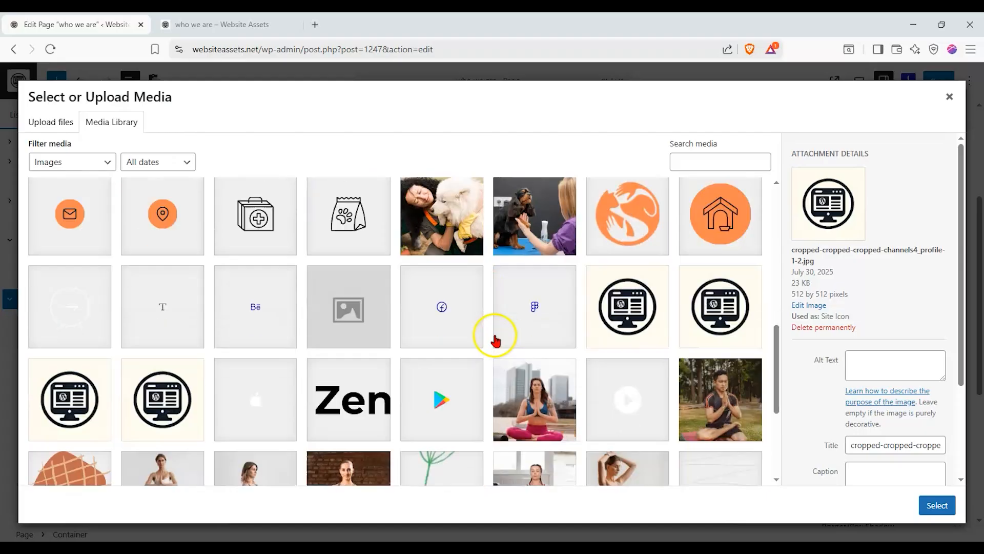
pyautogui.scroll(-2, 495, 340)
pyautogui.click(222, 294)
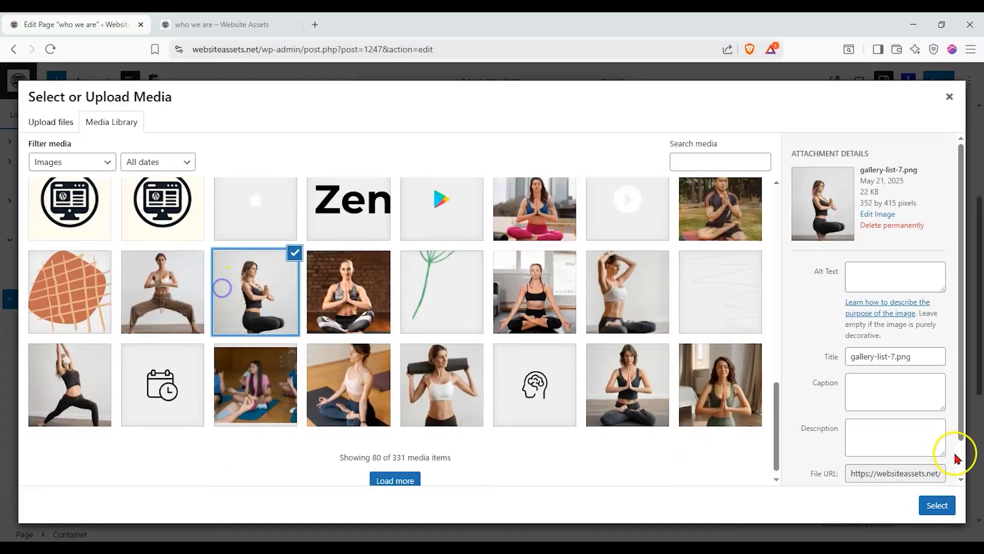
pyautogui.click(938, 505)
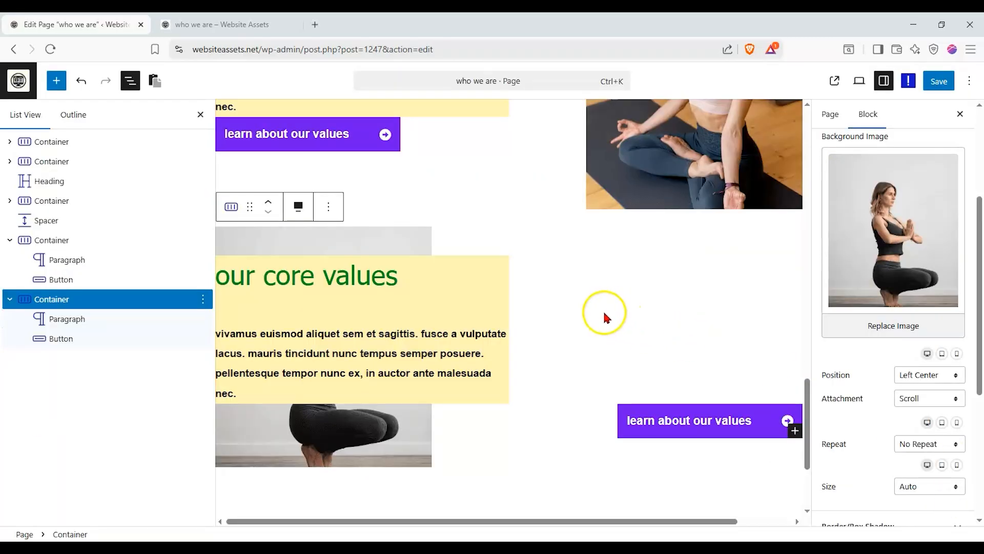
# Clear the right margin of the paragraph in the duplicated core values container.
pyautogui.click(83, 320)
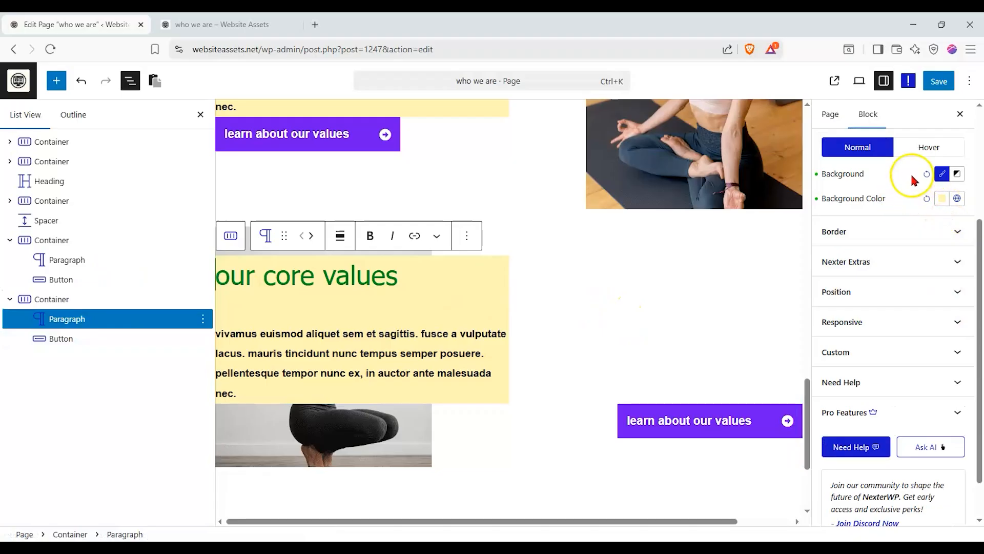
pyautogui.scroll(2, 915, 176)
pyautogui.click(927, 154)
pyautogui.doubleClick(920, 195)
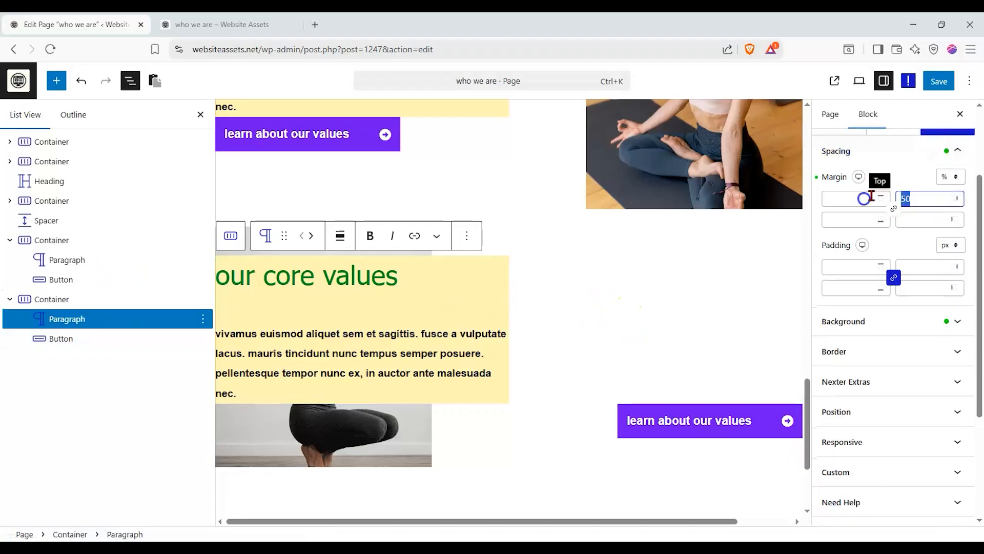
pyautogui.press('BackSpace')
pyautogui.click(865, 200)
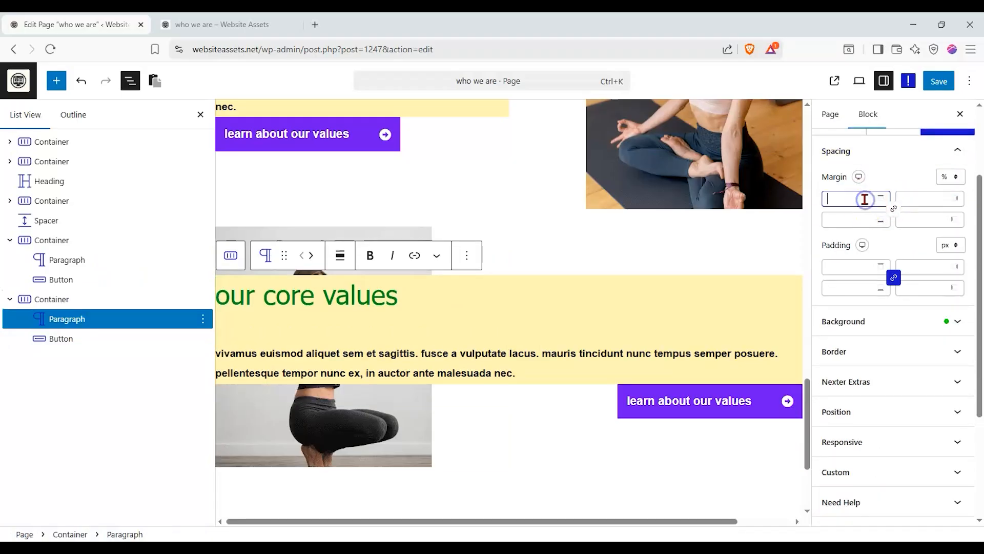
pyautogui.write('50')
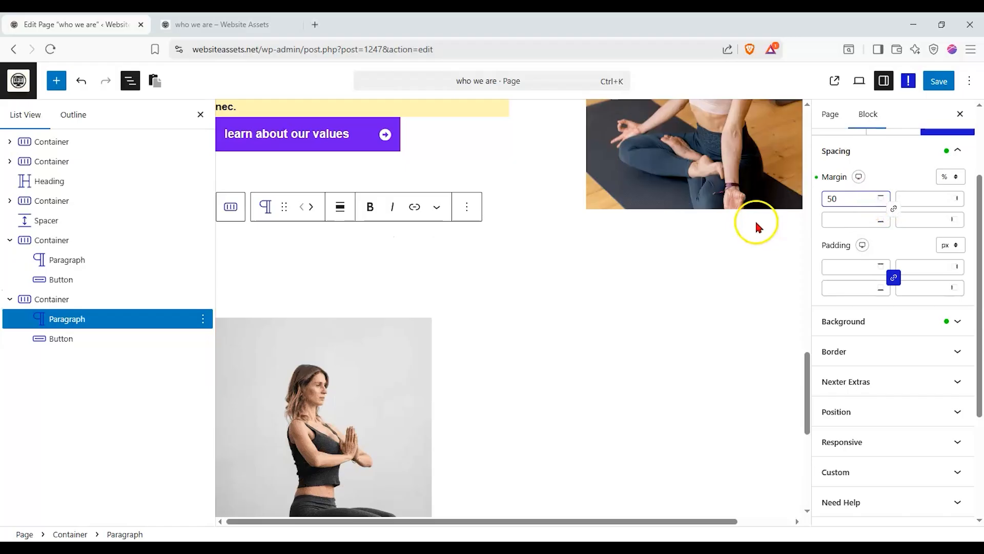
pyautogui.scroll(-6, 758, 227)
pyautogui.scroll(1, 758, 227)
pyautogui.press('BackSpace')
# Set the duplicated paragraph's left margin to 50% and save the page.
pyautogui.click(934, 224)
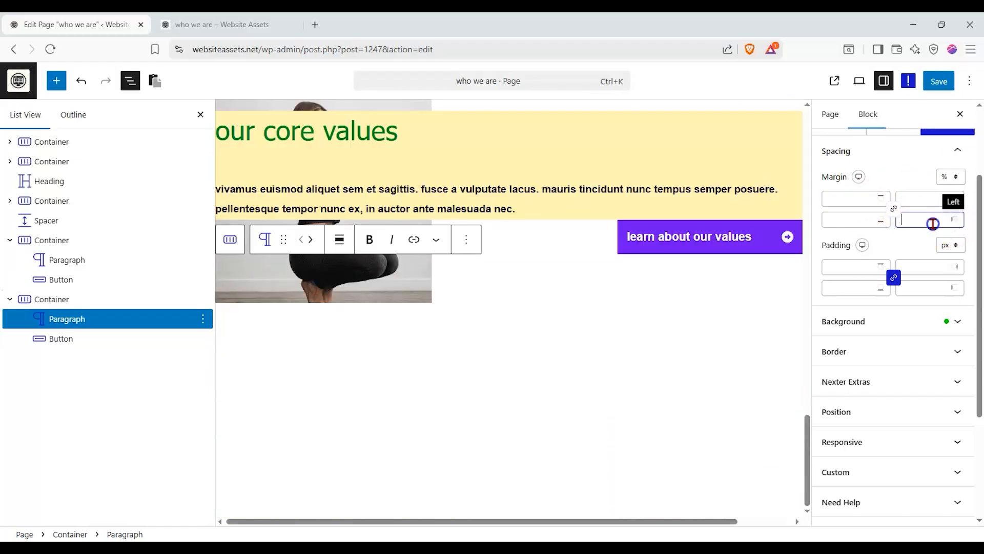
pyautogui.write('50')
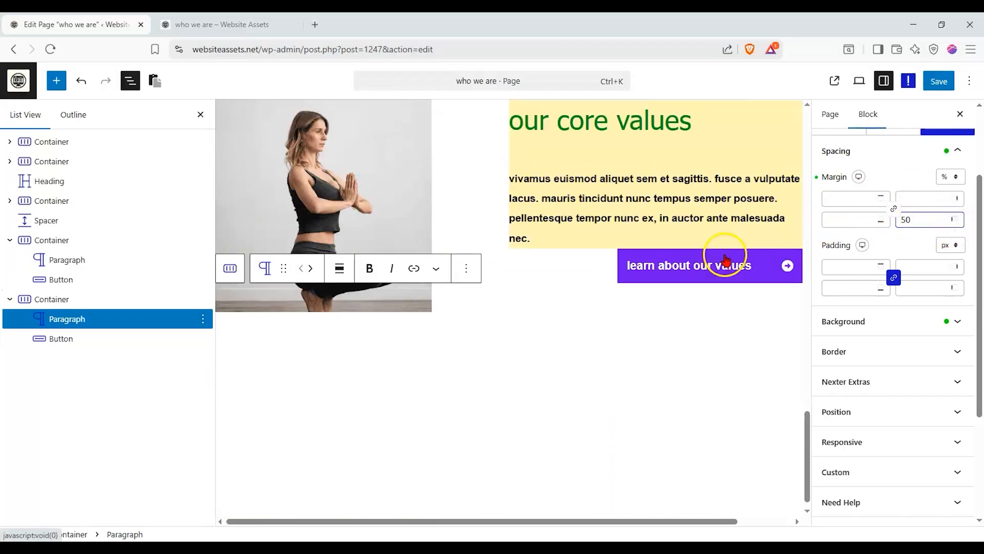
pyautogui.click(939, 81)
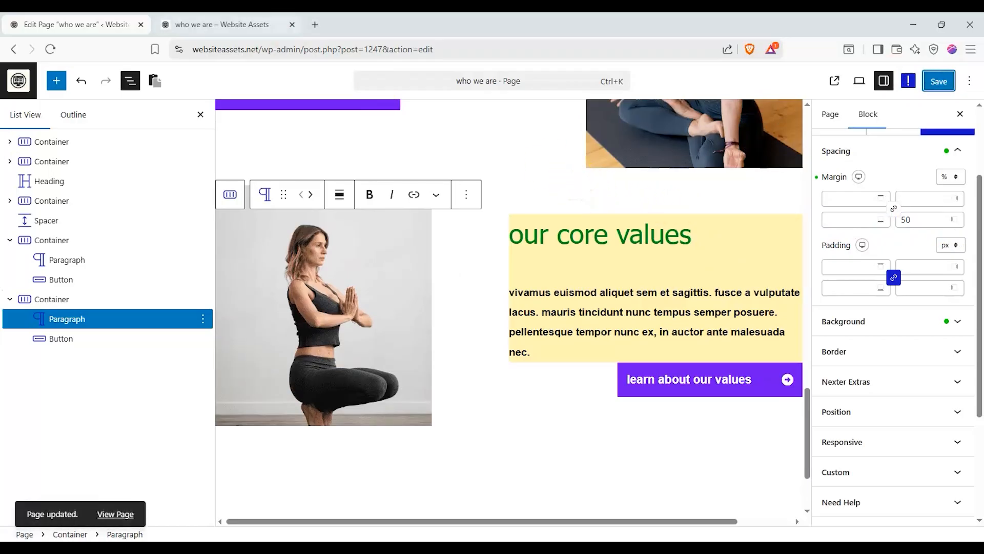
# Check how the original and mirrored core values sections line up on the live page.
pyautogui.click(225, 25)
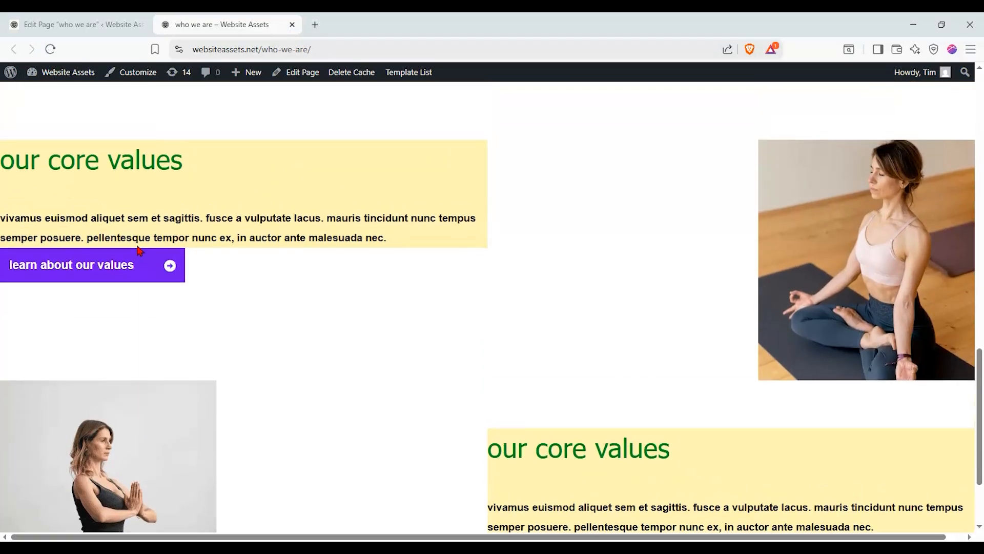
pyautogui.scroll(-3, 137, 246)
pyautogui.click(127, 23)
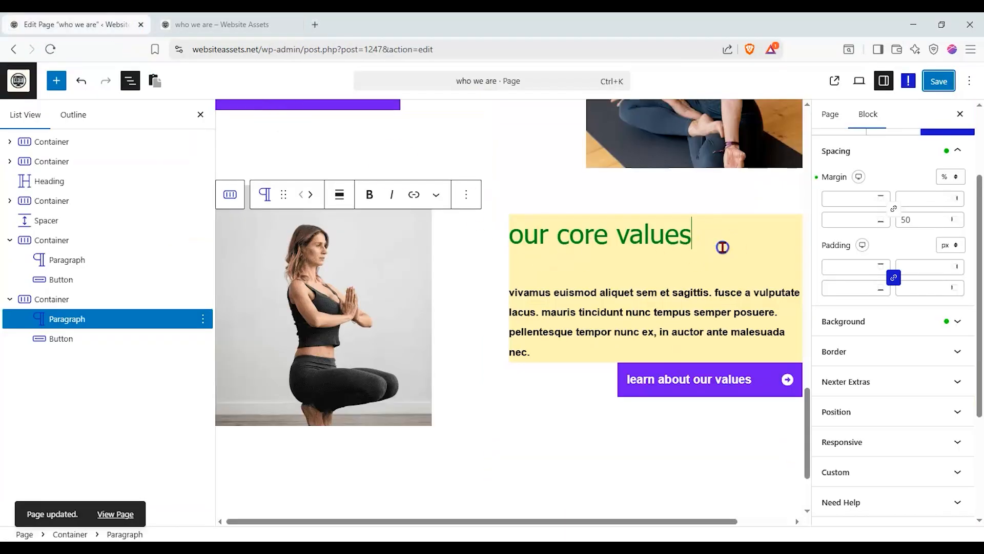
# Change the title of the duplicated container's paragraph to "Our Sustainability".
pyautogui.scroll(2, 865, 221)
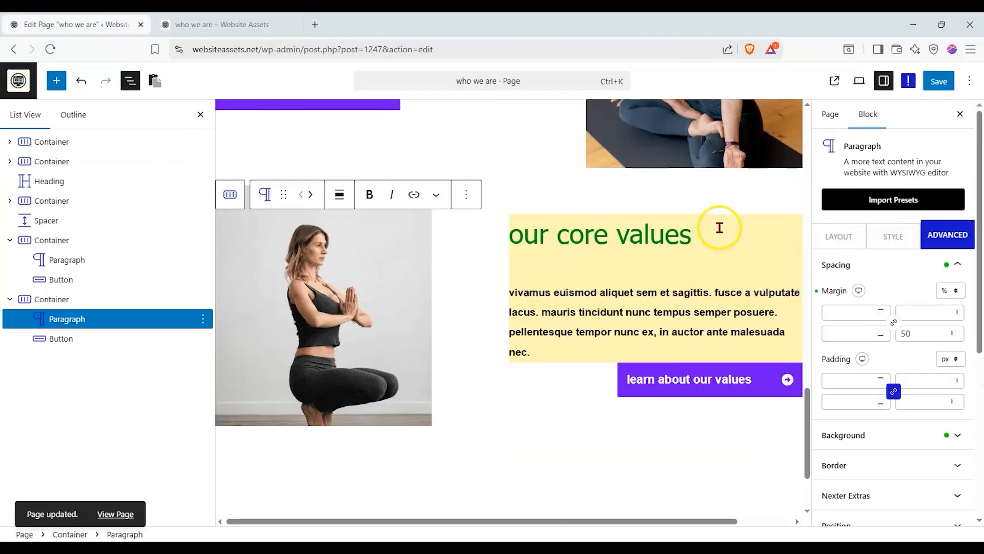
pyautogui.click(842, 243)
pyautogui.click(916, 274)
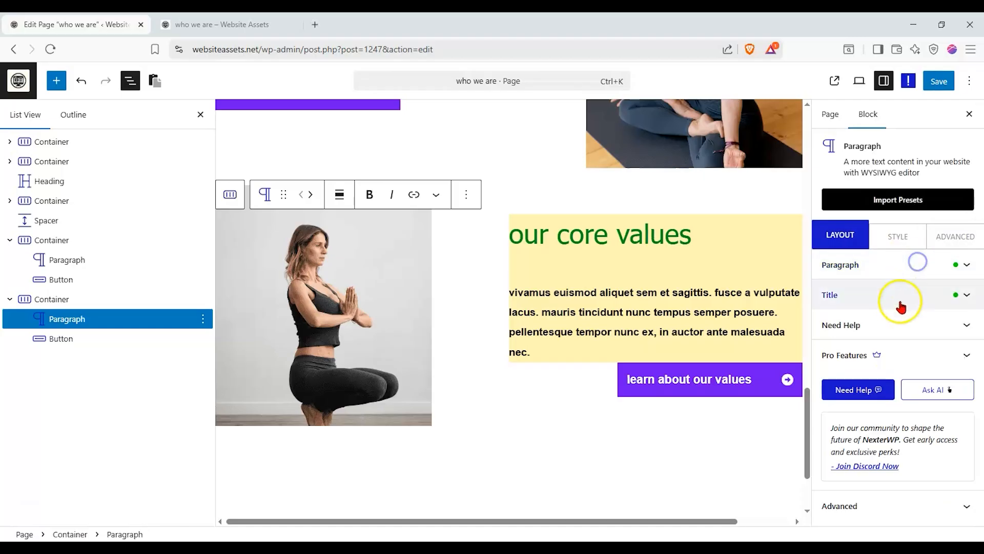
pyautogui.click(899, 302)
pyautogui.moveTo(901, 365); pyautogui.dragTo(710, 361)
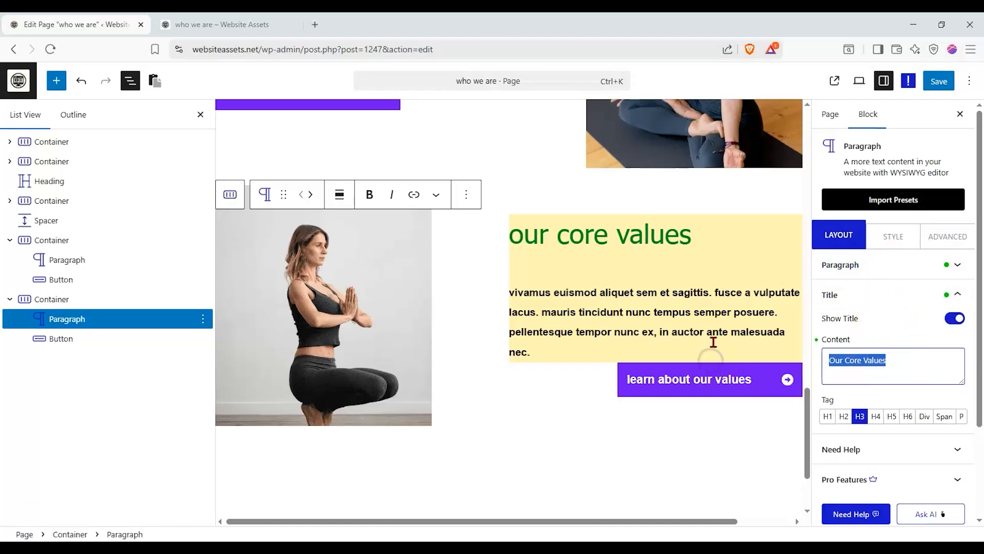
pyautogui.write('Ouir')
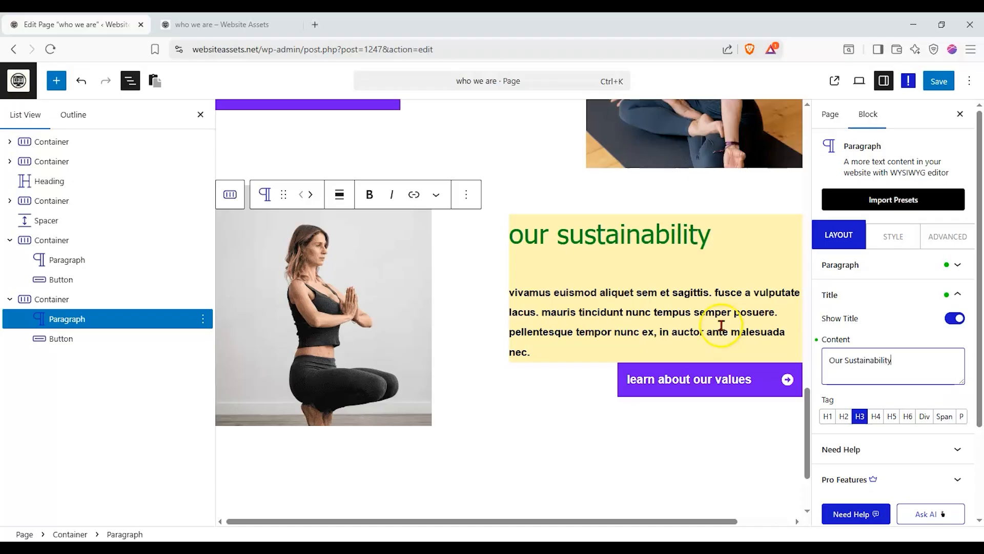
# Replace the sustainability paragraph's body text with the placeholder passage beginning "In hac habitasse platea dictumst" and ending "ullamcorper rutrum.".
pyautogui.click(889, 268)
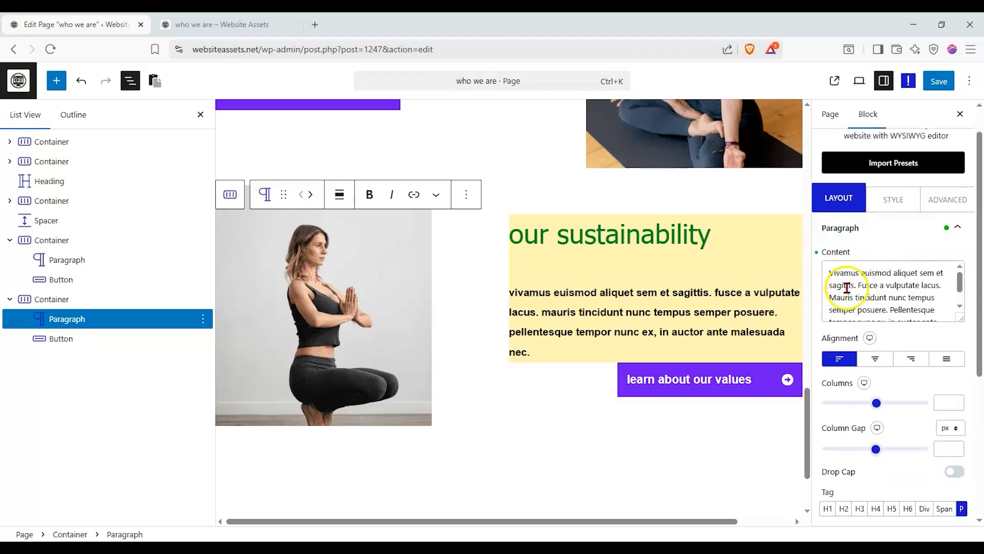
pyautogui.tripleClick(847, 288)
pyautogui.write('In hac habitasse platea dictumst. Cras sodales faucibus quam ut varius. Pellentesque tincidunt posuere elit sed vehicula. Suspendisse bibendum lacus laoreet lorem ullamcorper rutrum.')
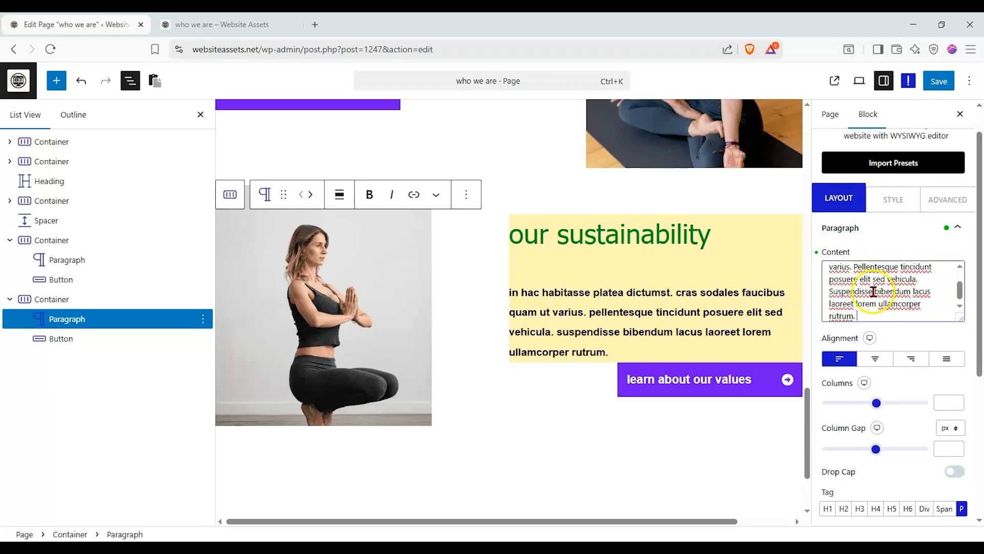
# Change the title of the button in the sustainability container to "be sustainable too!".
pyautogui.click(754, 387)
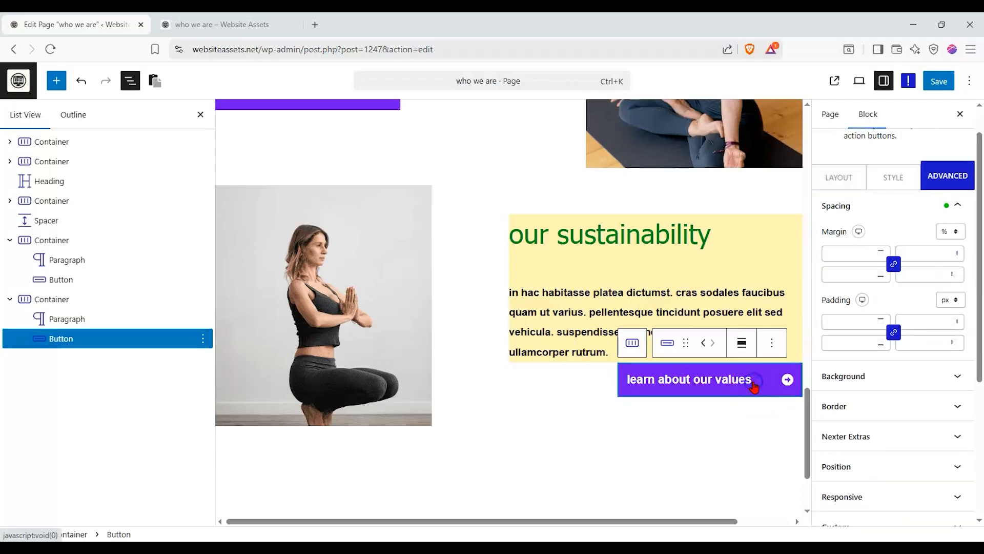
pyautogui.click(867, 206)
pyautogui.click(874, 216)
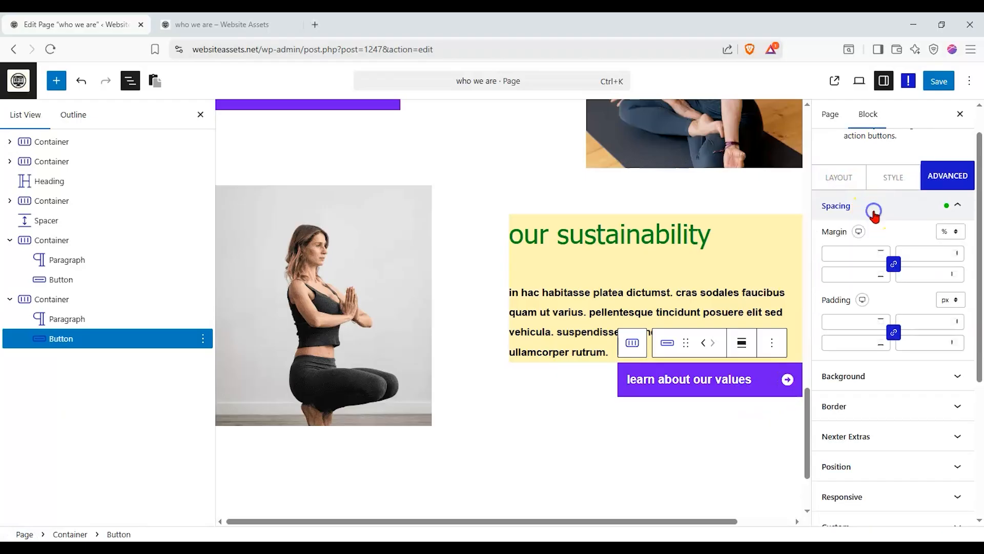
pyautogui.click(851, 177)
pyautogui.moveTo(906, 230); pyautogui.dragTo(981, 240)
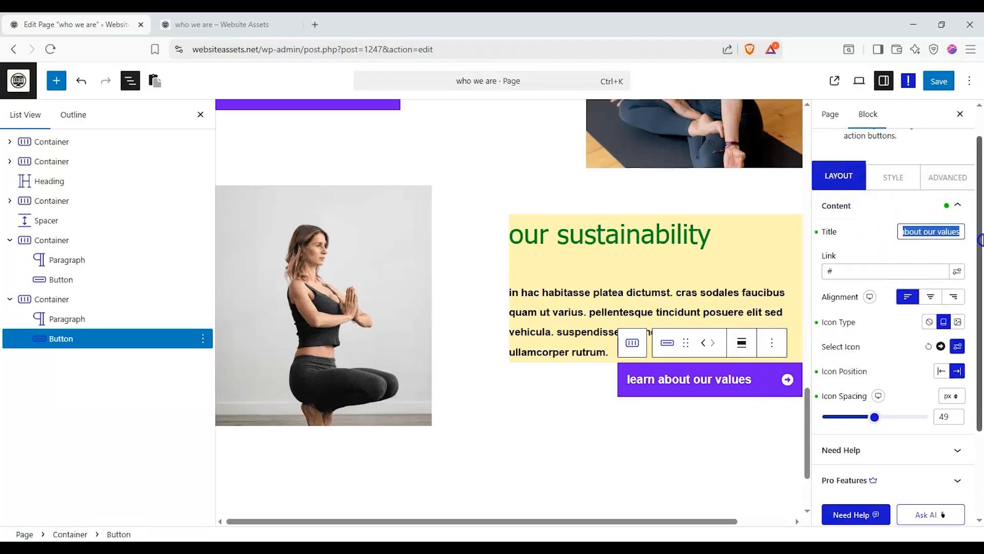
pyautogui.write('be sust')
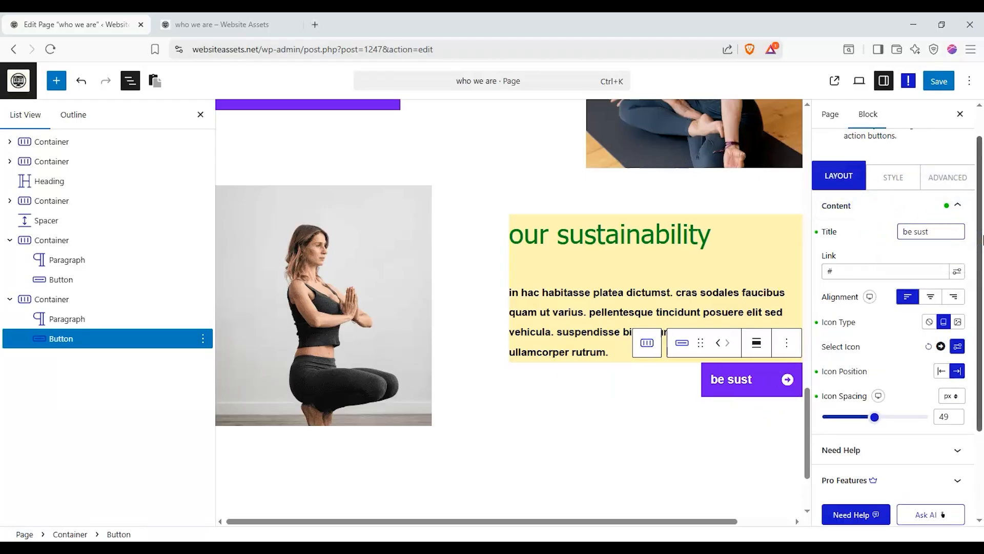
pyautogui.write('ainable to')
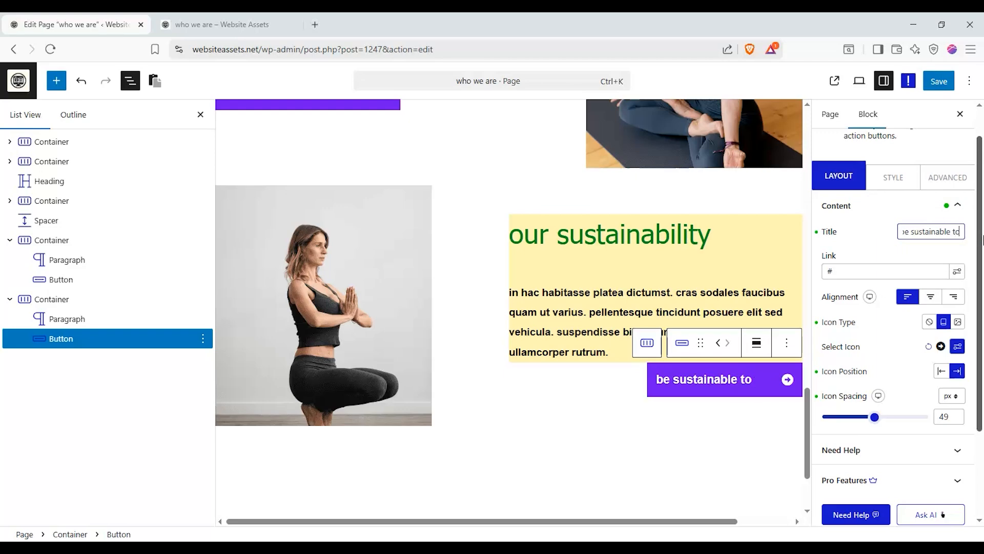
pyautogui.write('o!')
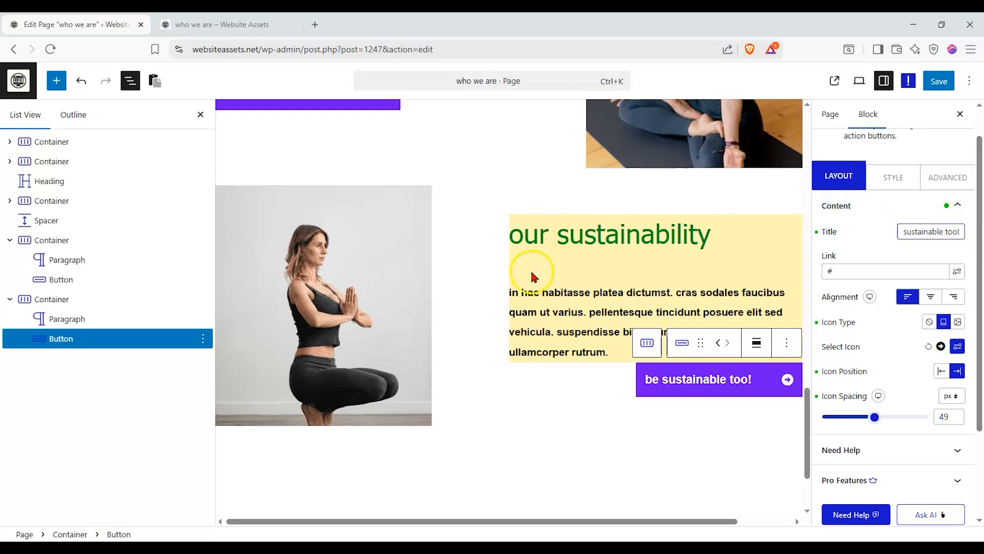
# Save the page with the sustainability section's new text.
pyautogui.scroll(4, 521, 280)
pyautogui.scroll(5, 264, 237)
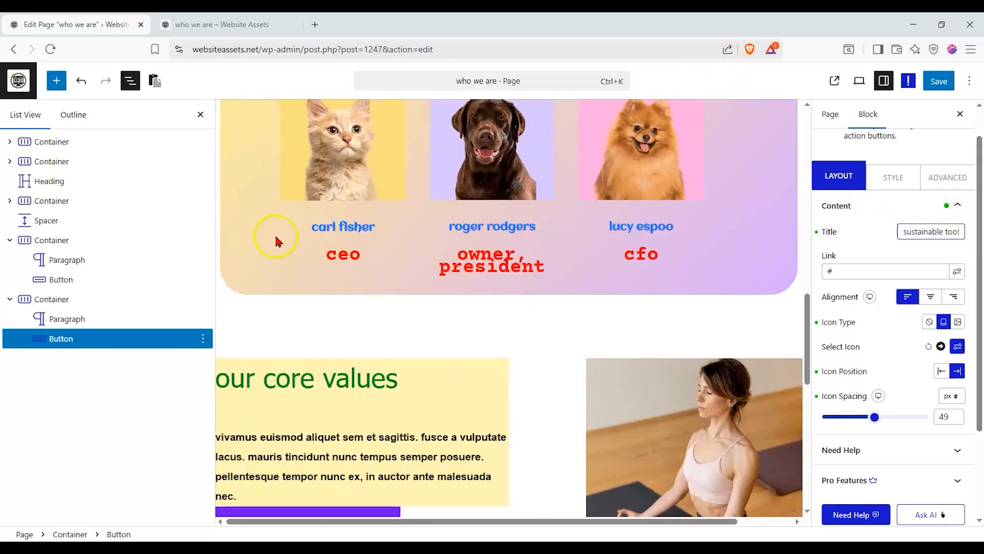
pyautogui.click(938, 81)
pyautogui.scroll(-3, 596, 312)
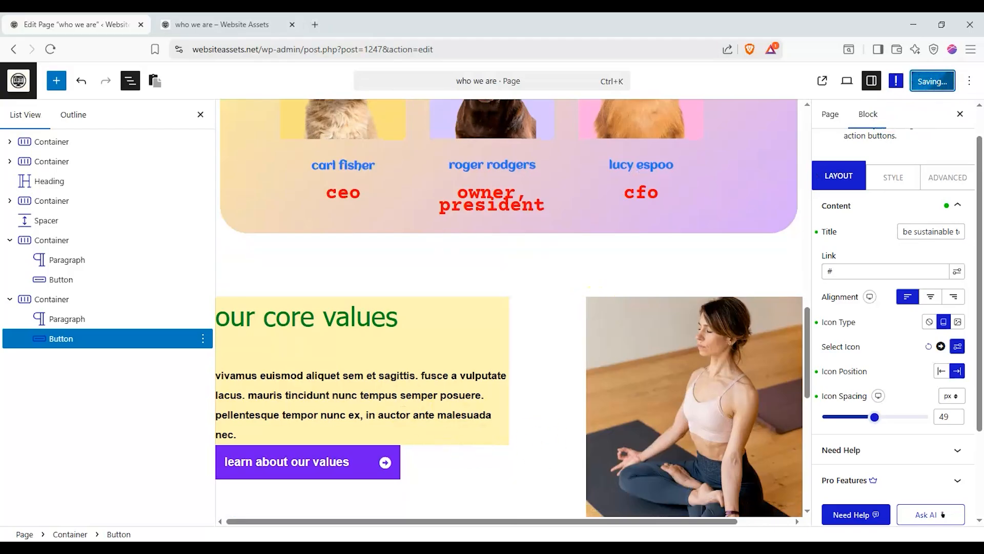
# Reload the live page and review its layout from the header down to the sustainability section.
pyautogui.click(220, 24)
pyautogui.click(49, 53)
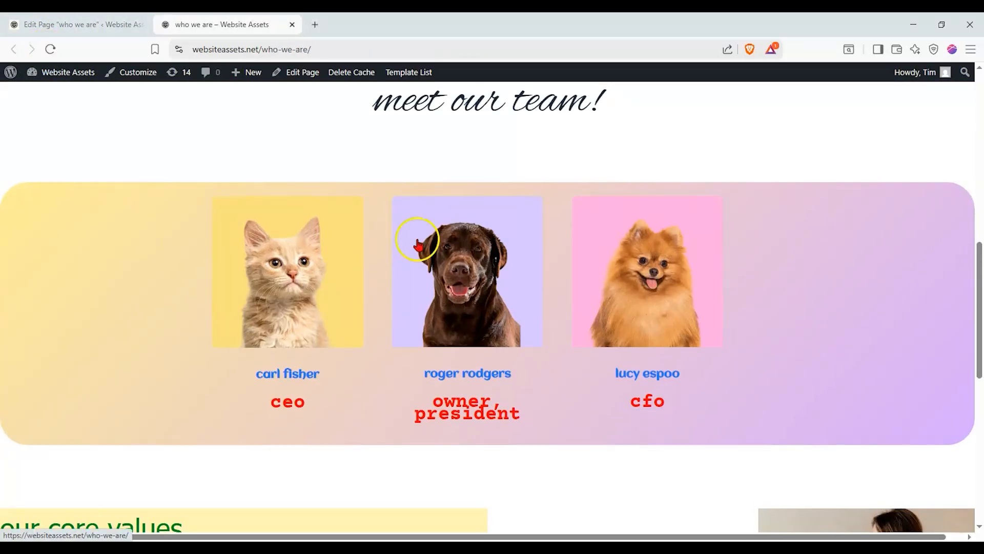
pyautogui.scroll(10, 795, 264)
pyautogui.scroll(-8, 780, 271)
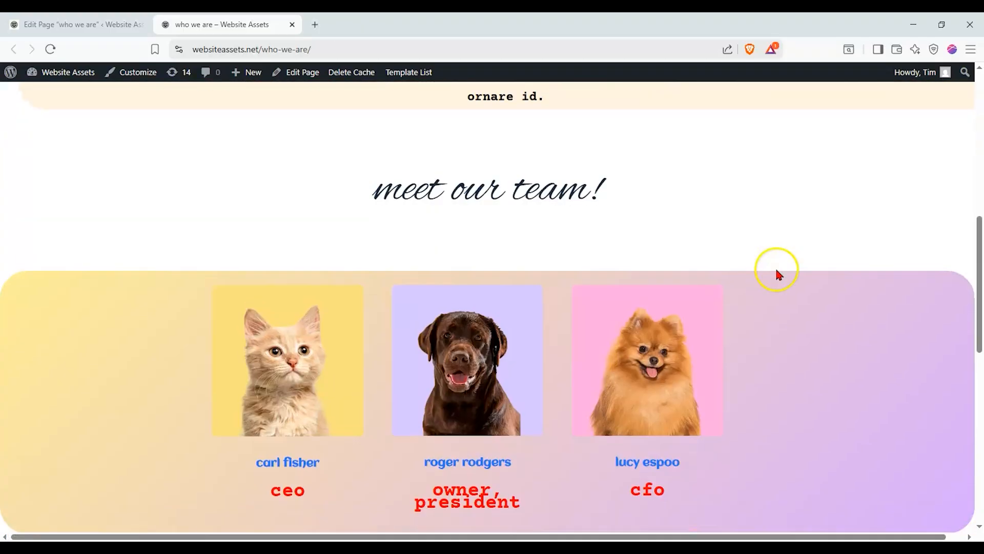
pyautogui.scroll(-10, 775, 269)
pyautogui.scroll(7, 772, 268)
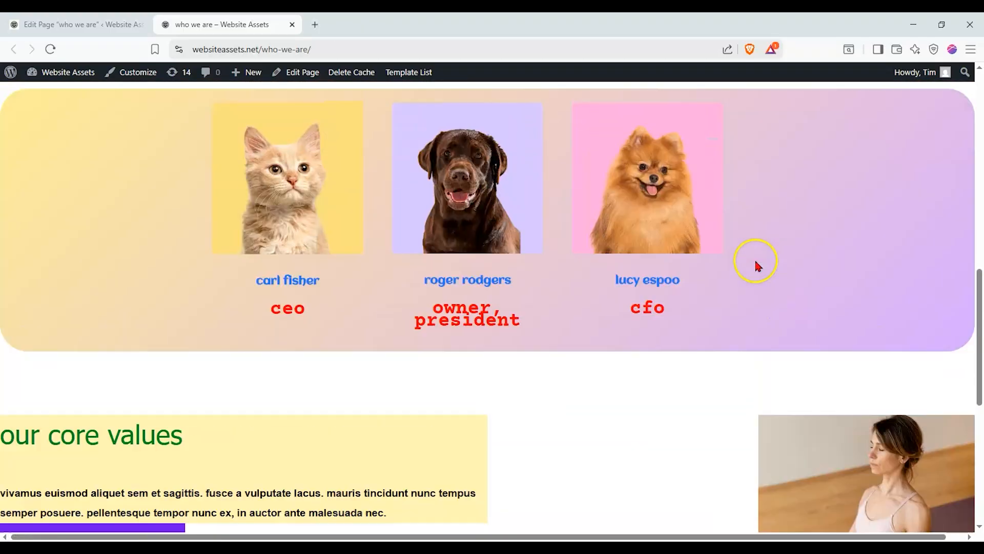
pyautogui.scroll(3, 756, 261)
# In the editor, duplicate the mission statement container and move the copy between the core values and sustainability containers.
pyautogui.click(126, 28)
pyautogui.scroll(6, 337, 237)
pyautogui.scroll(3, 442, 265)
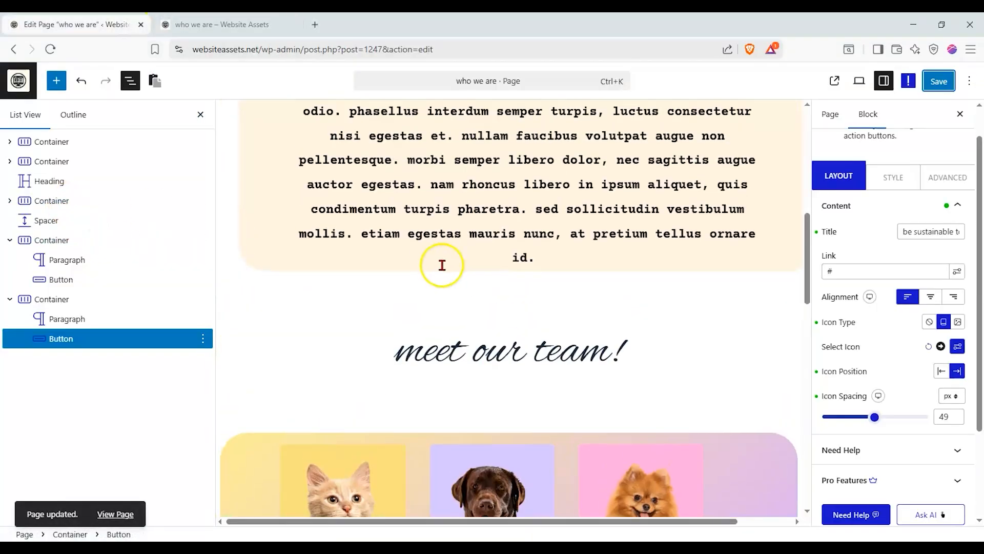
pyautogui.scroll(2, 442, 265)
pyautogui.click(44, 200)
pyautogui.click(59, 179)
pyautogui.click(70, 163)
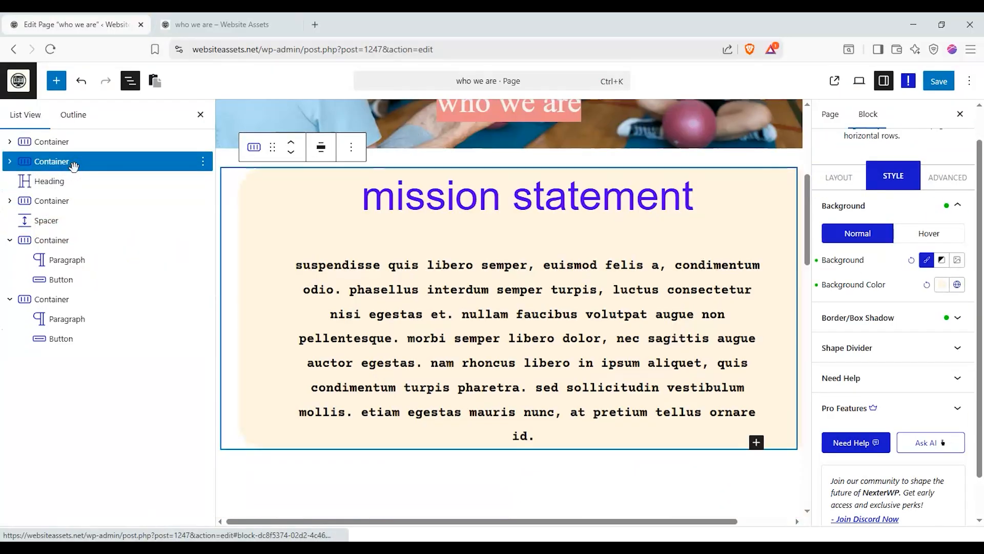
pyautogui.scroll(2, 329, 267)
pyautogui.click(203, 163)
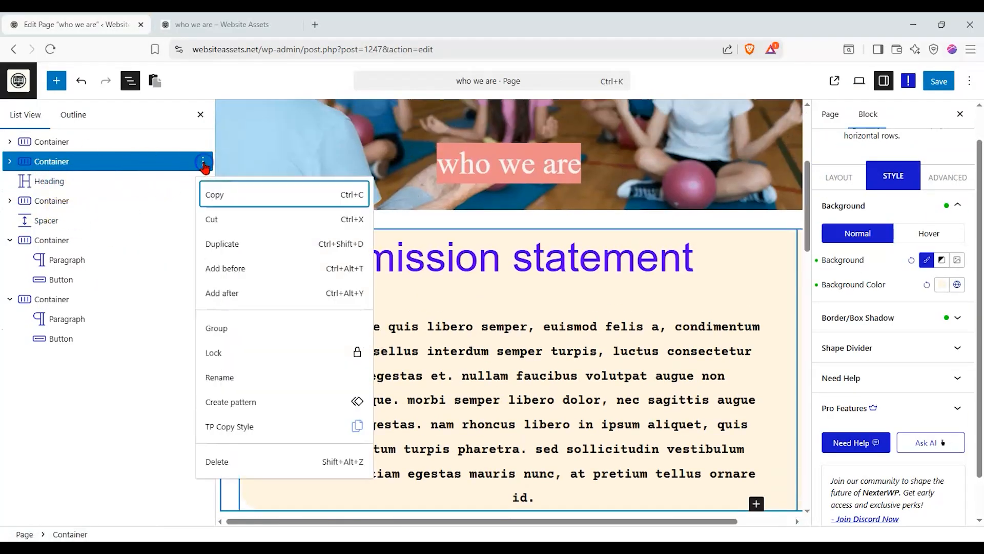
pyautogui.click(237, 251)
pyautogui.moveTo(61, 182); pyautogui.dragTo(18, 299)
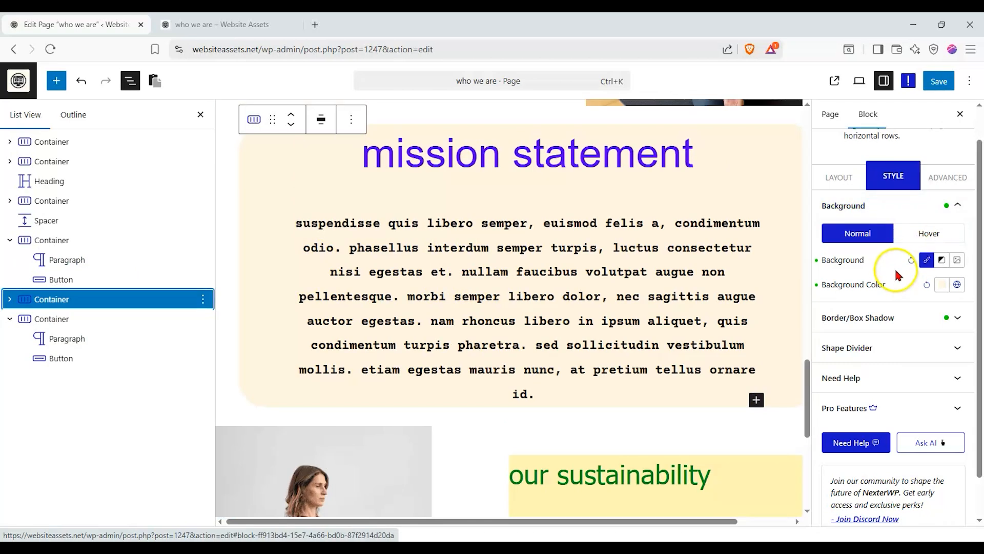
# Change the title of the paragraph in the copied mission statement container to "Work with us!".
pyautogui.click(839, 176)
pyautogui.click(893, 176)
pyautogui.click(541, 252)
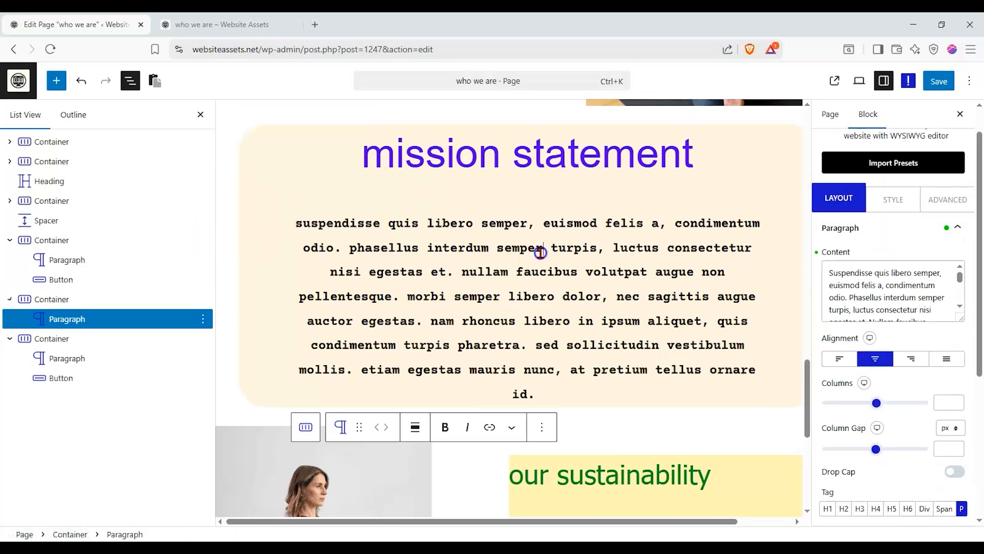
pyautogui.click(841, 240)
pyautogui.click(861, 296)
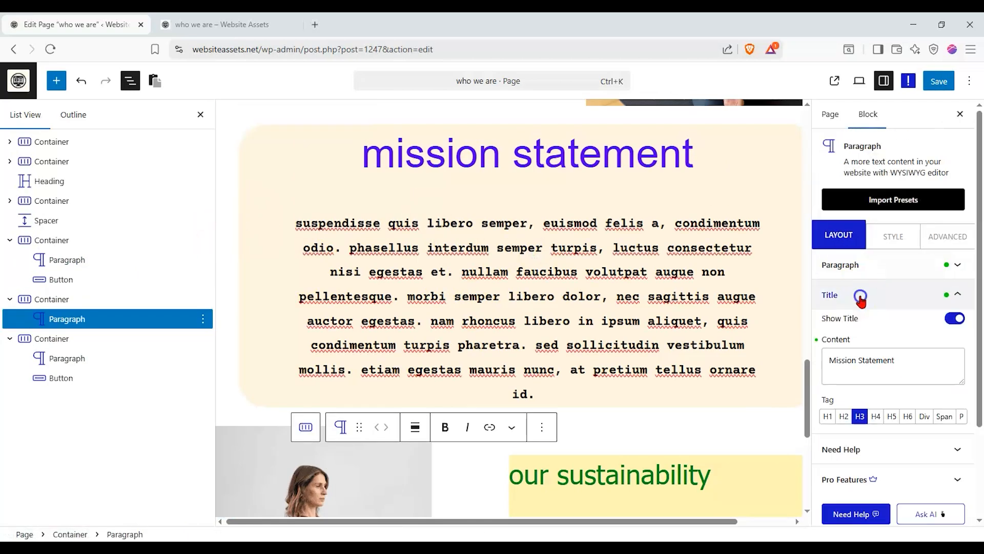
pyautogui.tripleClick(897, 363)
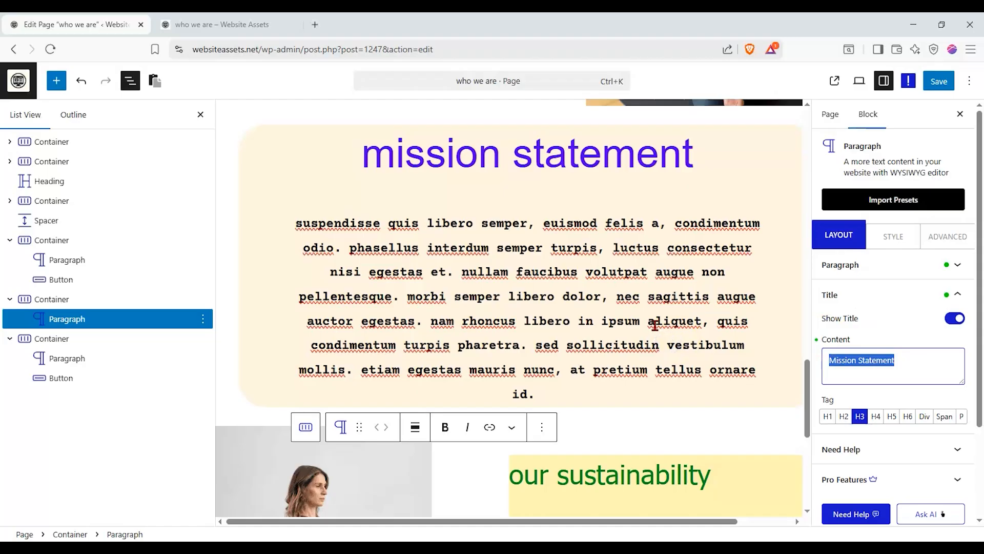
pyautogui.write('Work with us!')
pyautogui.click(919, 294)
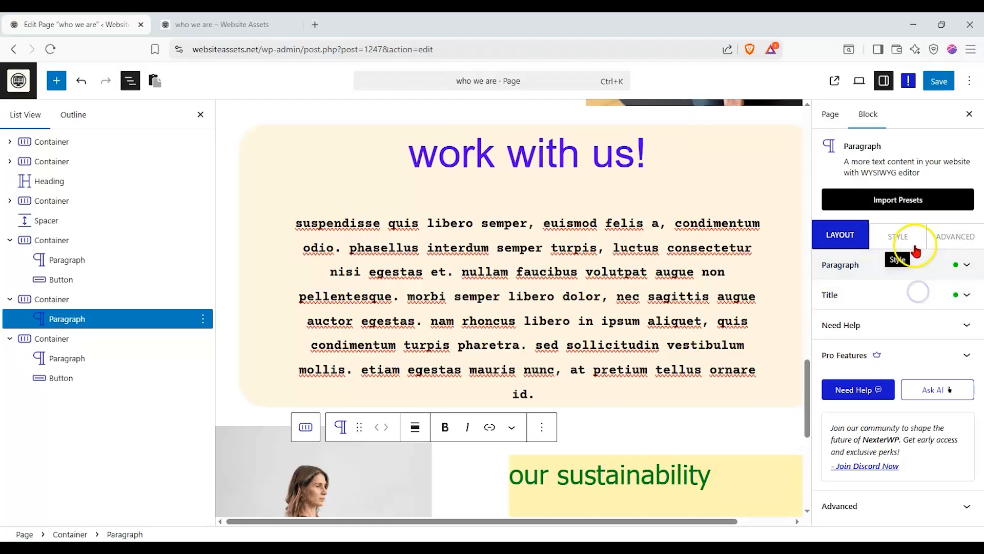
# Try Arial as the font of the "Work with us!" body text, reset its typography, and undo the reset.
pyautogui.click(914, 246)
pyautogui.click(942, 291)
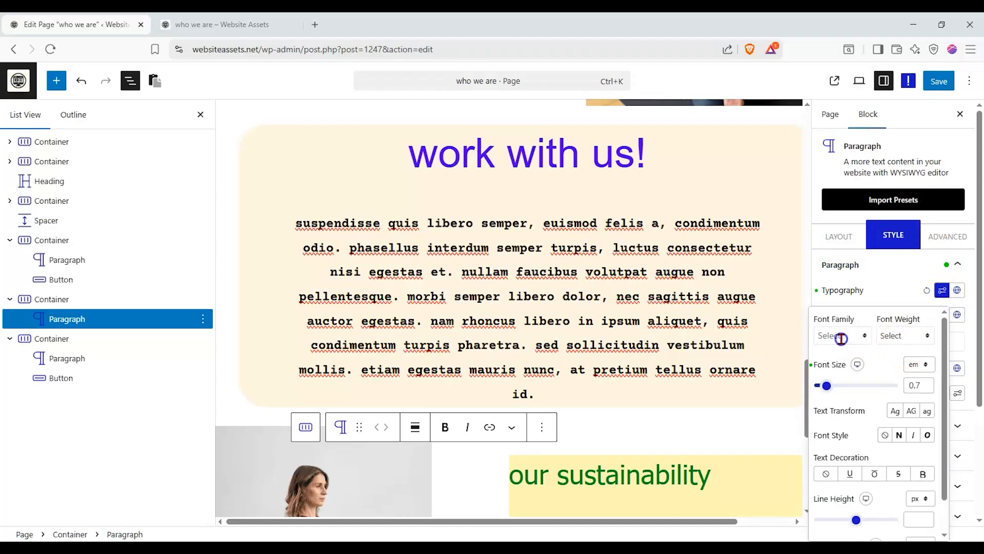
pyautogui.click(841, 336)
pyautogui.click(865, 394)
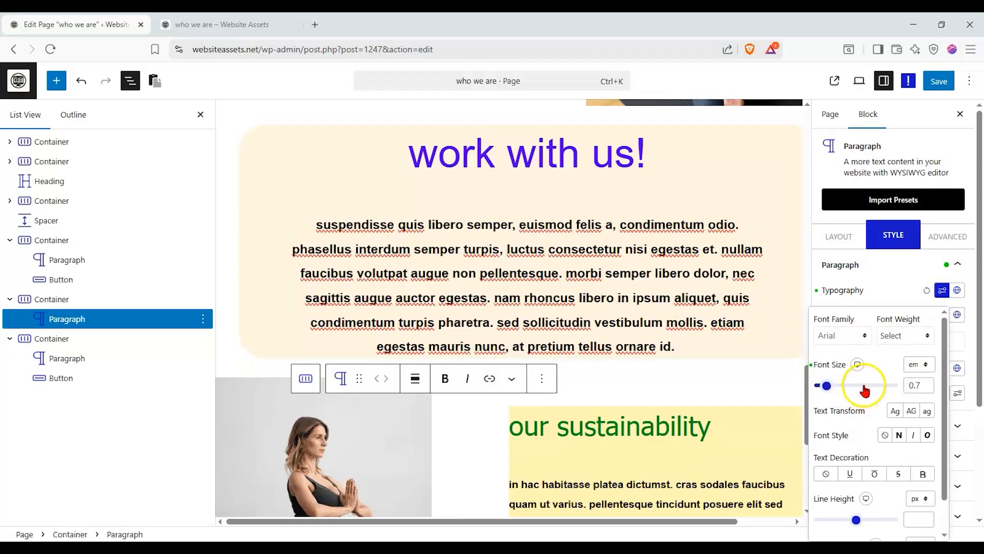
pyautogui.click(923, 292)
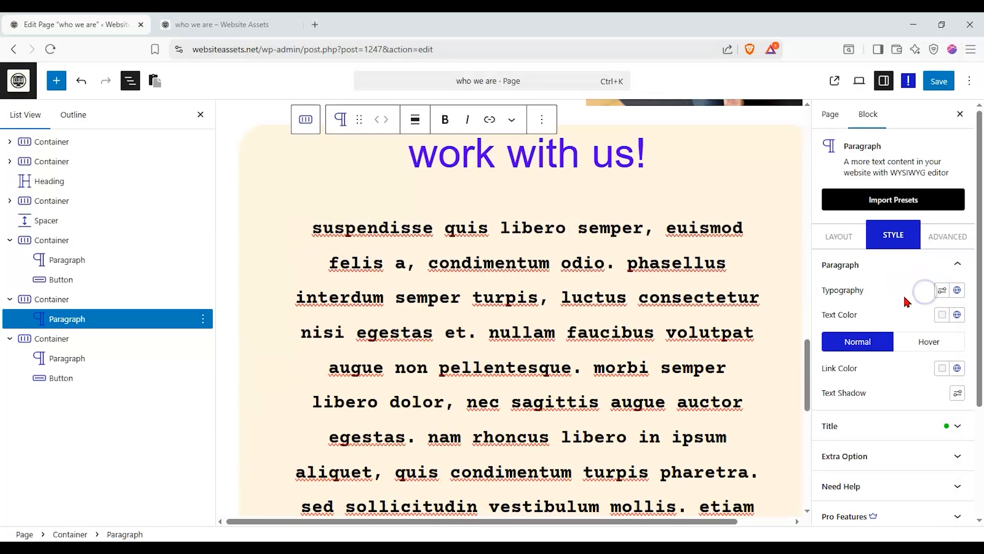
pyautogui.hotkey('ctrl', 'z')
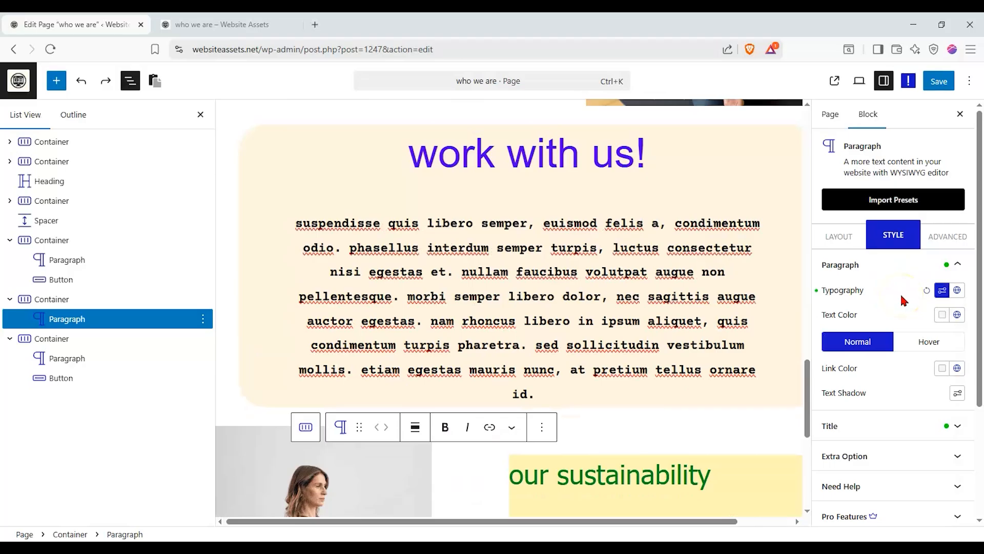
# Change the title colour of the "Work with us!" paragraph to a light salmon pink.
pyautogui.click(922, 426)
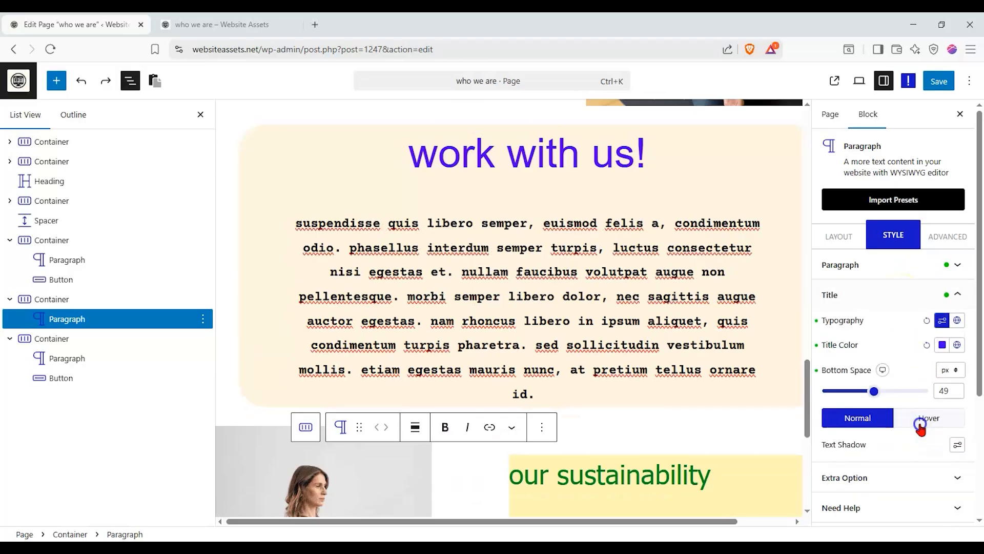
pyautogui.click(942, 346)
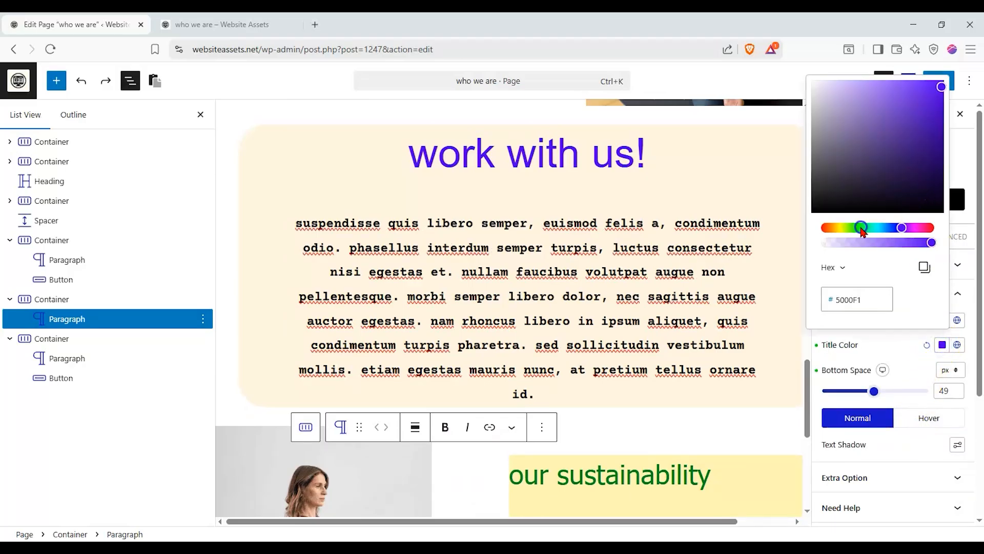
pyautogui.moveTo(861, 228); pyautogui.dragTo(851, 228)
pyautogui.moveTo(911, 85); pyautogui.dragTo(864, 71)
pyautogui.moveTo(851, 228); pyautogui.dragTo(878, 229)
pyautogui.moveTo(904, 83); pyautogui.dragTo(912, 79)
pyautogui.moveTo(878, 228); pyautogui.dragTo(824, 228)
pyautogui.moveTo(911, 77); pyautogui.dragTo(866, 64)
pyautogui.click(877, 79)
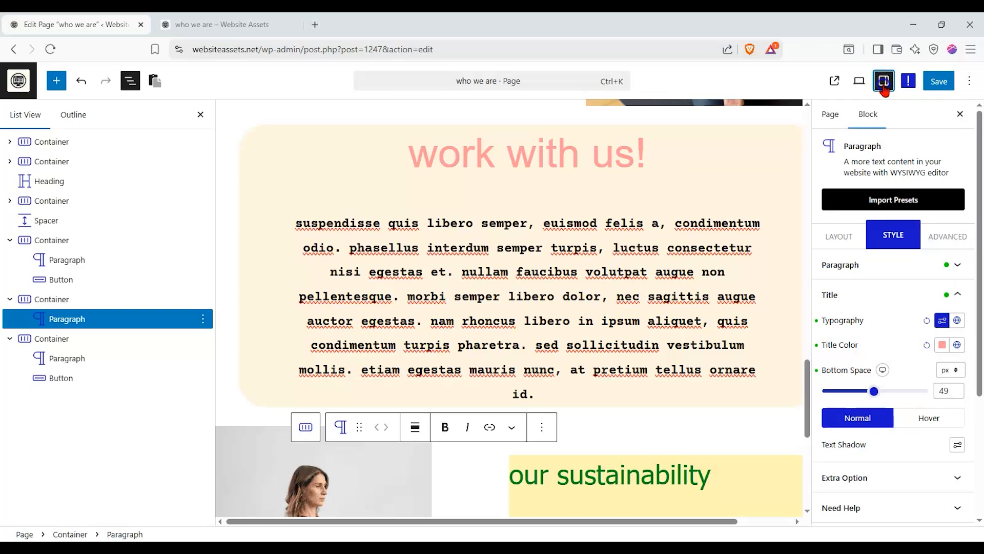
pyautogui.click(908, 294)
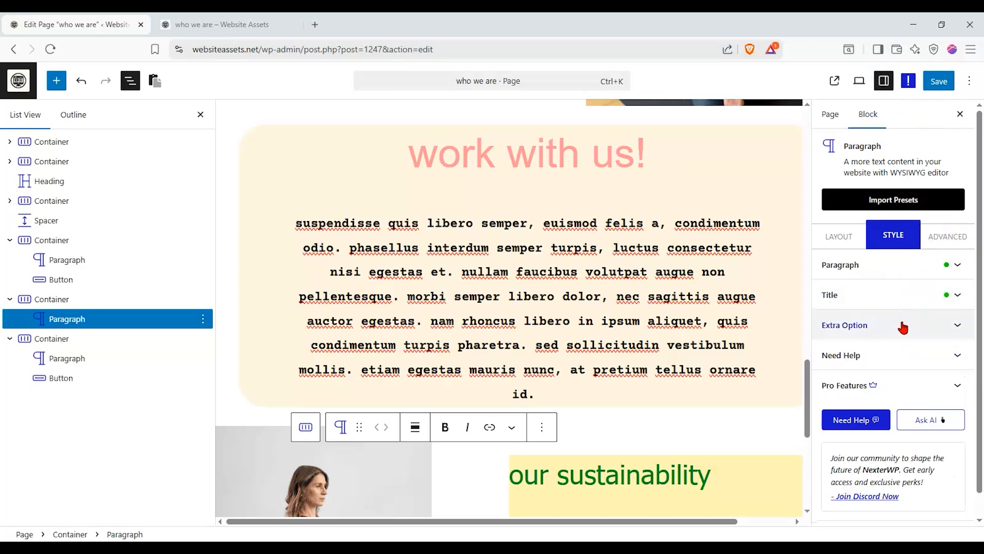
# Replace the "Work with us!" paragraph's content with the placeholder text from "Quisque quis nisi mi." to "vel pharetra mi sapien id elit.".
pyautogui.click(896, 263)
pyautogui.click(831, 241)
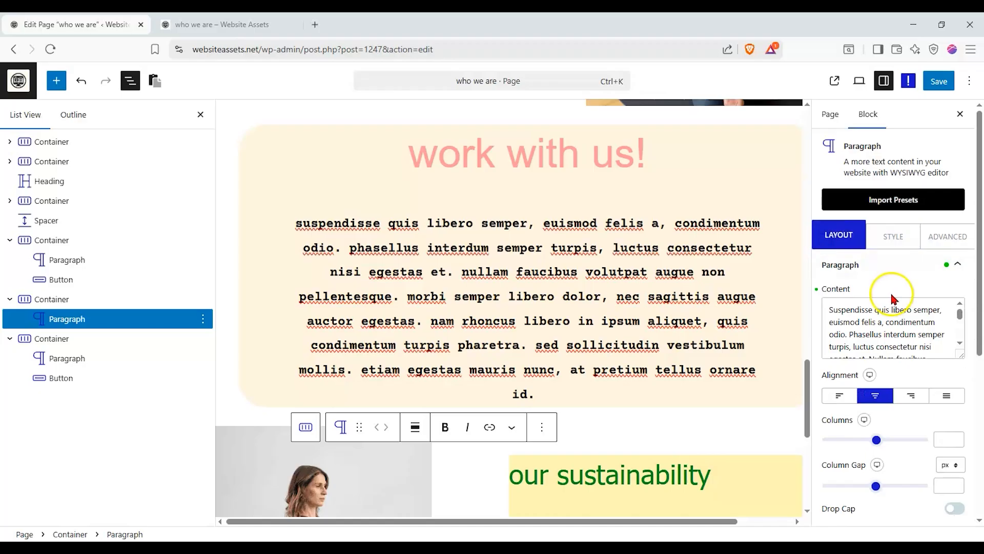
pyautogui.moveTo(830, 309); pyautogui.dragTo(884, 354)
pyautogui.click(883, 327)
pyautogui.scroll(2, 877, 326)
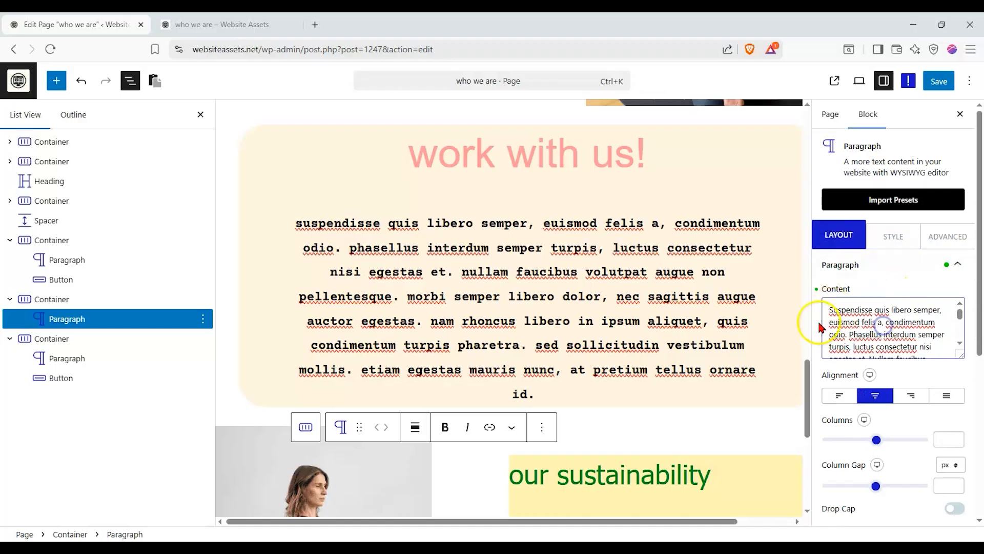
pyautogui.moveTo(832, 312); pyautogui.dragTo(960, 397)
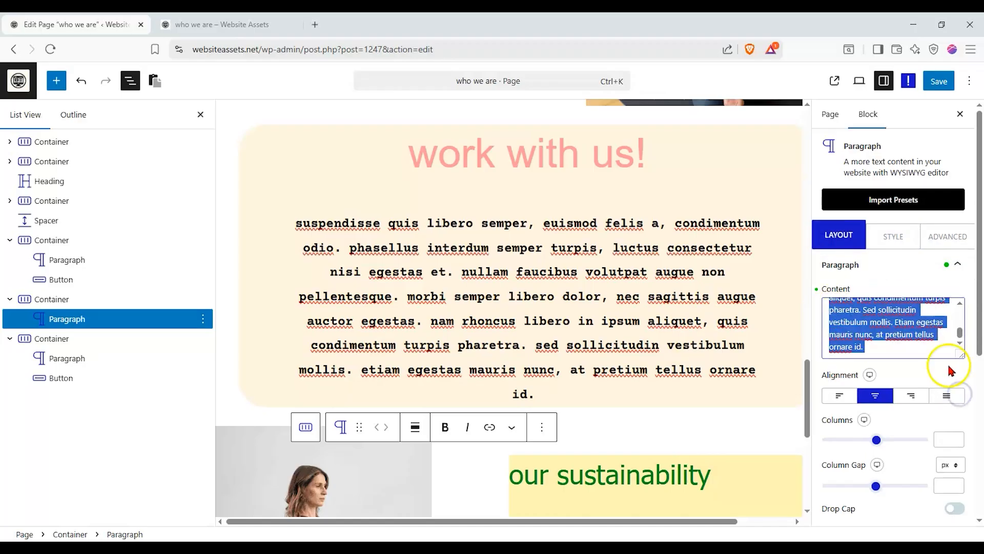
pyautogui.write('Quisque quis nisi mi. Cras placerat felis sed felis scelerisque dapibus. Morbi posuere ipsum at rutrum finibus. Nam pellentesque sapien non eleifend congue. Nullam ultricies, elit vel blandit laoreet, lorem turpis lacinia risus, vel pharetra mi sapien id elit.')
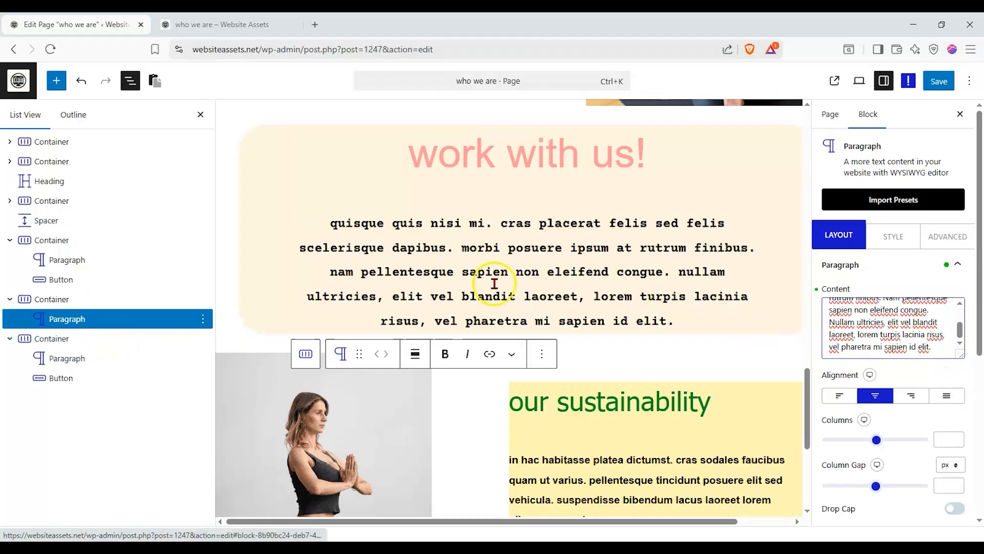
# Add a new container block and nest it after the paragraph inside the "Work with us!" container.
pyautogui.click(55, 82)
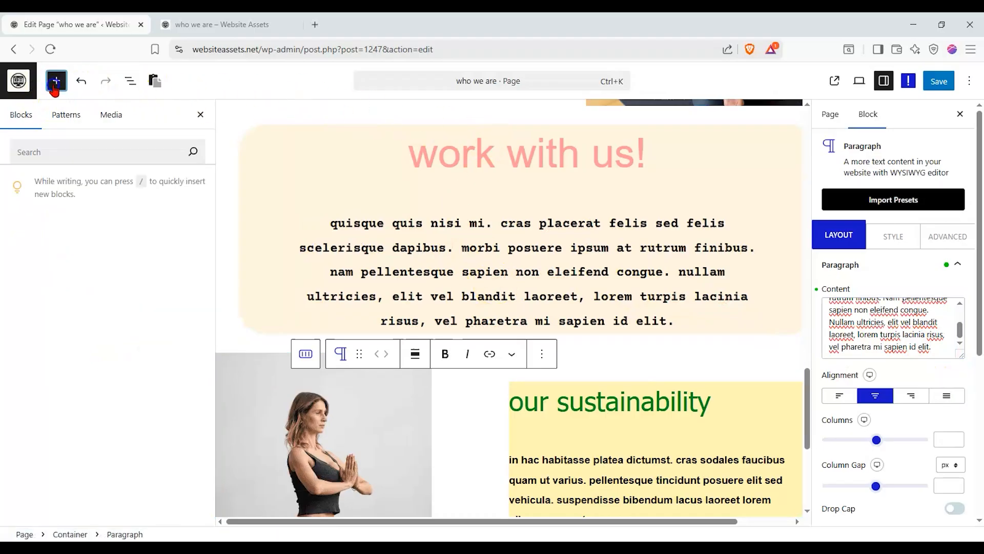
pyautogui.click(111, 155)
pyautogui.moveTo(163, 277)
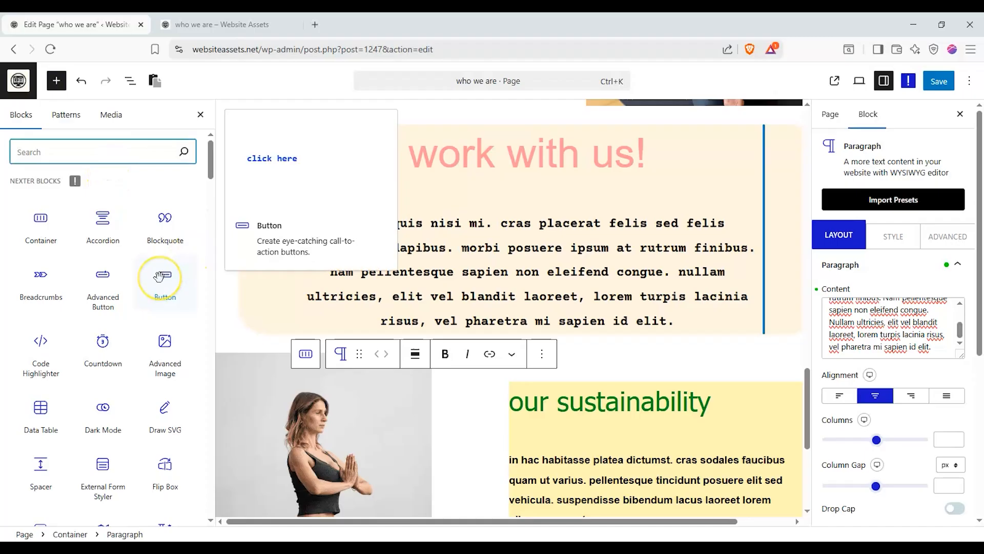
pyautogui.moveTo(41, 226); pyautogui.dragTo(549, 333)
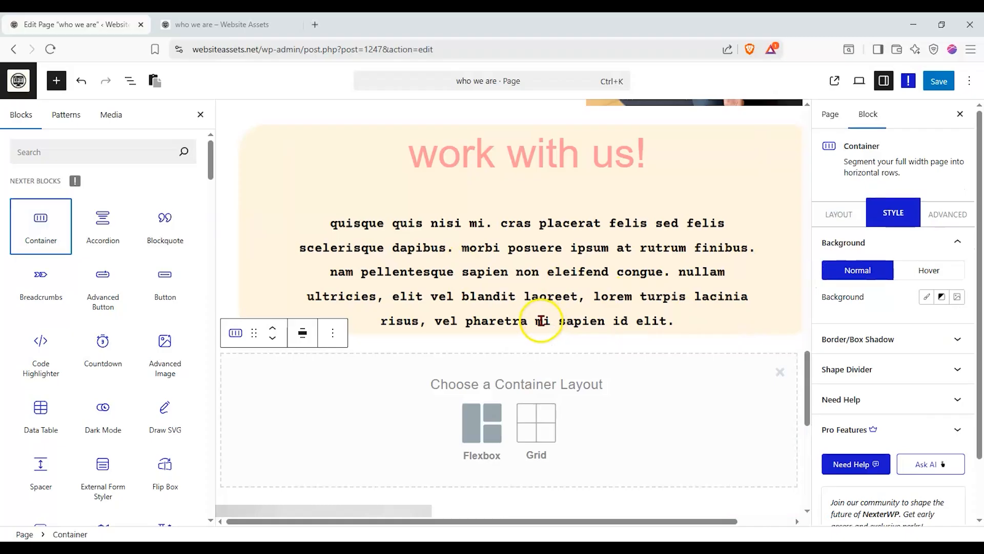
pyautogui.click(130, 80)
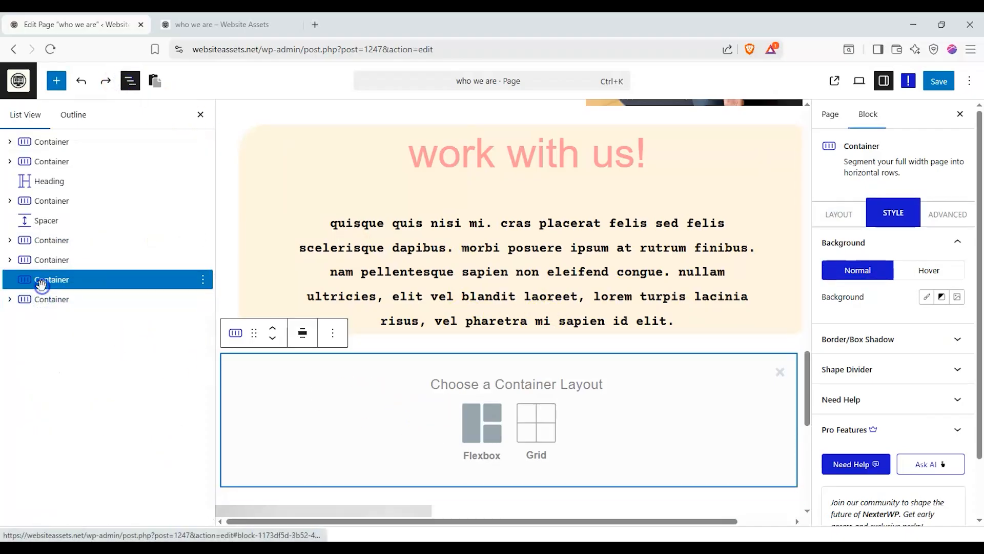
pyautogui.click(11, 259)
pyautogui.moveTo(41, 297); pyautogui.dragTo(64, 287)
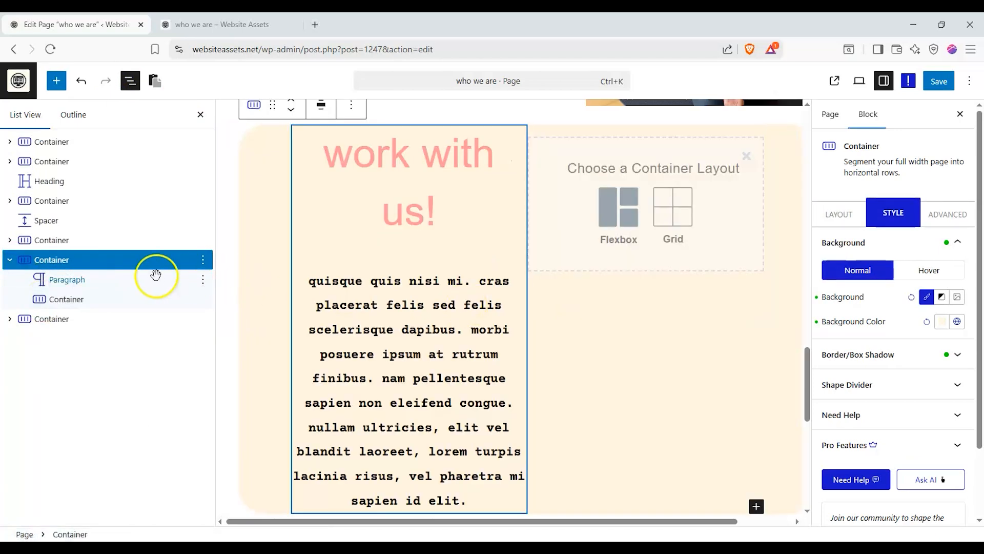
# Try a flexbox structure with one column beside two stacked cells in the nested container, and undo it.
pyautogui.click(103, 297)
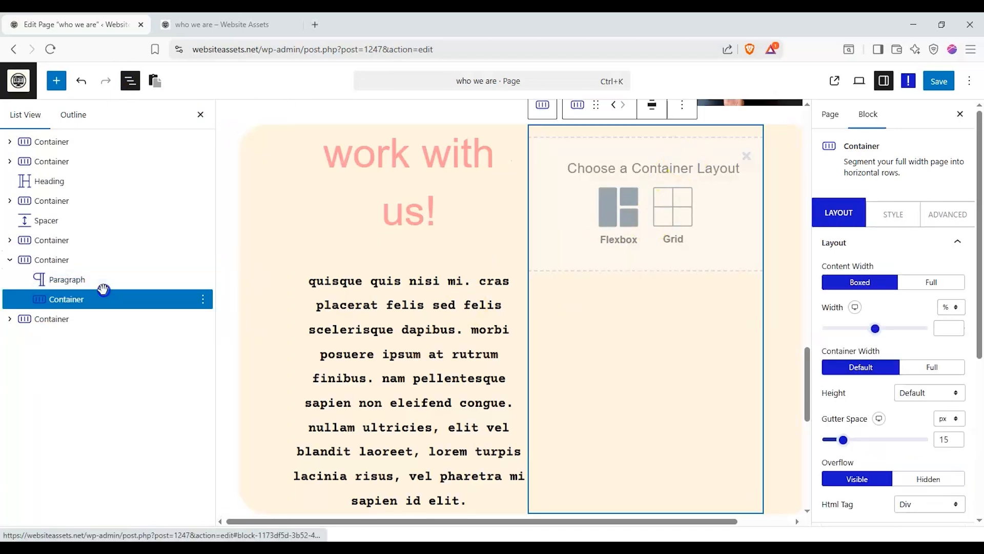
pyautogui.click(103, 282)
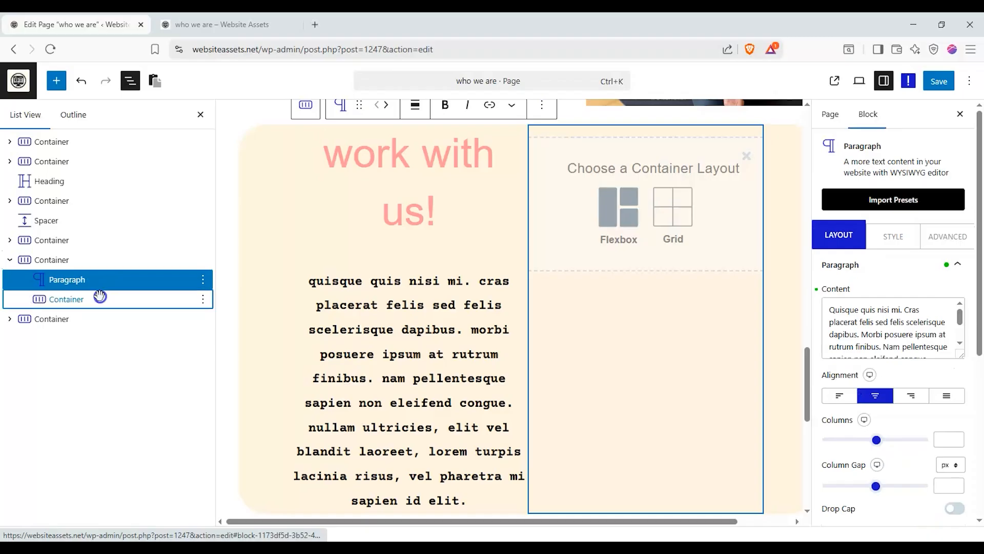
pyautogui.click(99, 297)
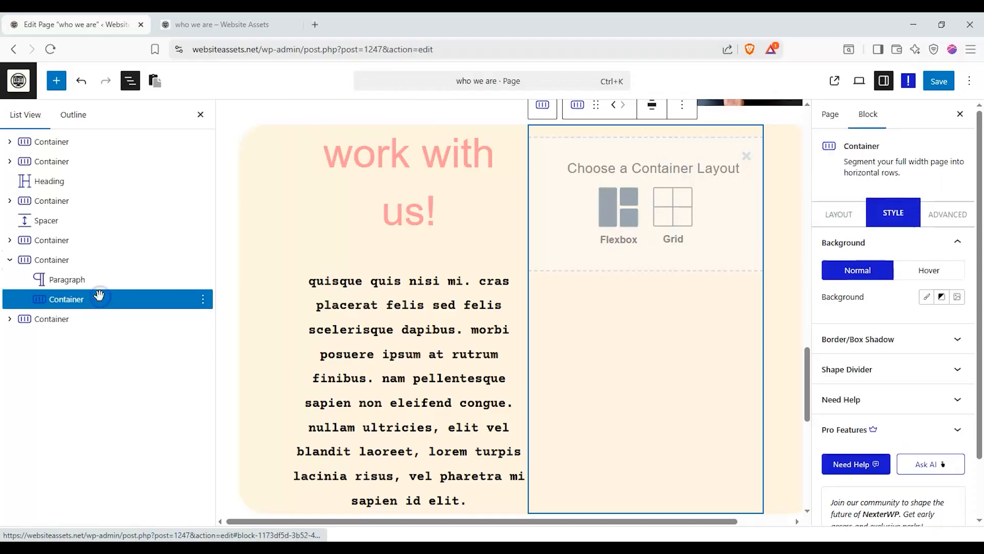
pyautogui.click(639, 230)
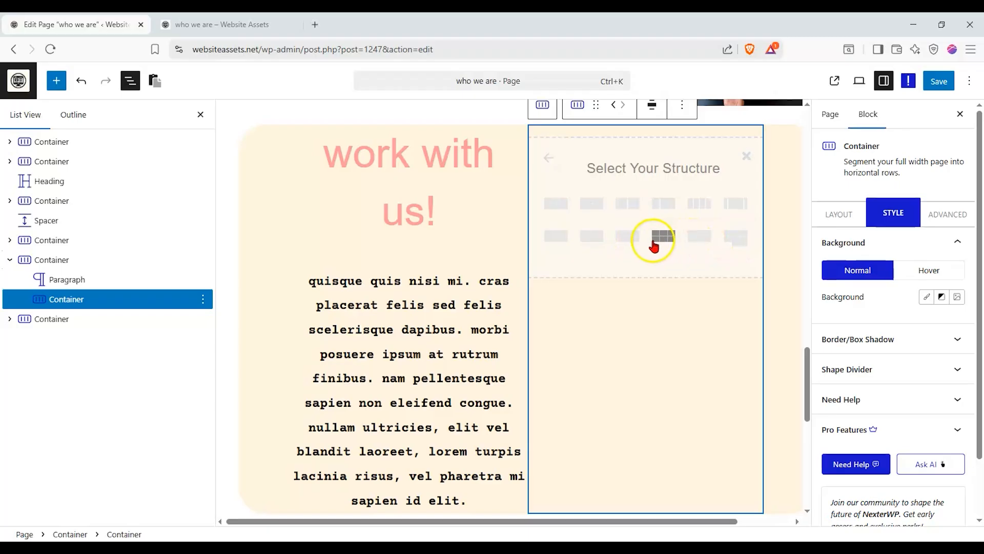
pyautogui.click(630, 237)
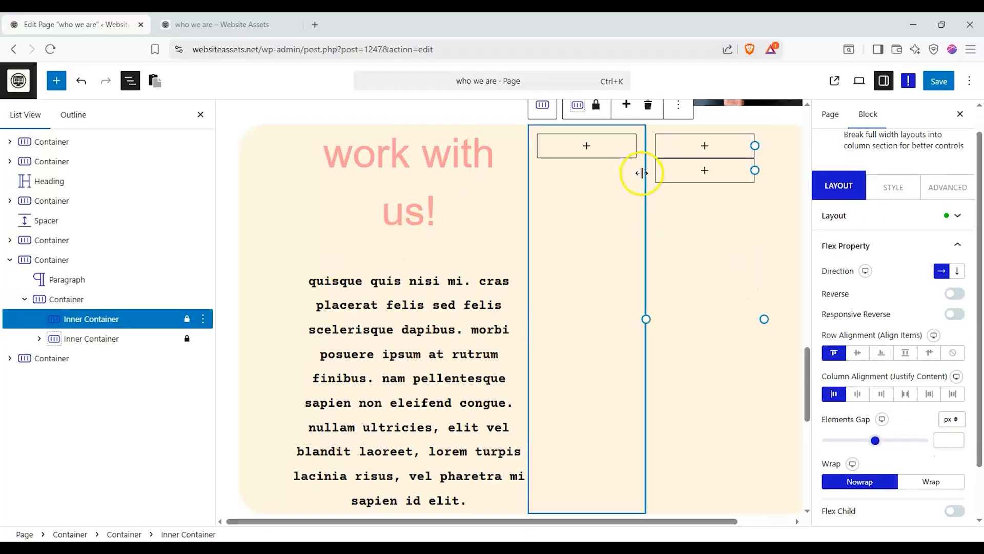
pyautogui.hotkey('ctrl', 'z')
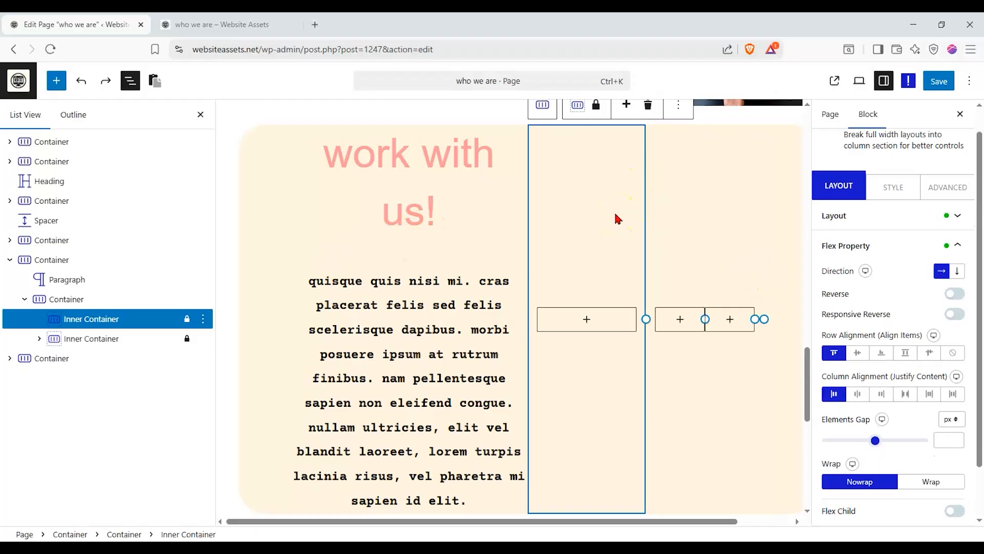
pyautogui.hotkey('ctrl', 'z')
pyautogui.hotkey('ctrl', 'z')
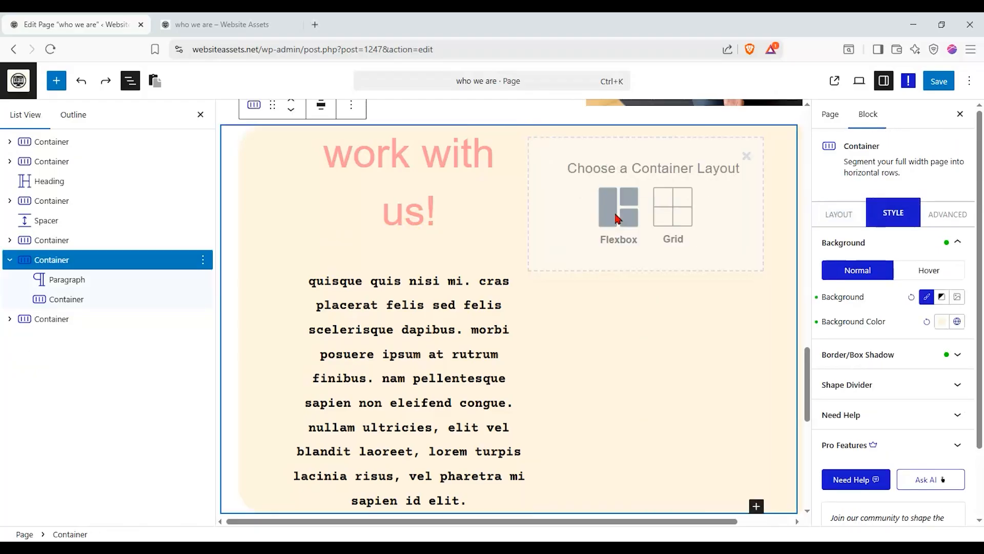
# Delete the empty container nested in the "Work with us!" container.
pyautogui.click(151, 299)
pyautogui.click(203, 299)
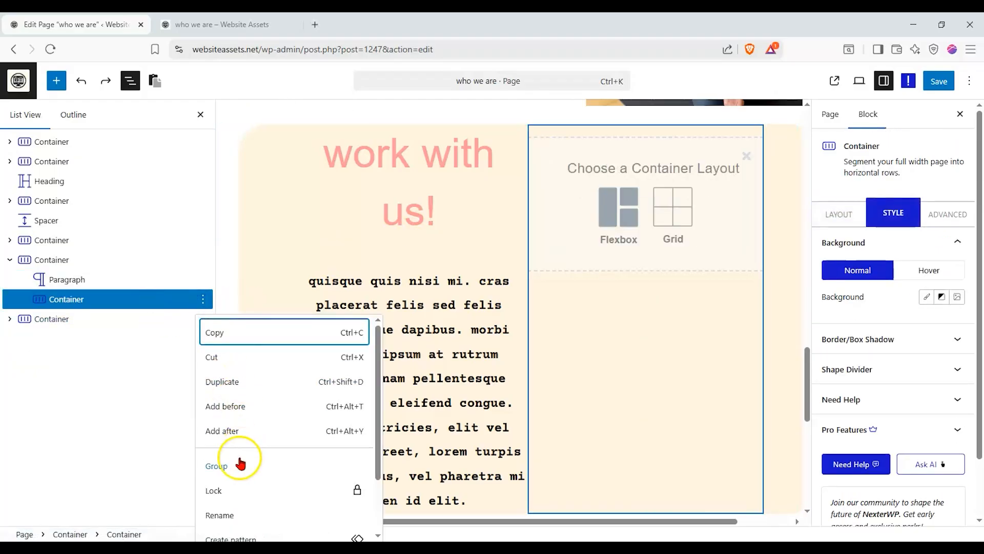
pyautogui.scroll(-3, 240, 464)
pyautogui.click(222, 527)
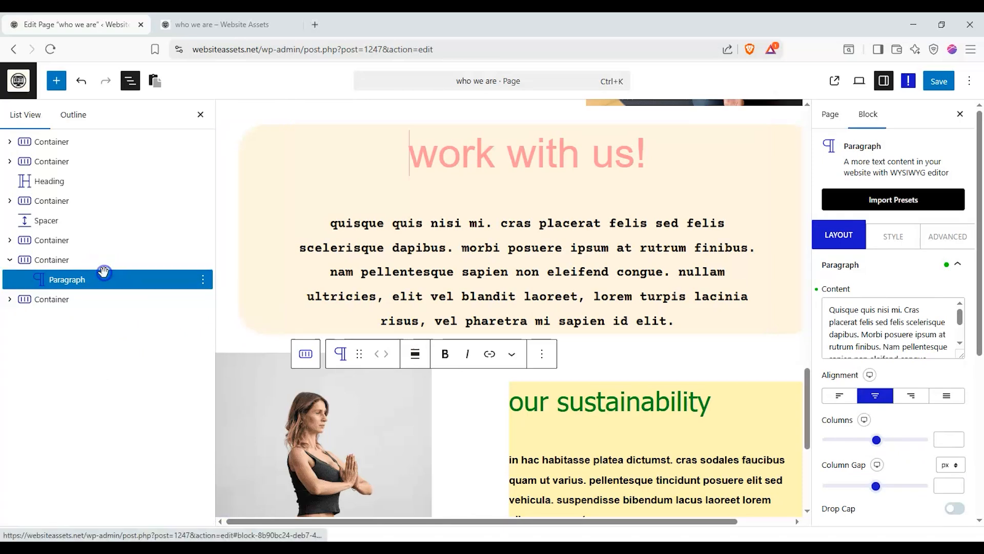
# Review the style, layout and flex settings of the "Work with us!" container.
pyautogui.click(102, 266)
pyautogui.click(893, 213)
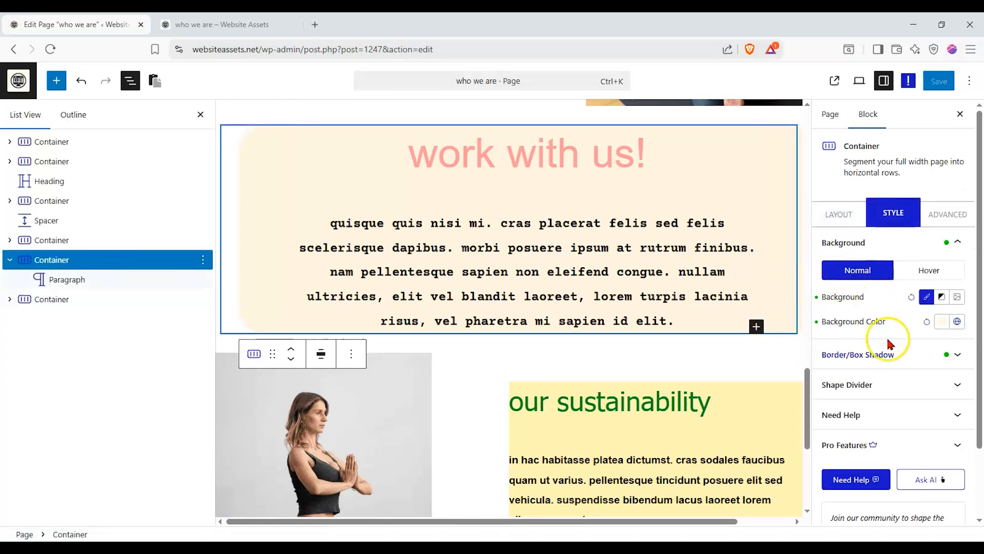
pyautogui.click(841, 211)
pyautogui.scroll(-2, 891, 336)
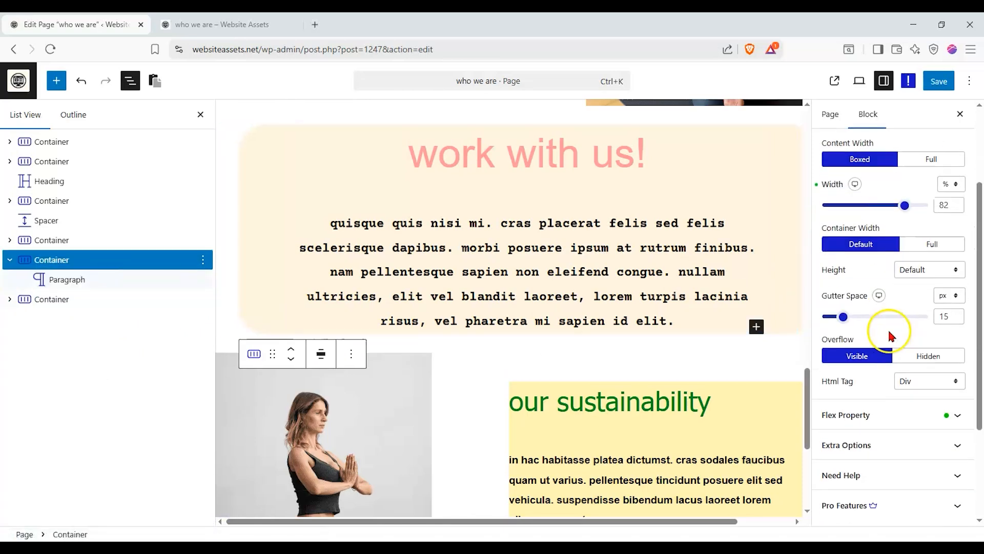
pyautogui.scroll(-3, 890, 336)
pyautogui.click(915, 272)
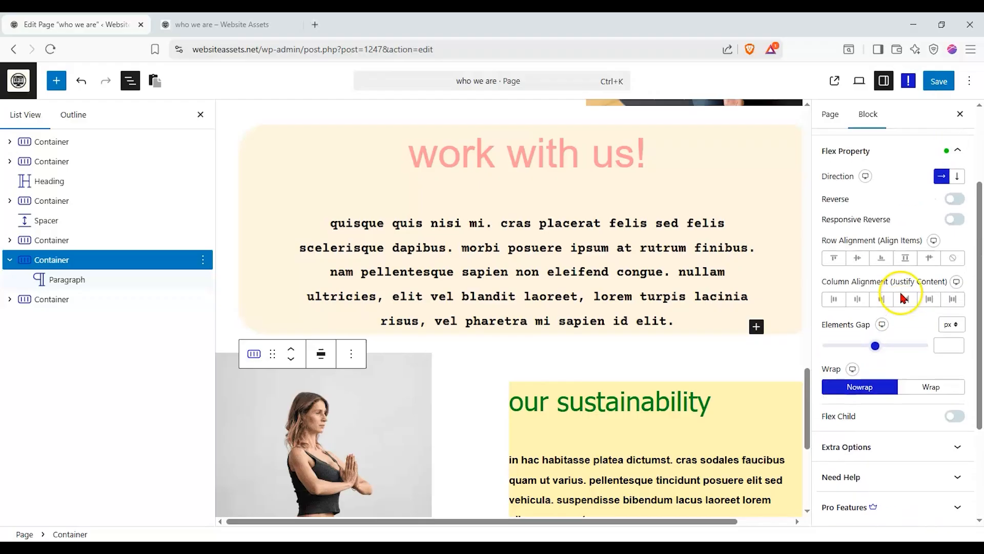
pyautogui.scroll(1, 902, 294)
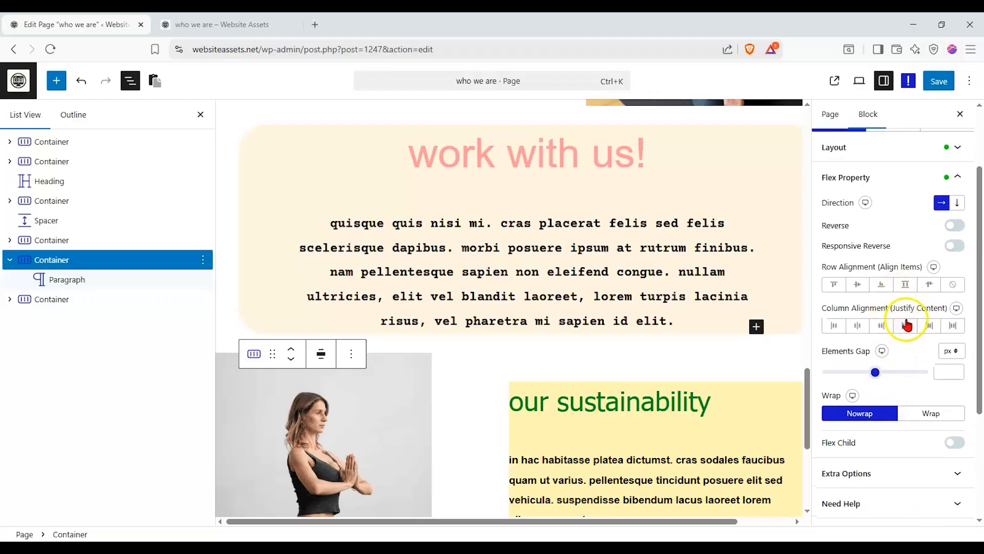
pyautogui.scroll(-2, 913, 349)
# Enable Flex Child for the "Work with us!" container, look through Item 0's options, and remove that item.
pyautogui.click(954, 379)
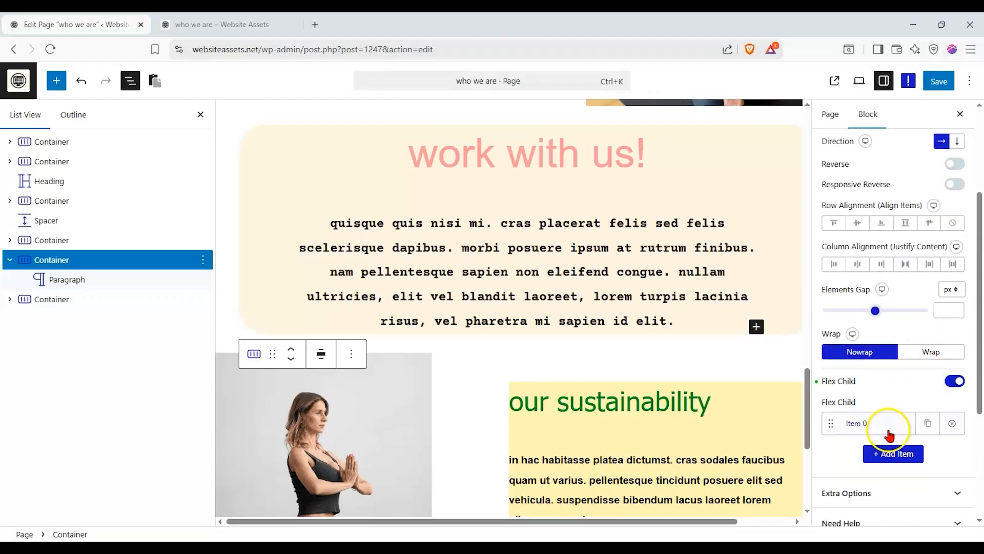
pyautogui.click(874, 458)
pyautogui.click(875, 424)
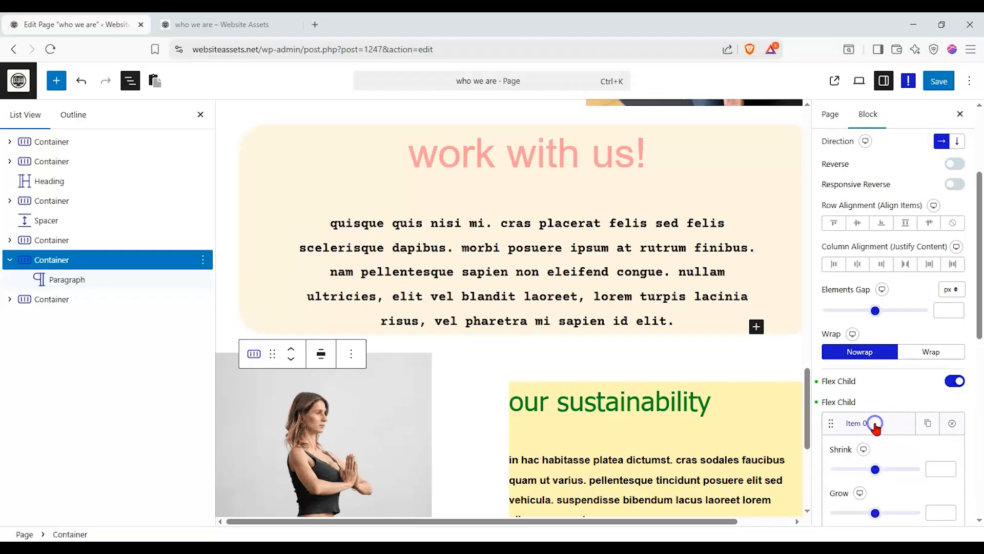
pyautogui.scroll(-6, 877, 410)
pyautogui.scroll(5, 882, 358)
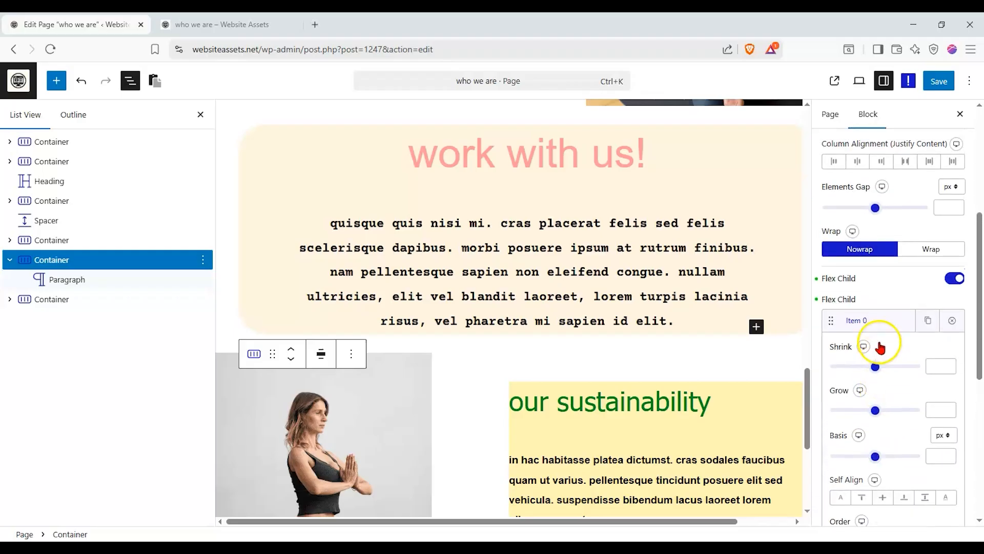
pyautogui.click(955, 317)
# Look through the background, spacing and content width settings of the "Work with us!" container.
pyautogui.scroll(3, 872, 349)
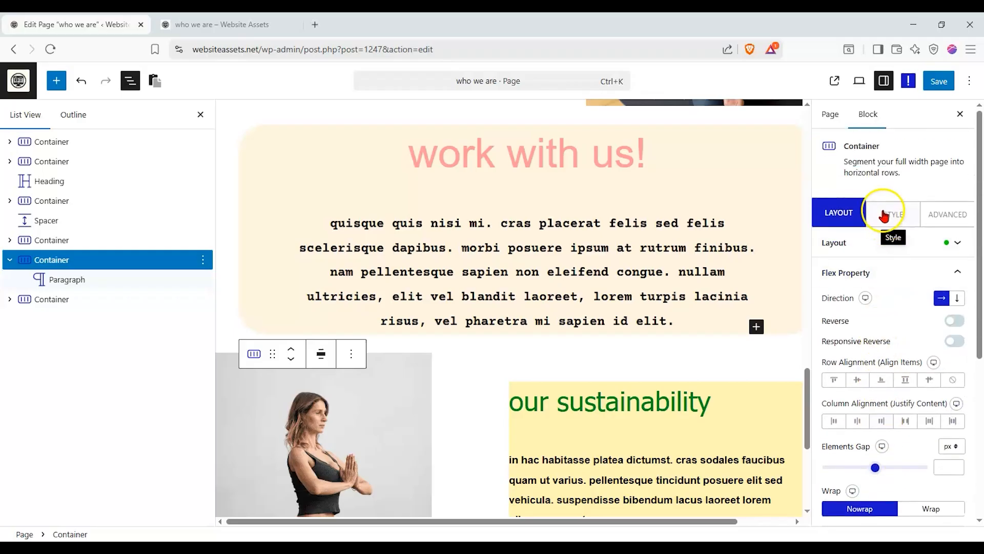
pyautogui.click(884, 210)
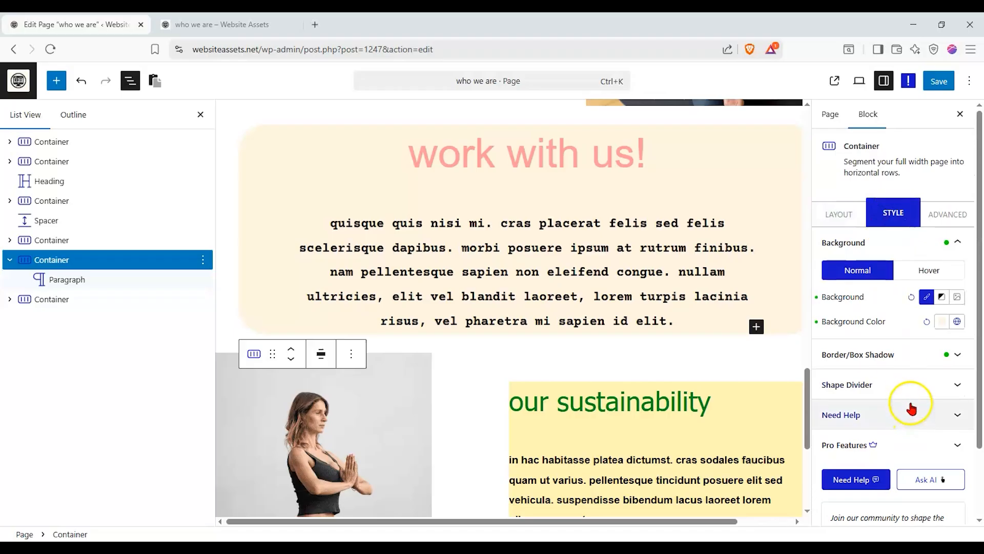
pyautogui.click(942, 211)
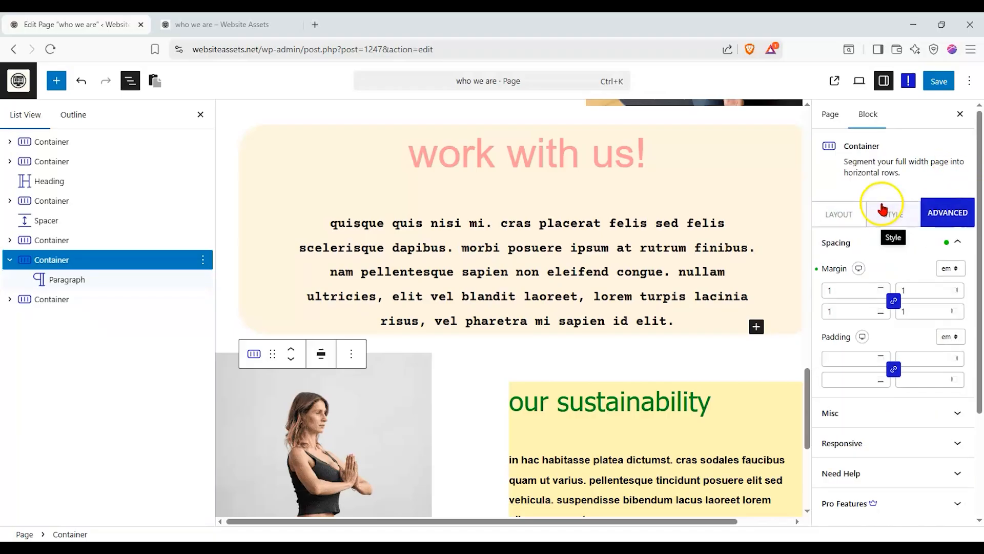
pyautogui.click(869, 416)
pyautogui.click(855, 217)
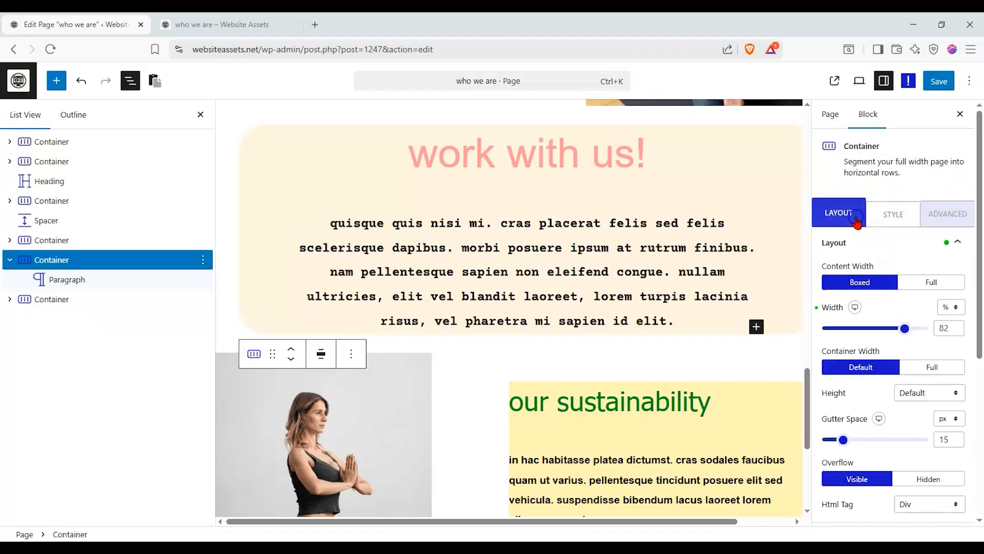
# Insert a Button block directly below the "Work with us!" container, centre it and title it "Sign me up!".
pyautogui.scroll(1, 685, 229)
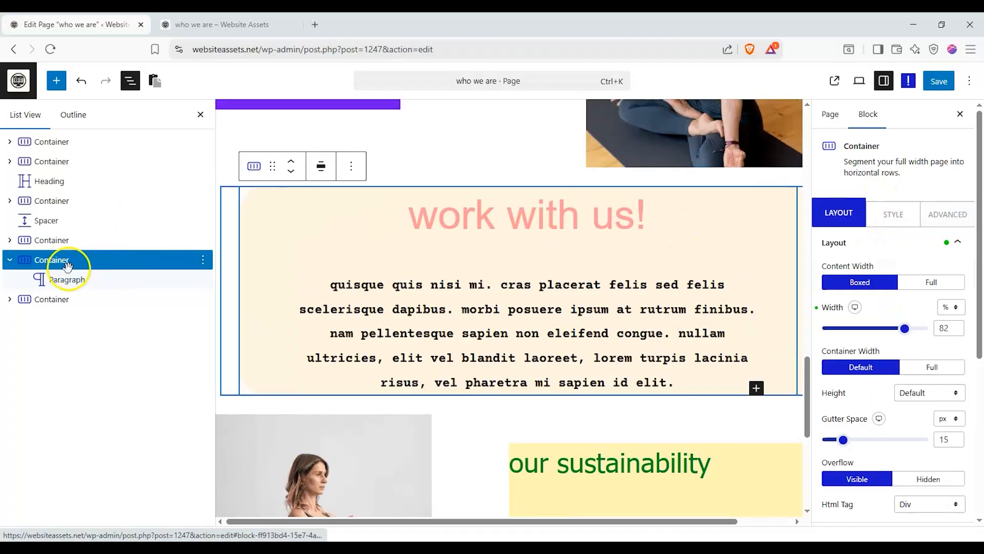
pyautogui.click(56, 80)
pyautogui.moveTo(131, 243)
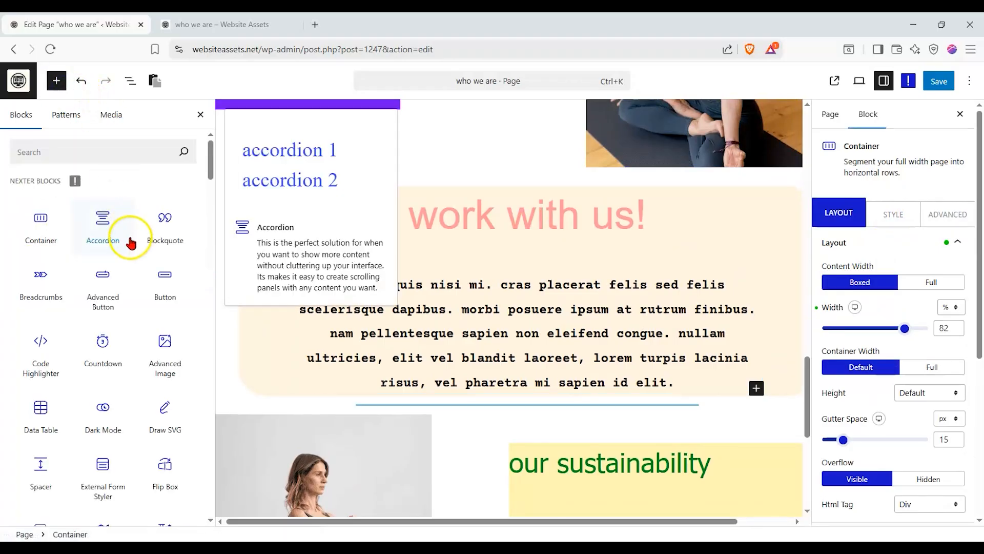
pyautogui.moveTo(159, 268); pyautogui.dragTo(521, 400)
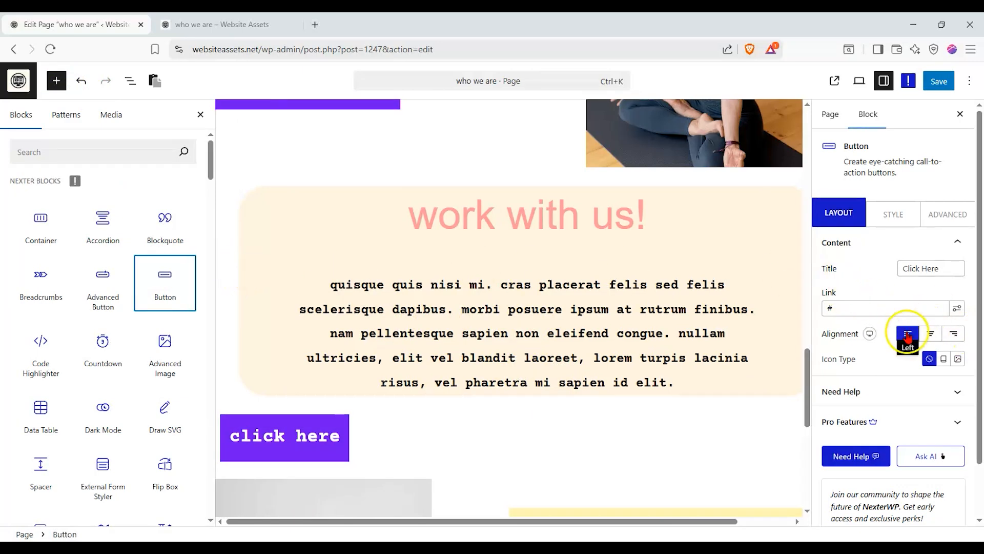
pyautogui.click(931, 333)
pyautogui.moveTo(928, 275); pyautogui.dragTo(861, 273)
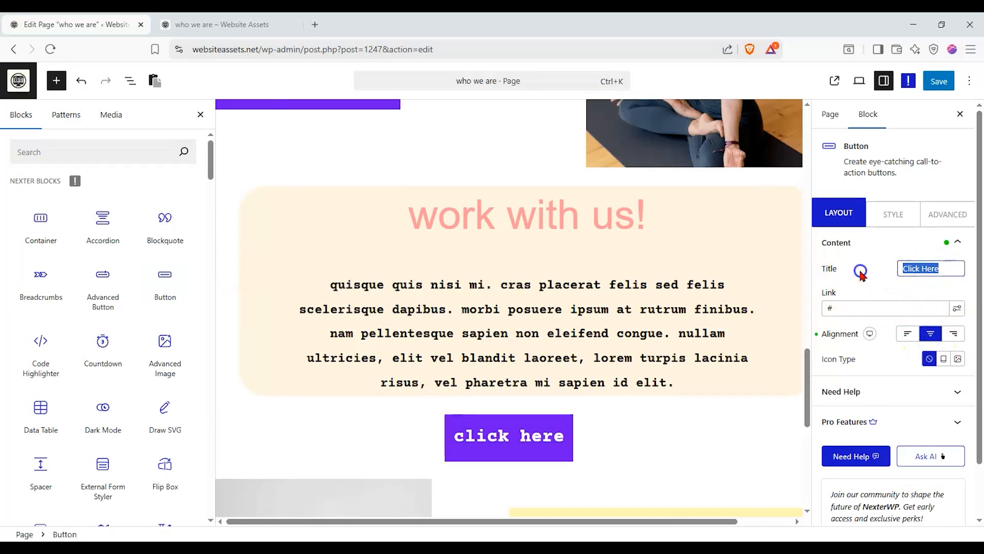
pyautogui.write('Sign me up!')
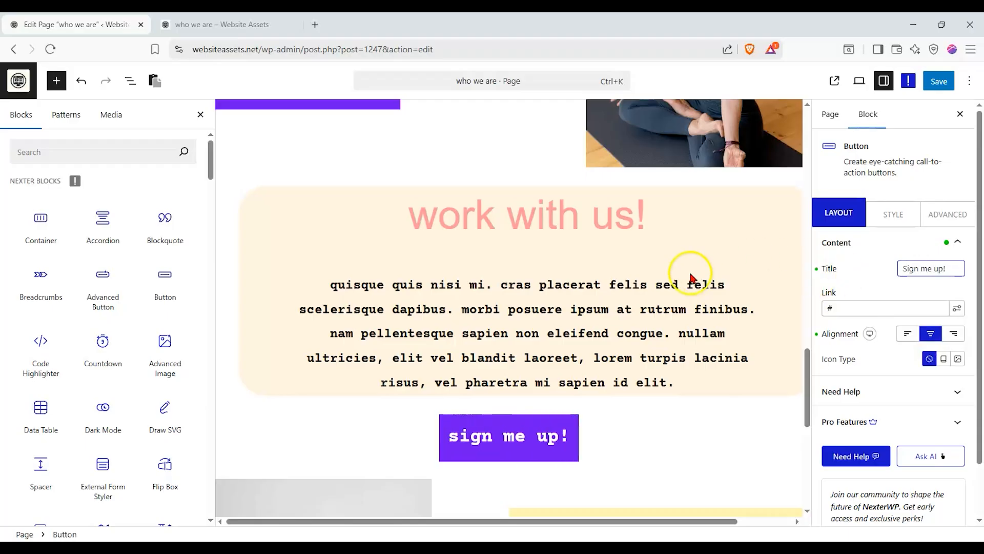
# Check the button's placement above the sustainability section and save the page.
pyautogui.scroll(-4, 681, 272)
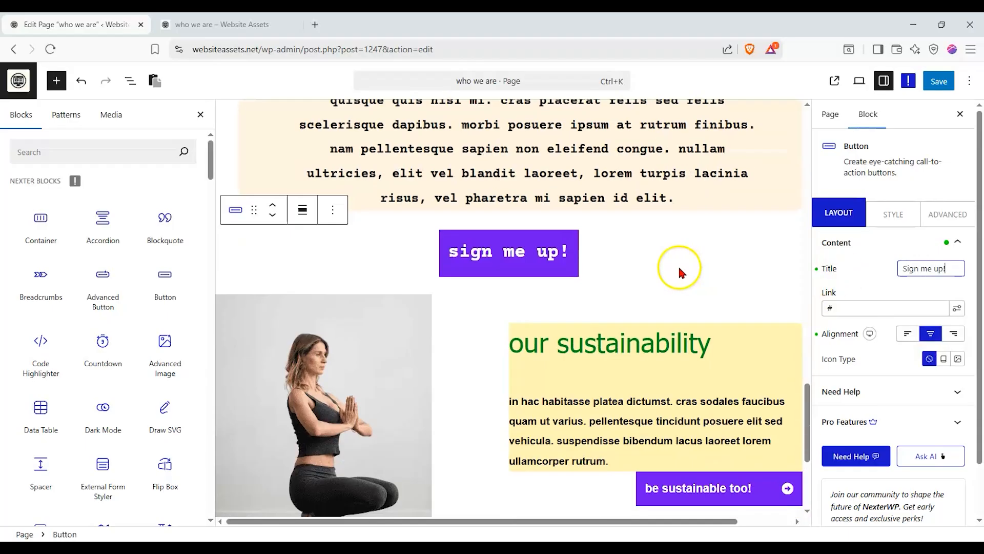
pyautogui.scroll(-2, 769, 264)
pyautogui.scroll(3, 784, 266)
pyautogui.click(939, 81)
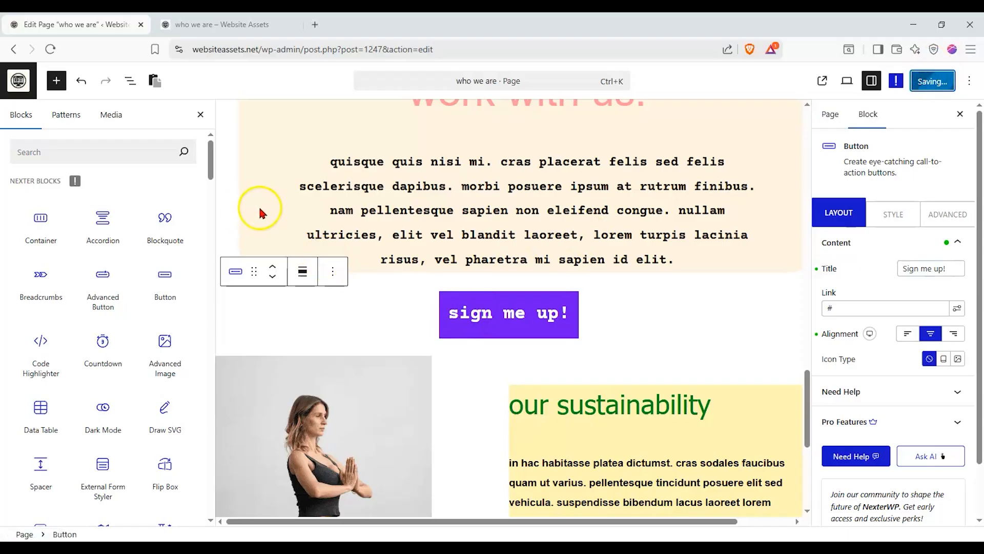
# Switch to the live "who we are" page and examine all its sections from the header image to the sustainability section.
pyautogui.click(259, 24)
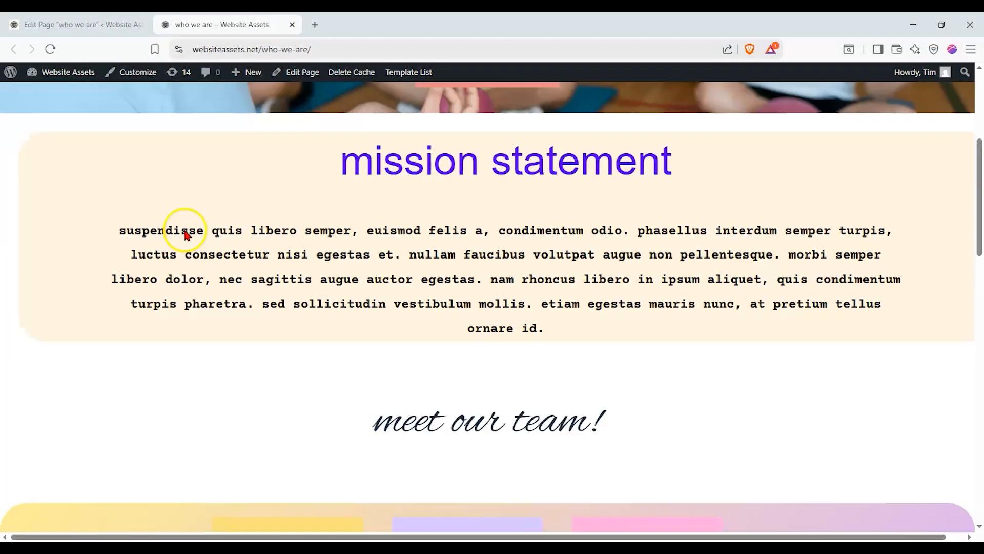
pyautogui.scroll(5, 154, 221)
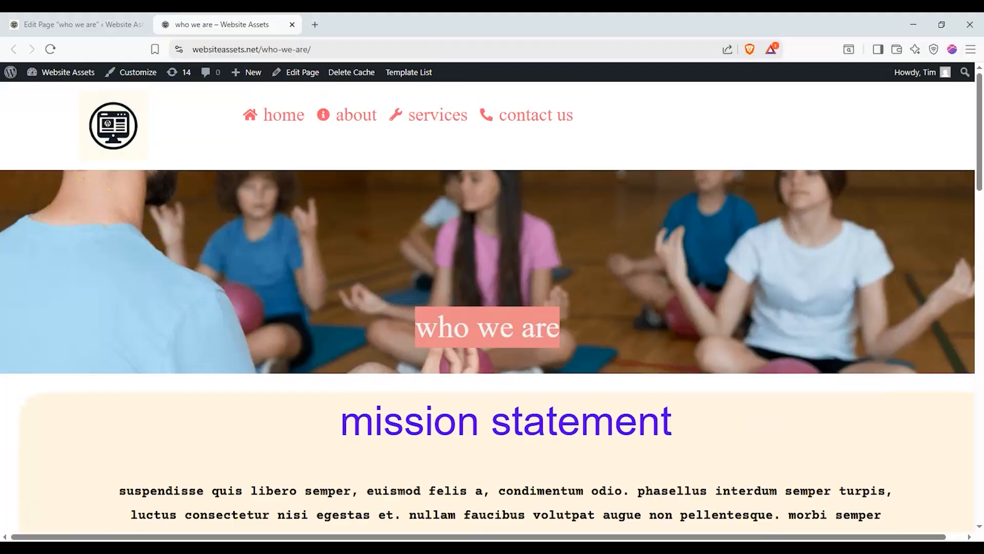
pyautogui.scroll(-2, 20, 165)
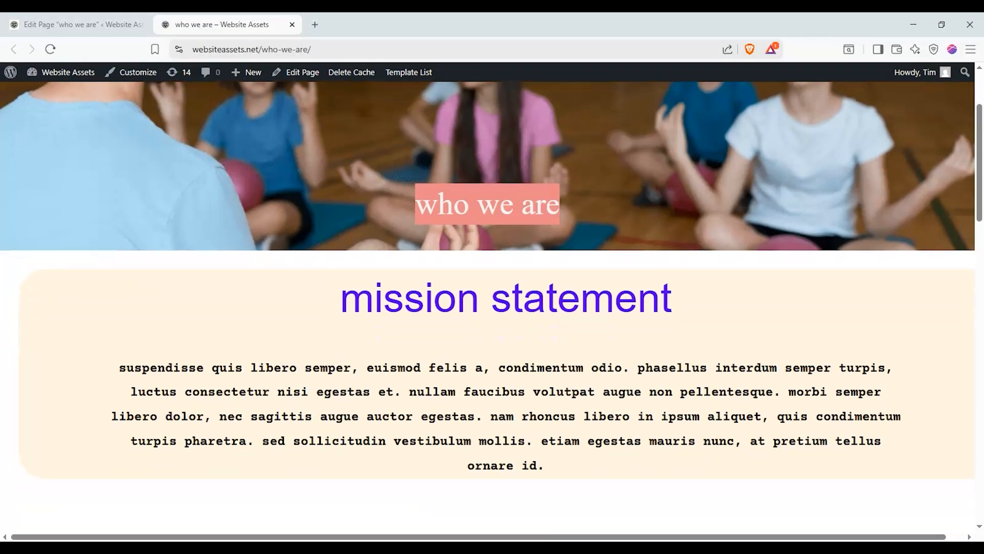
pyautogui.scroll(1, 25, 186)
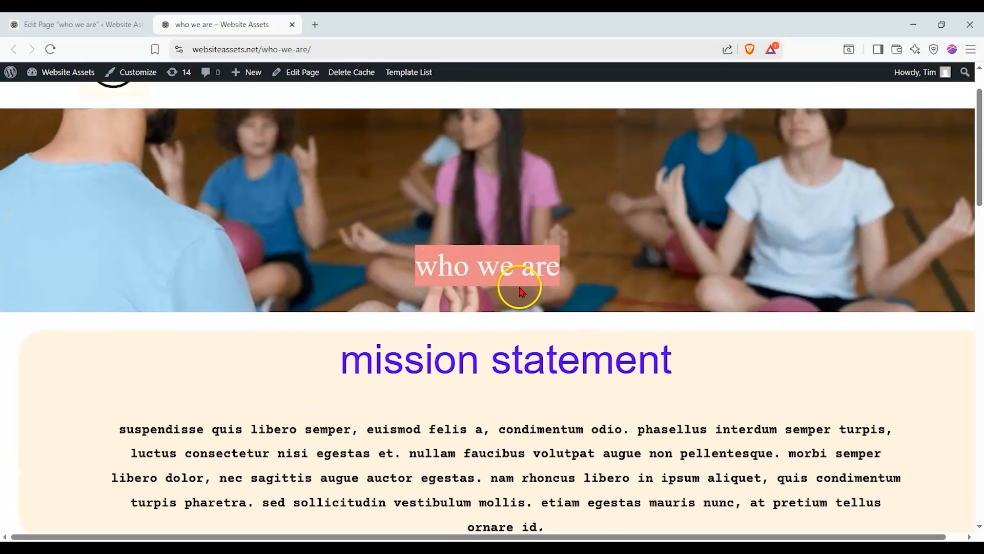
pyautogui.scroll(-8, 519, 282)
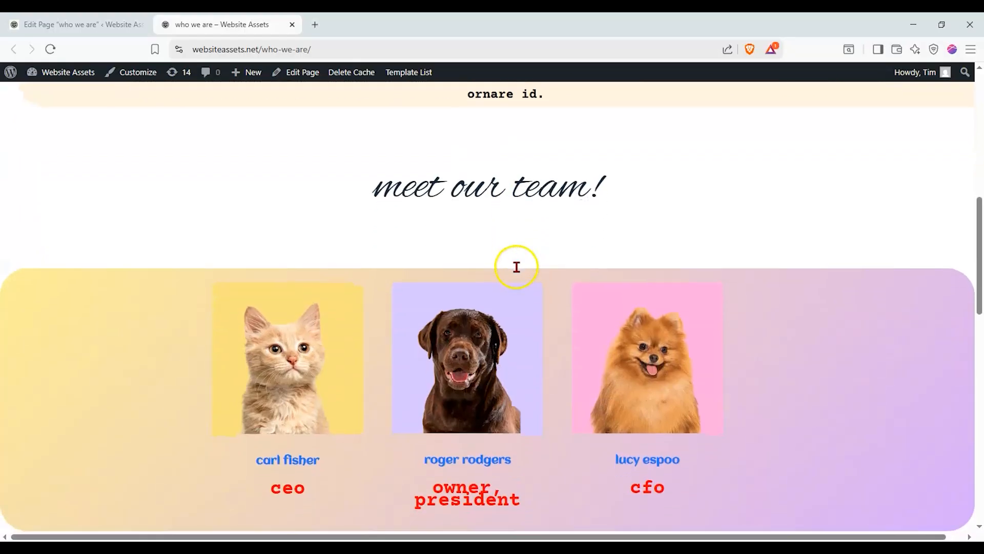
pyautogui.scroll(-7, 517, 267)
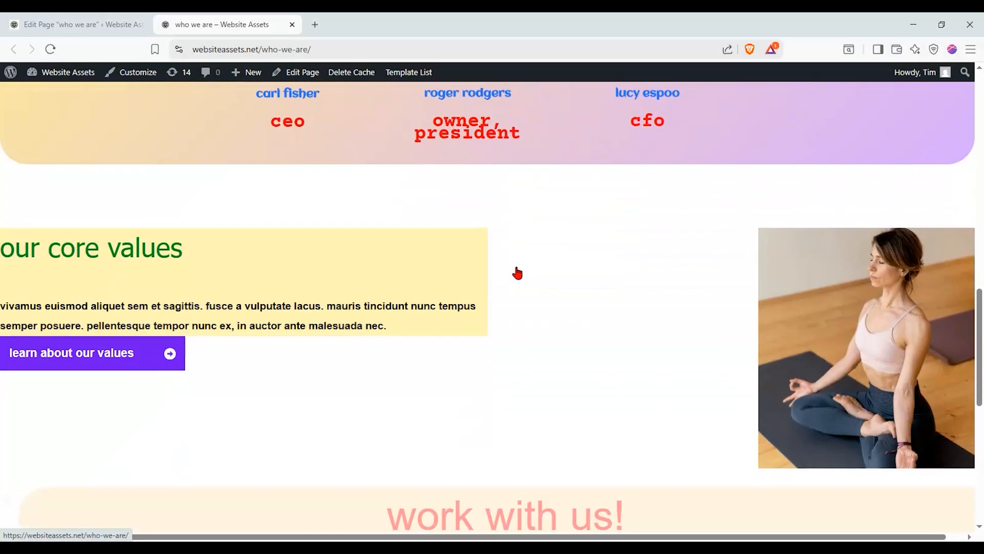
pyautogui.scroll(-5, 390, 305)
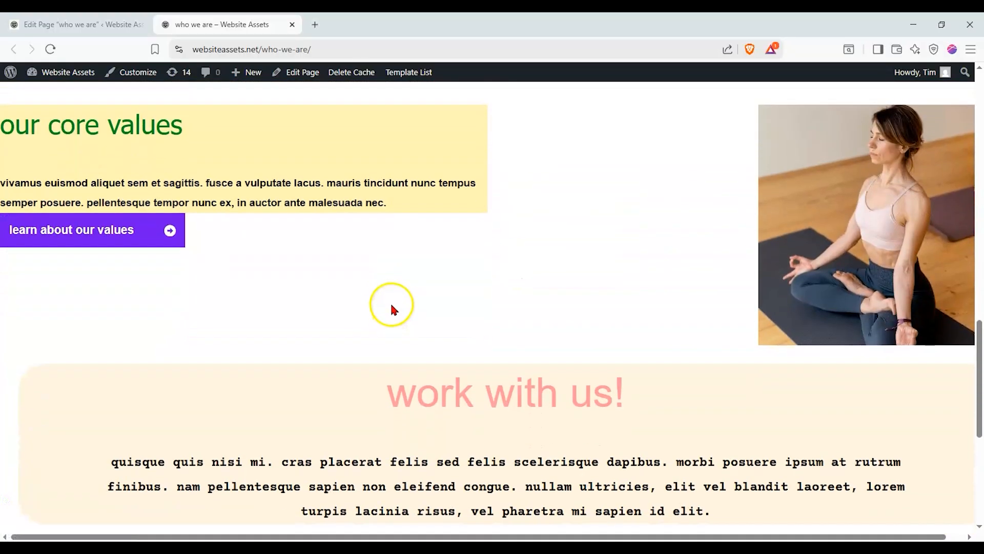
pyautogui.scroll(-1, 390, 296)
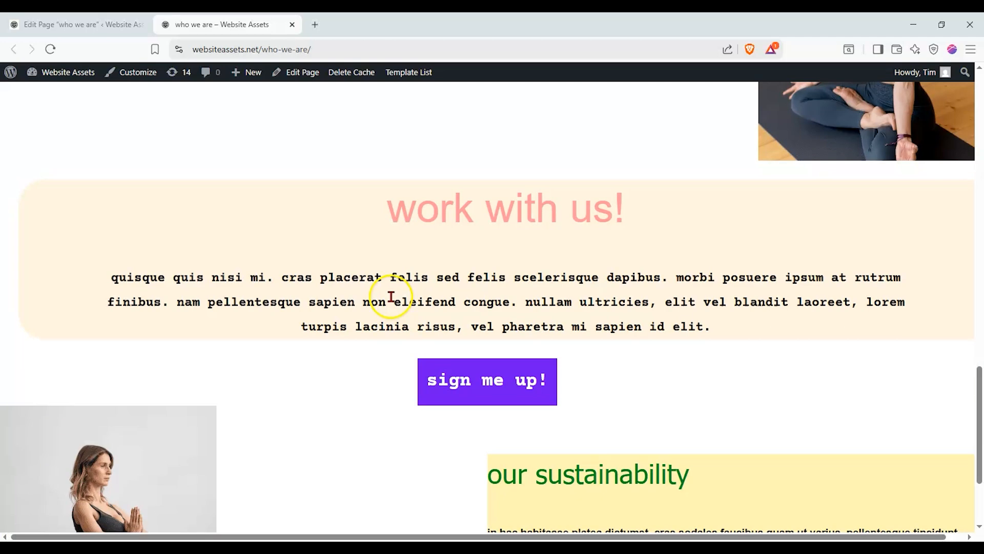
pyautogui.scroll(-2, 431, 285)
pyautogui.scroll(-1, 453, 277)
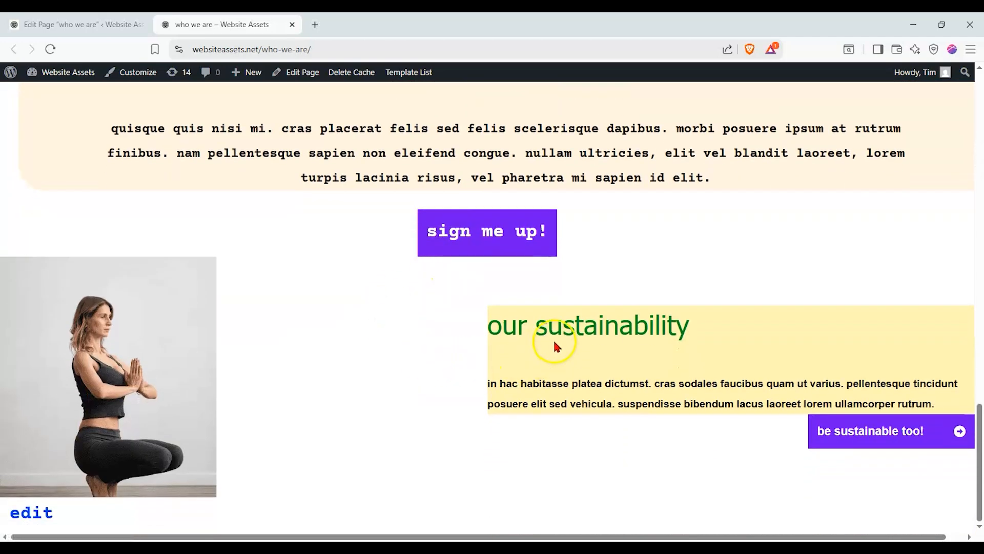
pyautogui.scroll(5, 570, 401)
pyautogui.scroll(-5, 561, 395)
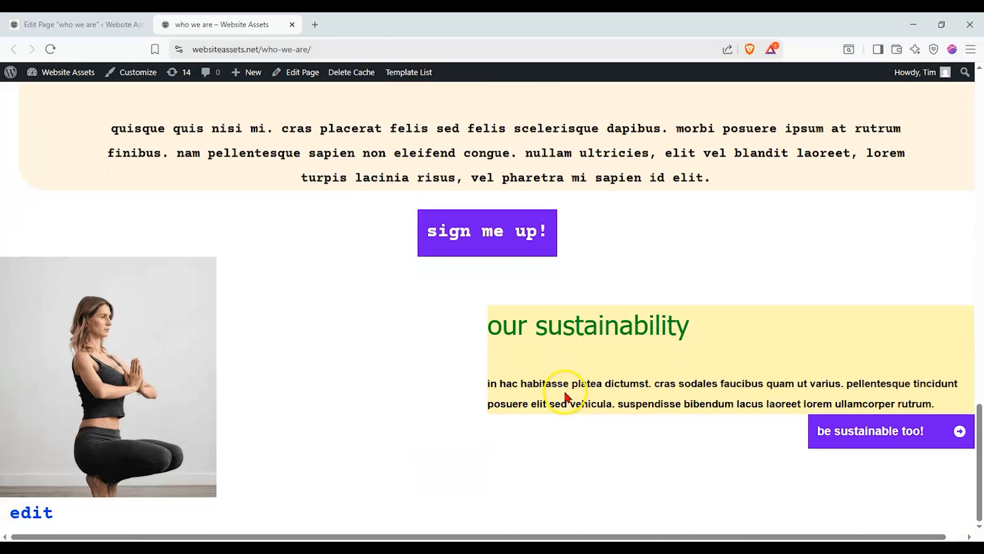
pyautogui.scroll(8, 560, 395)
pyautogui.scroll(9, 534, 377)
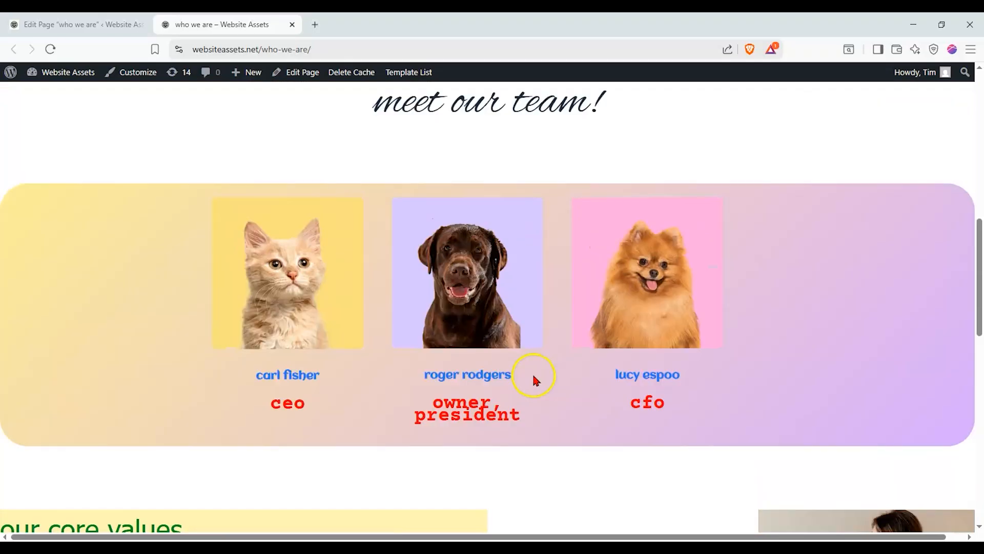
pyautogui.scroll(7, 533, 378)
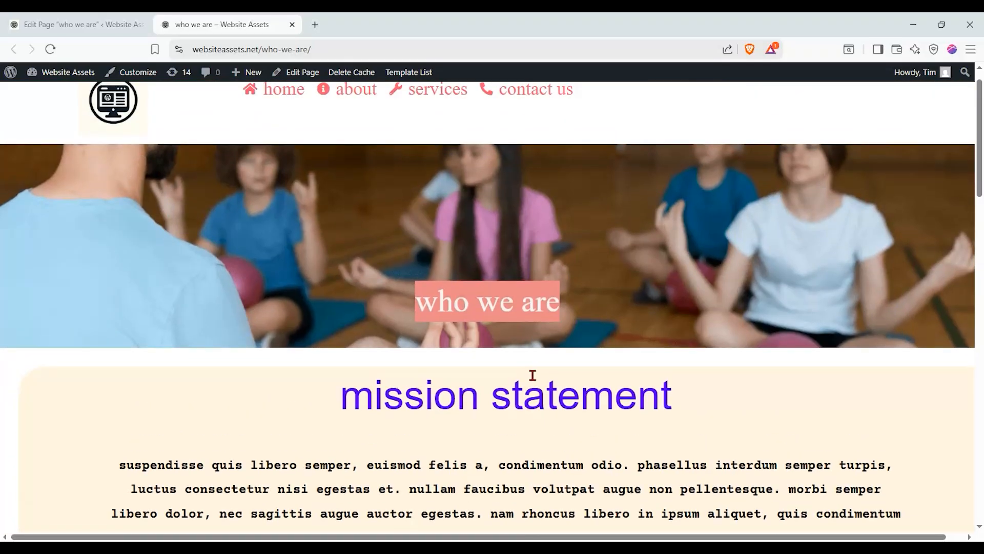
# Return to the page editor and expand every container in the block list to examine the page structure.
pyautogui.hotkey('ctrl', 'shift', 'Tab')
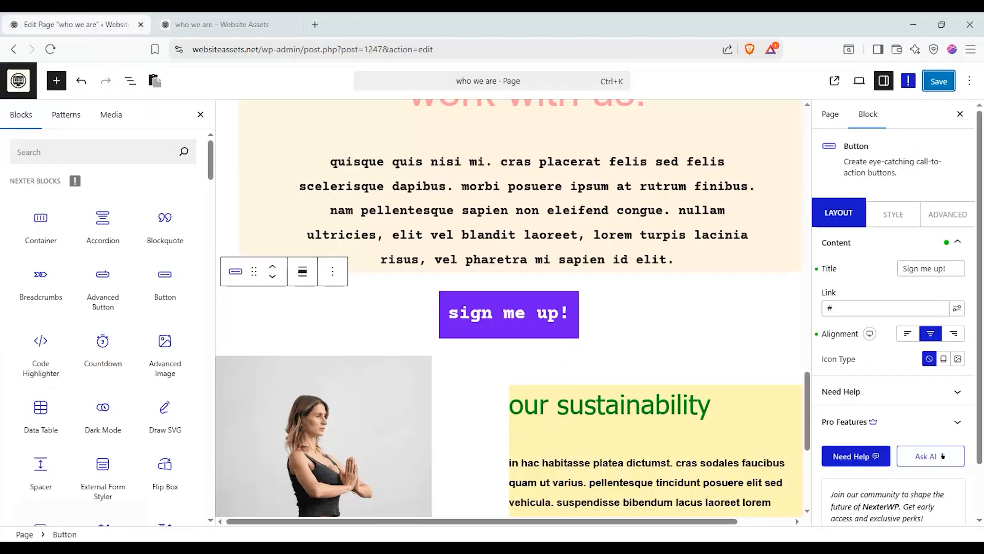
pyautogui.click(130, 81)
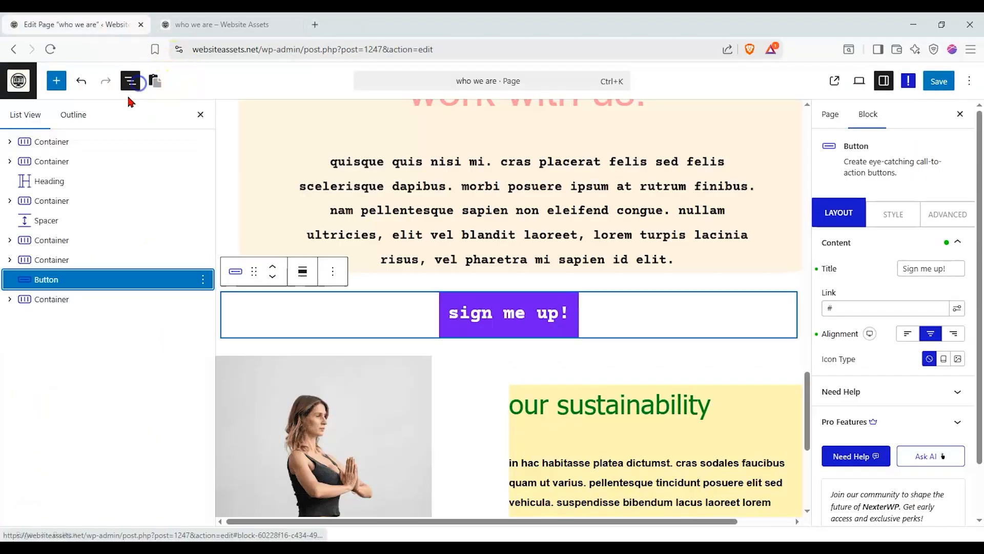
pyautogui.click(9, 299)
pyautogui.click(10, 260)
pyautogui.click(10, 241)
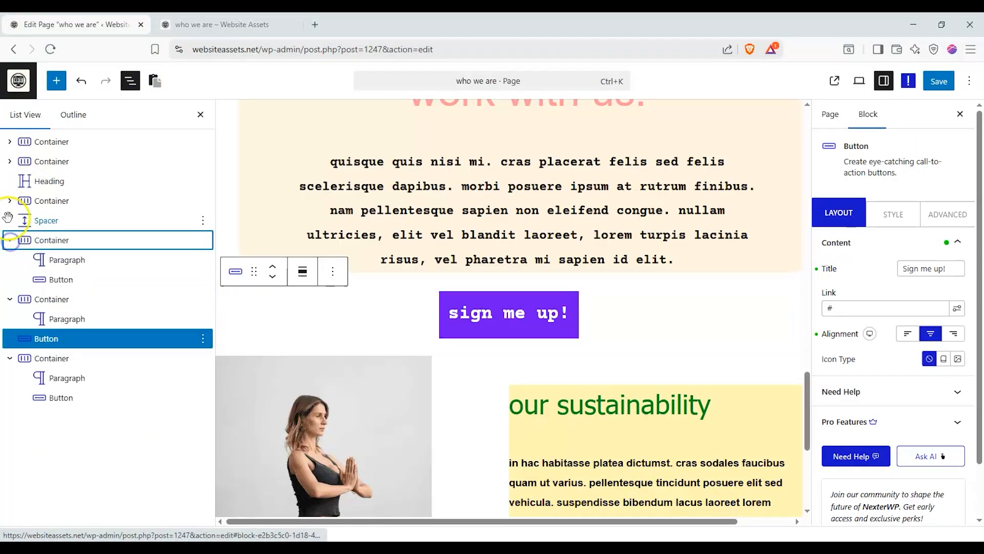
pyautogui.click(10, 201)
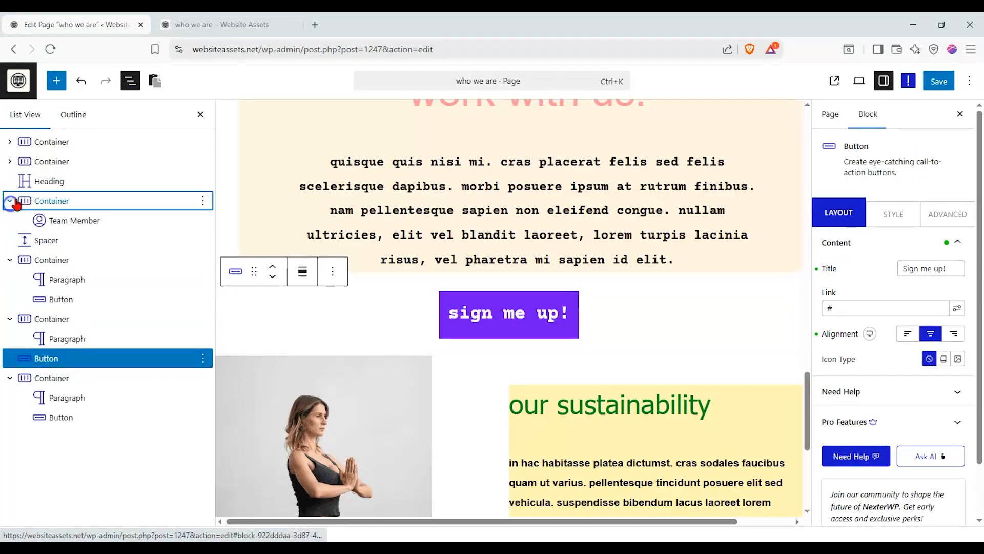
pyautogui.click(10, 161)
pyautogui.click(10, 142)
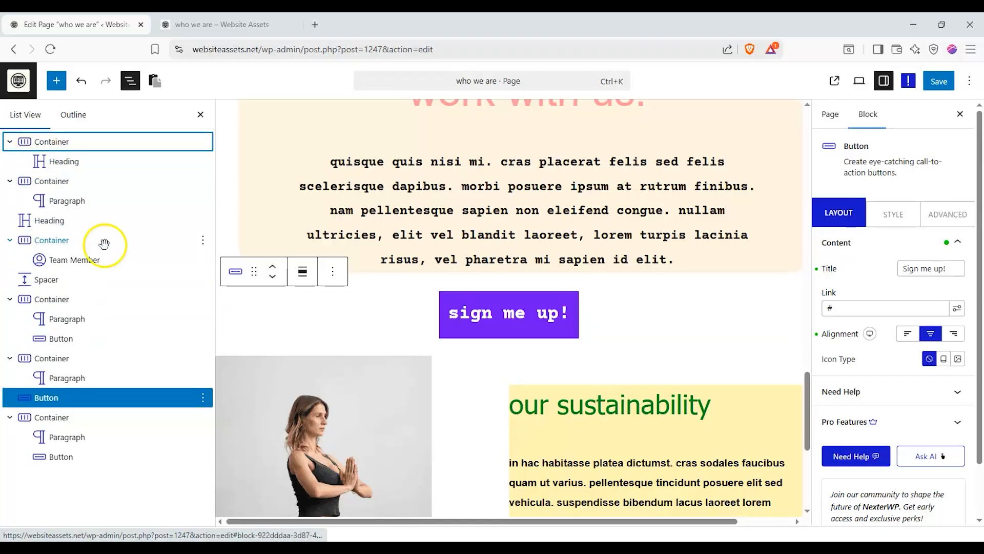
# Inspect the Team Member block, the sustainability container with its paragraph and button, the "Work with us!" paragraph and the "Sign me up!" button.
pyautogui.click(112, 262)
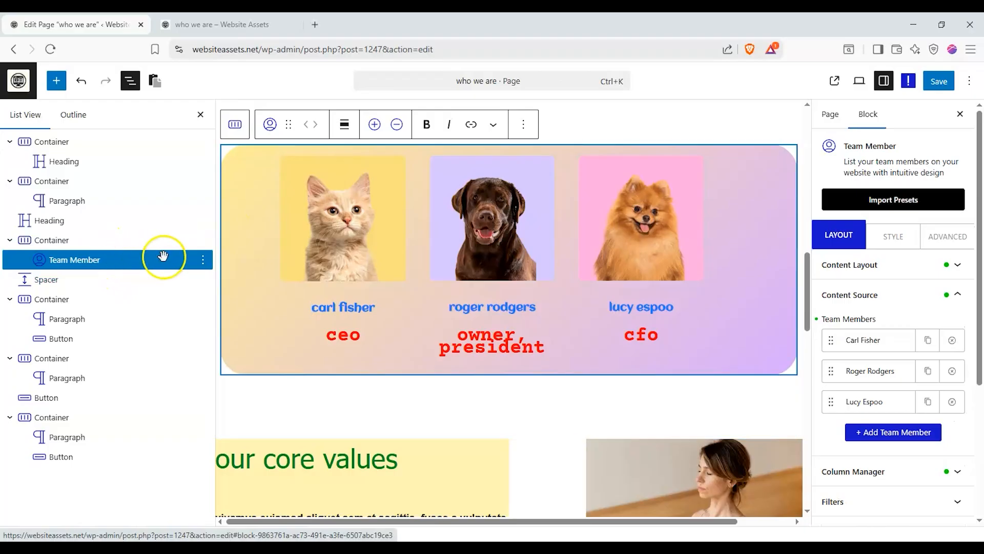
pyautogui.moveTo(300, 266)
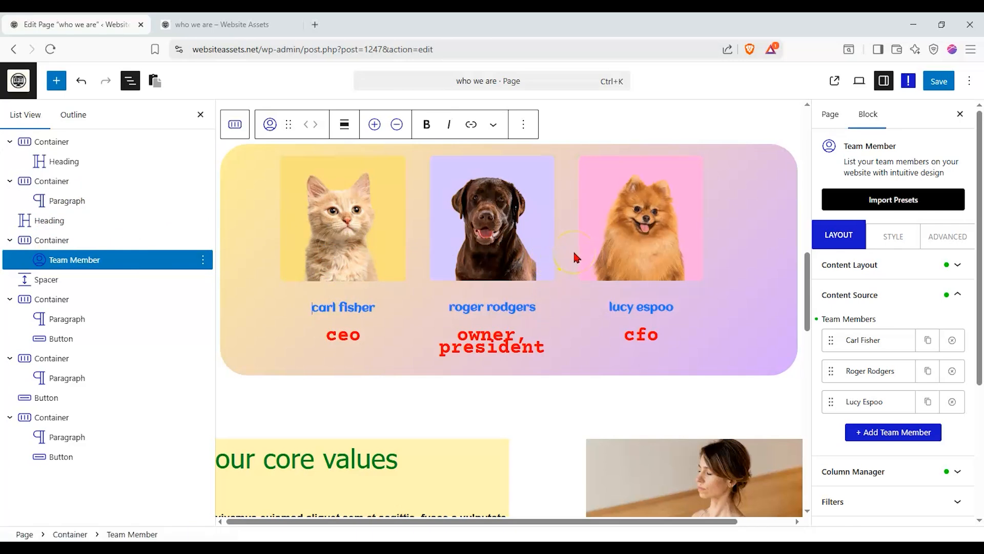
pyautogui.click(65, 417)
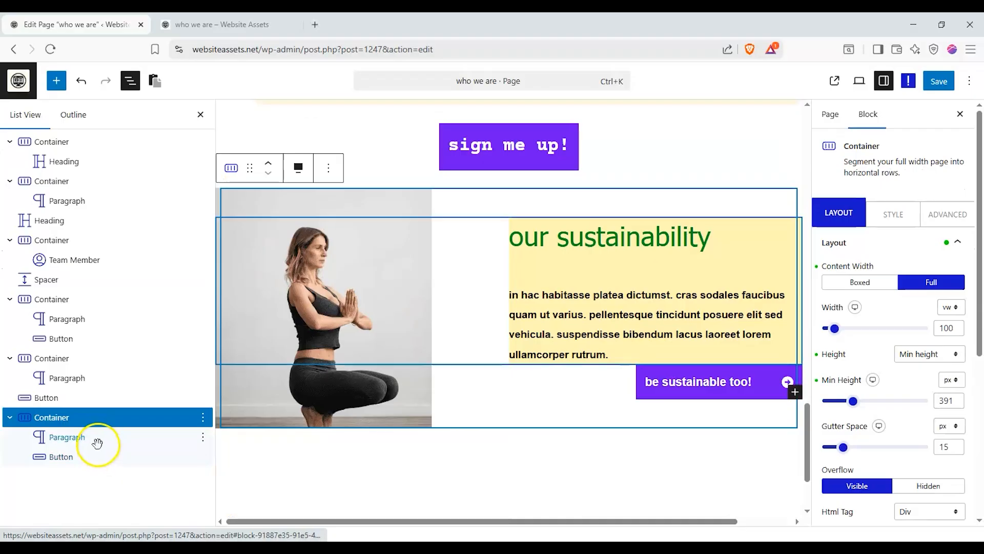
pyautogui.click(97, 442)
pyautogui.click(97, 457)
pyautogui.click(98, 443)
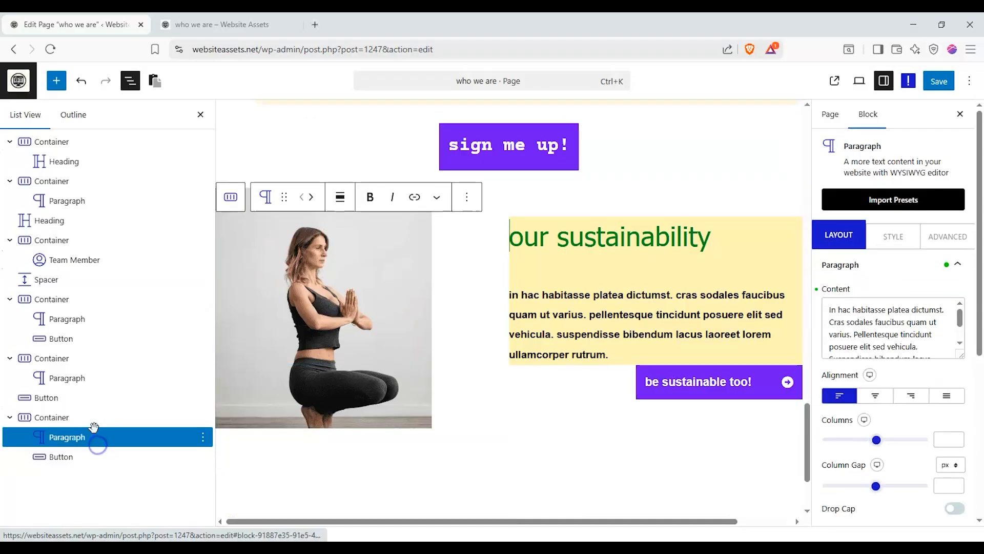
pyautogui.click(97, 418)
pyautogui.click(100, 403)
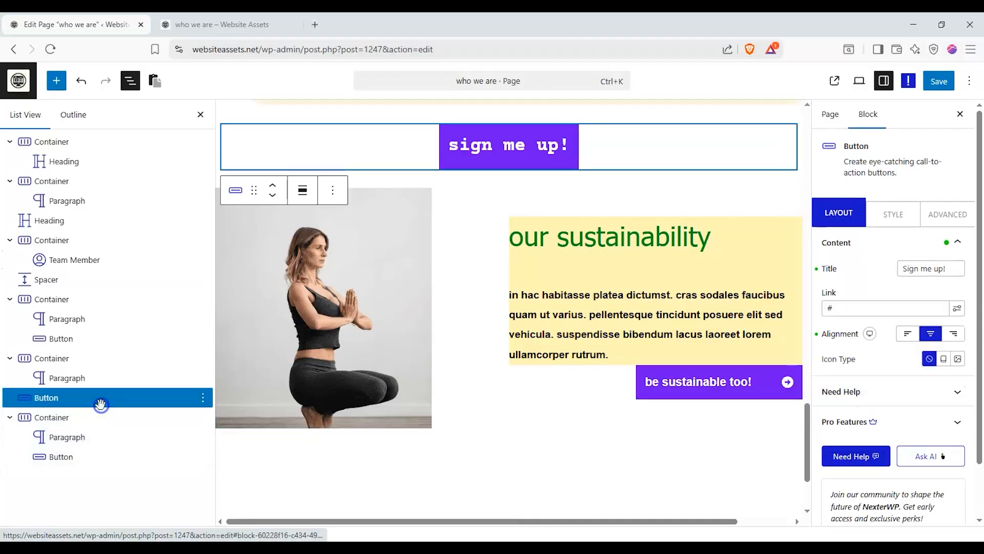
pyautogui.click(113, 382)
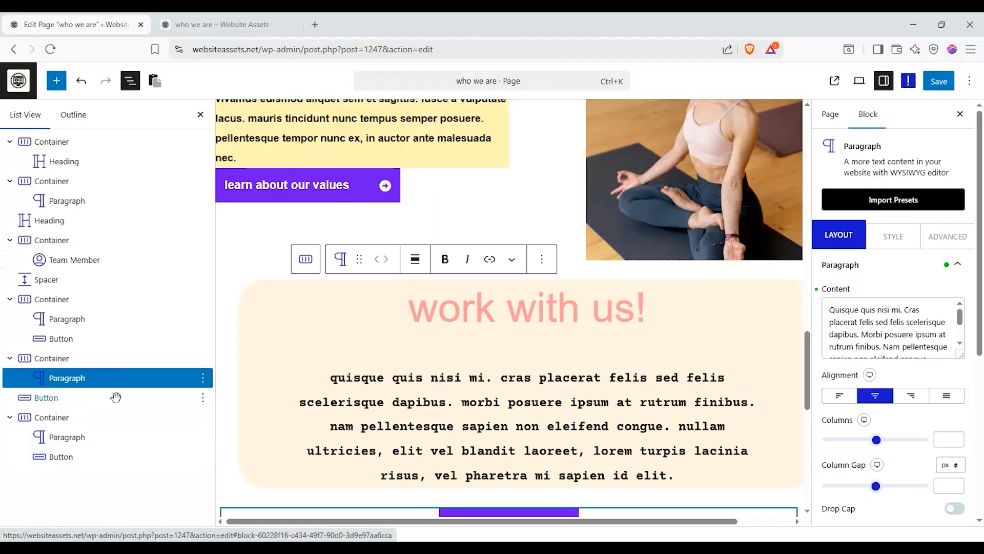
pyautogui.click(114, 397)
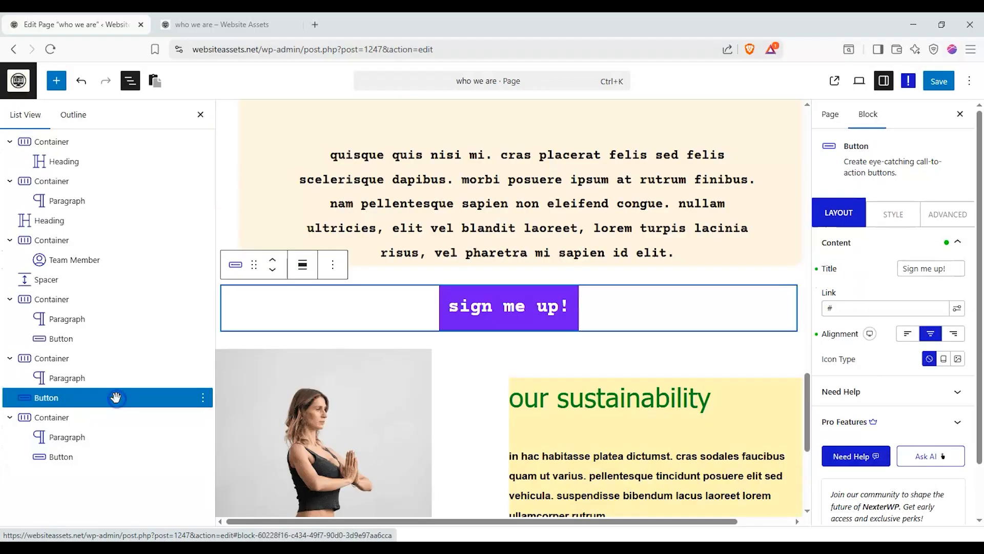
# Inspect the core values button in the editor and check the team through sustainability sections on the live "who we are" page.
pyautogui.click(122, 339)
pyautogui.click(226, 24)
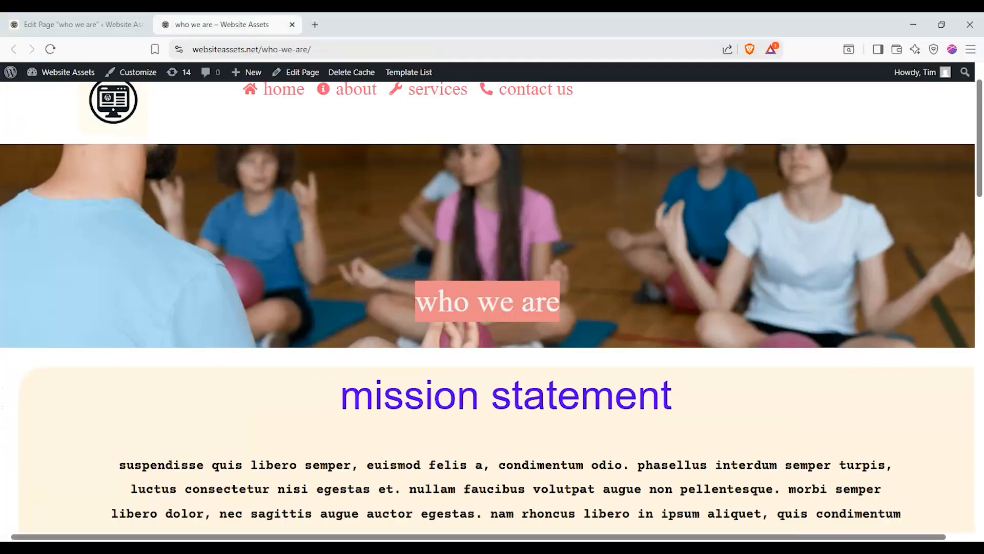
pyautogui.scroll(-14, 112, 272)
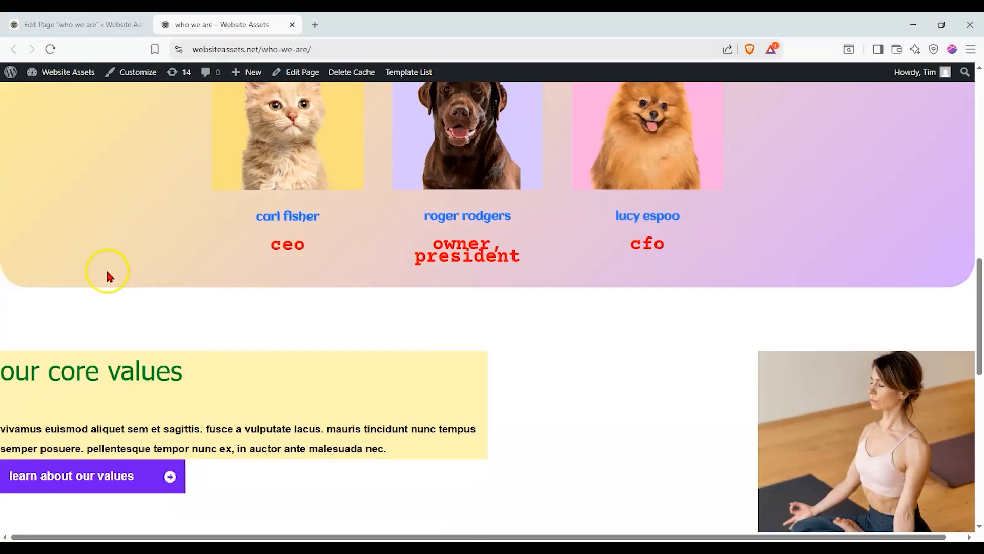
pyautogui.scroll(-10, 106, 269)
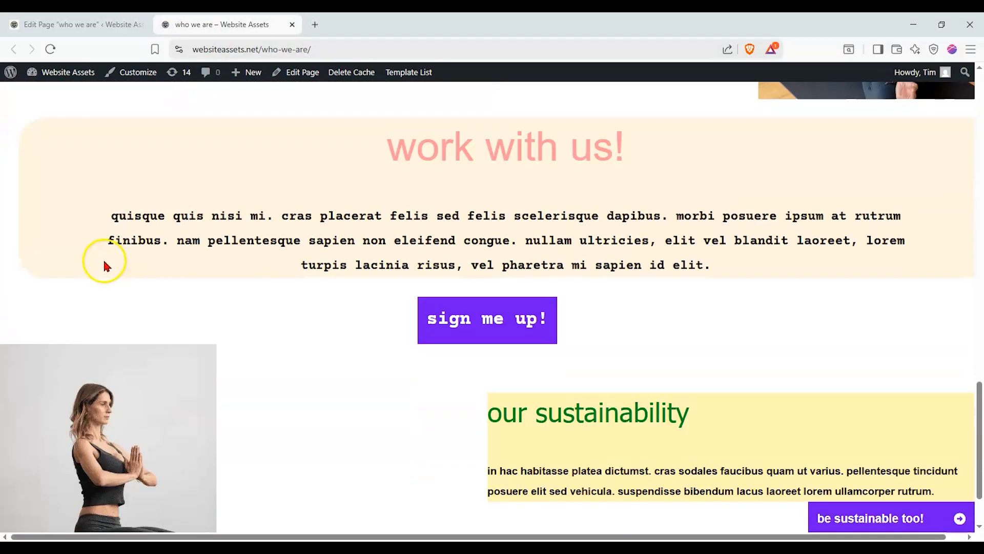
pyautogui.scroll(10, 103, 263)
# Return to the page editor and examine the first team member's name, image, designation and link fields in the Team Member block.
pyautogui.click(110, 24)
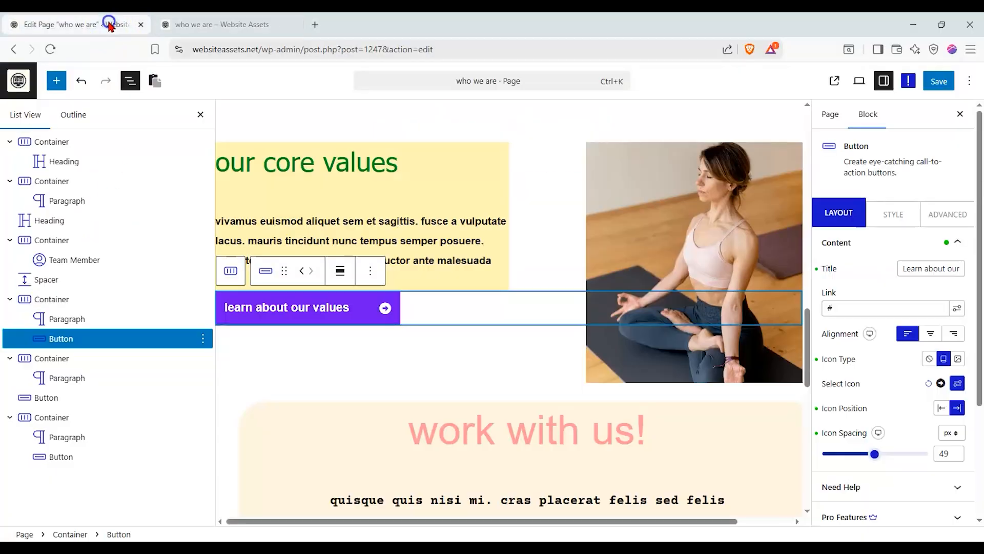
pyautogui.click(56, 261)
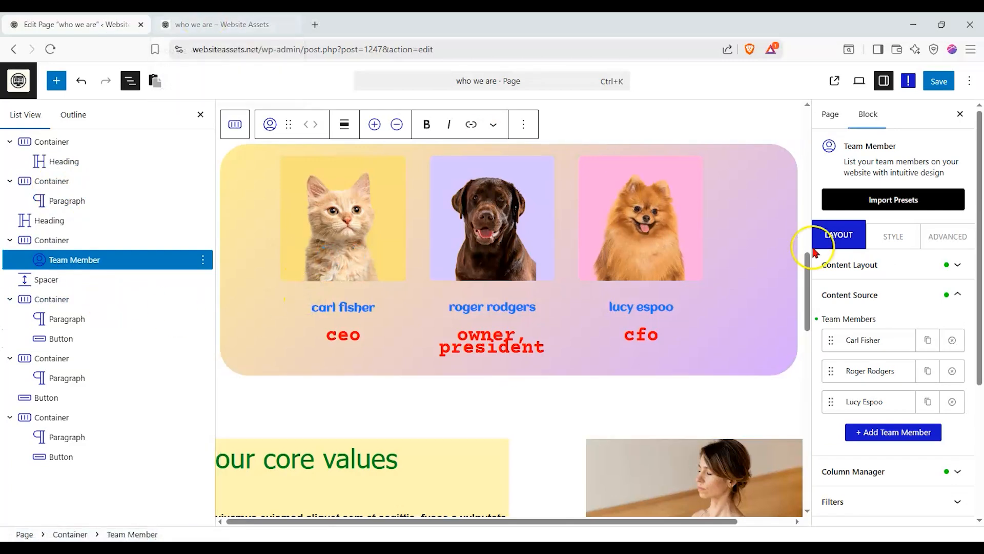
pyautogui.click(863, 340)
pyautogui.scroll(-2, 886, 367)
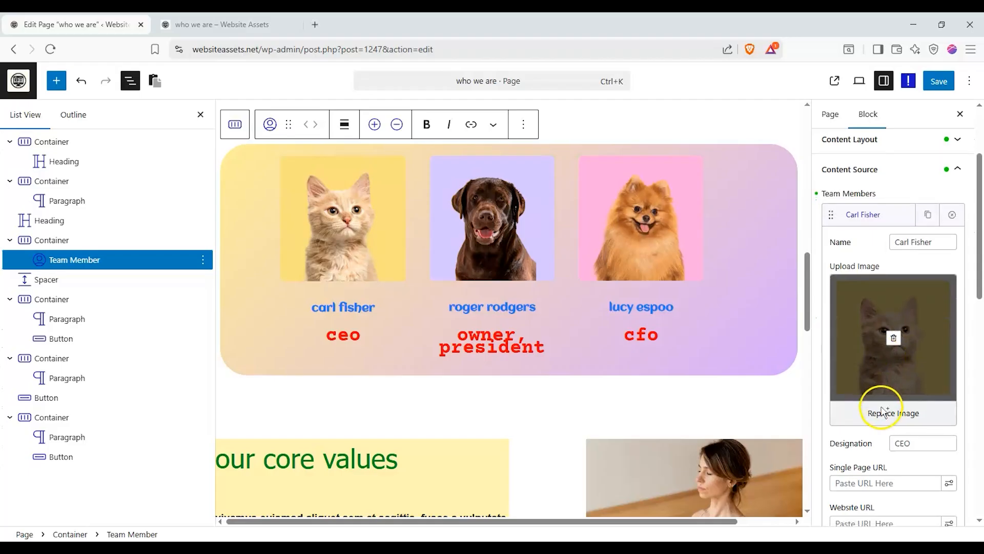
pyautogui.scroll(-2, 879, 402)
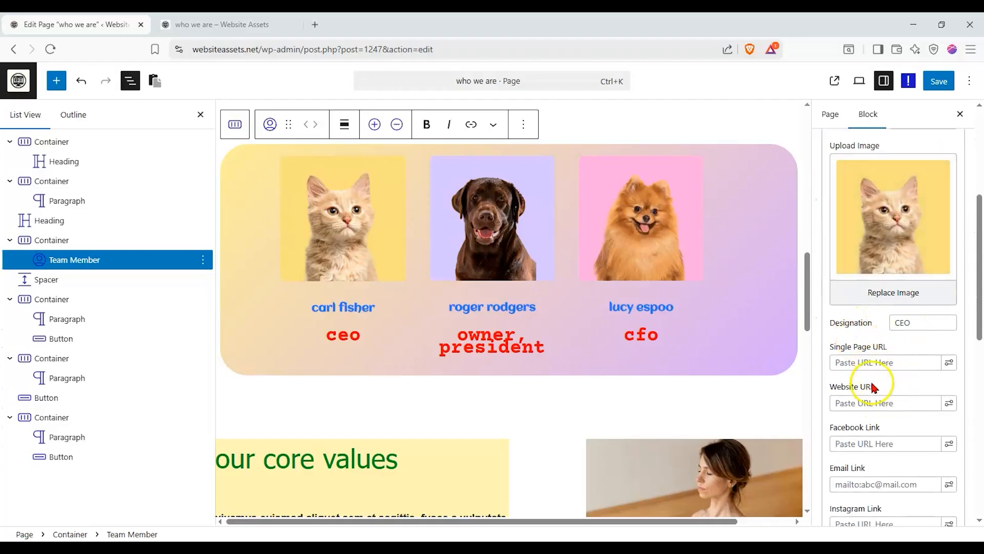
pyautogui.scroll(-1, 884, 384)
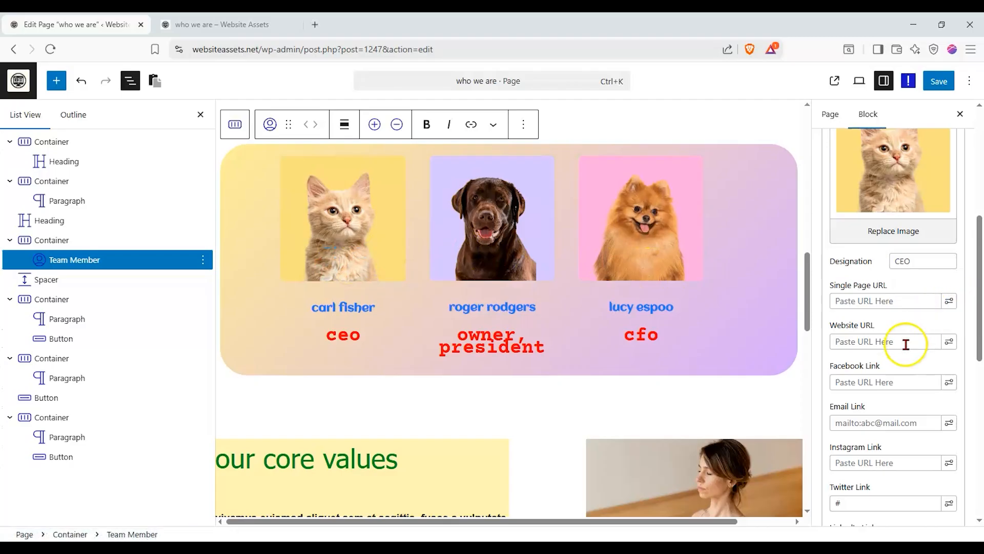
pyautogui.scroll(-3, 905, 345)
pyautogui.scroll(6, 904, 351)
pyautogui.scroll(2, 906, 352)
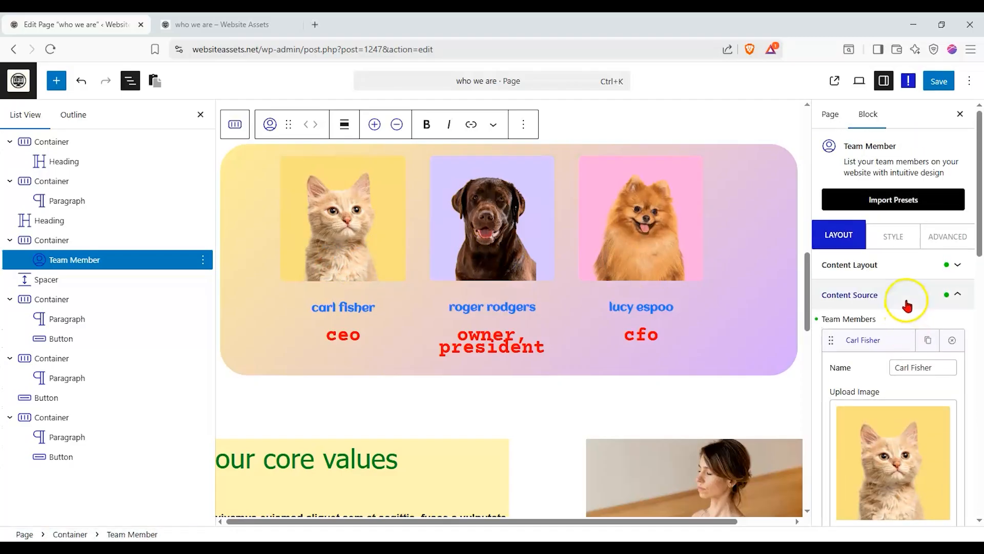
# Switch back to the live "who we are" page and review the full layout from the site header down to the sustainability section.
pyautogui.click(246, 21)
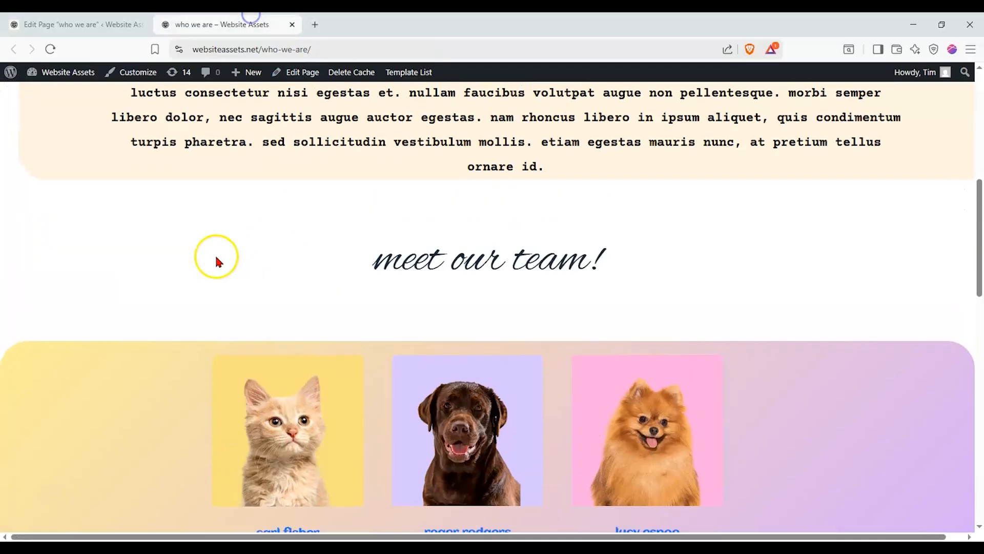
pyautogui.scroll(8, 214, 257)
pyautogui.scroll(-3, 132, 216)
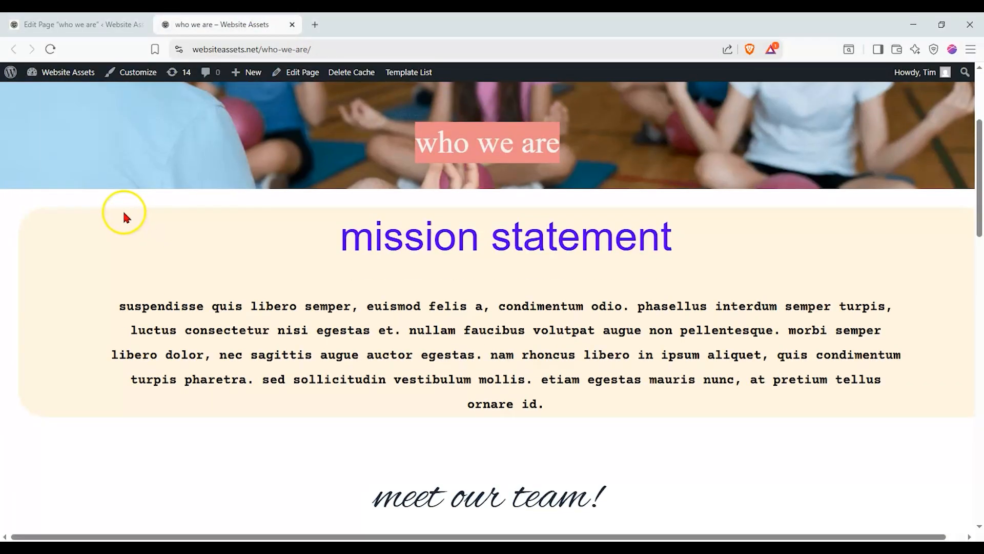
pyautogui.scroll(2, 123, 213)
pyautogui.scroll(-10, 124, 215)
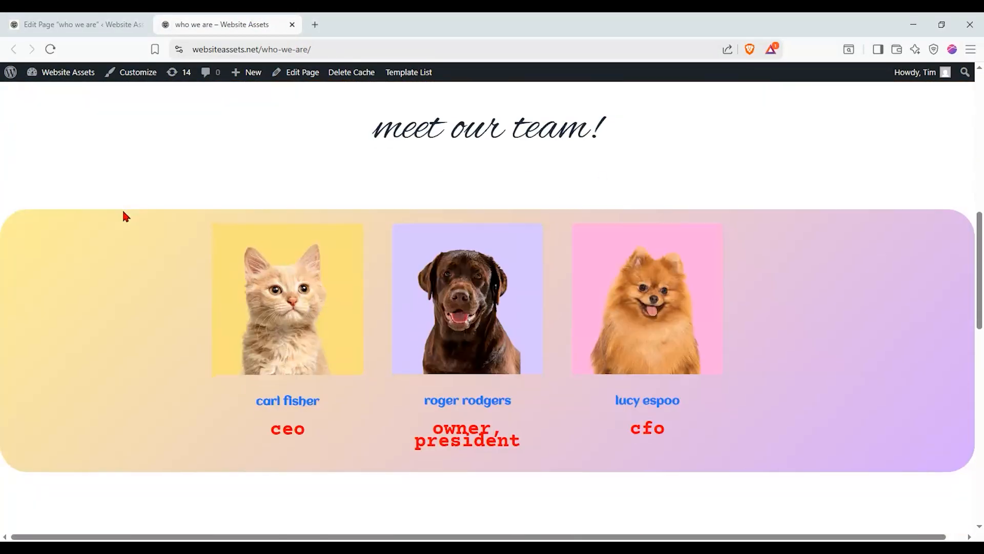
pyautogui.scroll(-6, 123, 214)
pyautogui.scroll(6, 123, 212)
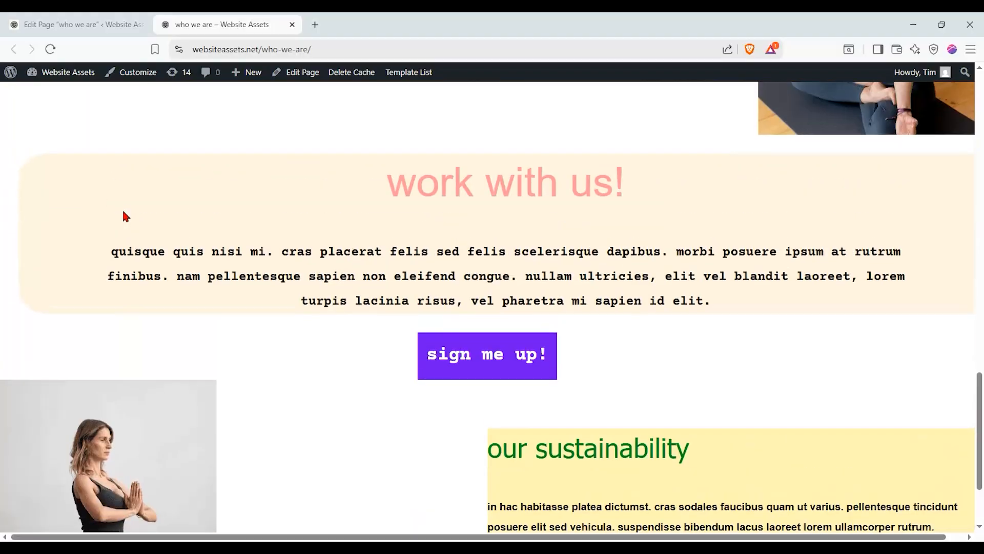
pyautogui.scroll(12, 123, 213)
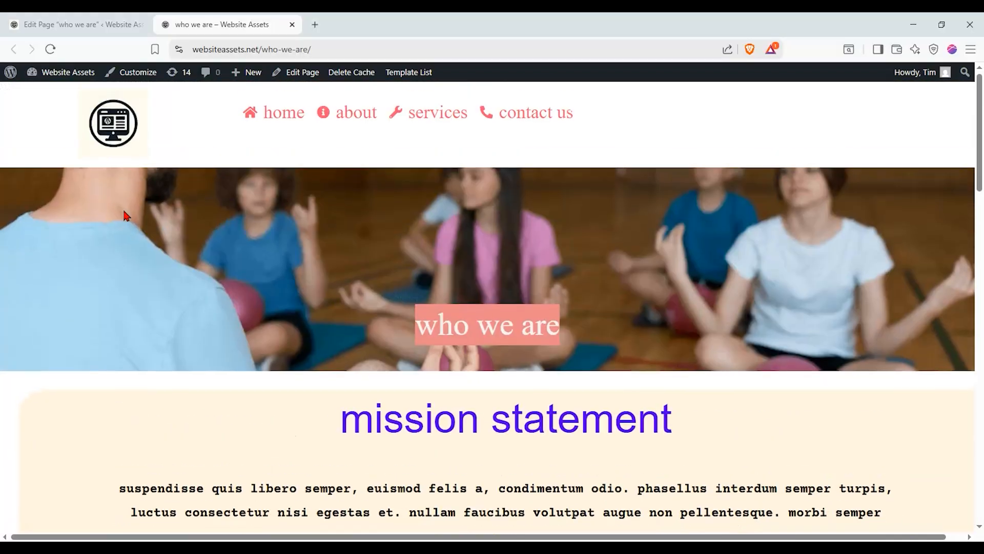
pyautogui.scroll(-12, 124, 214)
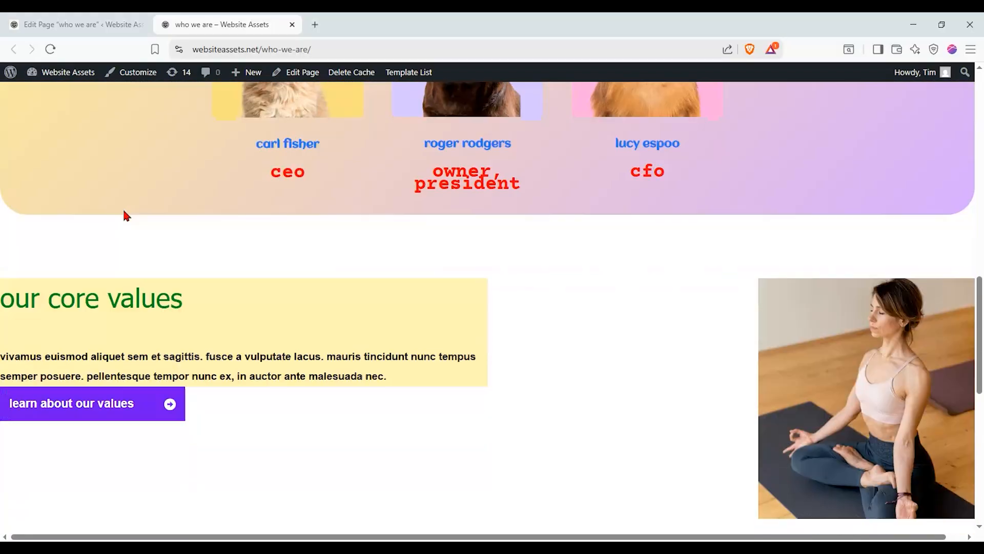
pyautogui.scroll(-2, 124, 212)
pyautogui.scroll(8, 124, 212)
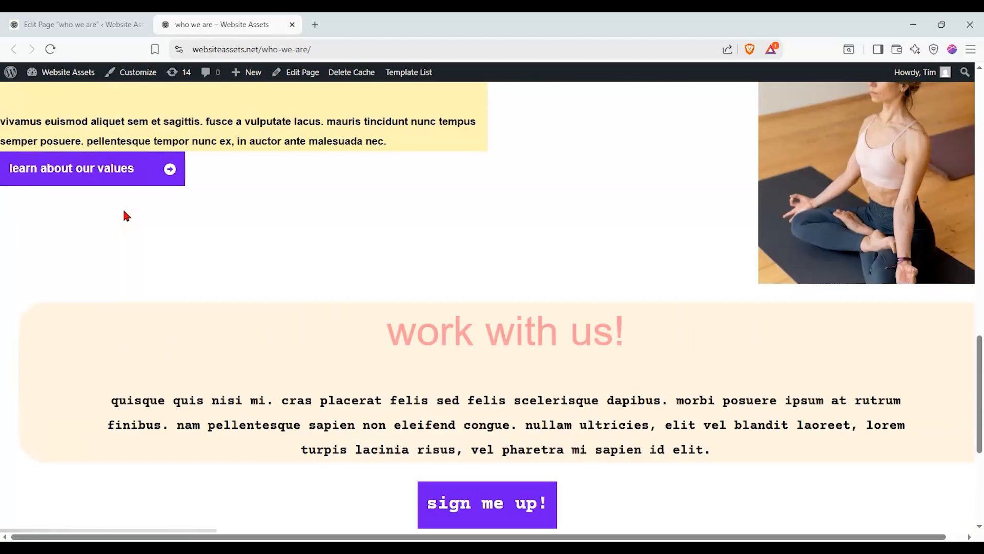
pyautogui.scroll(8, 124, 215)
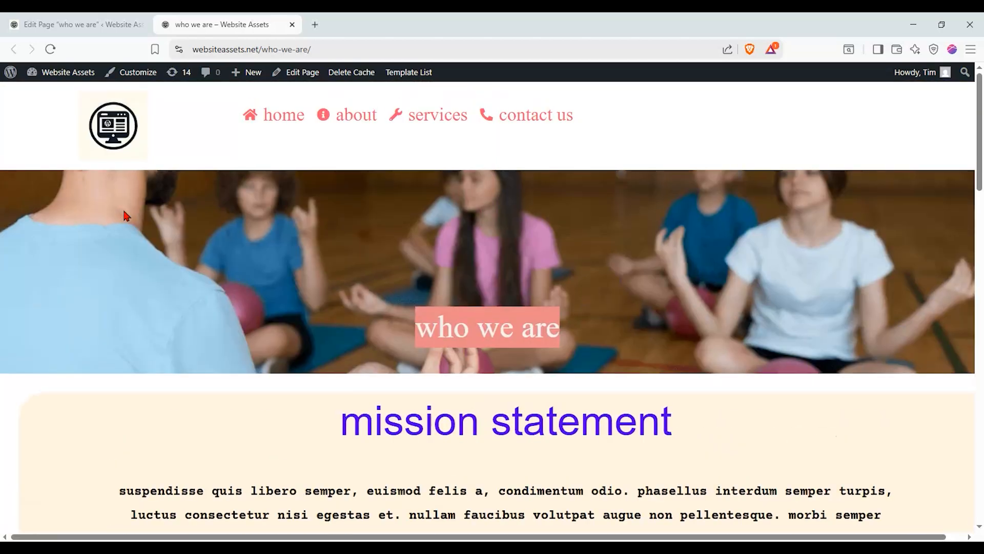
pyautogui.scroll(-8, 124, 214)
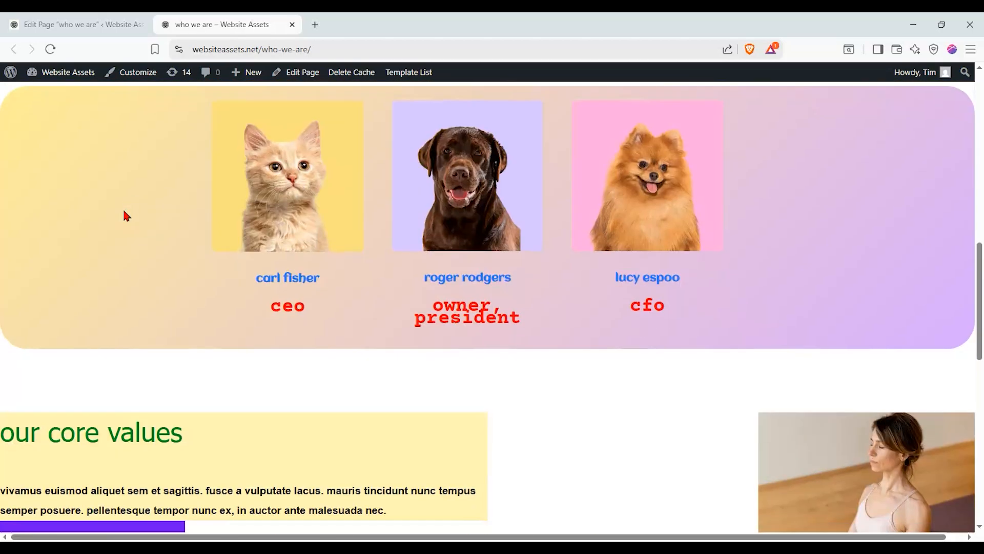
pyautogui.scroll(-10, 124, 214)
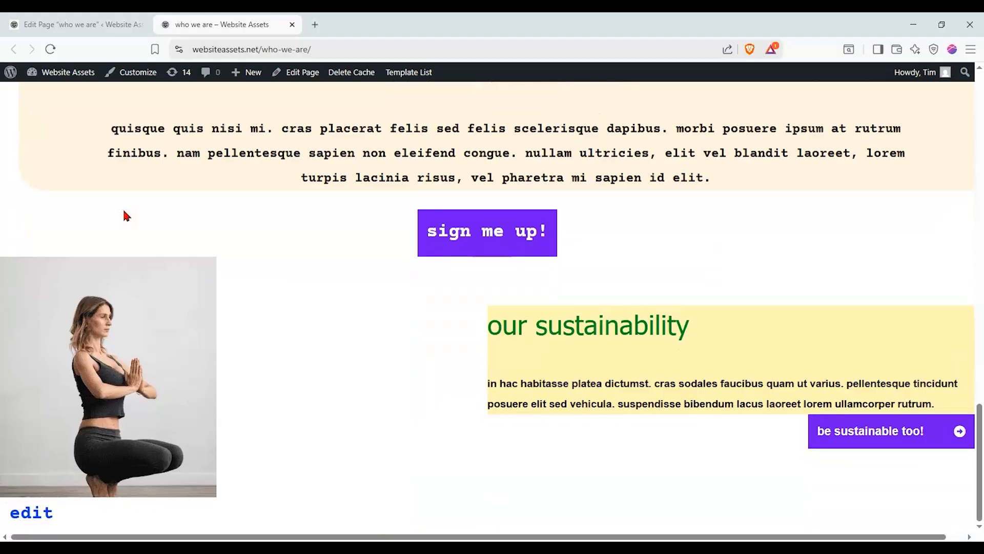
pyautogui.scroll(15, 124, 215)
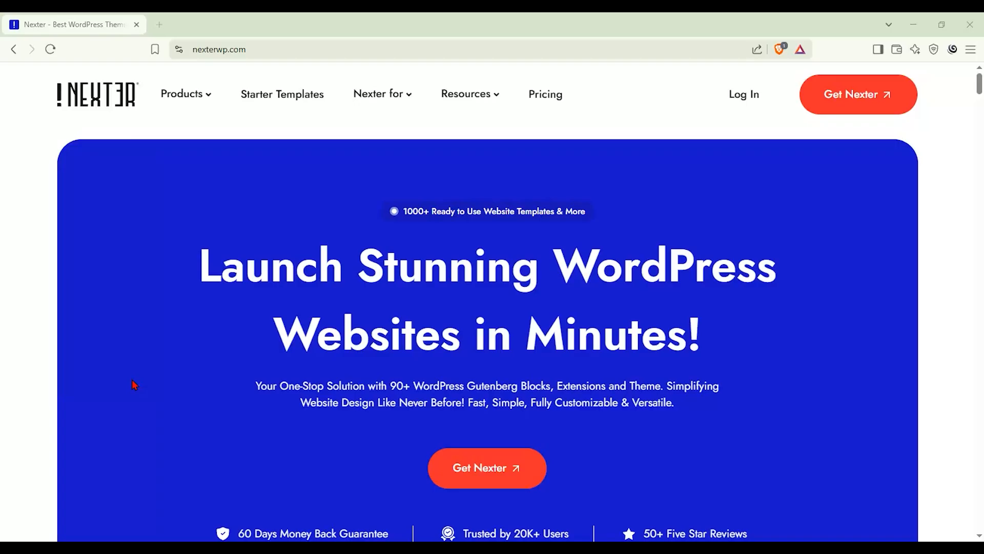
# Open the pricing page on the Nexter website and examine the Starter, Studio and Professional plans.
pyautogui.click(131, 369)
pyautogui.click(535, 106)
pyautogui.scroll(-3, 62, 238)
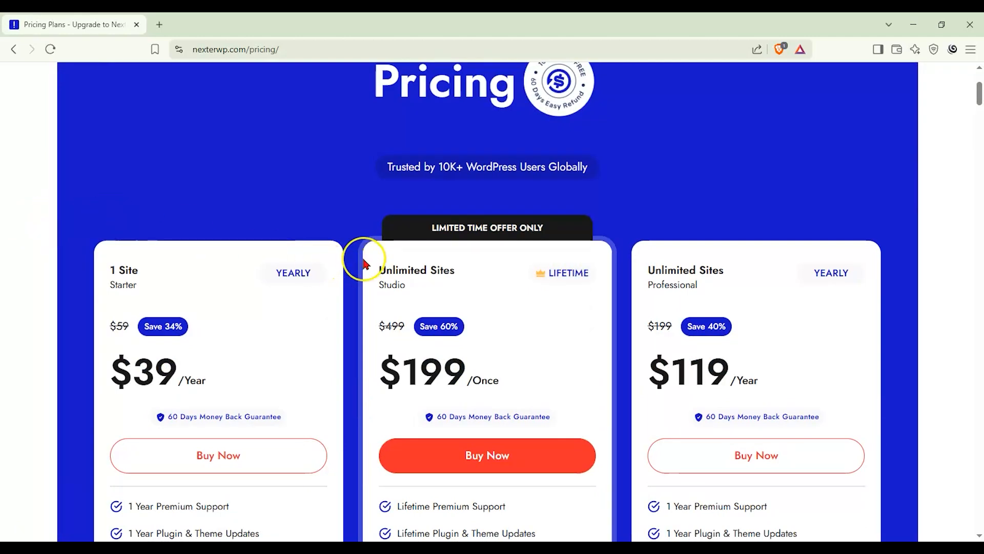
pyautogui.scroll(-1, 365, 262)
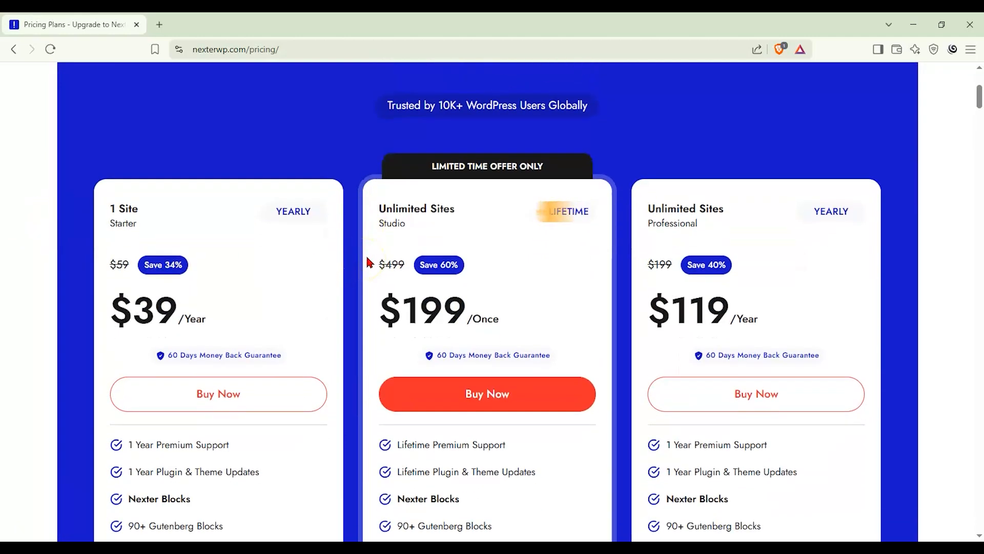